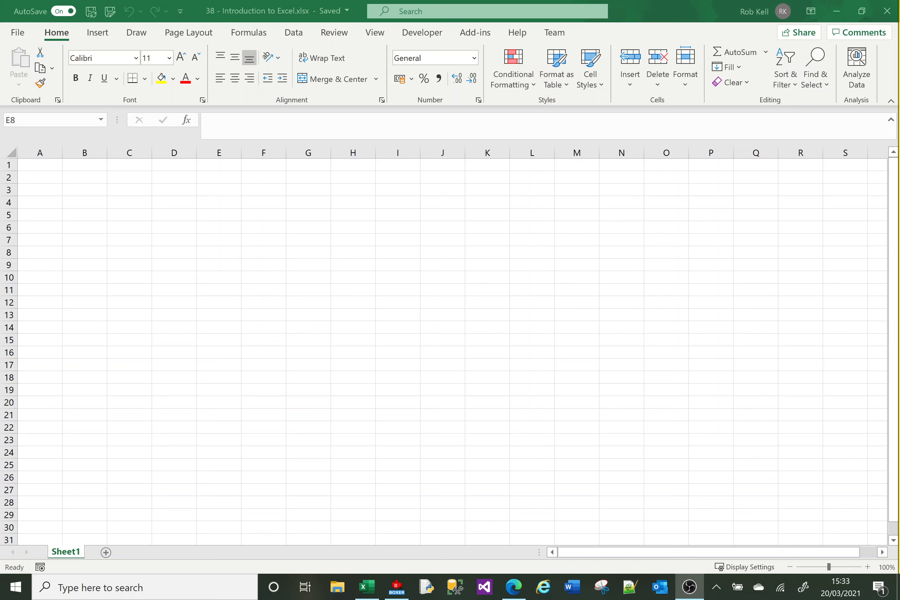
double_click(339, 200)
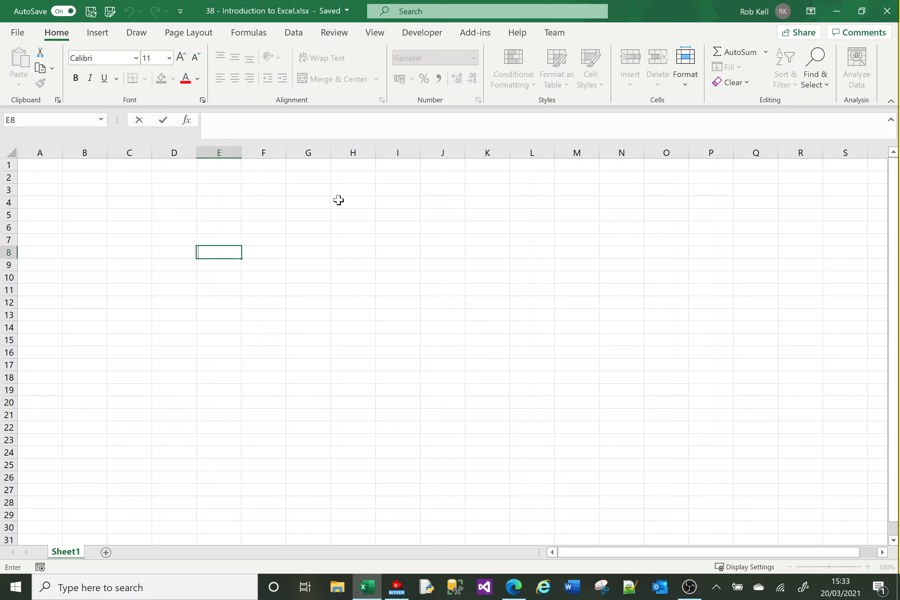
left_click(338, 200)
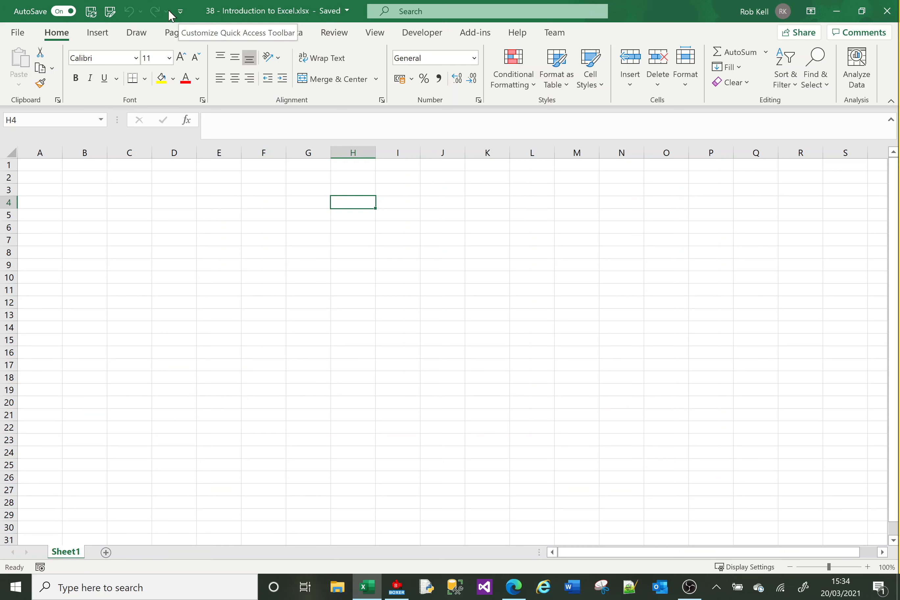
left_click(59, 11)
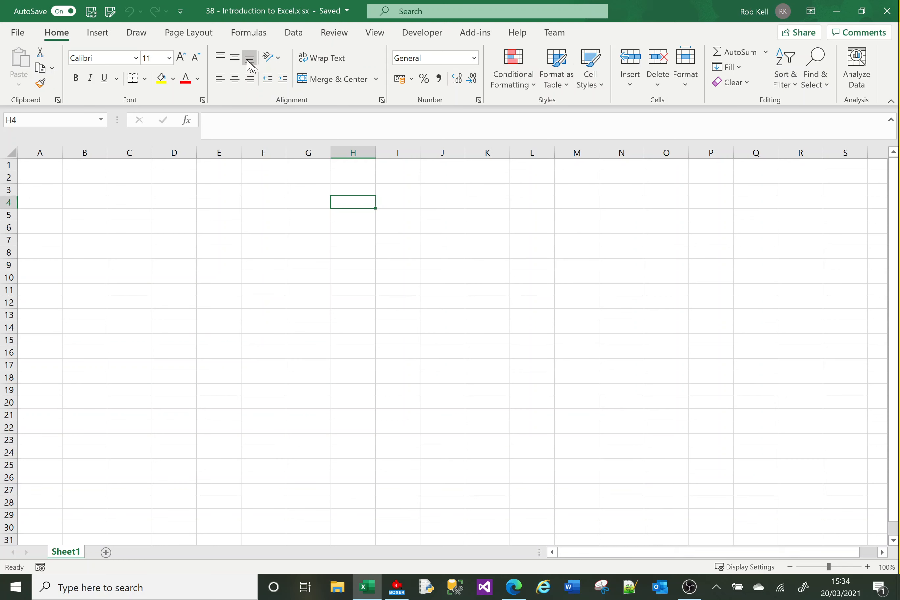
Look through the ribbon commands for inserting, drawing, page layout, formulas, data, review and view, then return to the home commands.
left_click(100, 34)
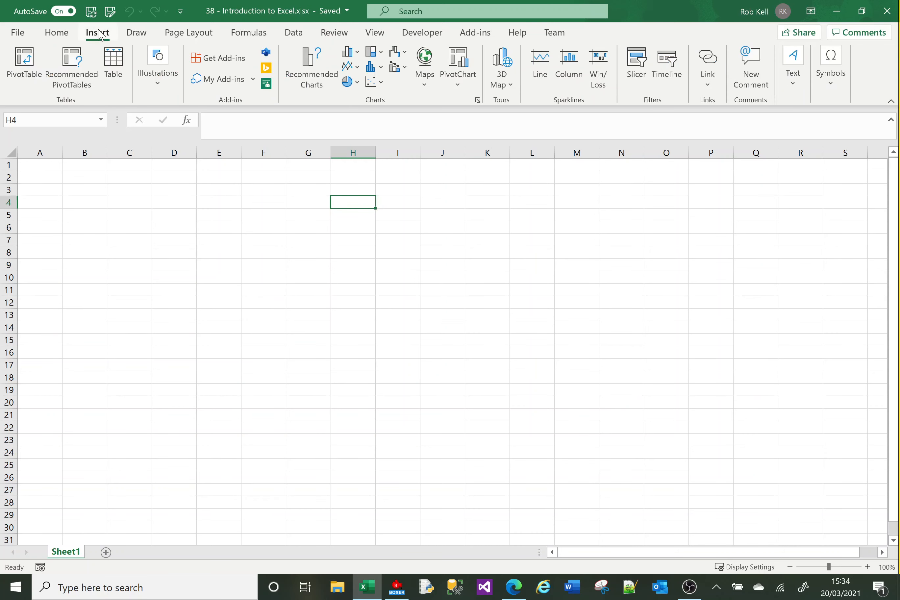
left_click(139, 33)
left_click(185, 34)
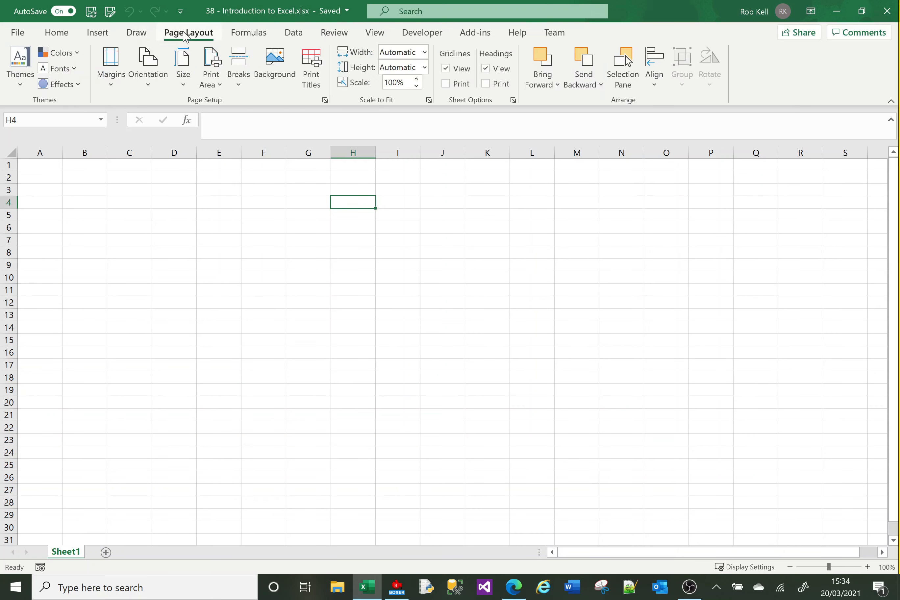
left_click(261, 34)
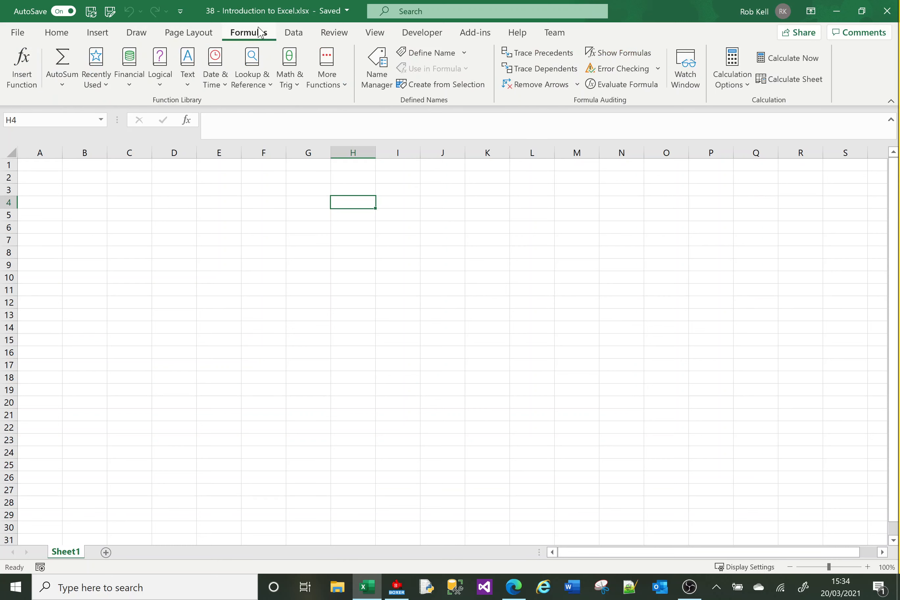
left_click(295, 36)
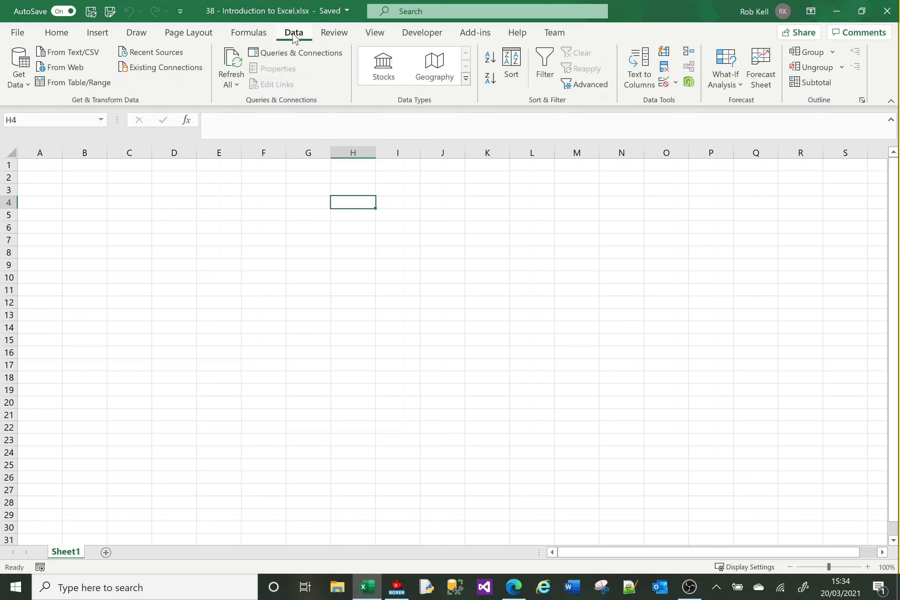
left_click(335, 35)
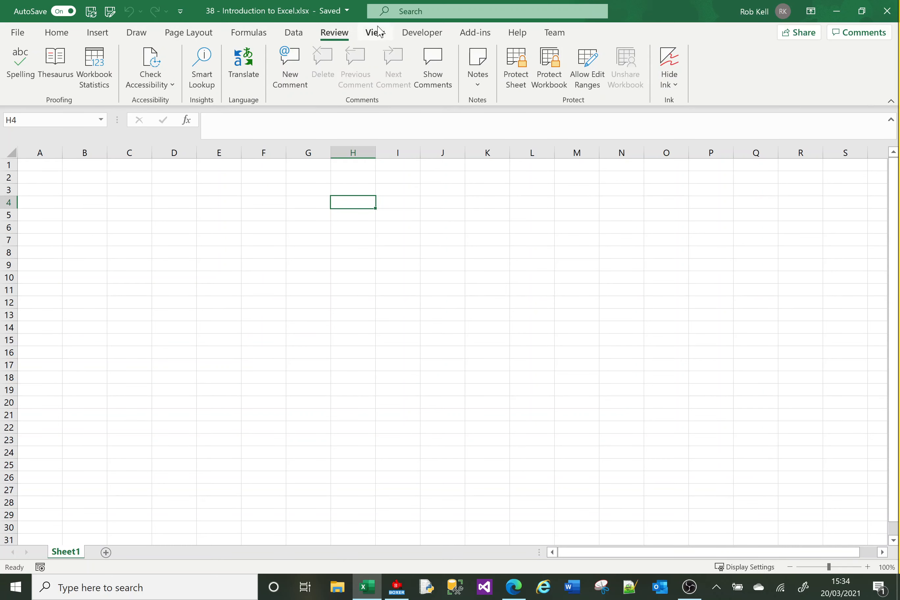
left_click(382, 38)
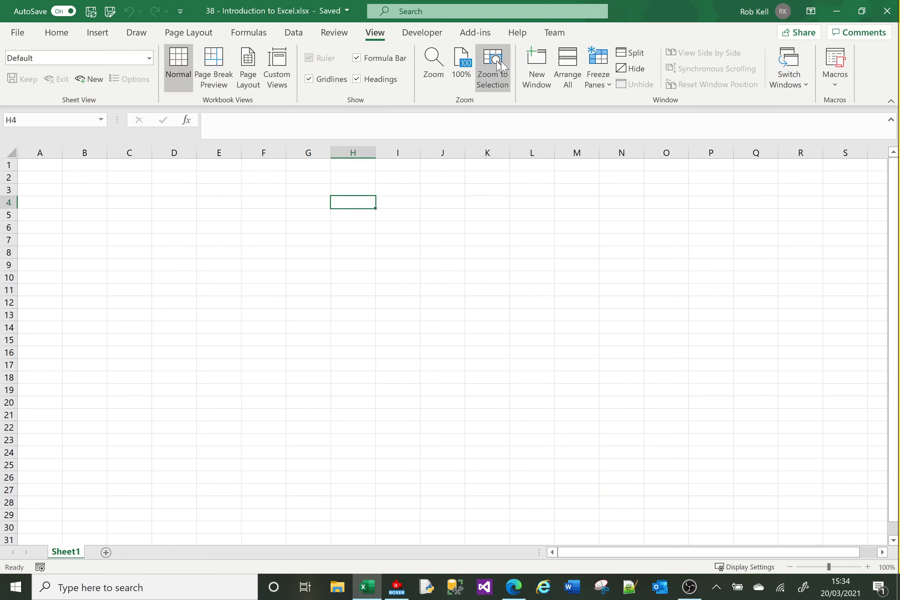
left_click(294, 34)
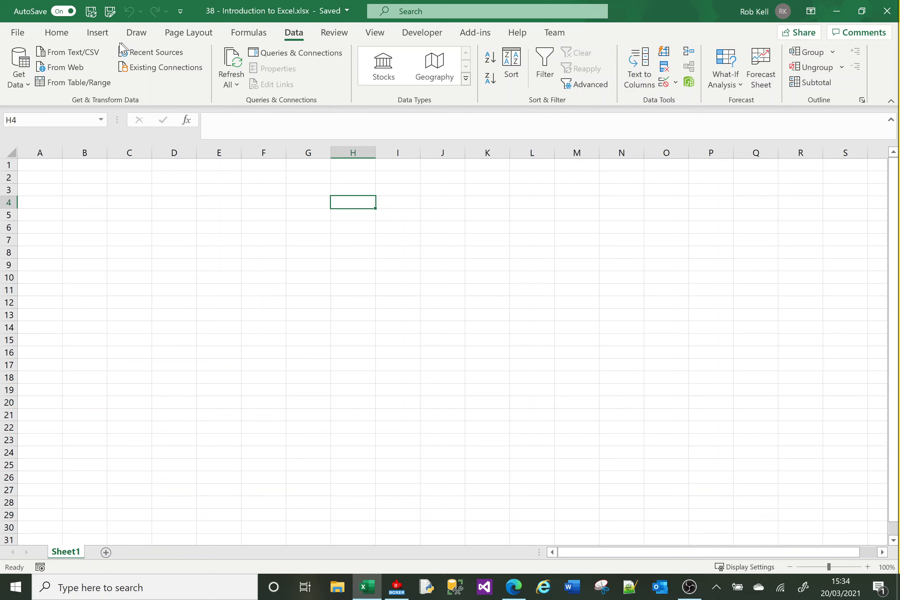
left_click(135, 32)
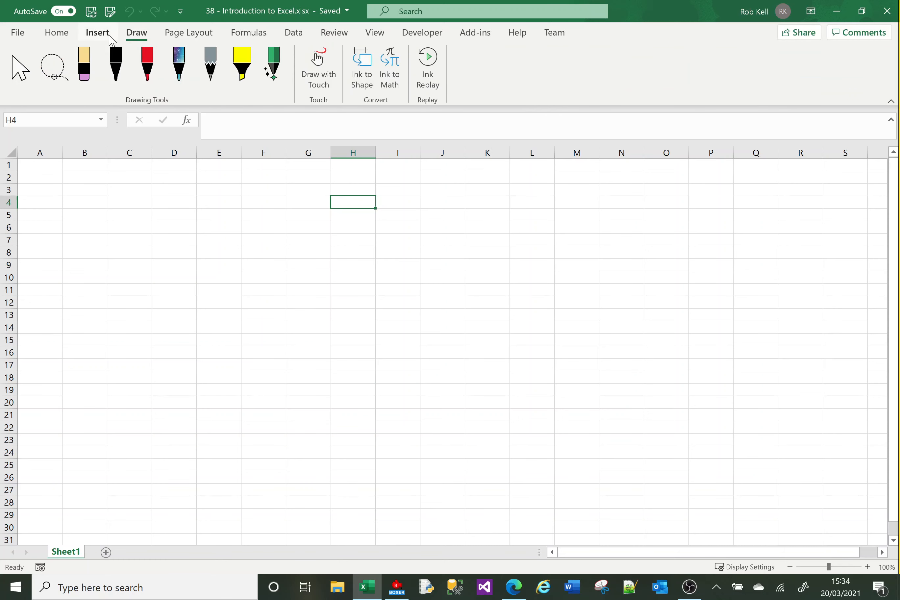
left_click(109, 35)
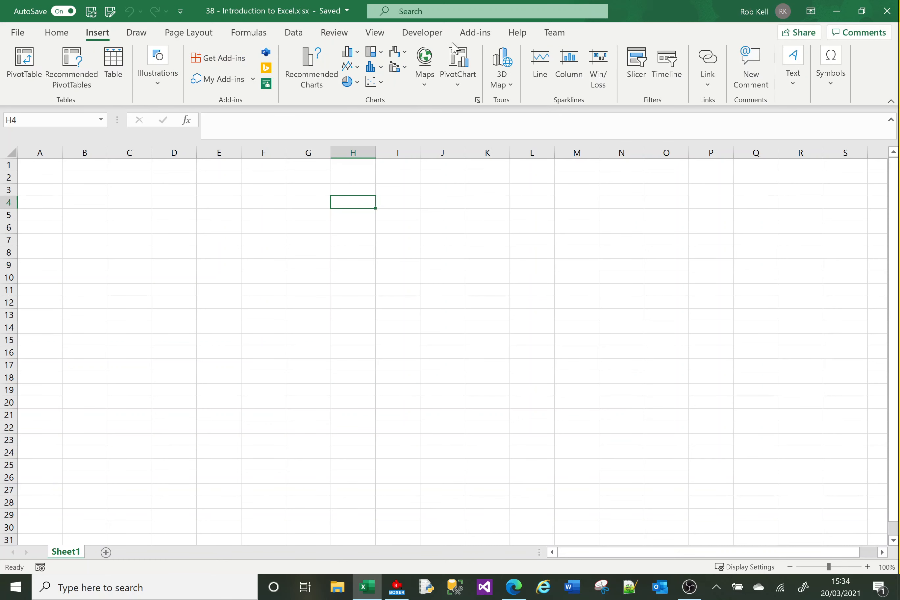
left_click(56, 35)
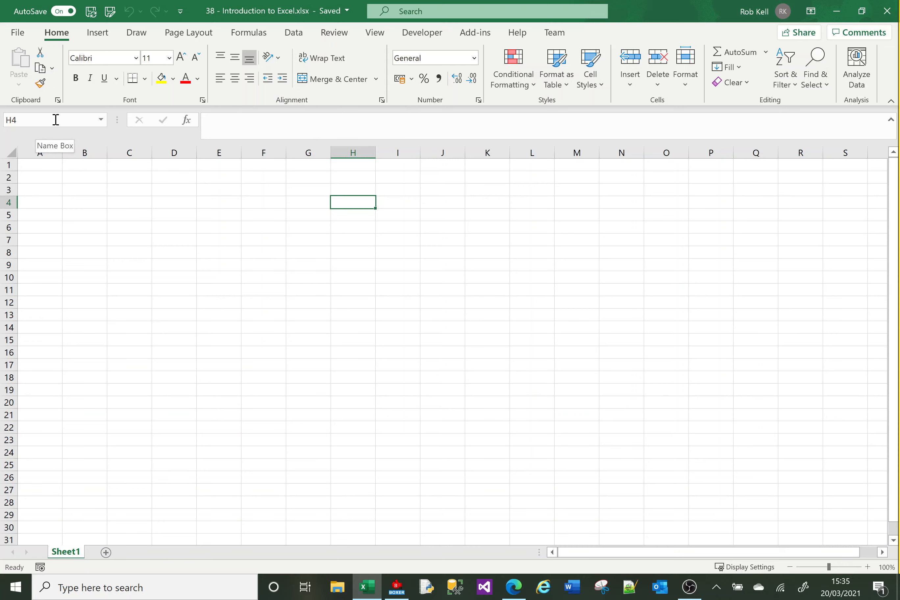
Select various cells across the empty sheet to examine how their references and contents are displayed.
left_click(199, 203)
left_click(341, 282)
left_click(295, 211)
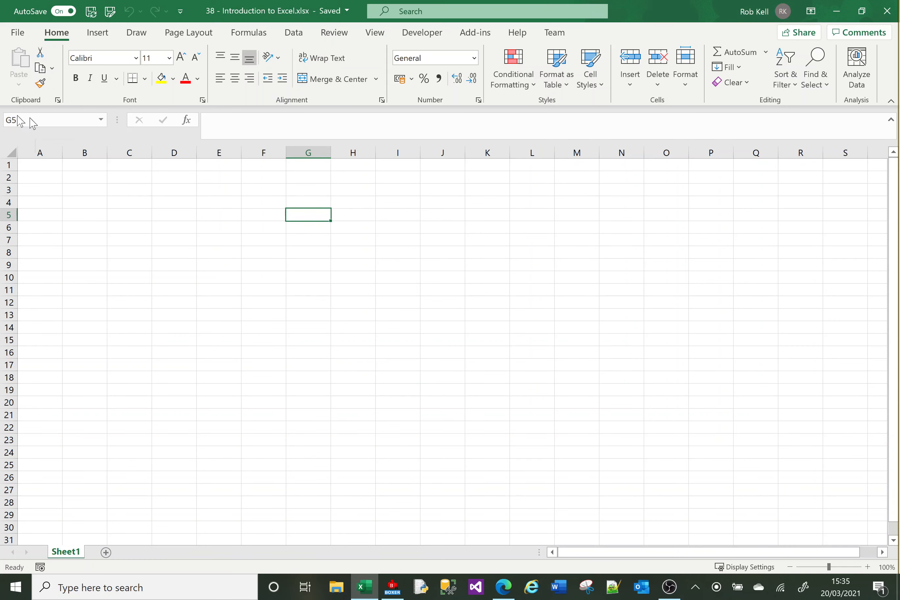
left_click(234, 121)
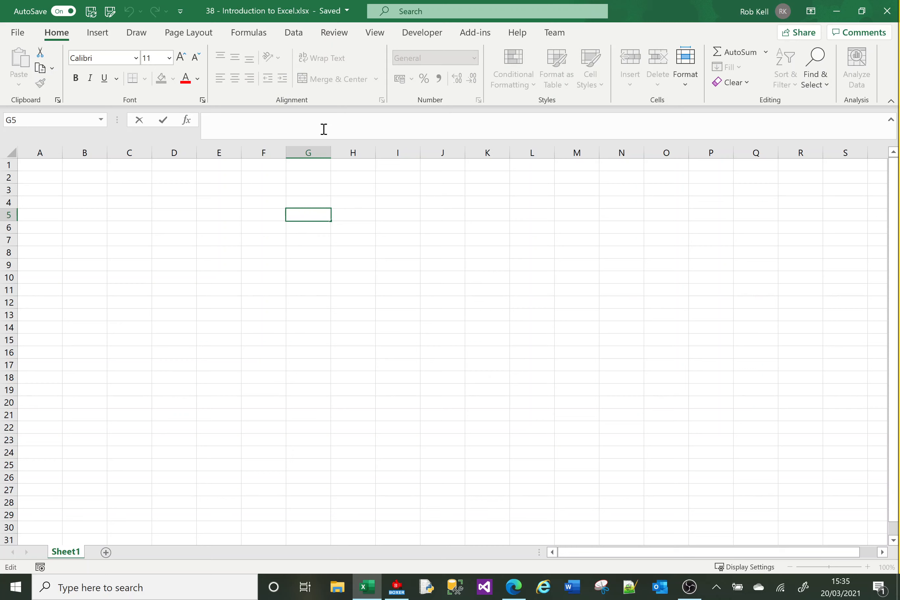
left_click(311, 197)
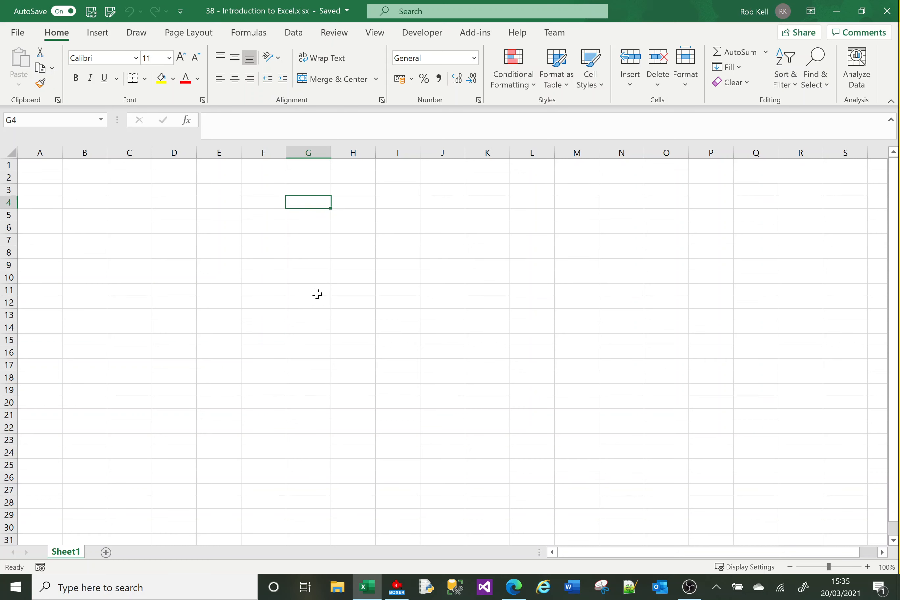
left_click(130, 179)
left_click(155, 316)
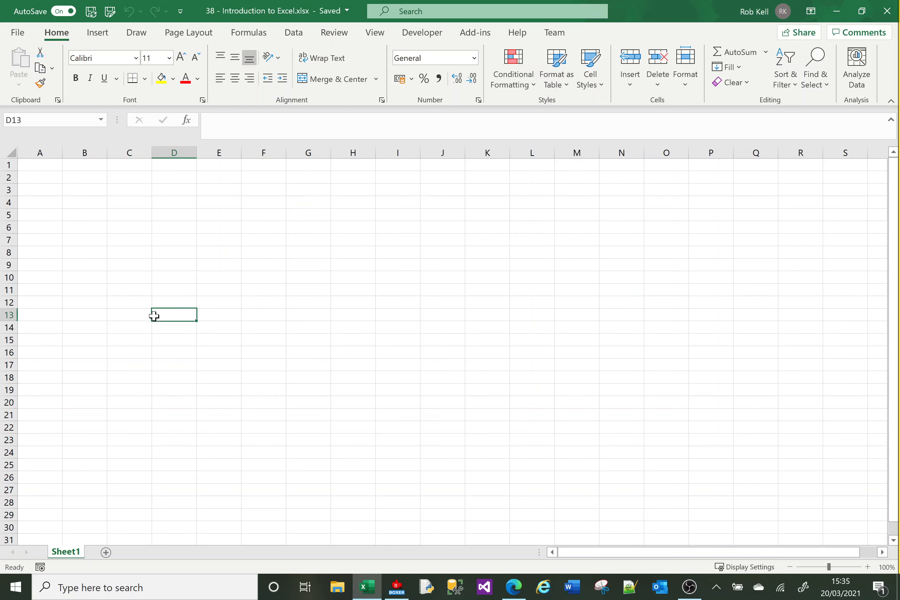
left_click(413, 331)
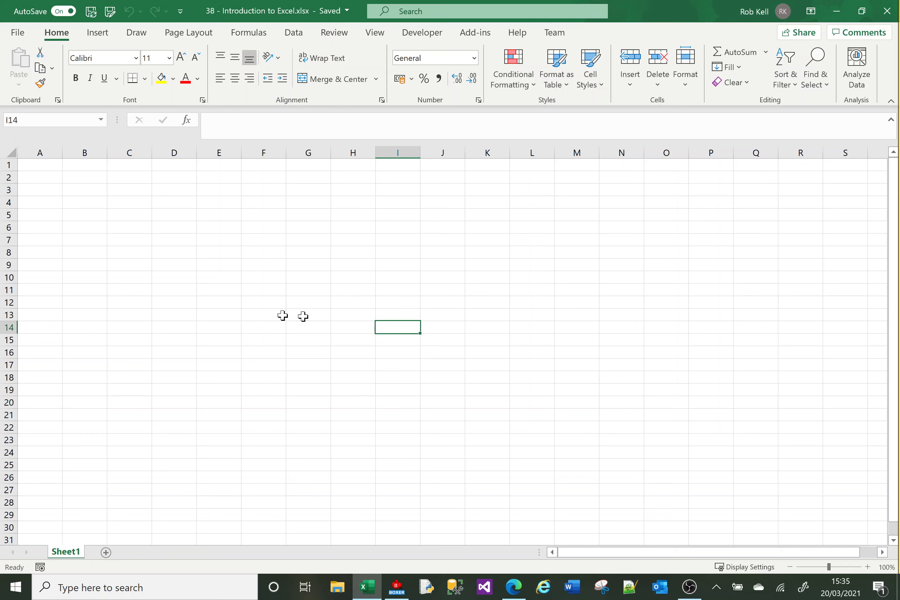
Add two new worksheets to the workbook and rename Sheet1 as Staff.
left_click(105, 552)
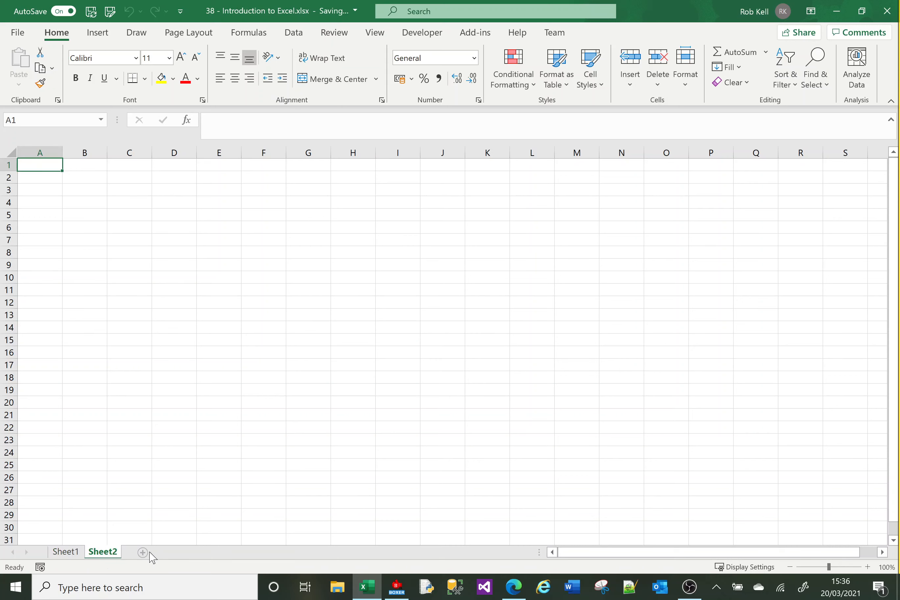
double_click(66, 552)
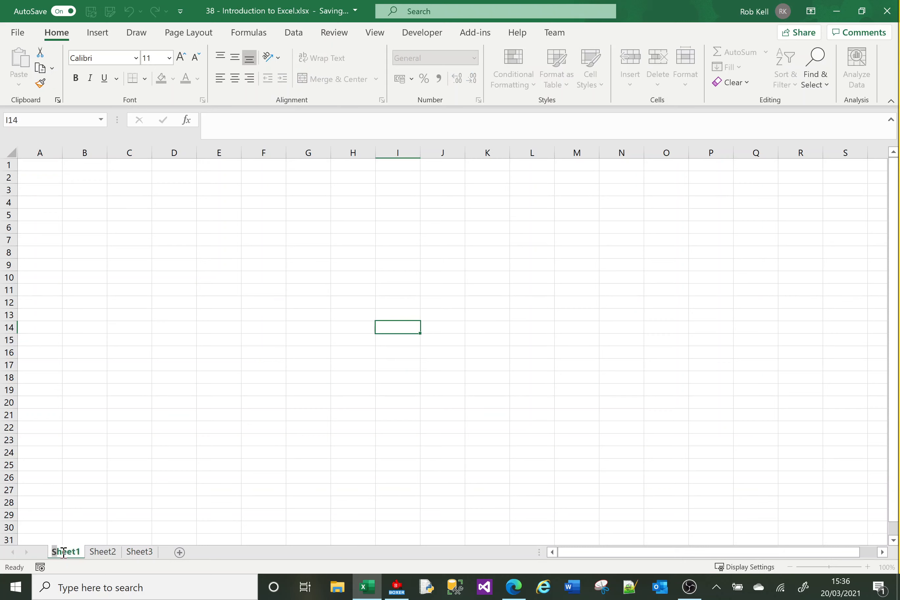
type("Staff")
left_click(93, 552)
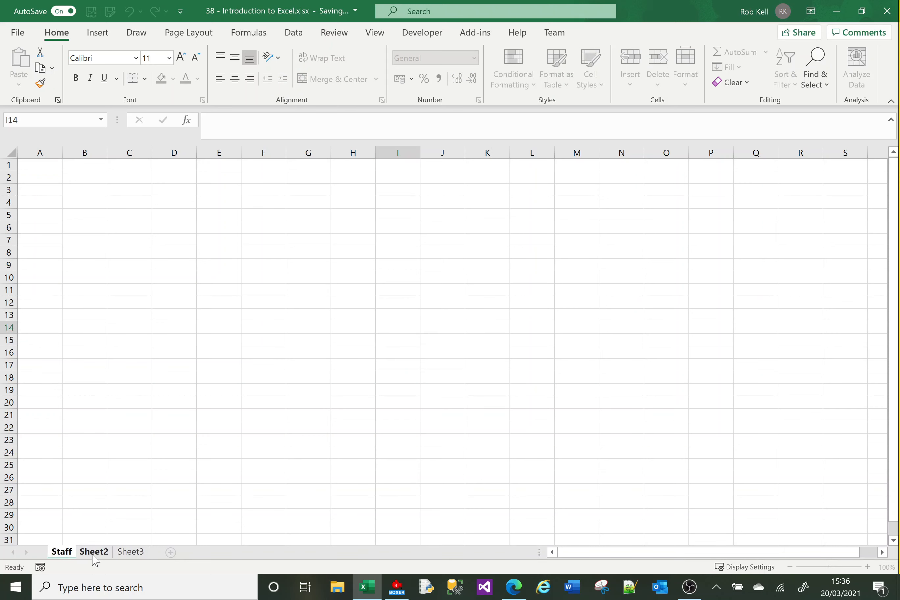
Rename the worksheet Sheet2 as Customers.
double_click(93, 552)
type("Customers")
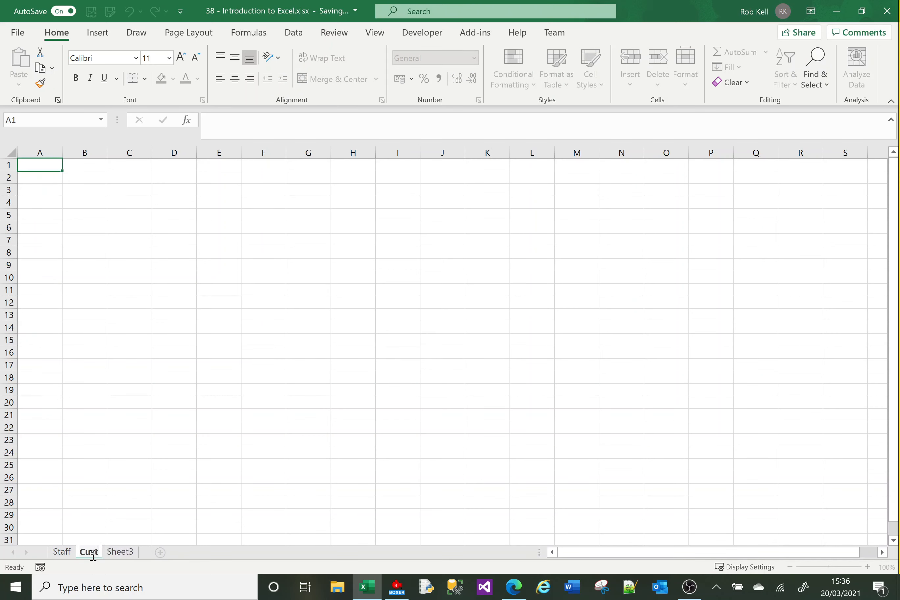
key("Return")
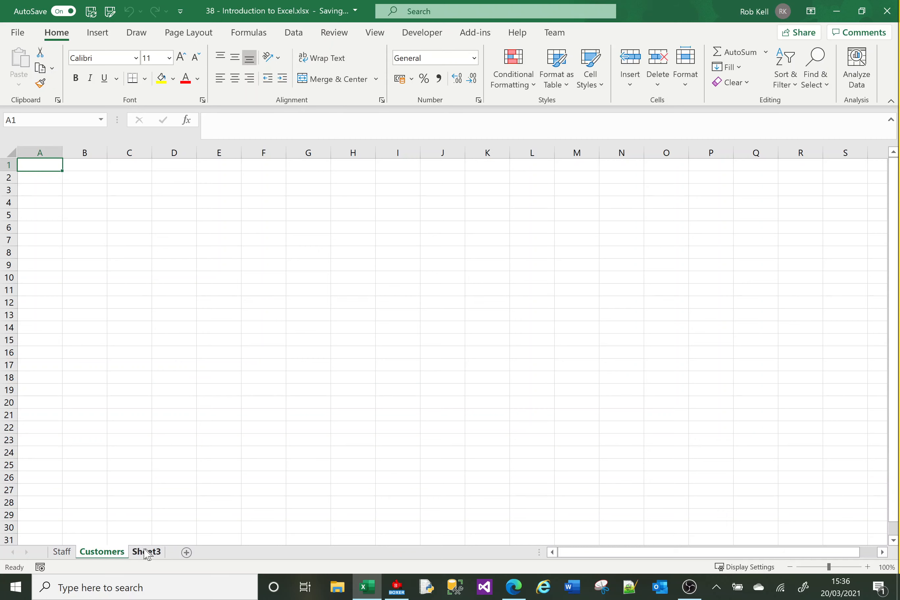
Rename the worksheet Sheet3 as Sales.
double_click(146, 552)
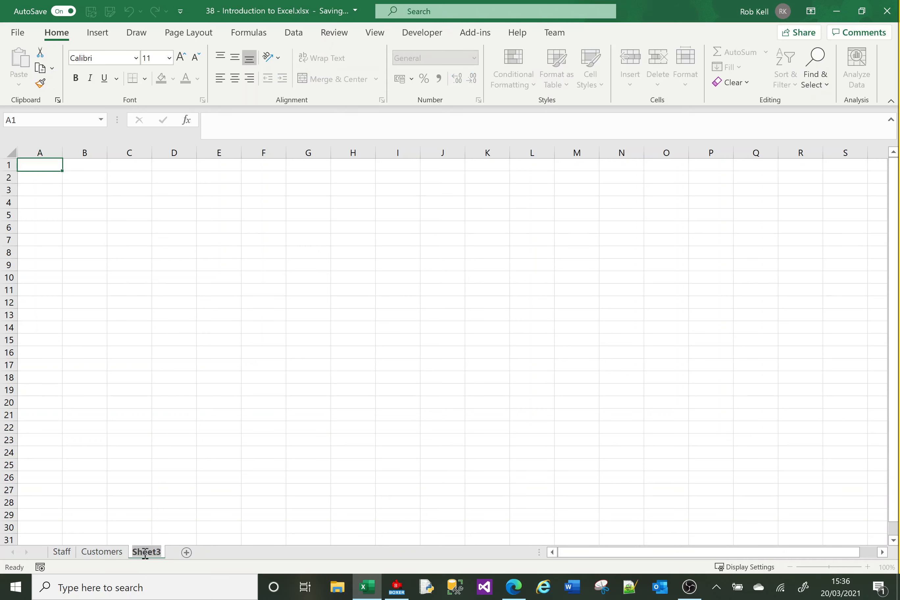
left_click(154, 462)
right_click(144, 553)
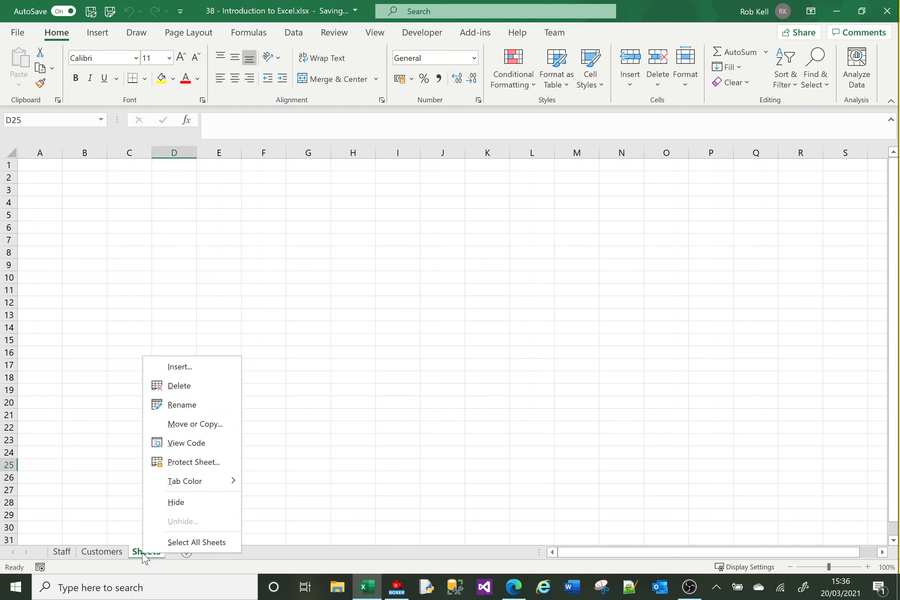
left_click(182, 405)
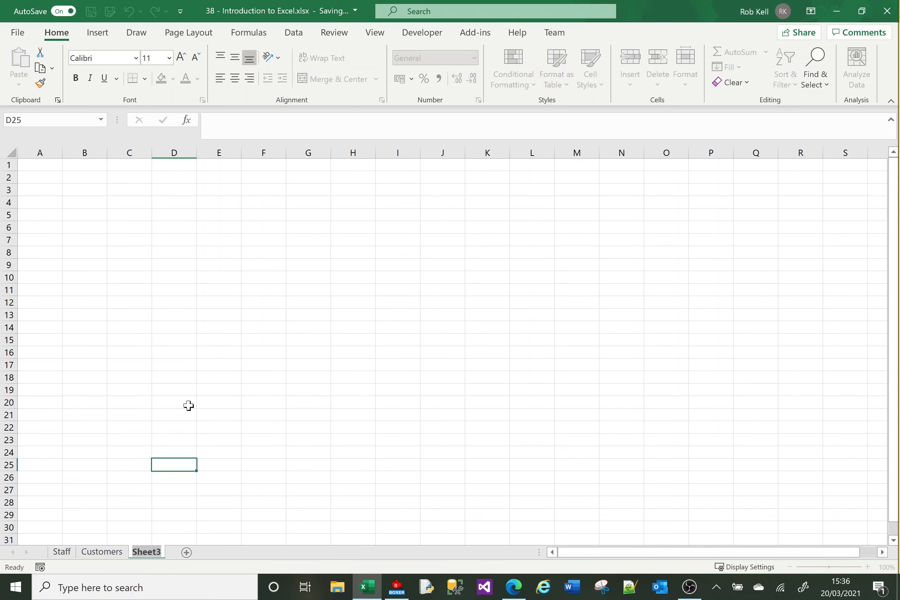
type("Sales")
key("Return")
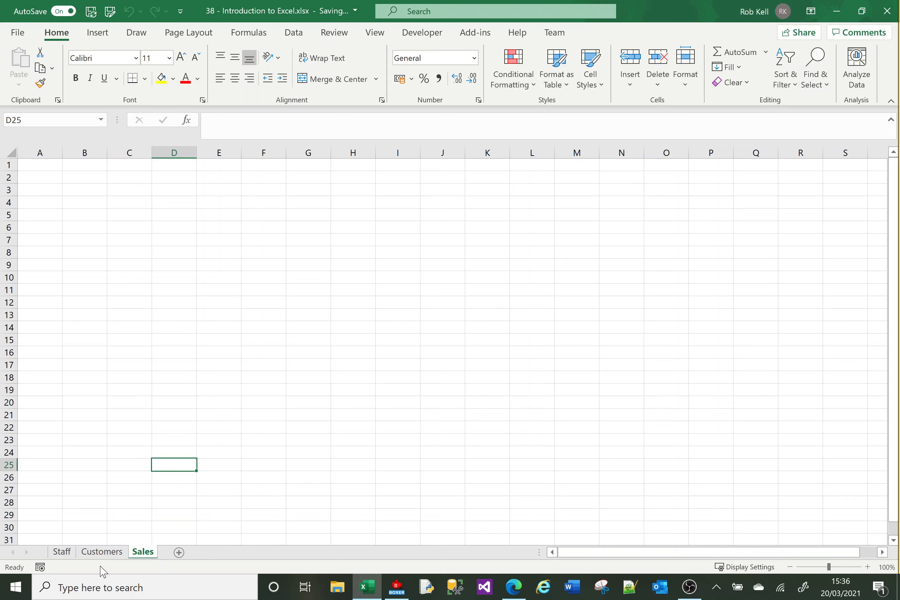
Switch between the Staff, Customers and Sales worksheets to view each one.
left_click(101, 552)
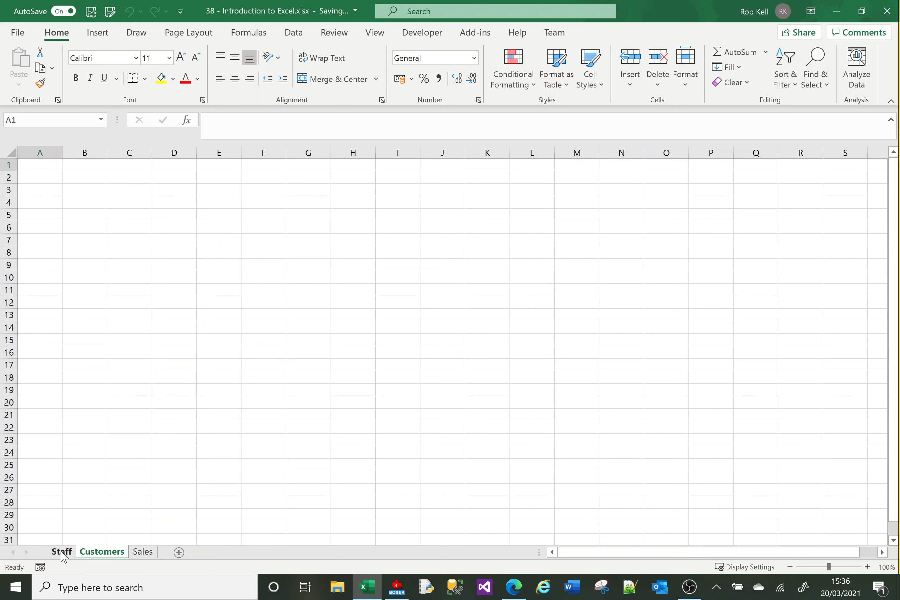
left_click(62, 552)
left_click(110, 553)
left_click(144, 554)
left_click(113, 554)
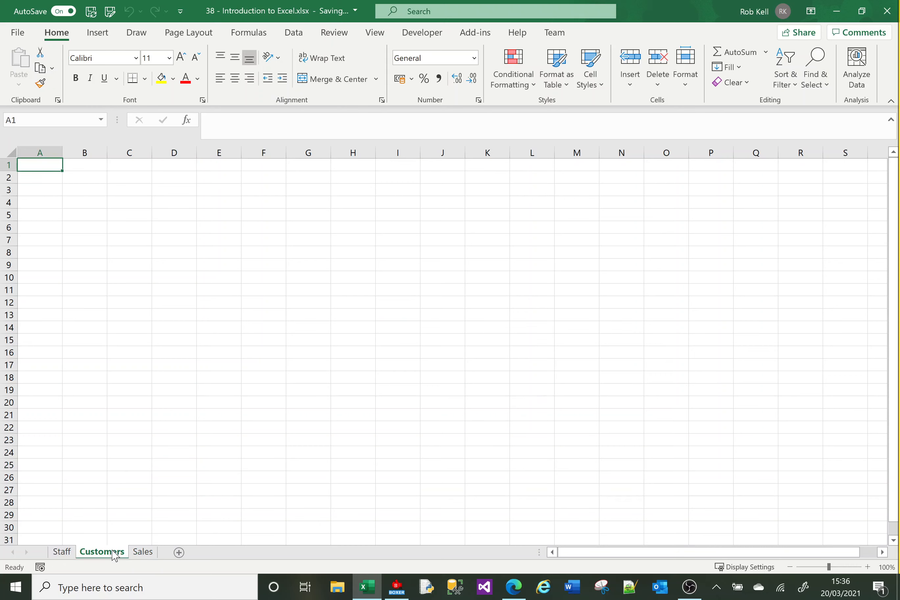
left_click(148, 554)
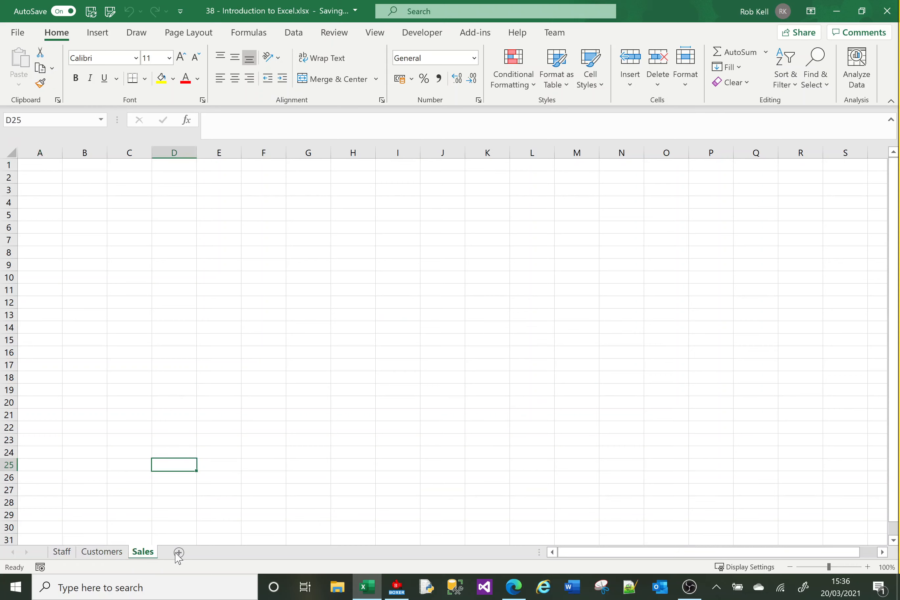
Add an extra worksheet after Sales and delete it again.
left_click(179, 552)
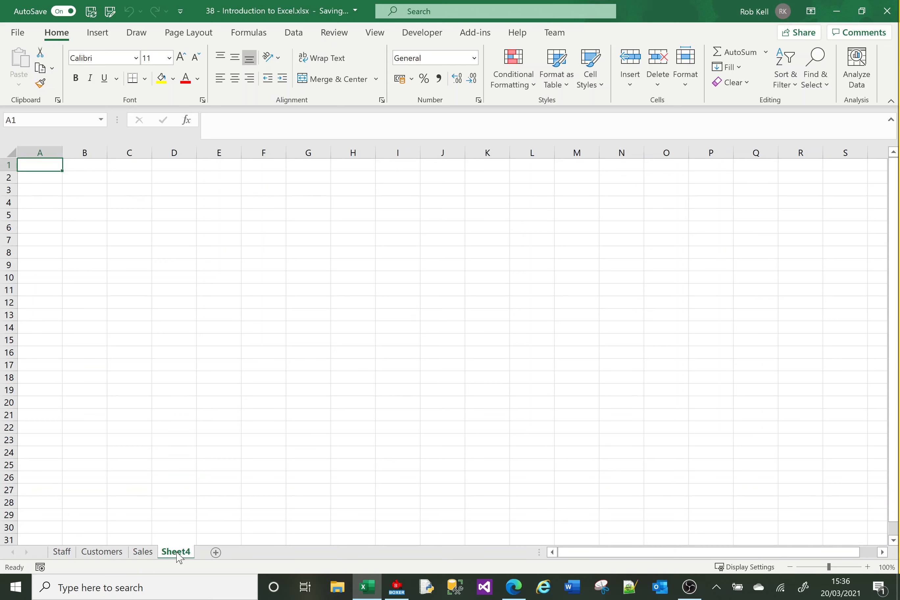
right_click(177, 552)
left_click(223, 384)
Enter the column heading Name in cell A1 of the Staff worksheet.
left_click(61, 552)
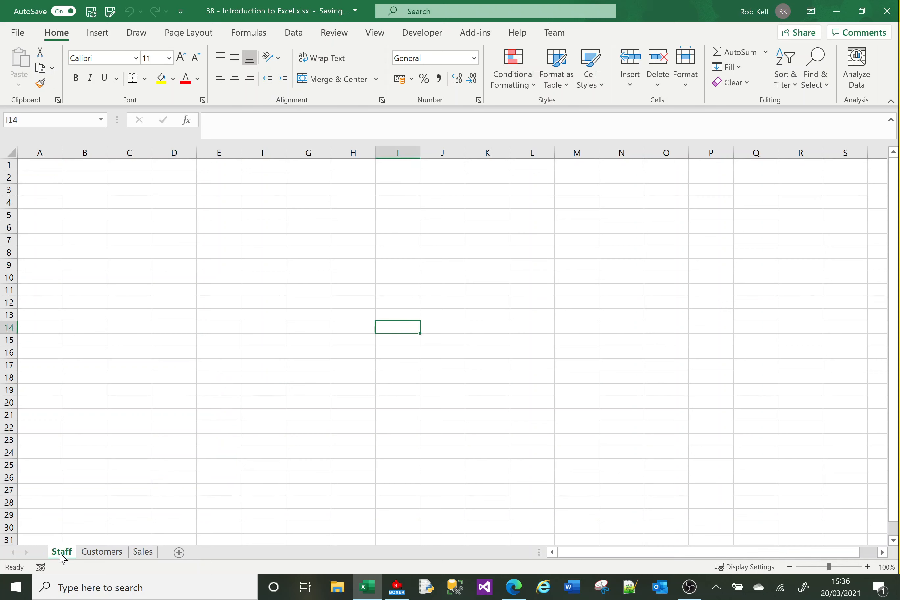
left_click(47, 166)
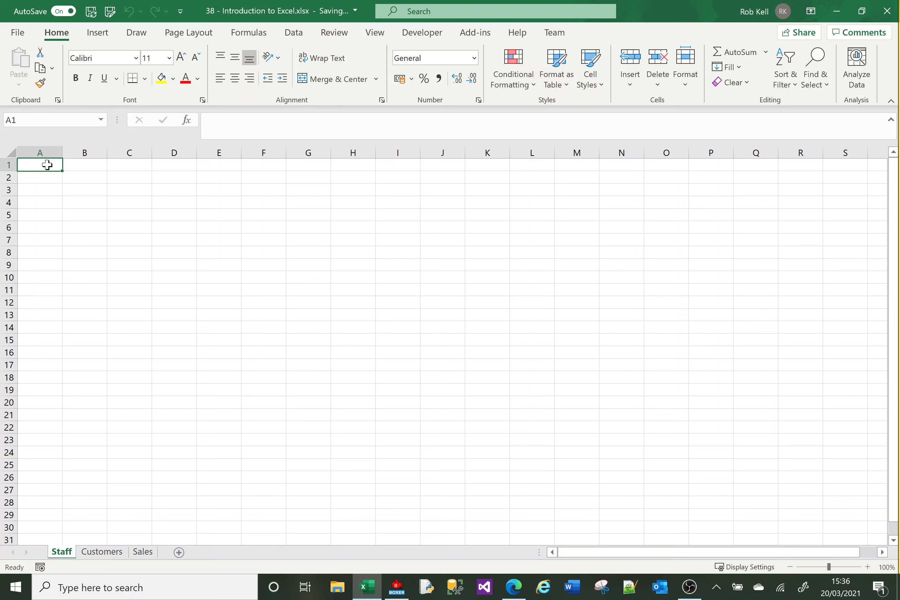
type("Name")
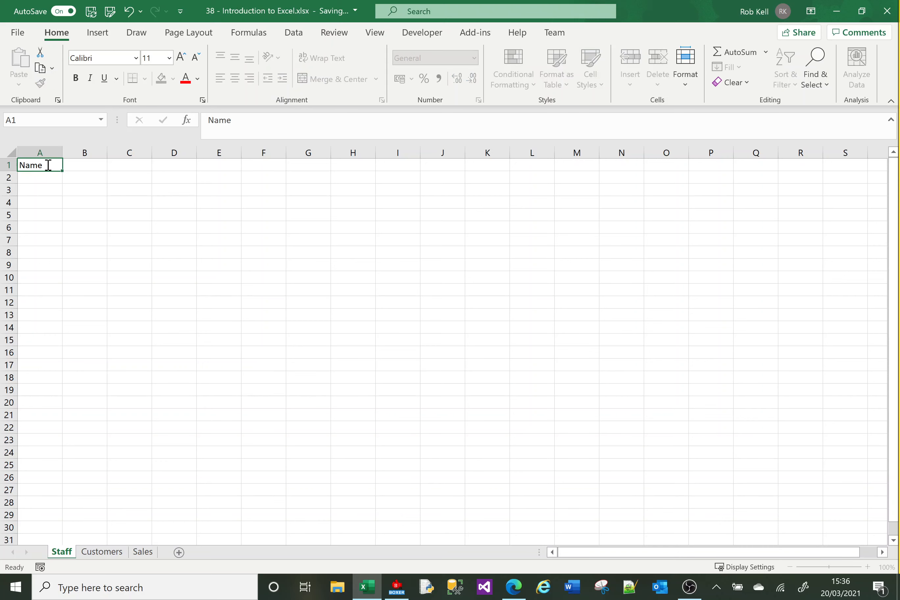
key("Tab")
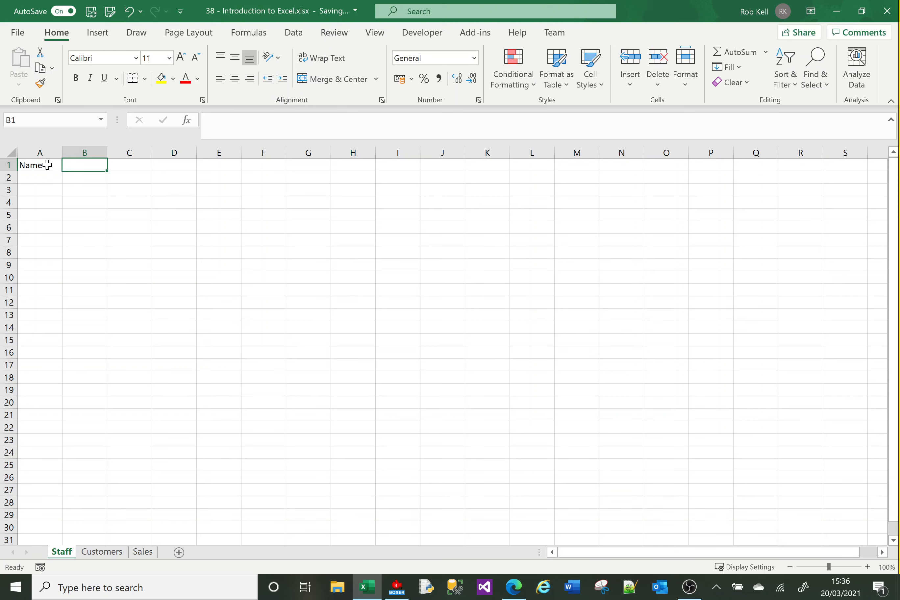
Enter the column headings Age, DOB and Office in cells B1 to D1, then select the Name heading in A1.
type("Age")
key("Tab")
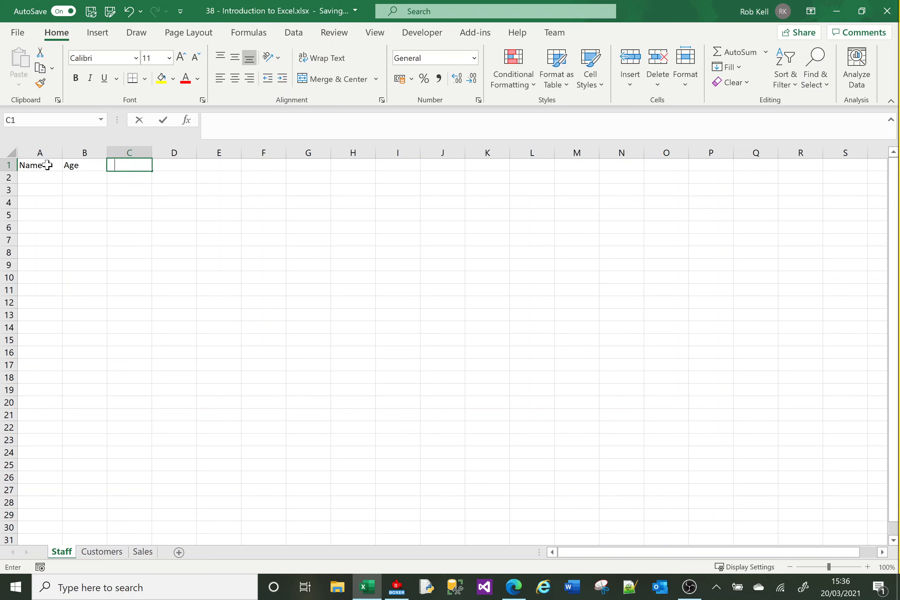
type("DOB")
key("Tab")
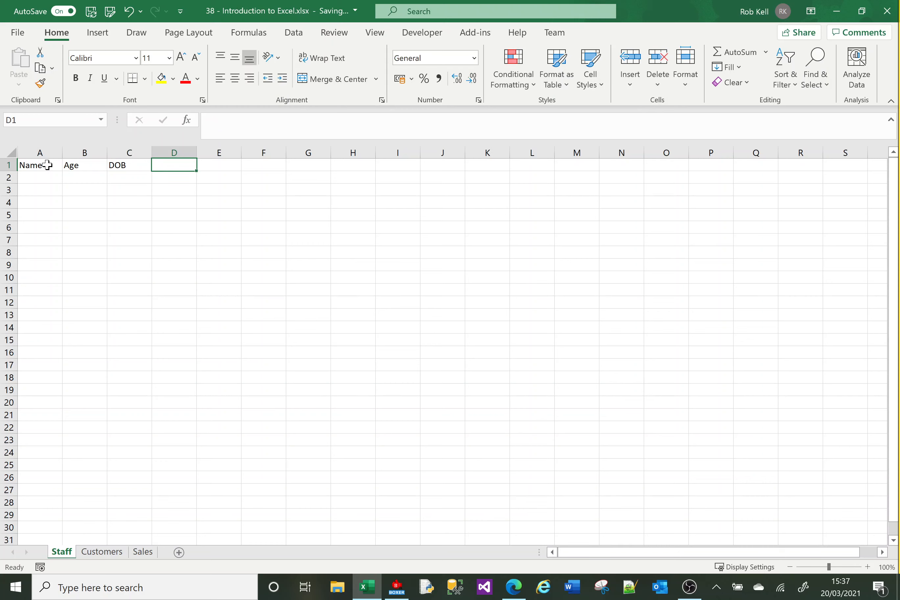
type("Offide")
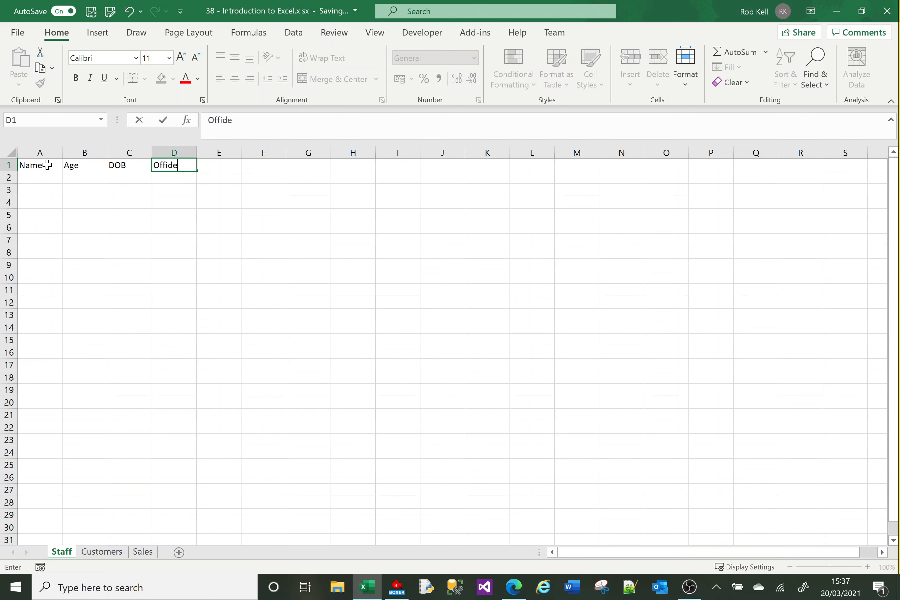
key("BackSpace")
key("BackSpace")
type("ce")
key("Return")
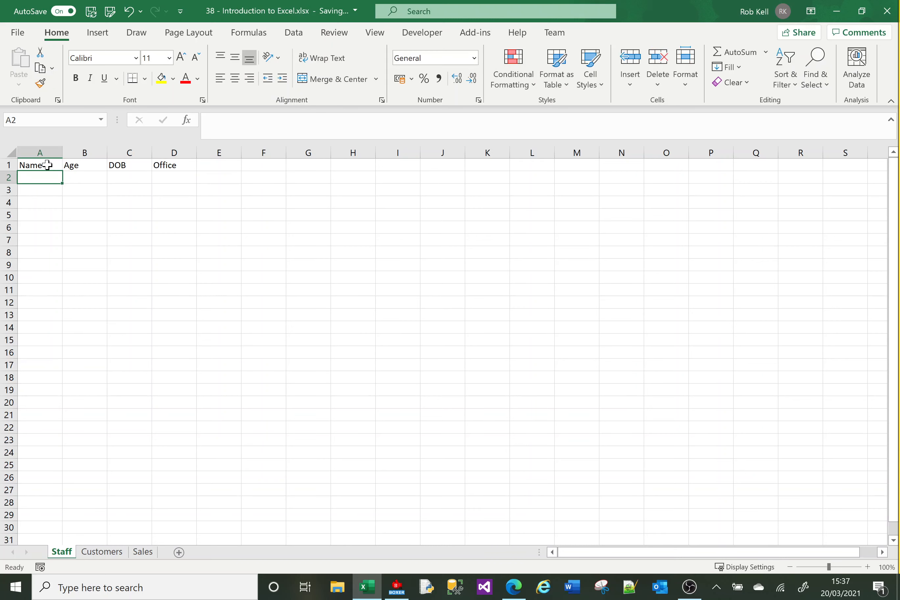
left_click(48, 165)
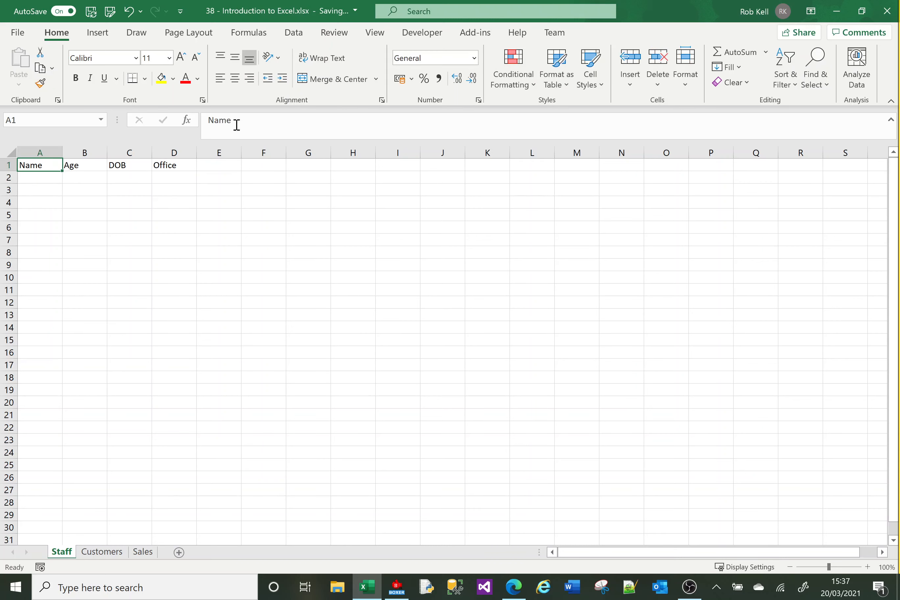
Enter the text "appearing in the formula bar" in cell E1.
left_click(224, 169)
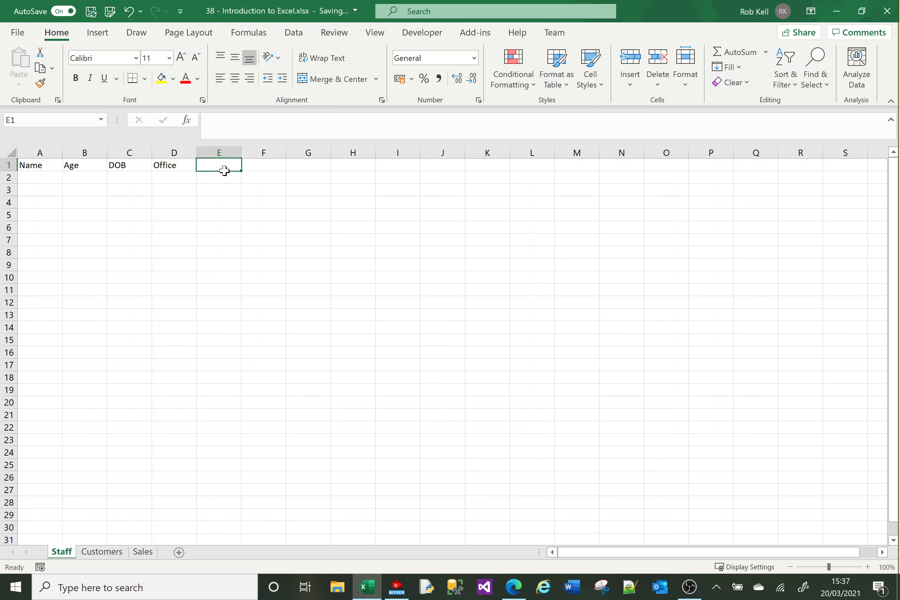
type("appear")
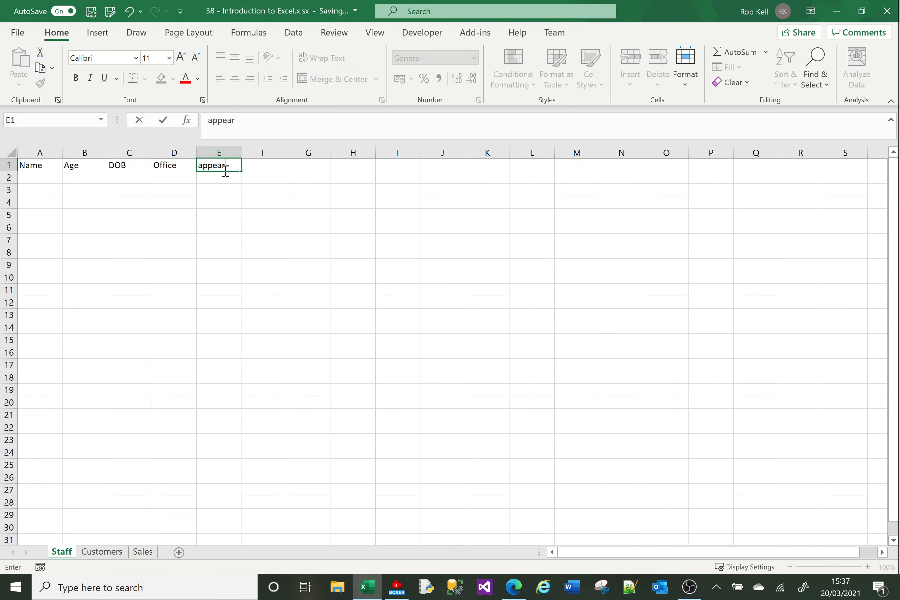
type("ing in the formul")
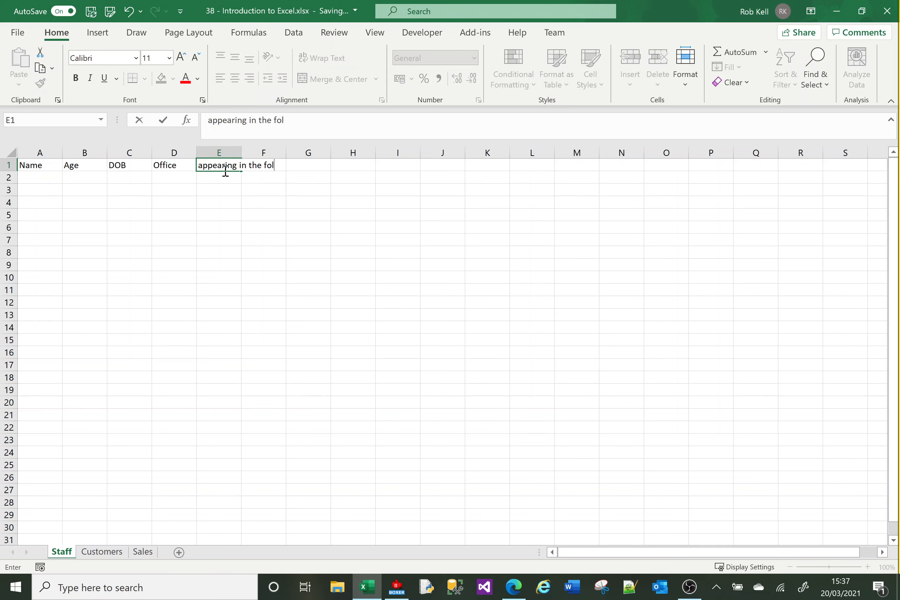
key("BackSpace")
type("rmula bar")
key("Return")
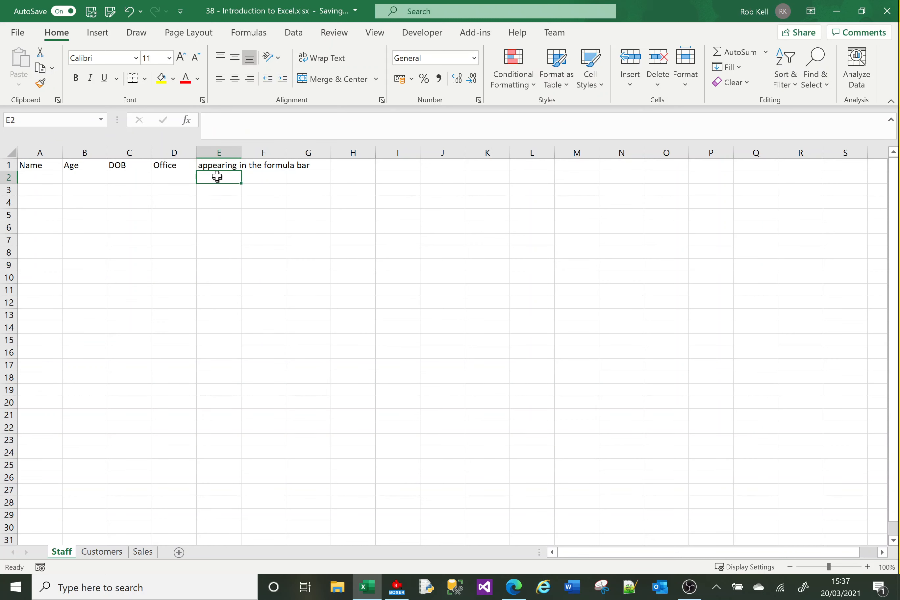
Edit the text in cell E1 through the formula bar to read "appearing in the top bar".
left_click(217, 164)
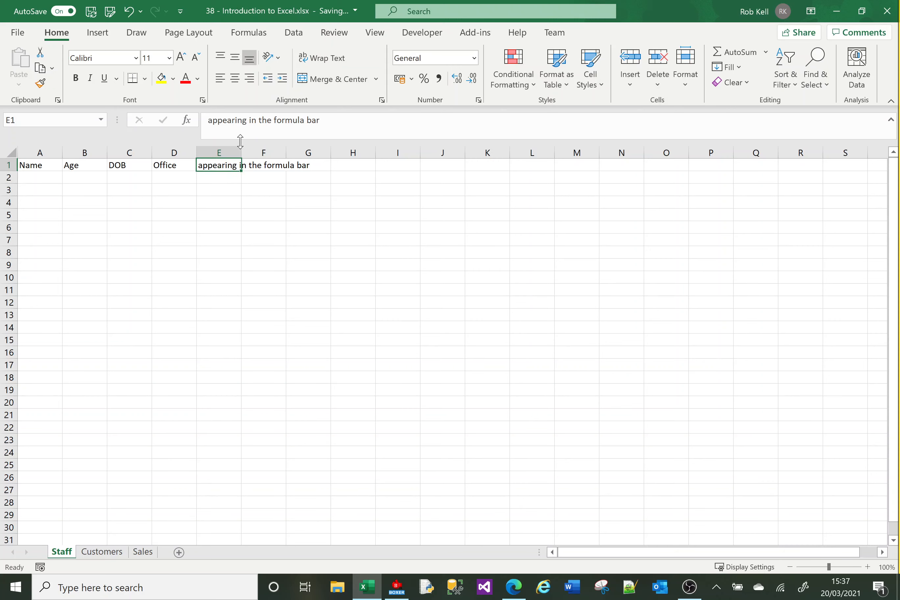
type("formula")
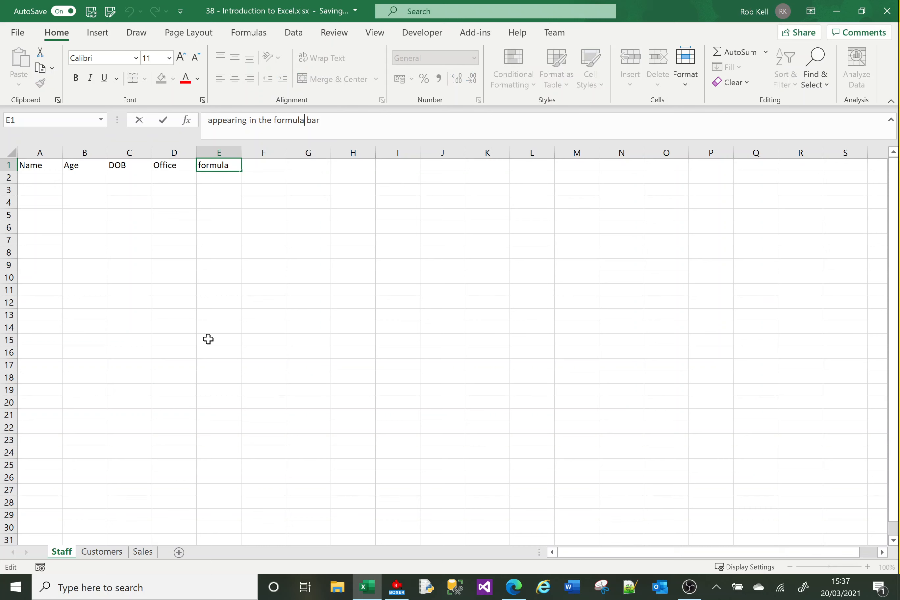
key("Delete")
key("Delete")
key("BackSpace")
key("BackSpace")
key("BackSpace")
key("Delete")
key("BackSpace")
type("top")
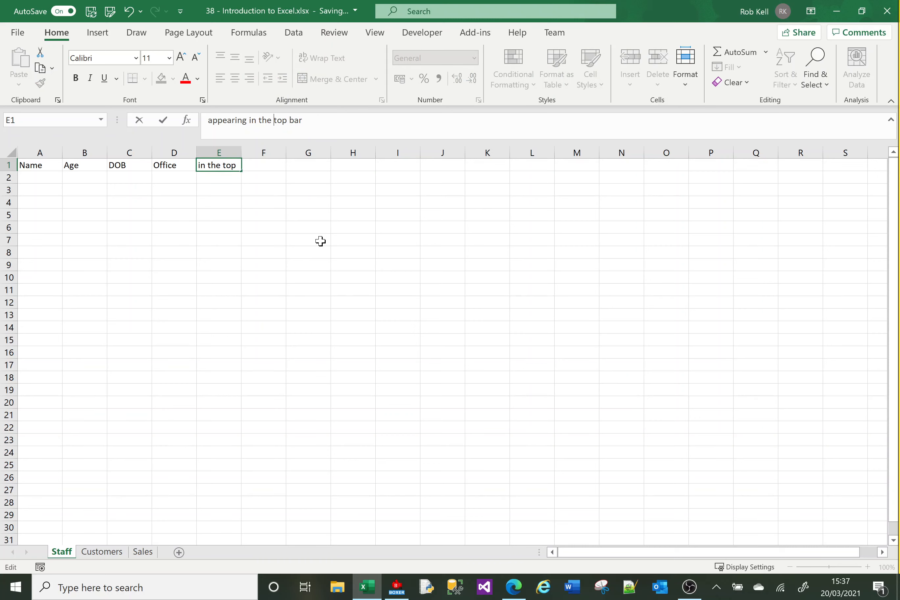
key("Return")
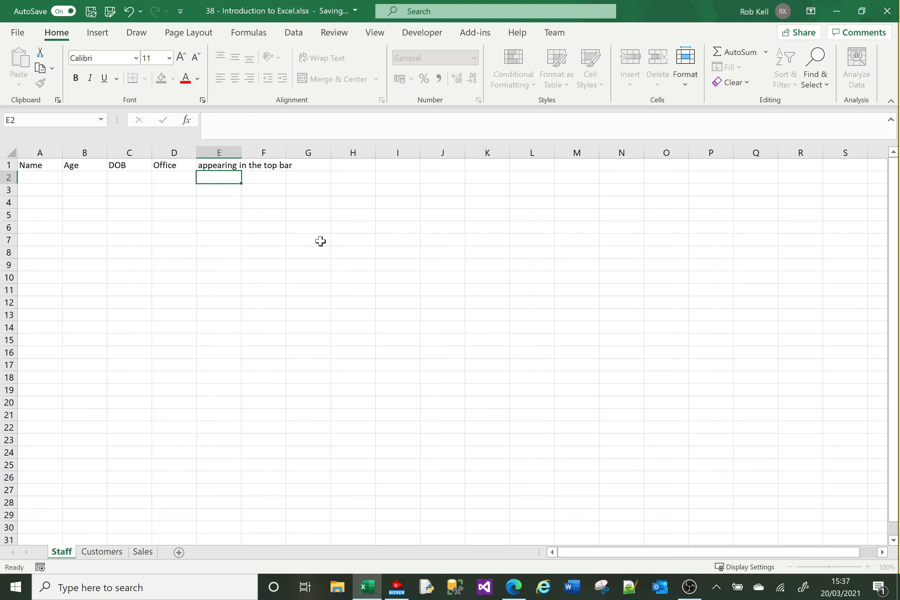
Review the text of cell E1 in the formula bar and clear the cell's contents.
key("Up")
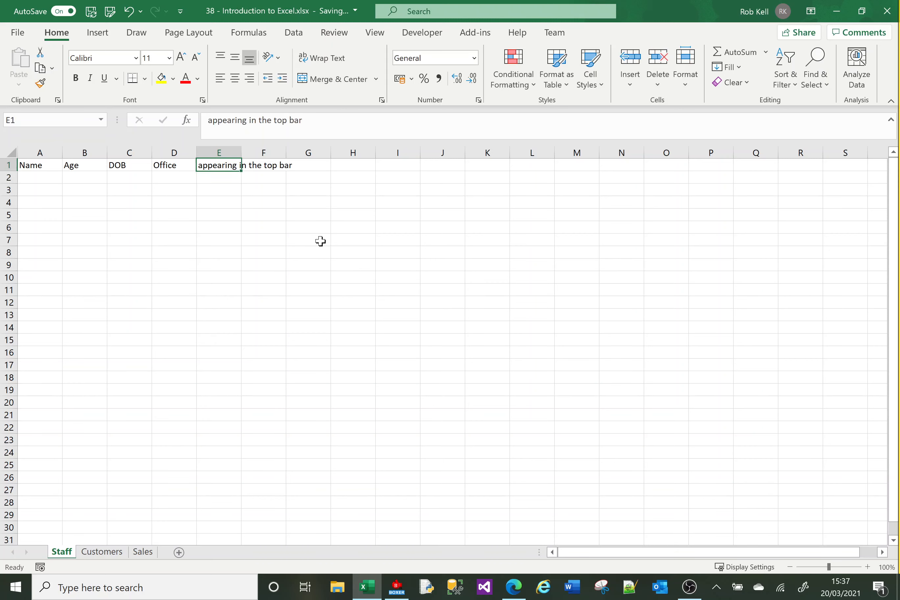
left_click(253, 120)
key("Tab")
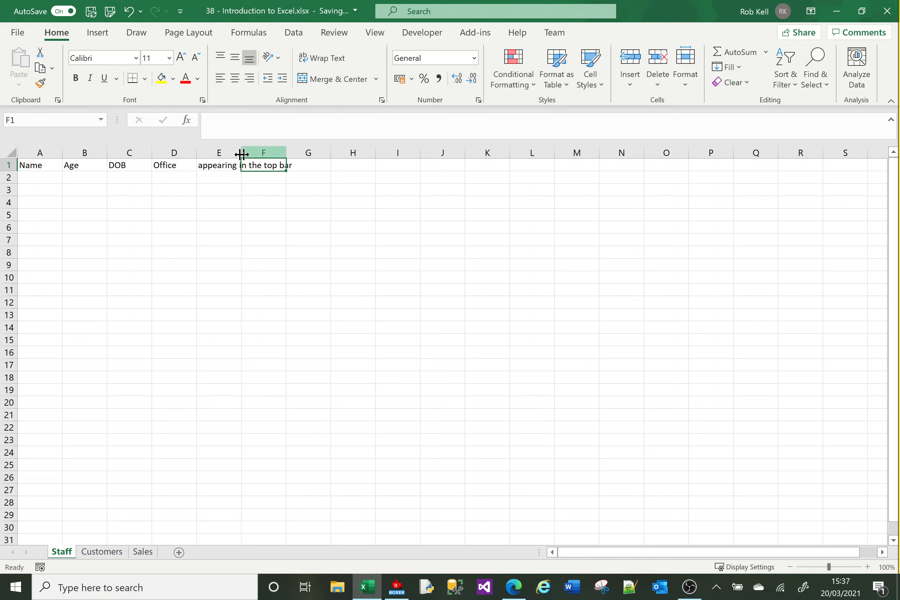
left_click(224, 166)
left_click(245, 121)
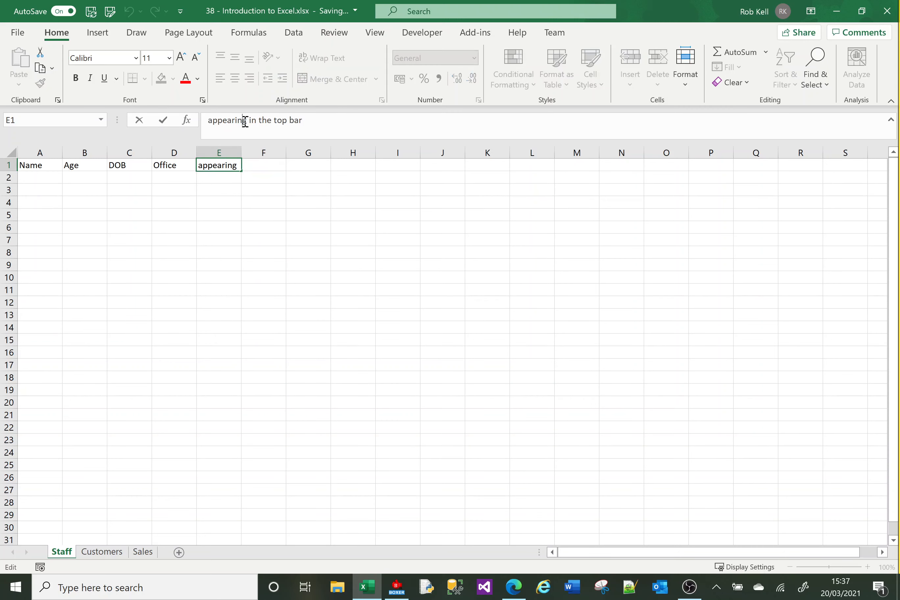
key("Return")
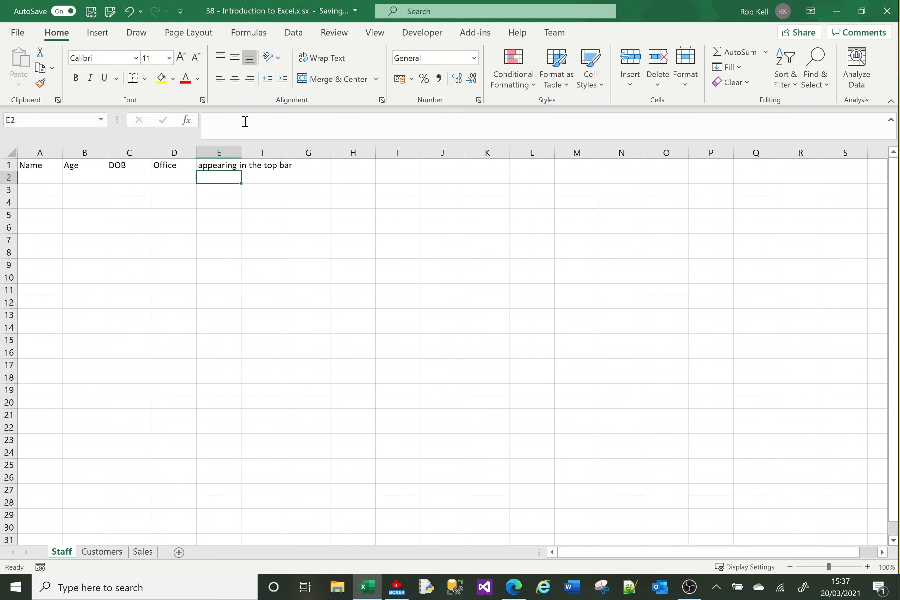
left_click(214, 165)
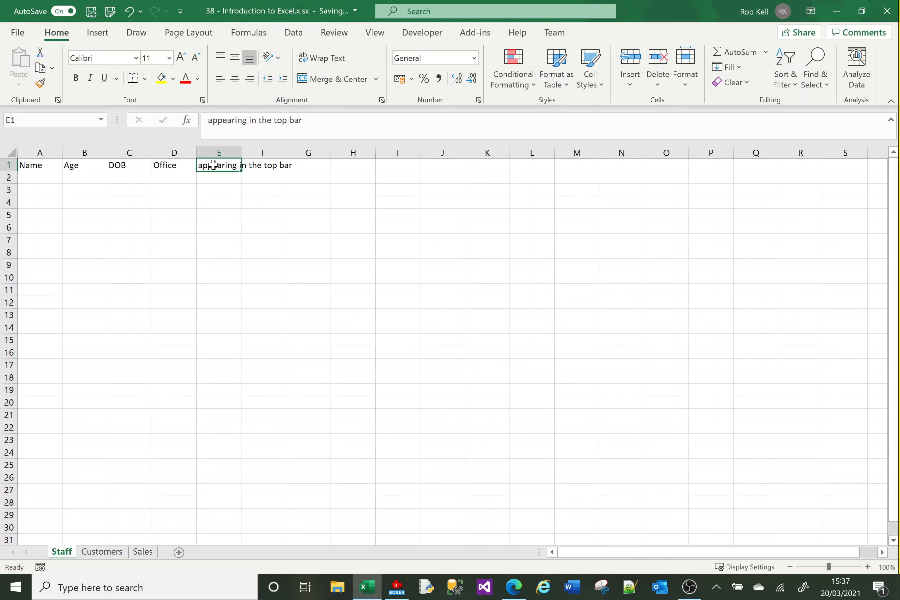
key("Delete")
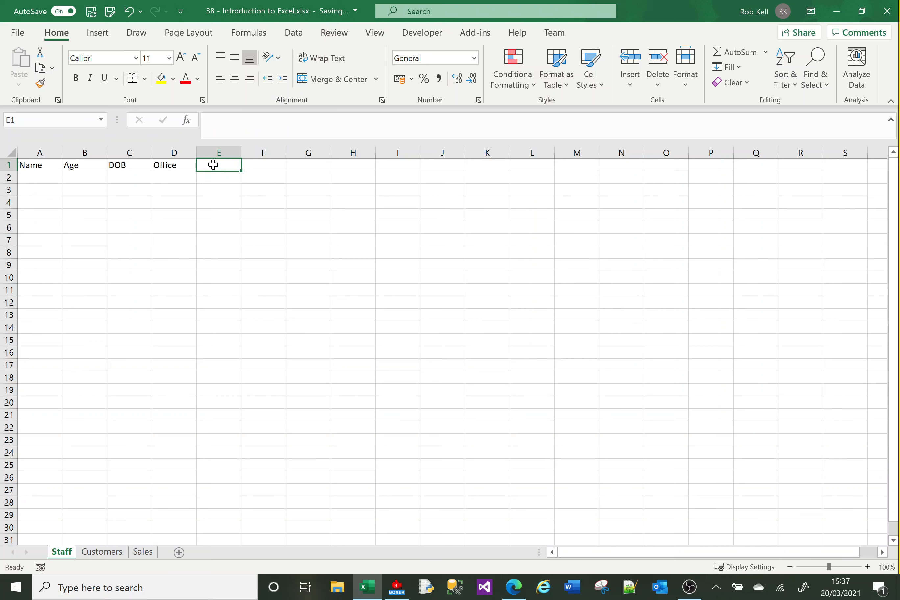
Enter the text "a lot of test in a cell" in cell E4.
left_click(216, 201)
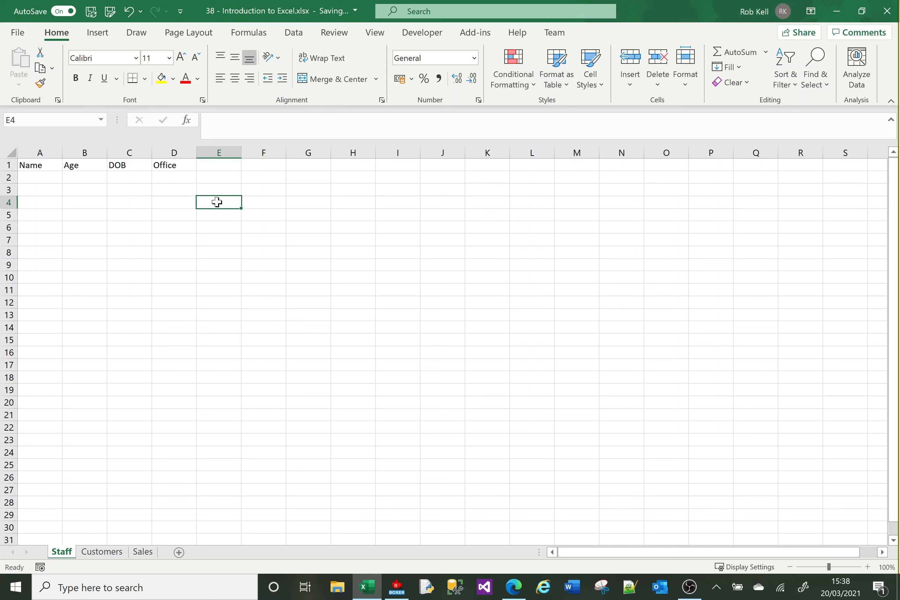
type("alot i")
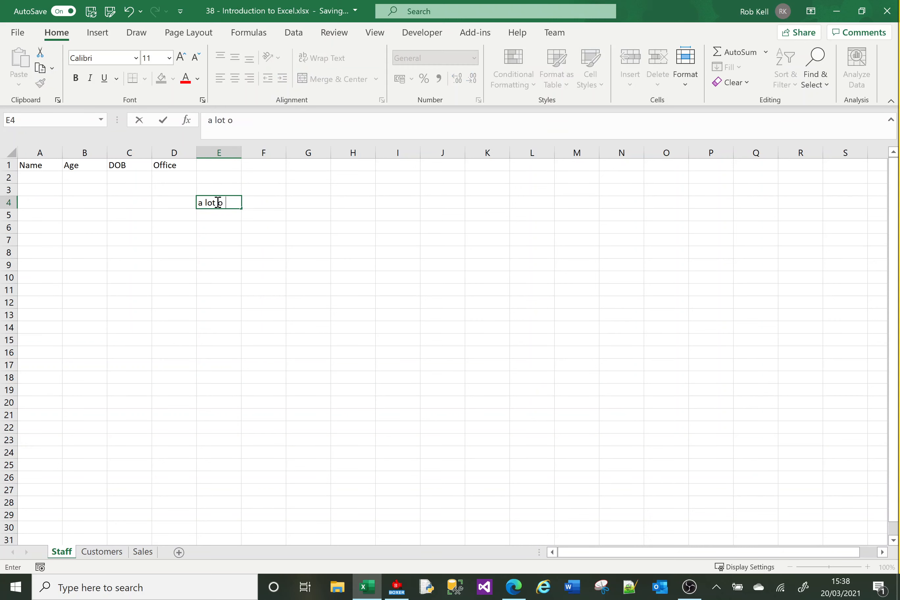
type("est in  a cell")
key("Return")
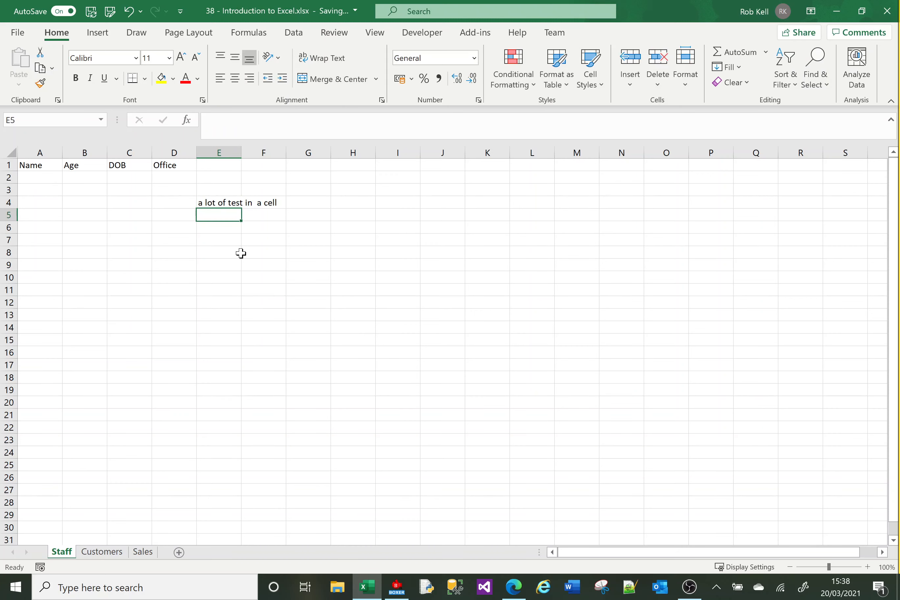
Compare the contents of cells E4 and F4 in the formula bar to examine which cell holds the overflowing text.
left_click(217, 202)
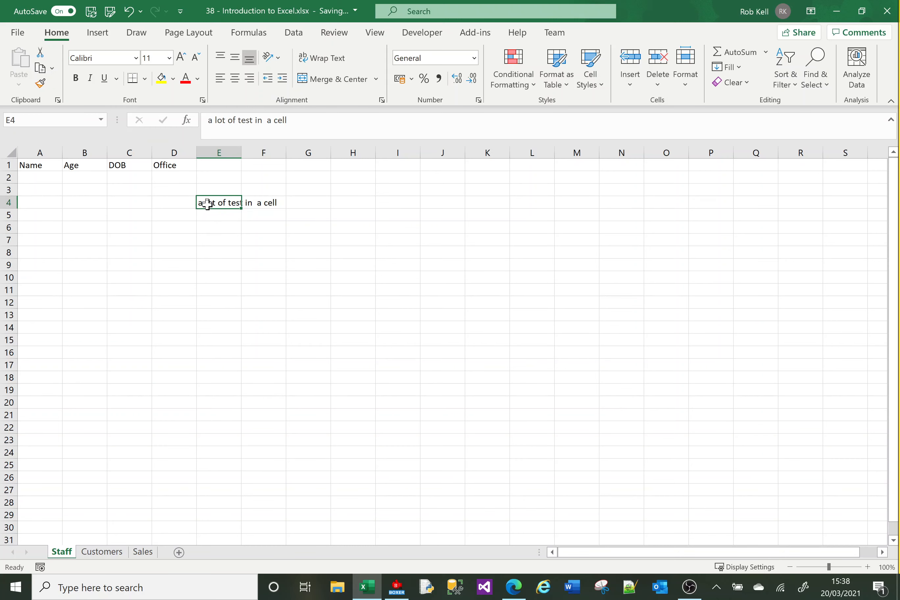
left_click(225, 244)
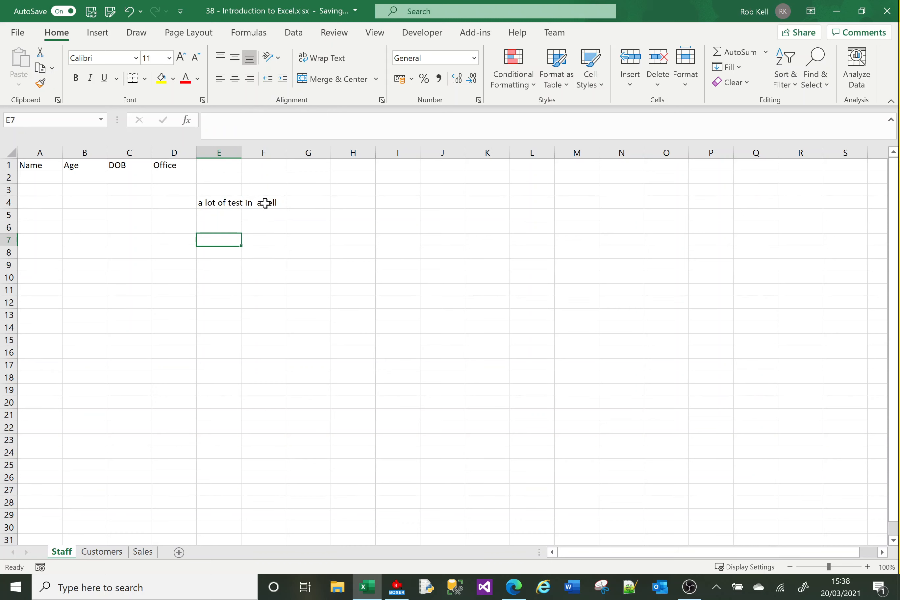
left_click(212, 203)
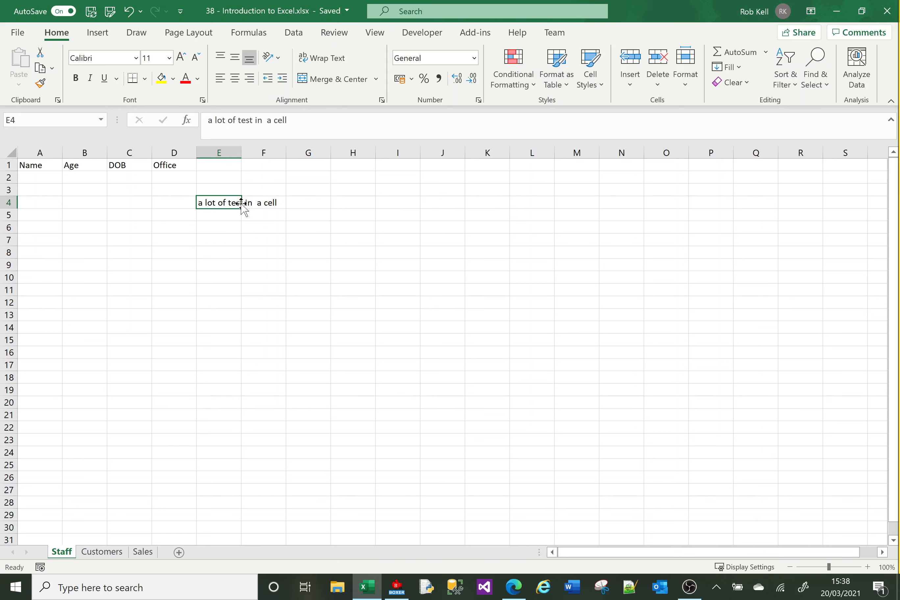
left_click(262, 227)
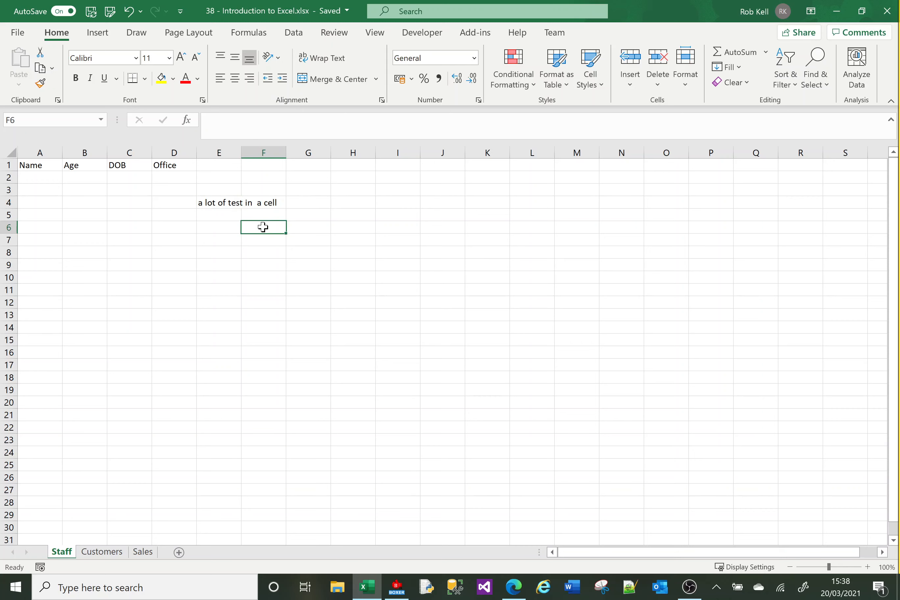
left_click(266, 201)
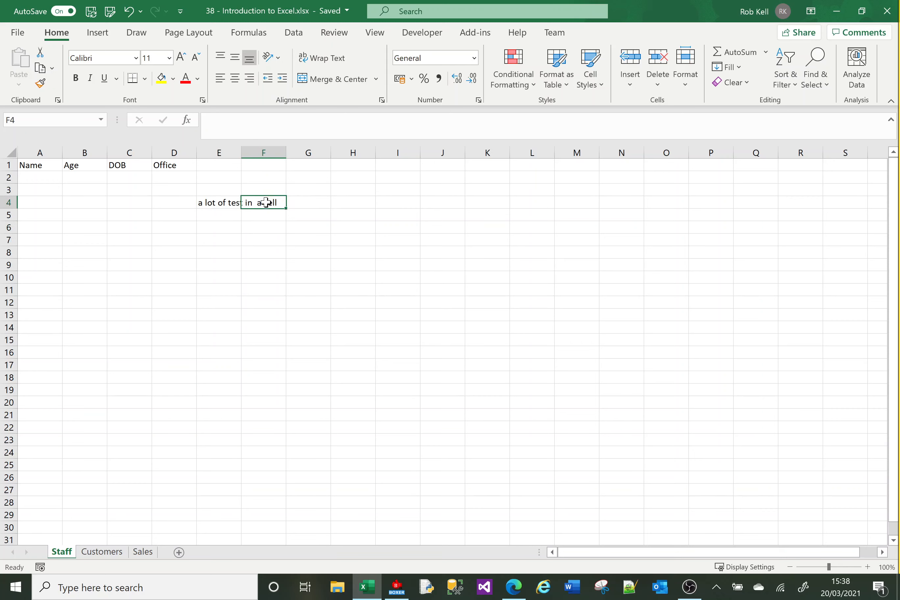
left_click(267, 236)
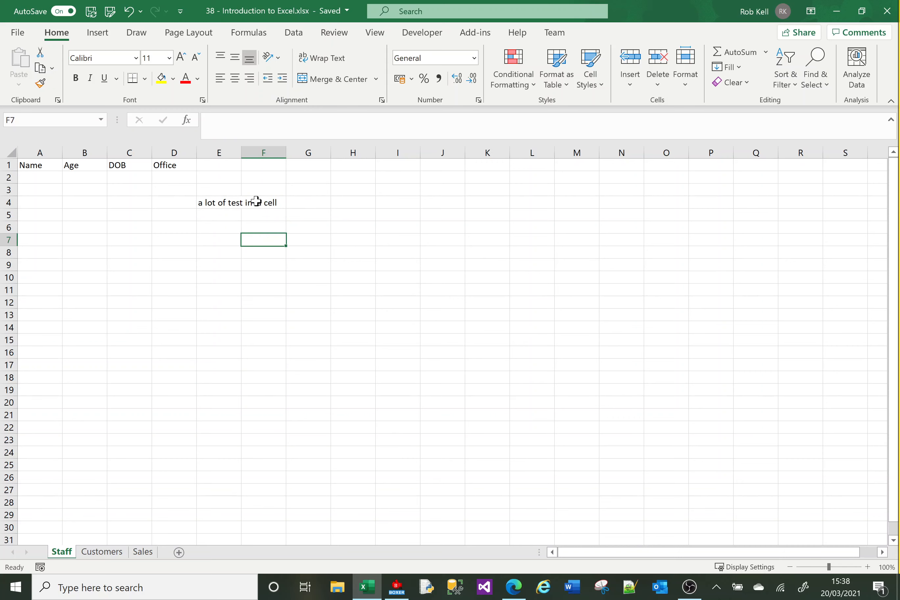
left_click(278, 204)
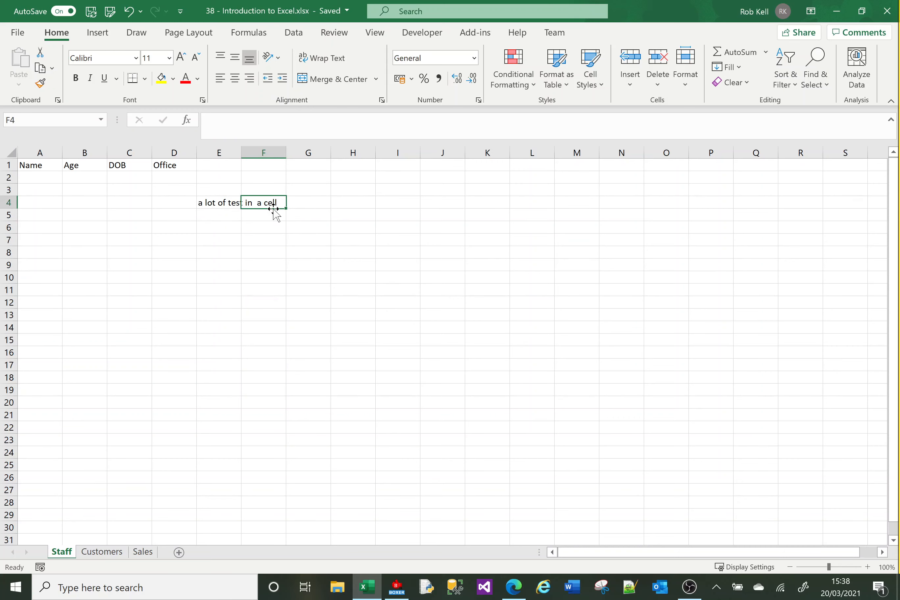
left_click(216, 204)
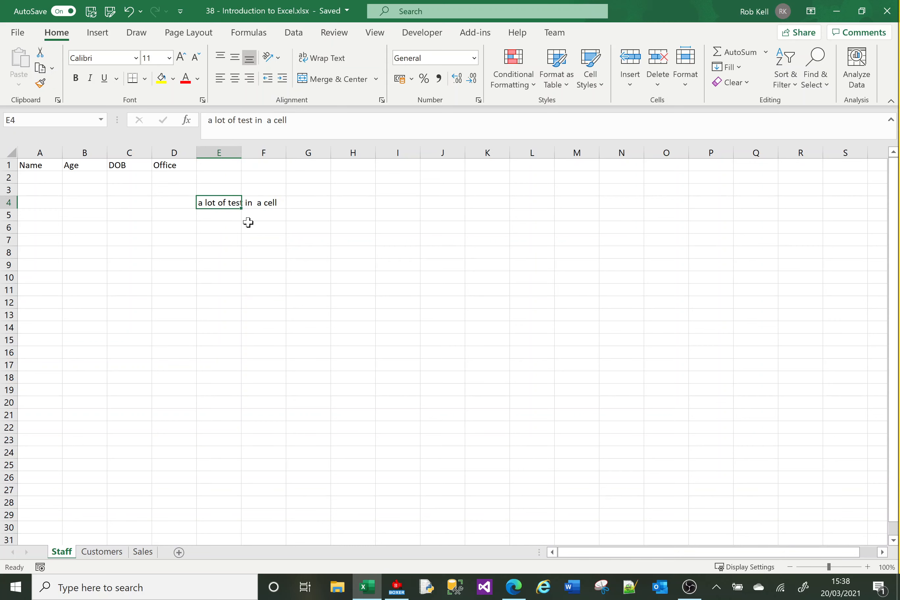
Enter the word data in cell F4 and check the contents of E4 and F4 in the formula bar.
left_click(249, 226)
left_click(258, 201)
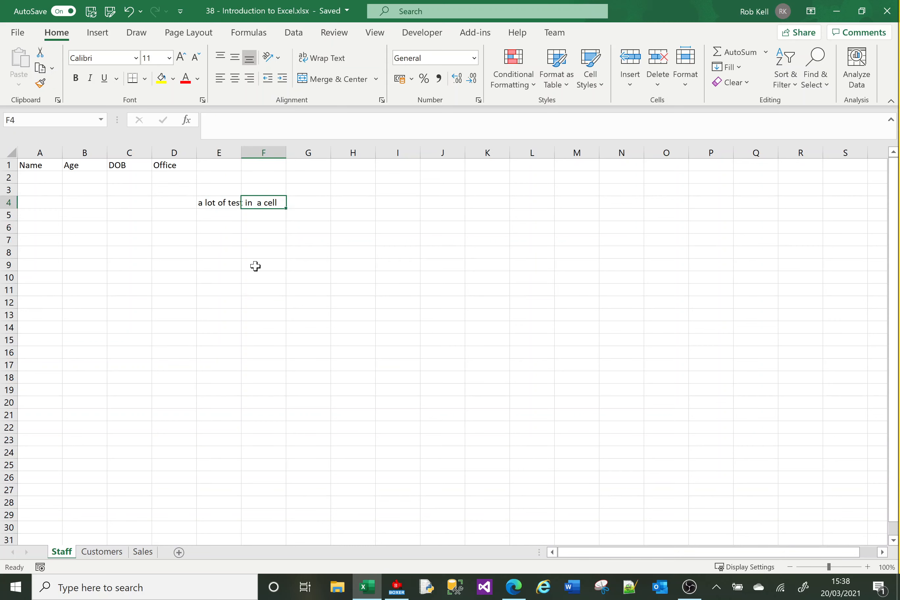
type("data")
key("Return")
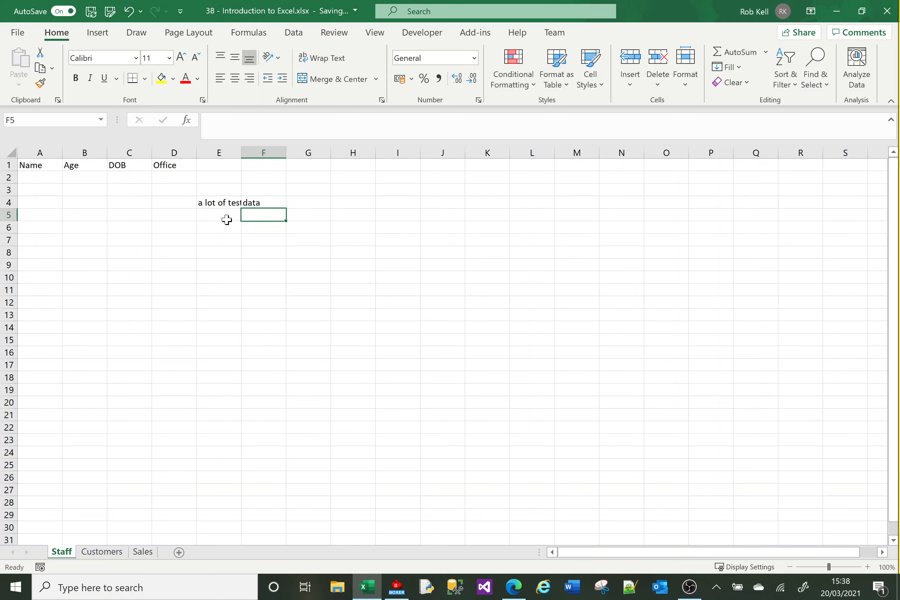
left_click(213, 203)
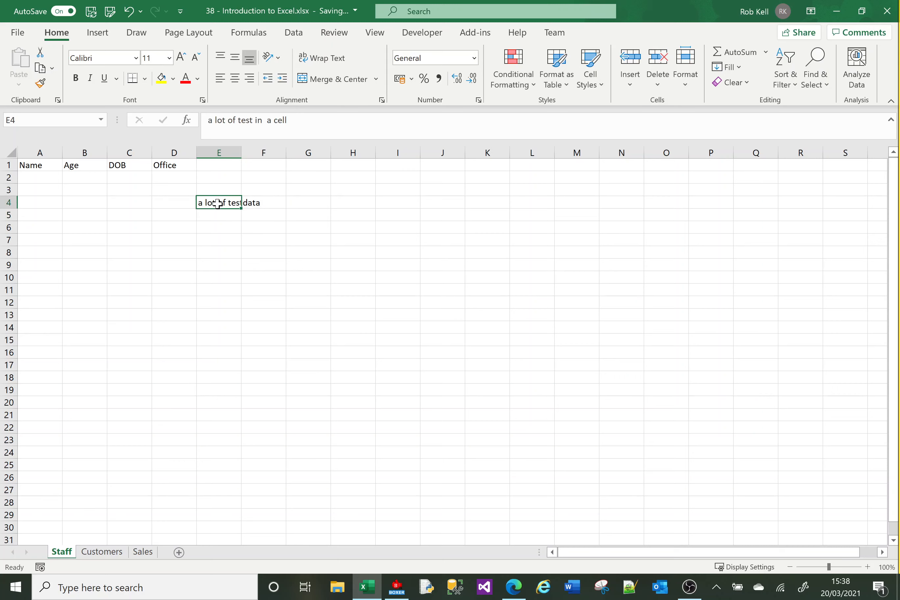
left_click(233, 241)
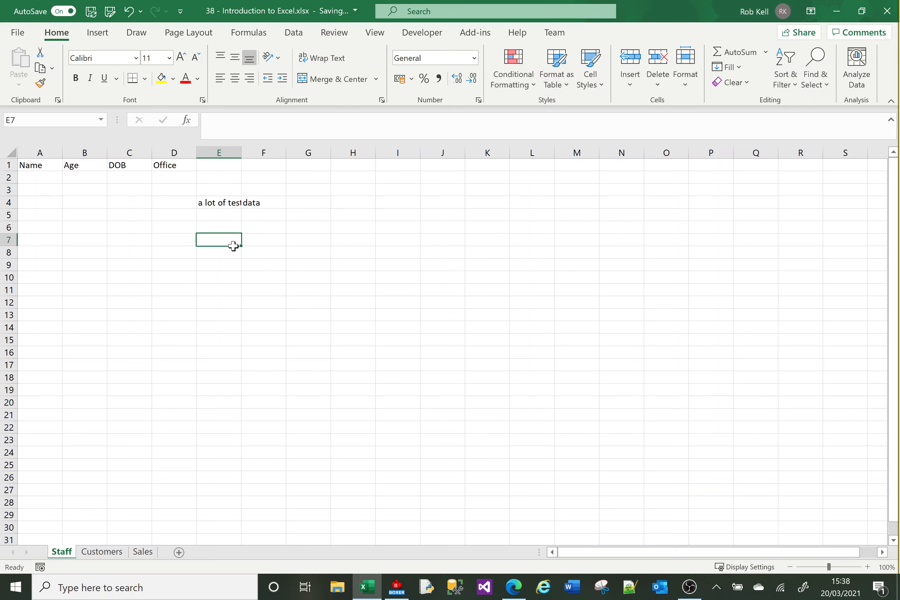
left_click(264, 202)
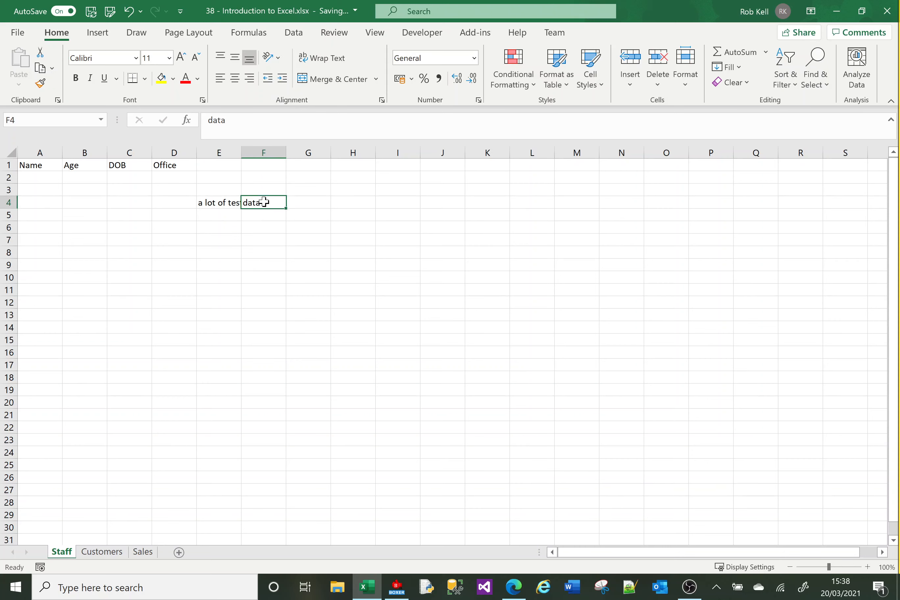
Clear the contents of cell F4 and widen column E to about 20.27 so the text in E4 fits.
key("Delete")
left_click(215, 342)
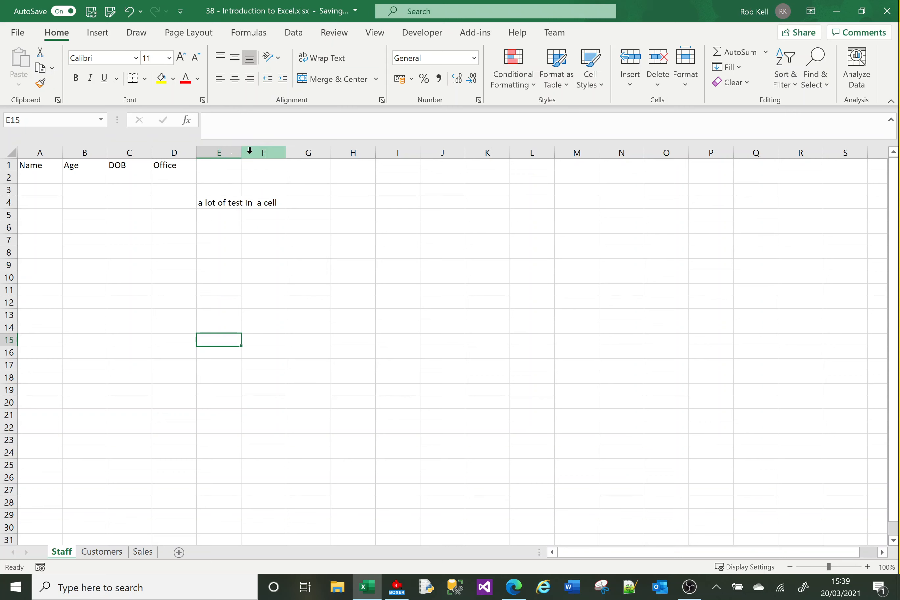
left_click_drag(242, 154, 301, 153)
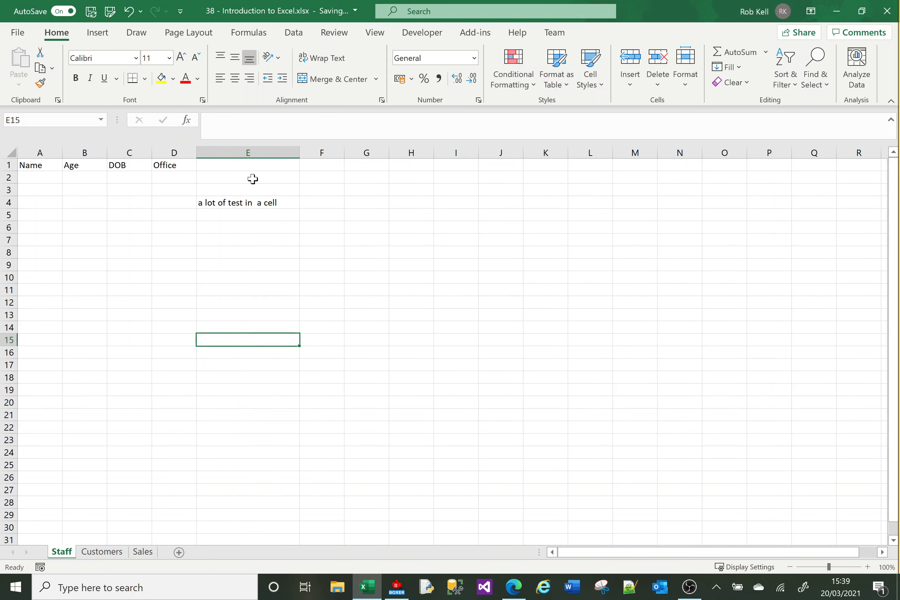
Set the width of column E to exactly 19.
right_click(253, 150)
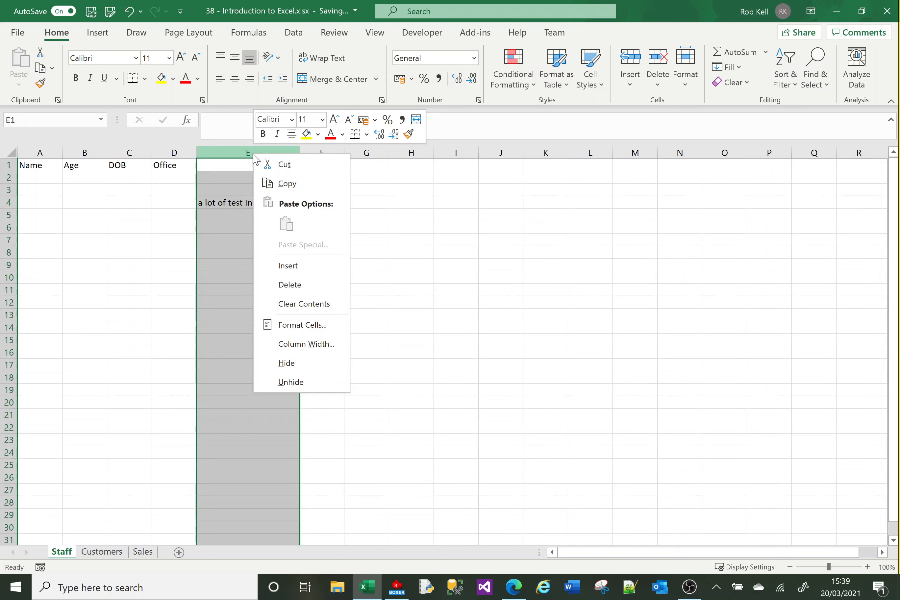
left_click(309, 345)
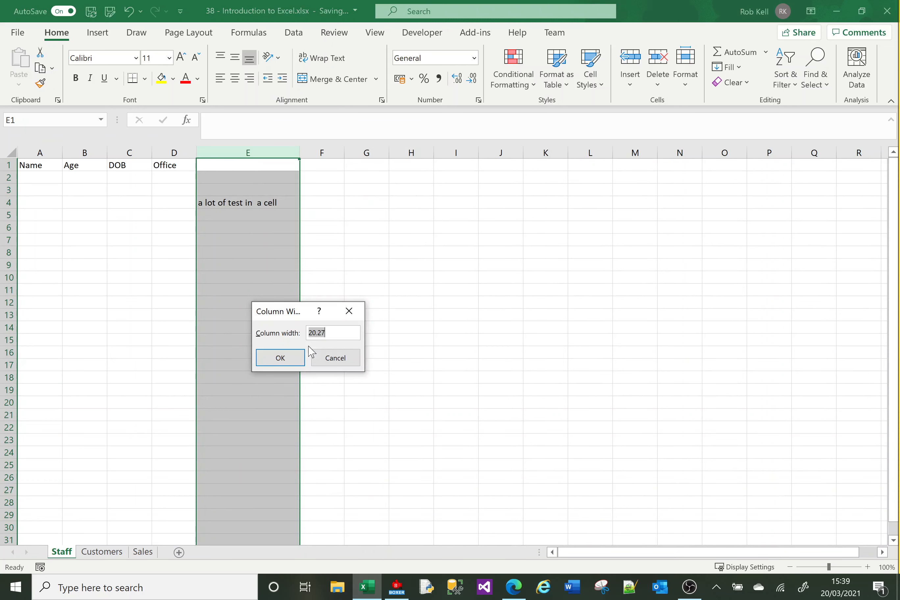
type("19")
key("Return")
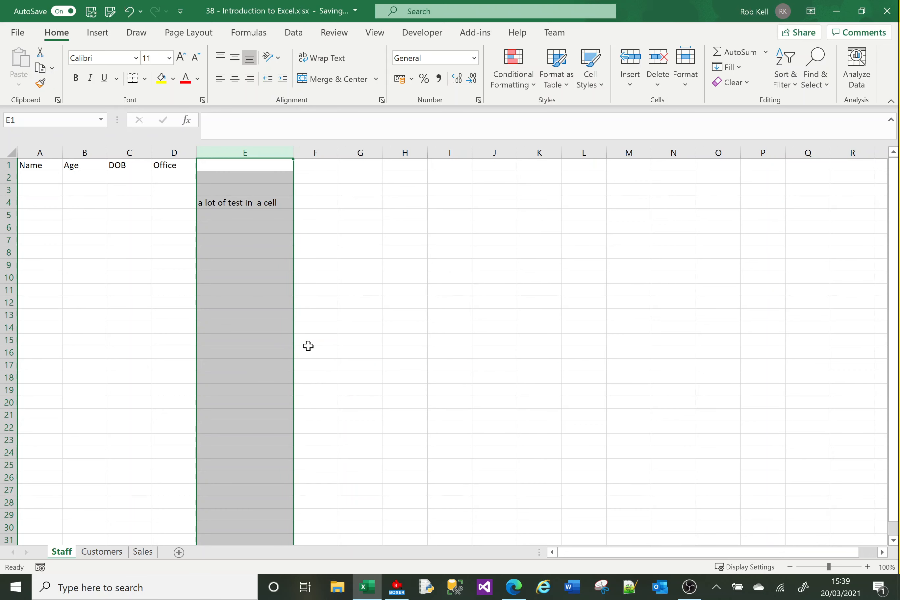
left_click(277, 241)
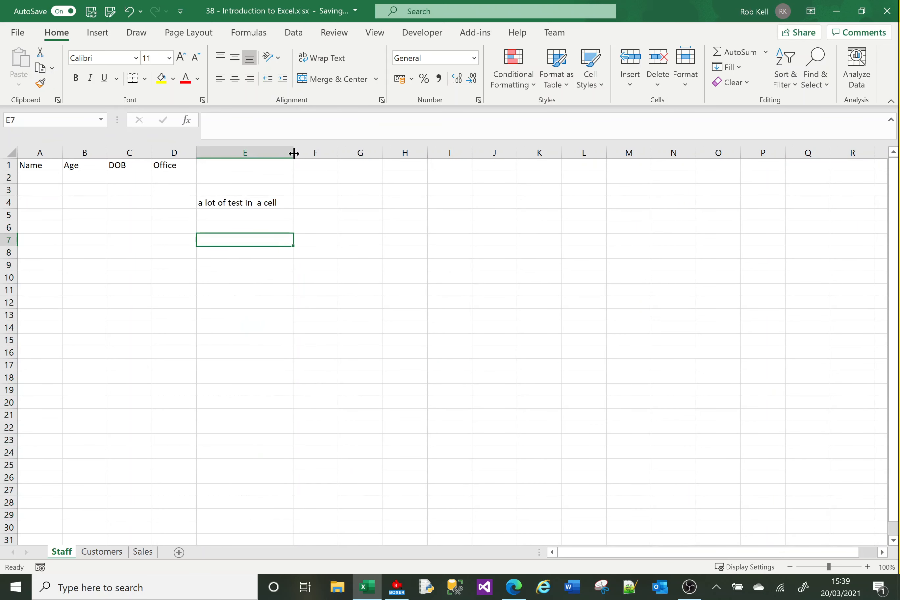
Enter "data here" in cell E5 and "more data in this cell" in cell E6.
double_click(238, 216)
type("data here")
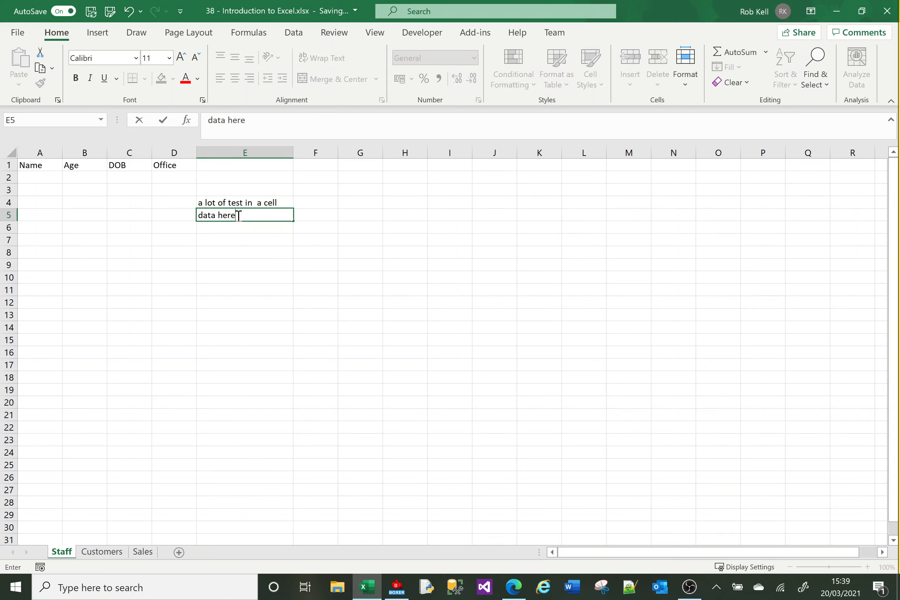
key("Return")
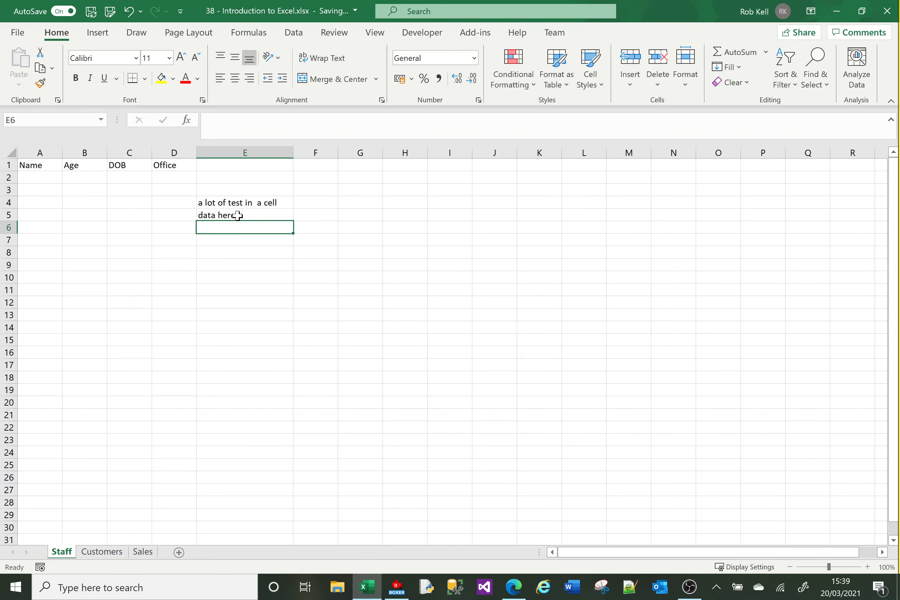
type("more date")
key("BackSpace")
type("a in ")
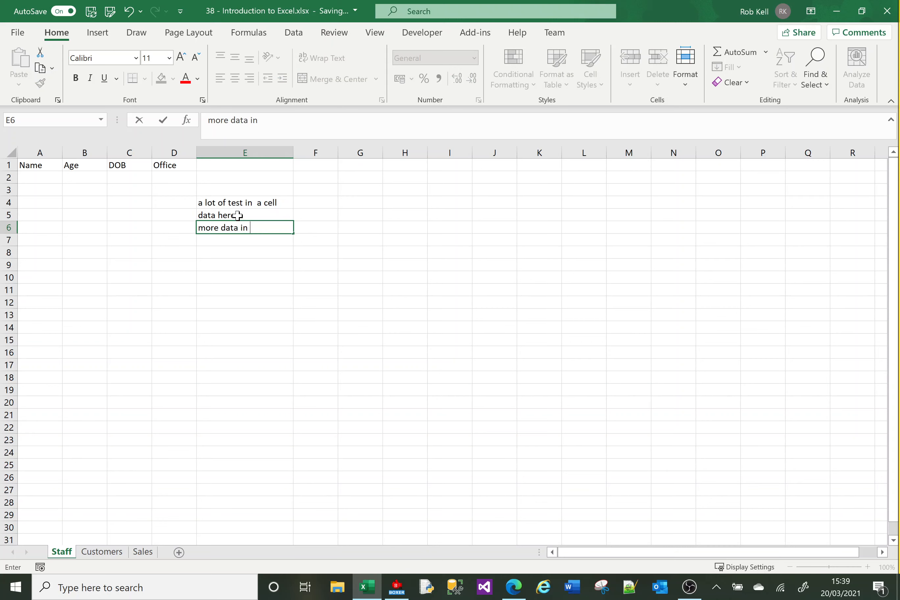
type("theis cell")
key("ctrl+Return")
key("Return")
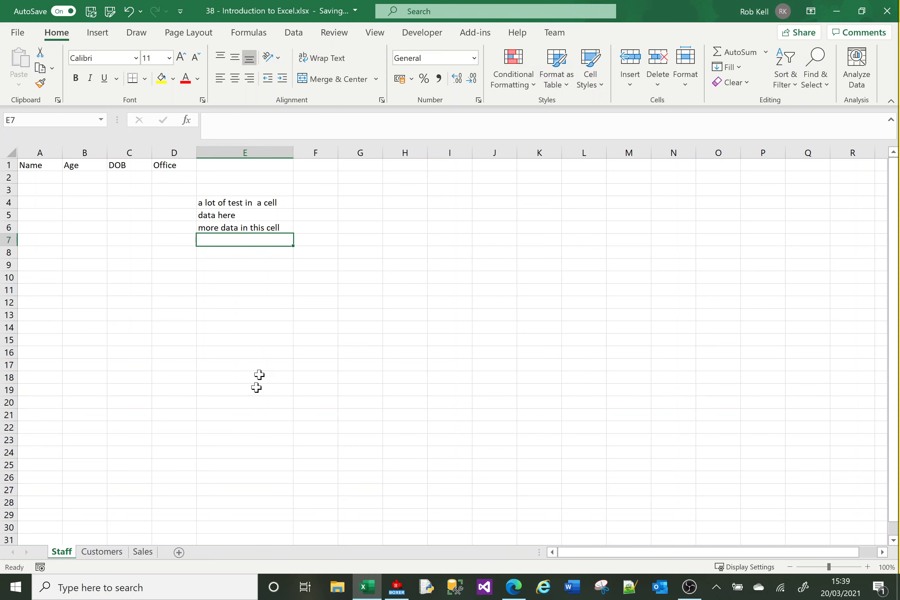
Narrow column E slightly to fit the text in E6 and enter "even more data in this cell" in cell E7.
left_click_drag(293, 152, 282, 152)
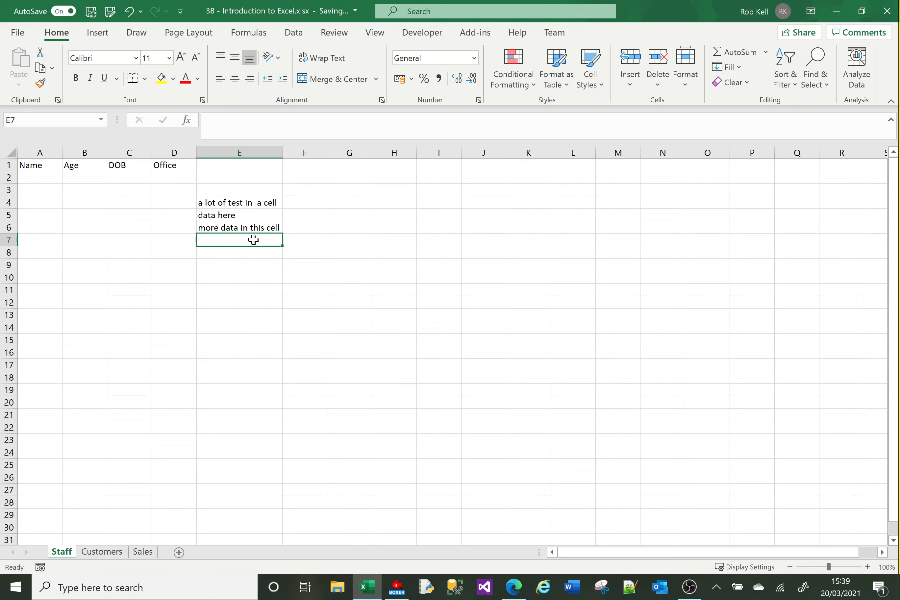
type("even more ")
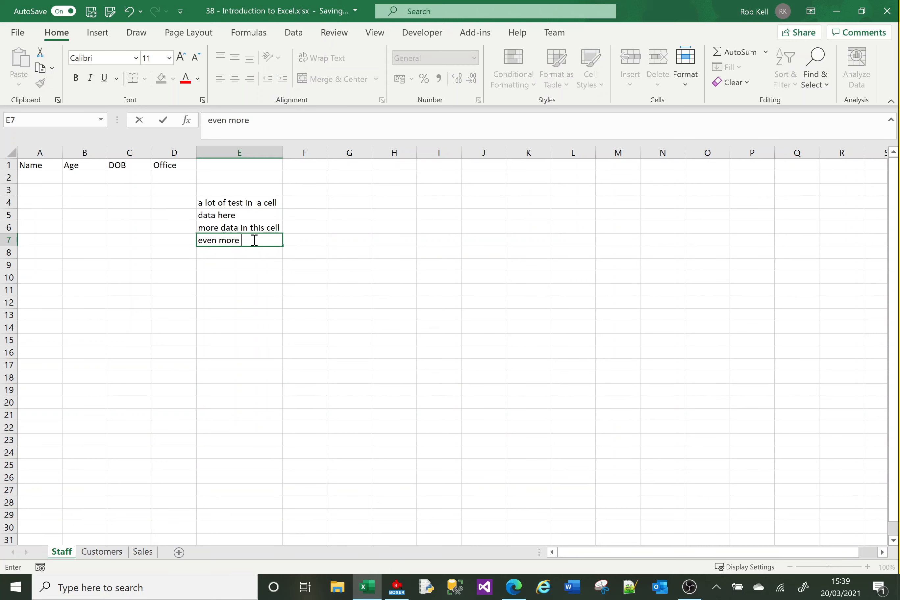
type("data in this cell")
key("Return")
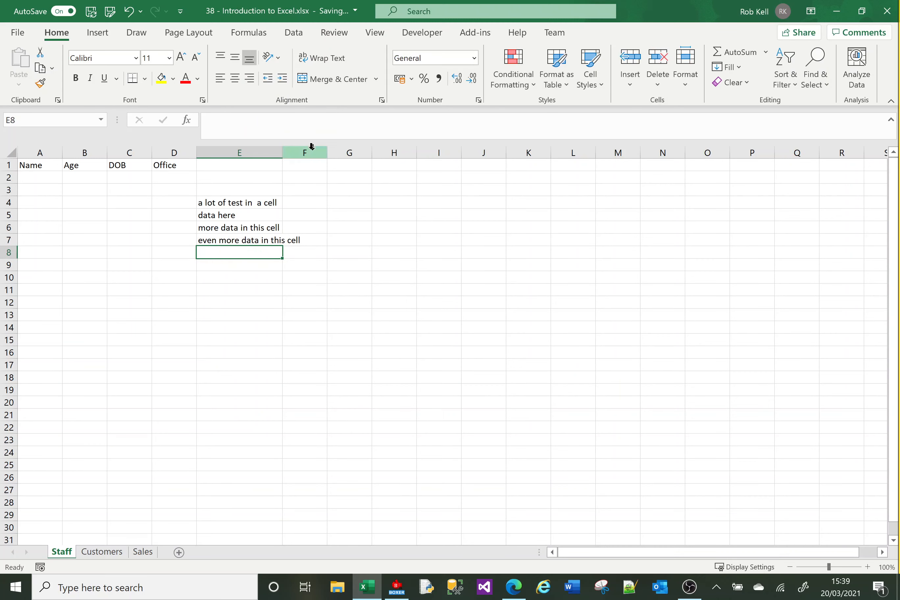
AutoFit column E to its longest entry, and narrow it by hand until the longer entries overflow into column F.
double_click(283, 147)
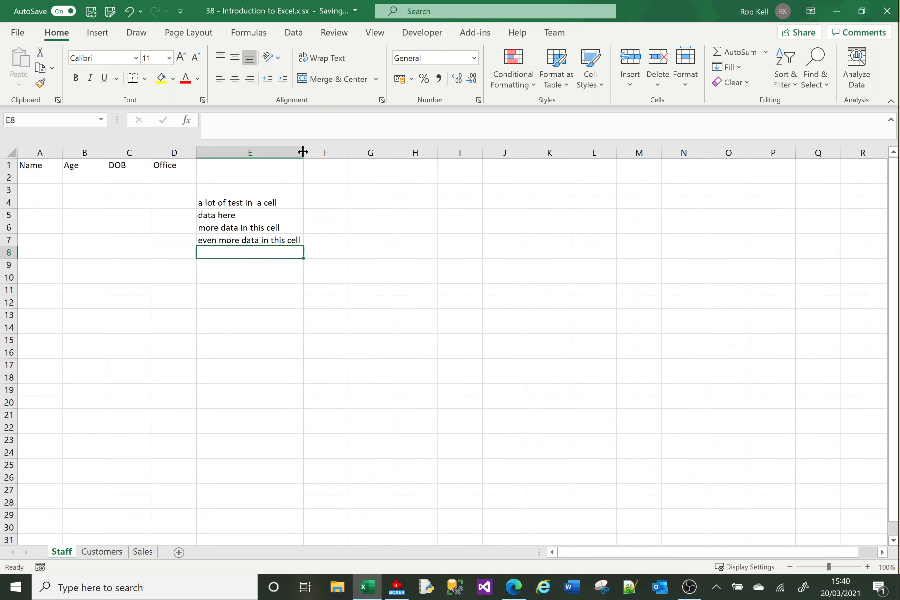
left_click_drag(303, 151, 253, 153)
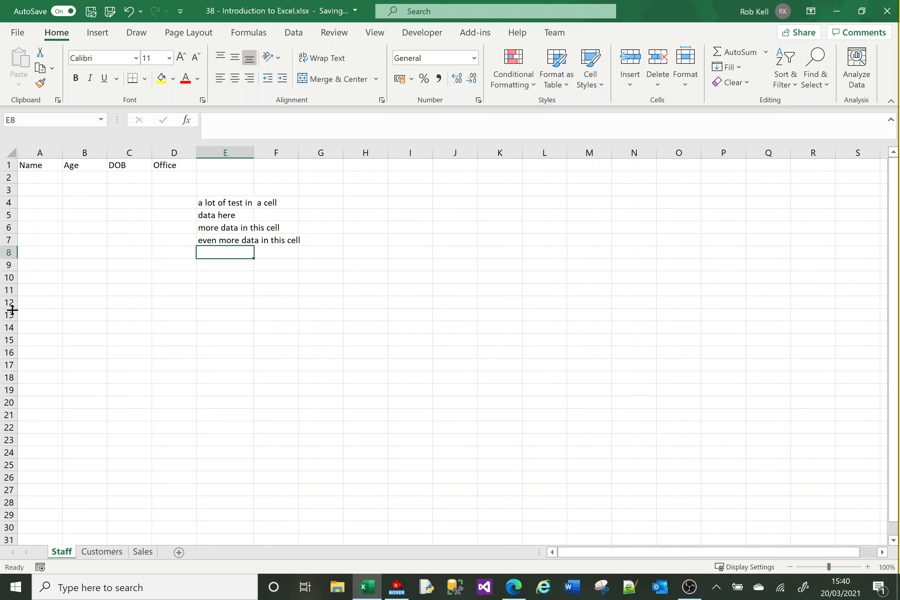
Make row 12 taller by hand, to a height of about 69.8, and review the available commands for row 12 and column E.
left_click_drag(12, 309, 9, 358)
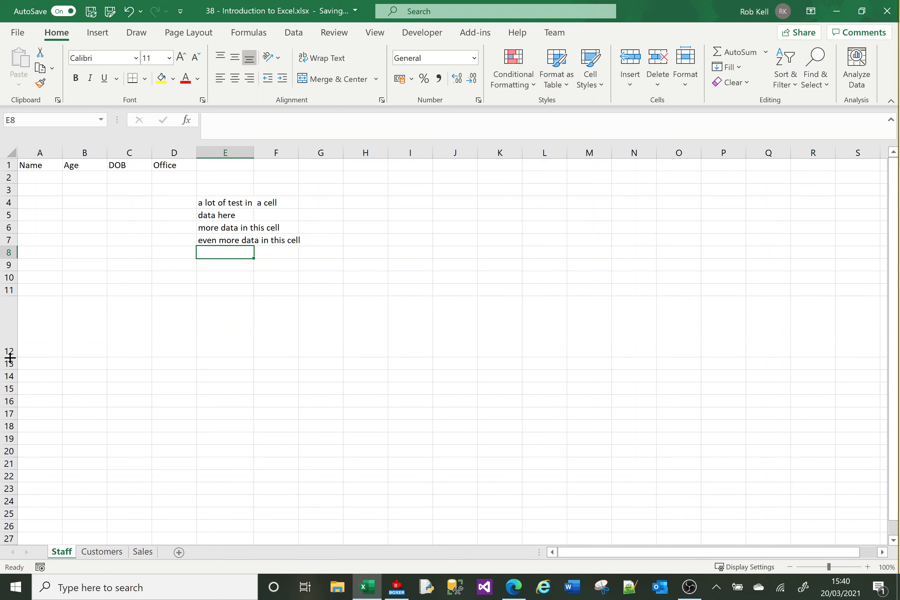
right_click(10, 325)
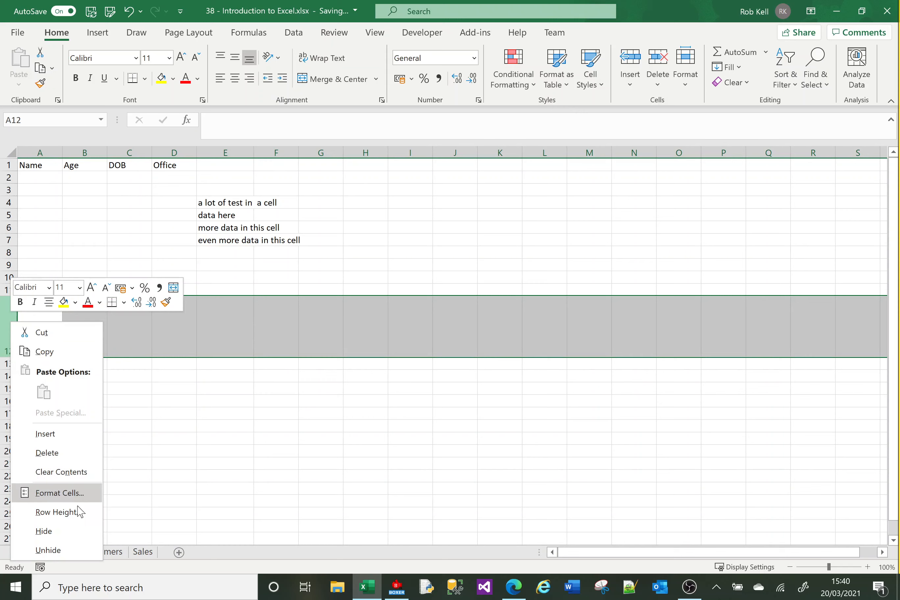
left_click(155, 462)
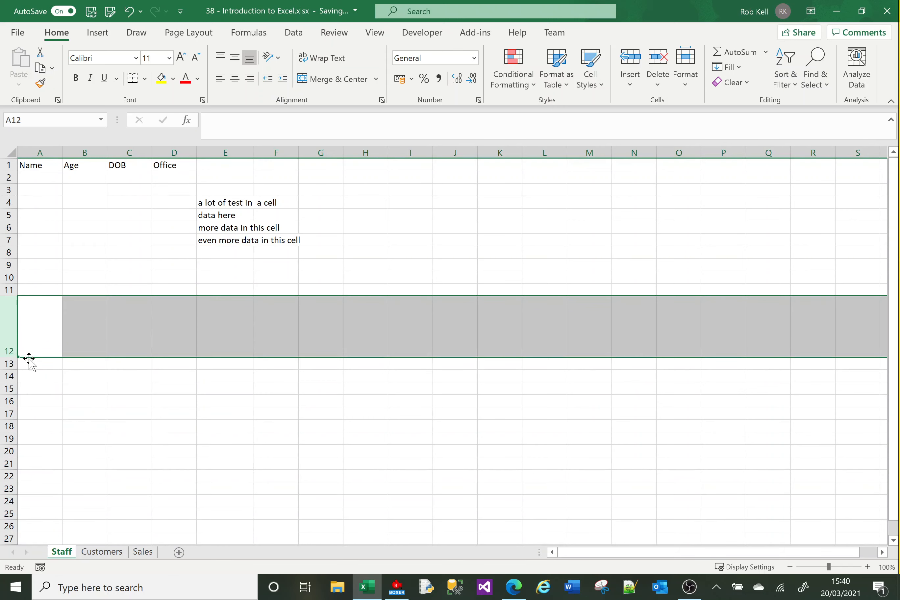
left_click(39, 326)
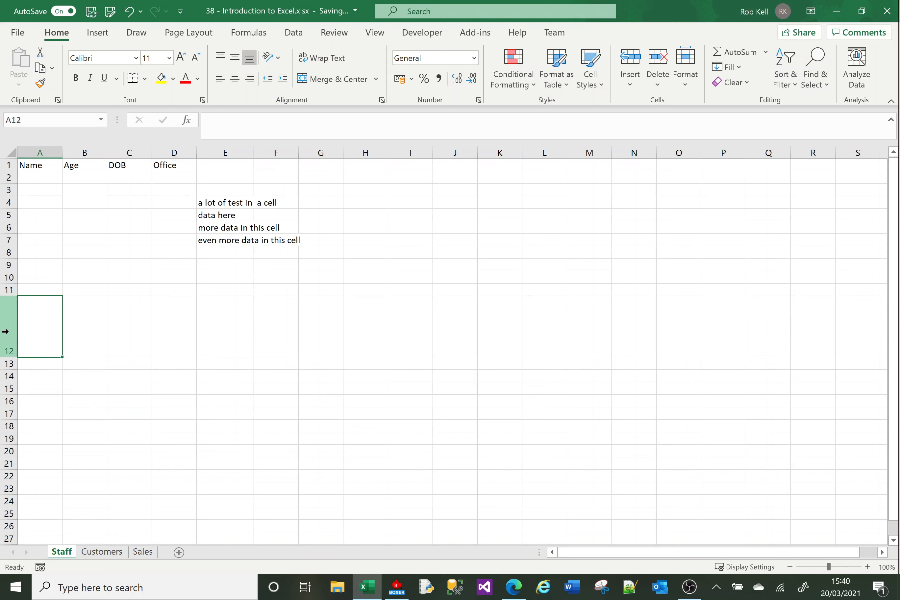
left_click(232, 152)
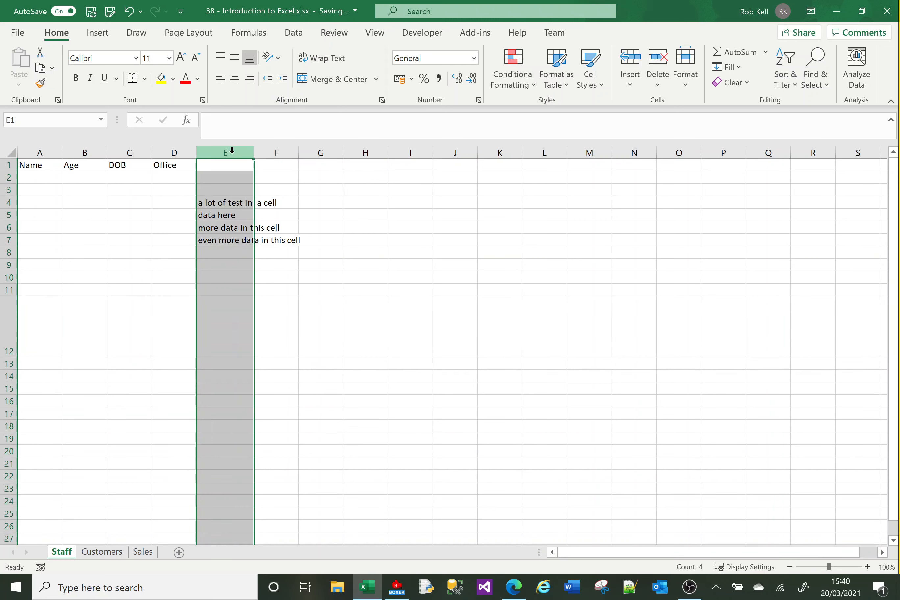
right_click(232, 153)
left_click(231, 154)
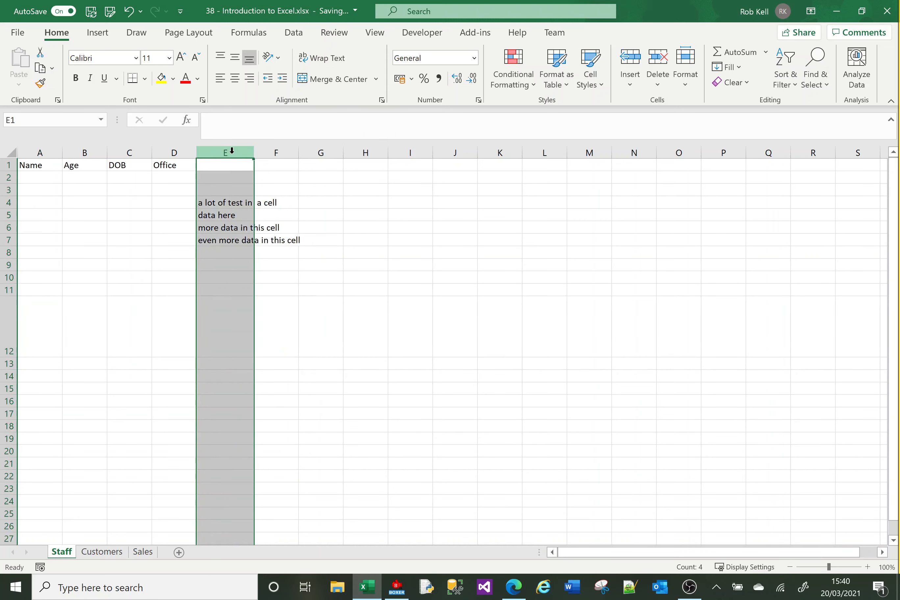
left_click(226, 258)
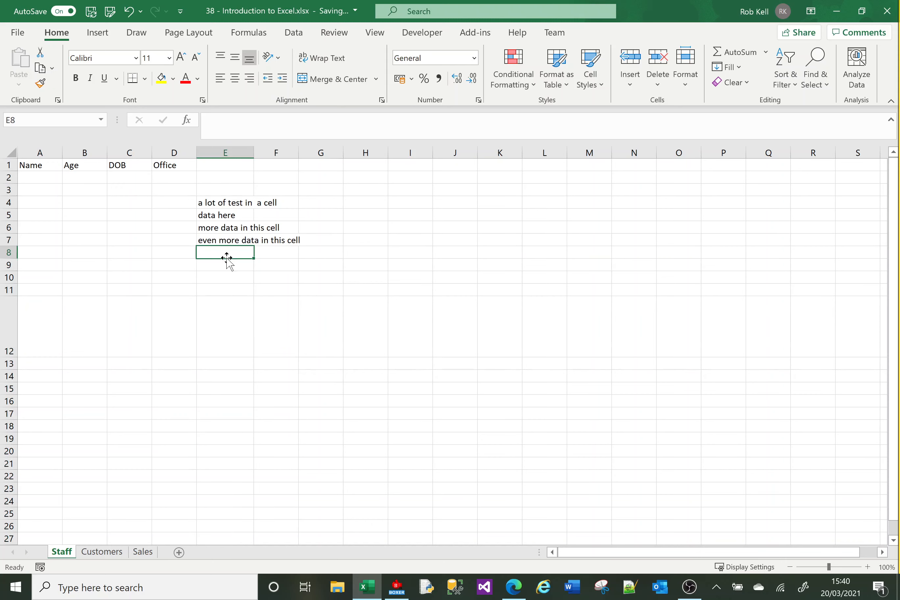
Set the height of row 12 to exactly 20.
right_click(13, 326)
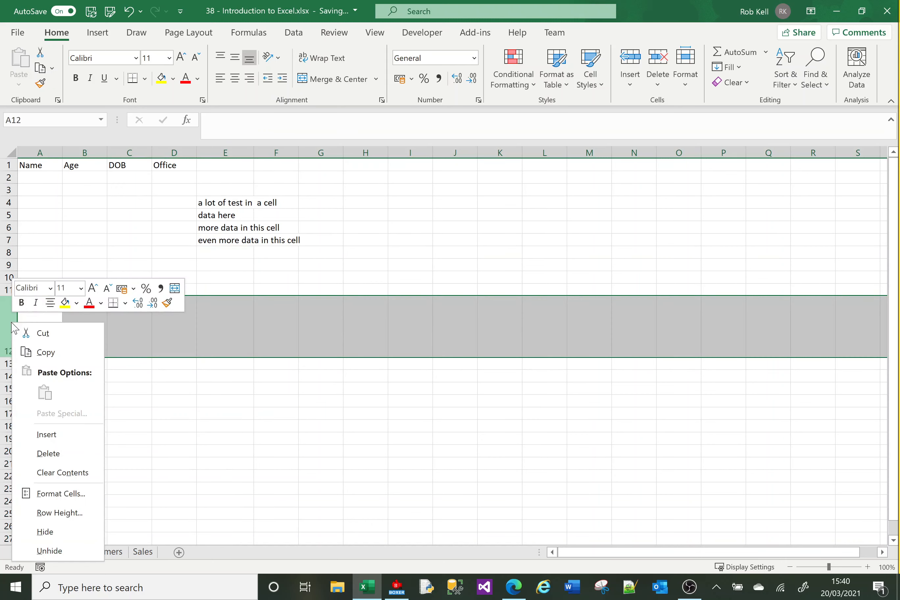
left_click(72, 512)
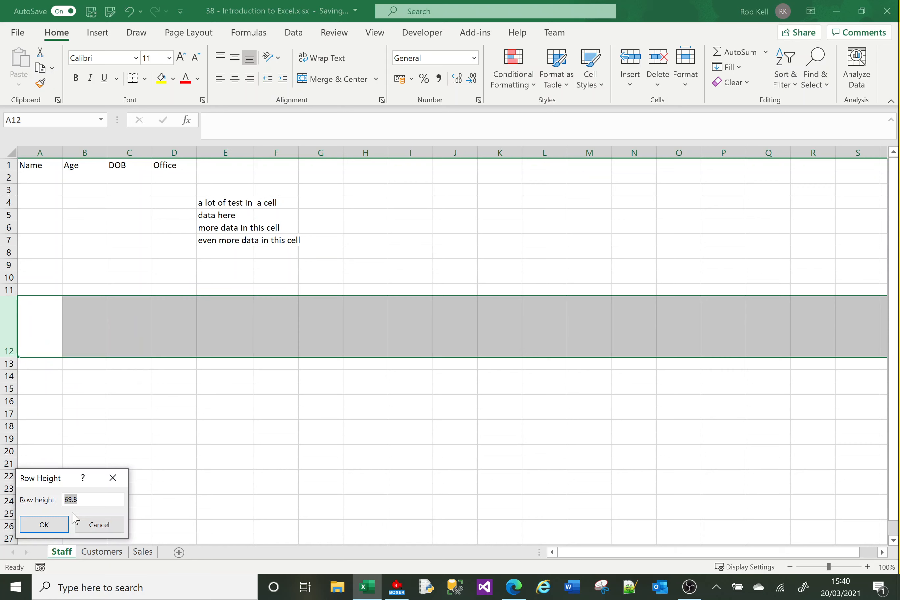
type("20")
key("Return")
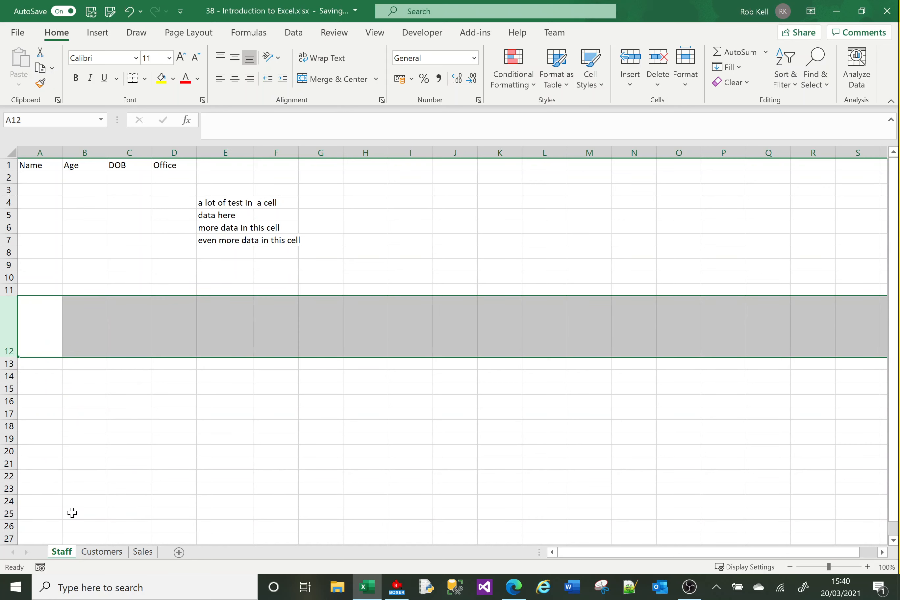
left_click(76, 355)
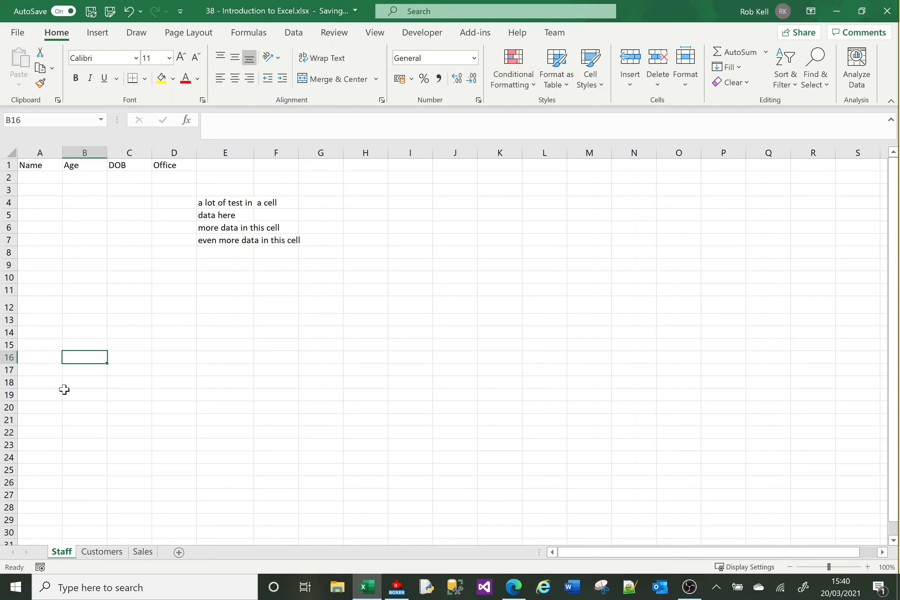
Select individual cells C9, G11, E11 and C5 one after another.
left_click(126, 264)
left_click(305, 290)
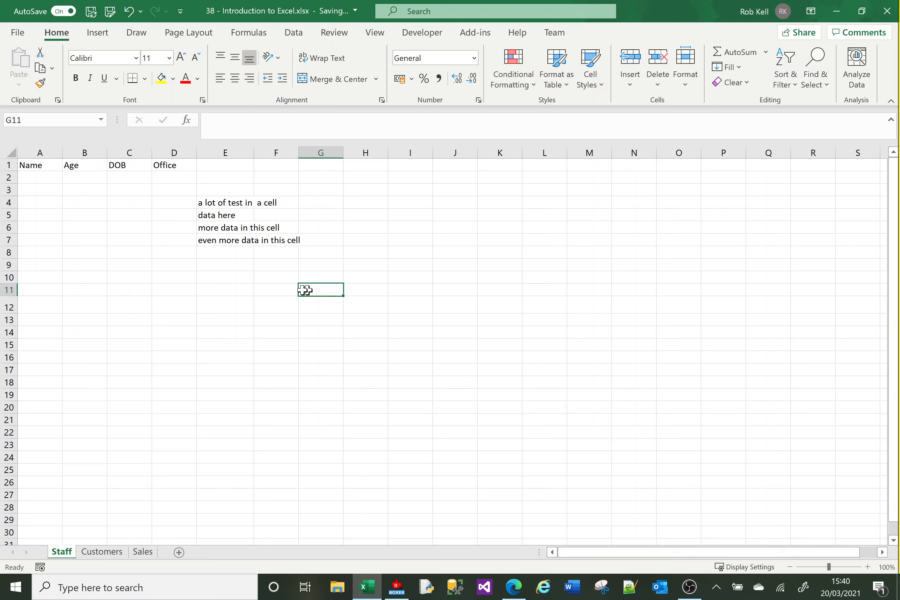
left_click(213, 294)
left_click(111, 215)
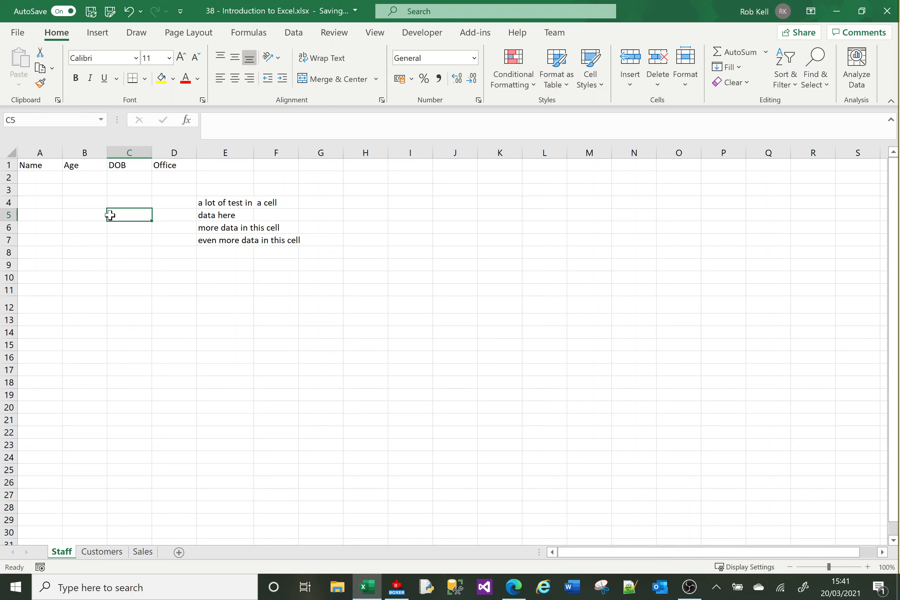
Move the active cell one cell at a time across rows and columns, from C5 through row 9 to F12.
key("Right")
key("Right")
key("Right")
key("Left")
key("Left")
key("Left")
key("Down")
key("Down")
key("Down")
key("Down")
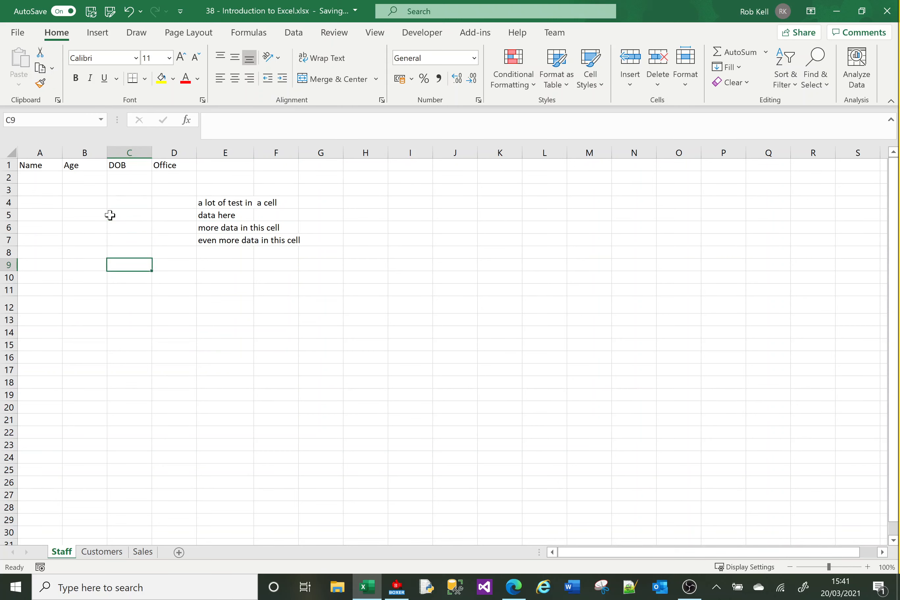
key("Left")
key("Right")
key("Right")
key("Right")
key("Right")
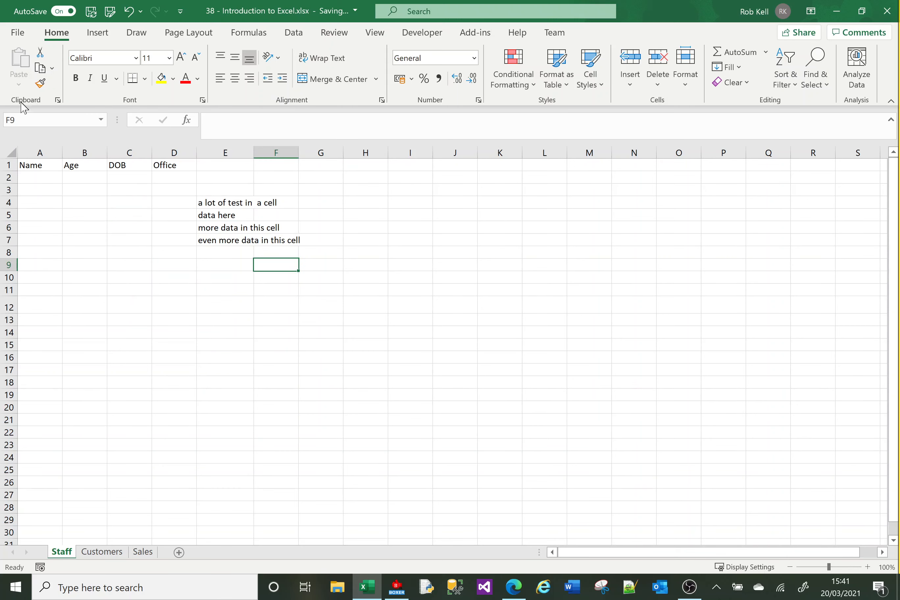
key("Left")
key("Left")
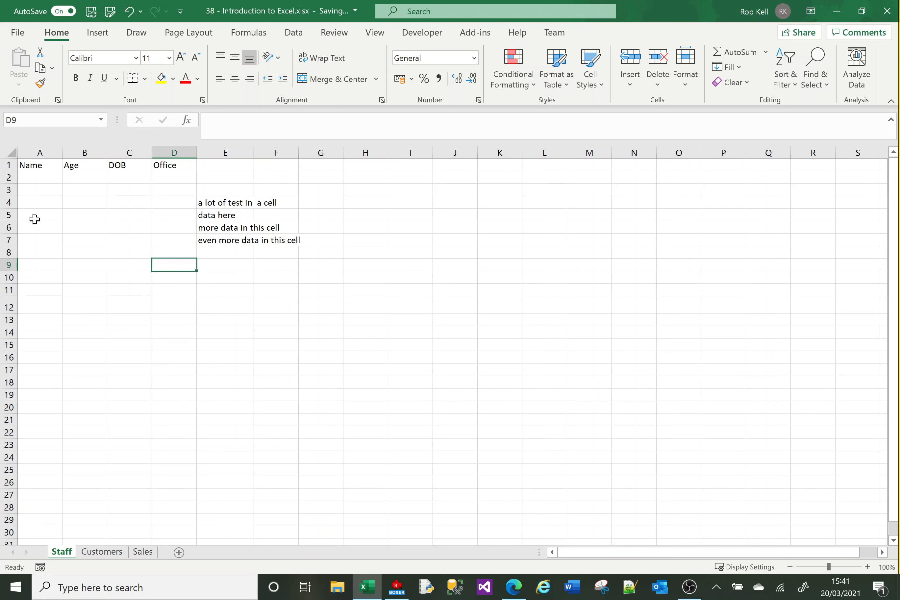
key("Down")
key("Down")
key("Down")
key("Right")
key("Right")
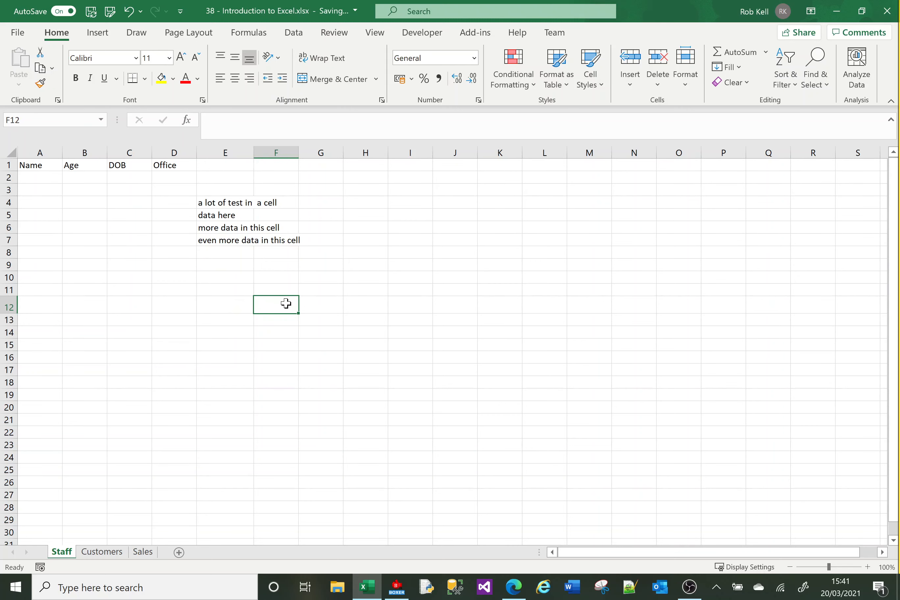
Select the cell range E10:M22 and deselect it by making J1 the active cell.
left_click(215, 278)
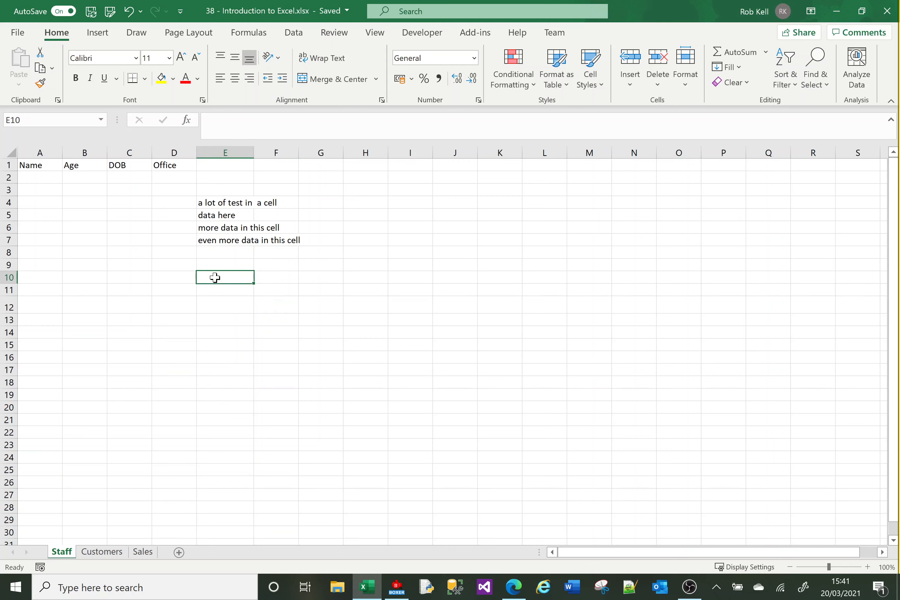
left_click_drag(215, 278, 568, 432)
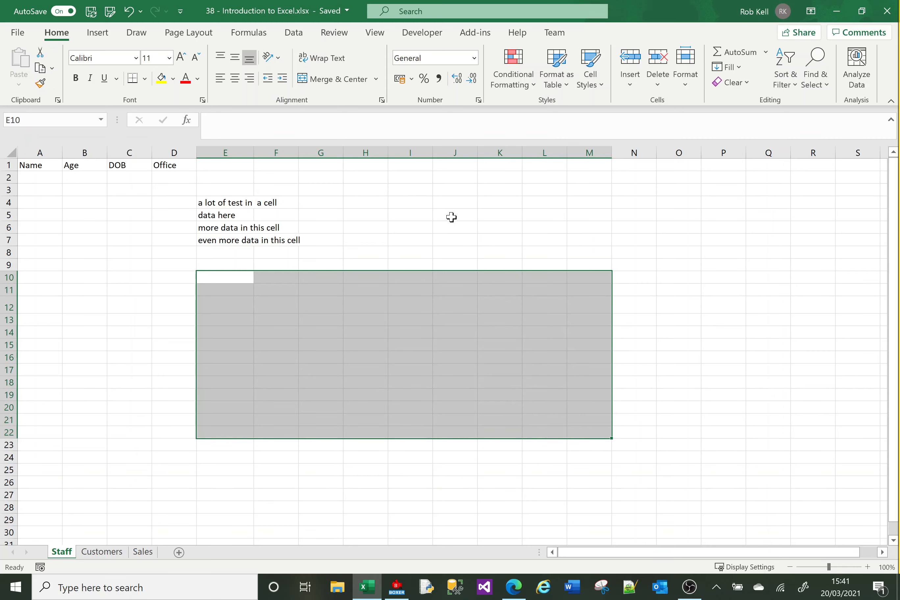
left_click(458, 168)
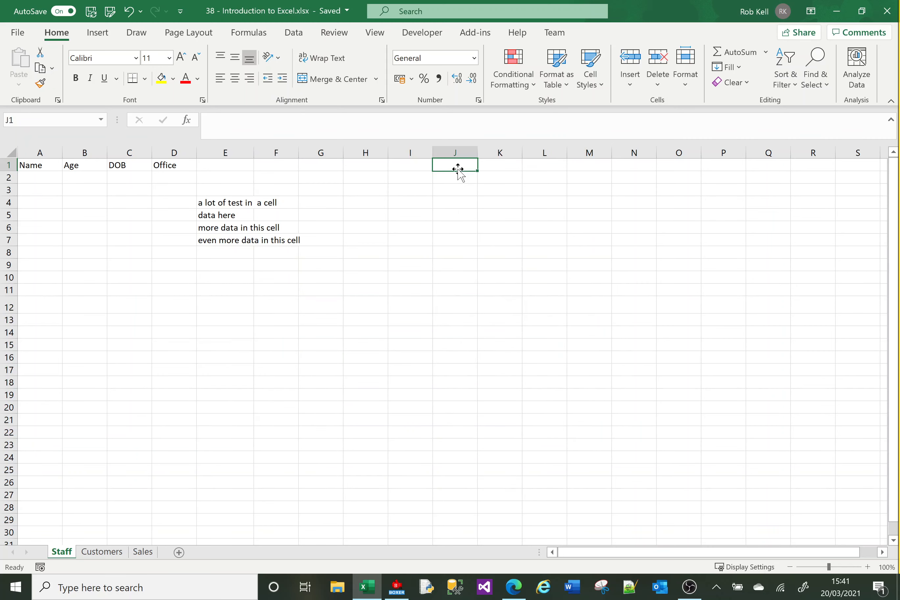
Select the whole of column J and the whole of row 10, and deselect by making B12 the active cell.
left_click(460, 148)
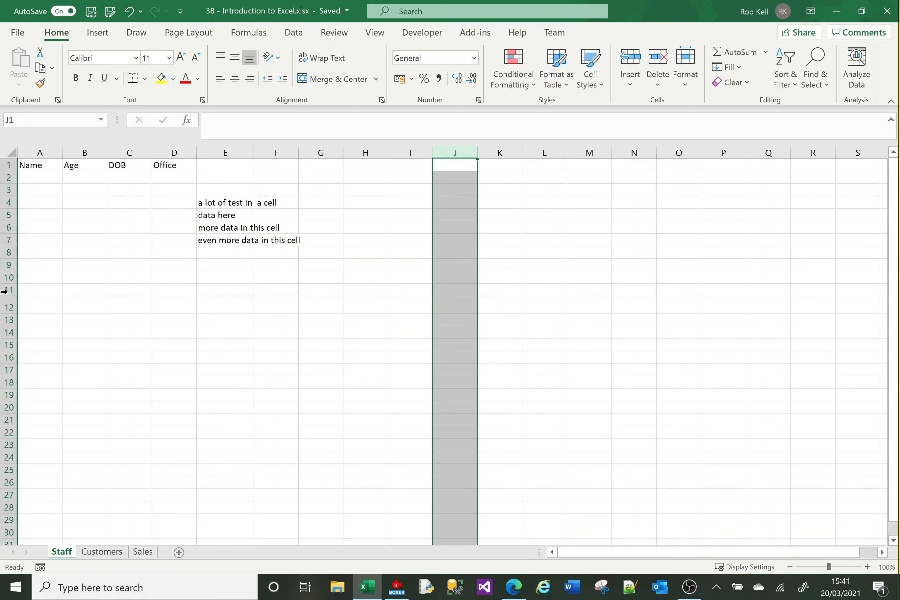
left_click(5, 277)
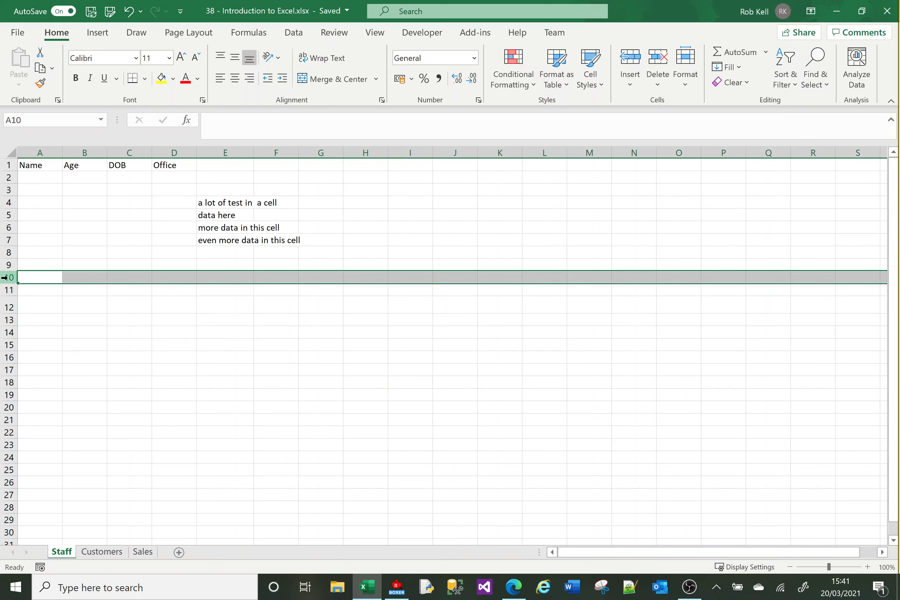
left_click(98, 306)
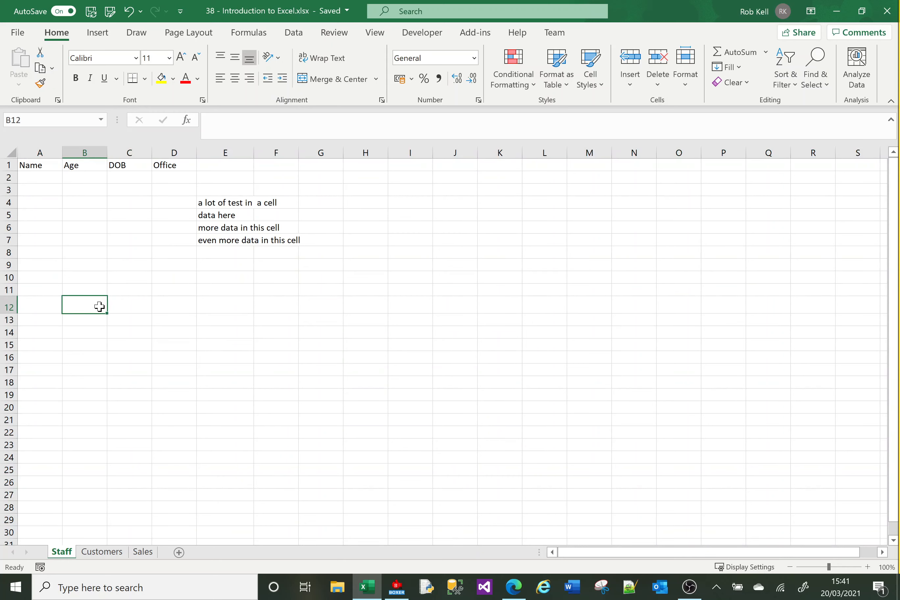
Delete column E together with the sample text in its cells.
left_click(230, 147)
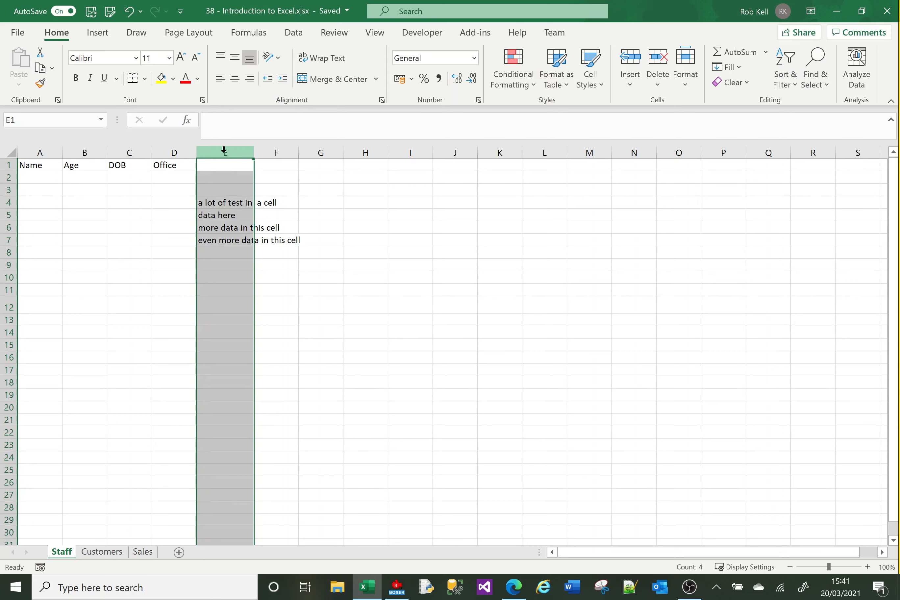
right_click(223, 150)
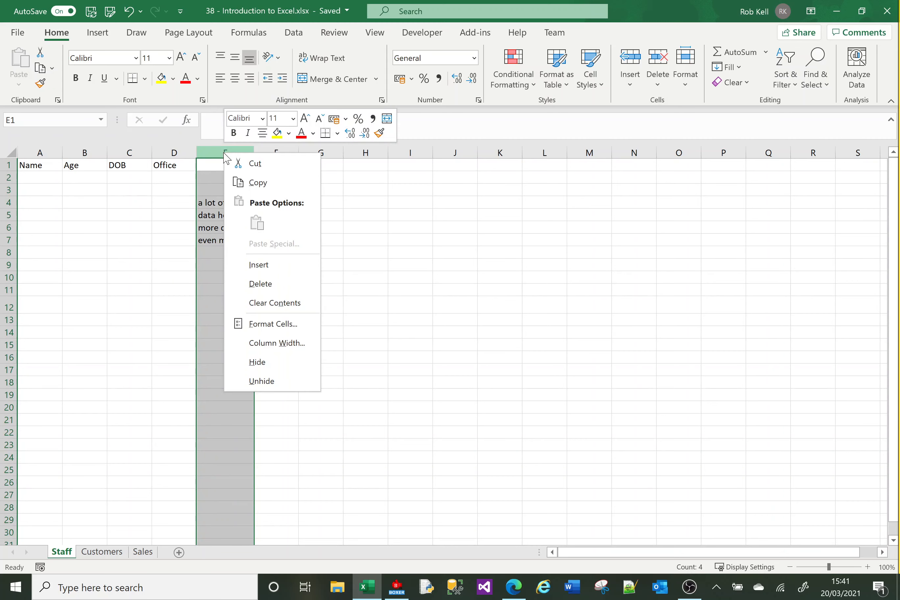
left_click(282, 290)
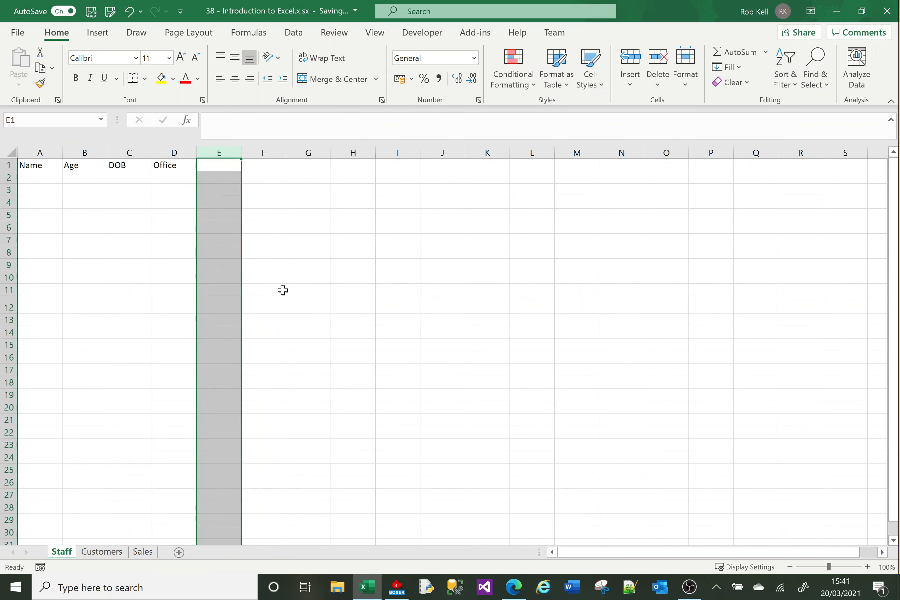
Make the headings Name, Age, DOB and Office in A1:D1 bold and underlined.
left_click(42, 166)
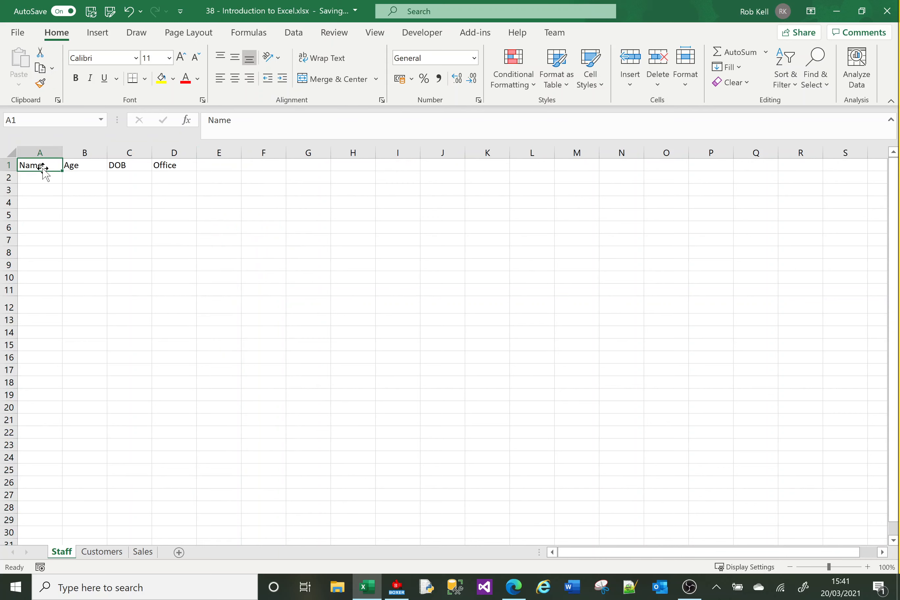
left_click(115, 278)
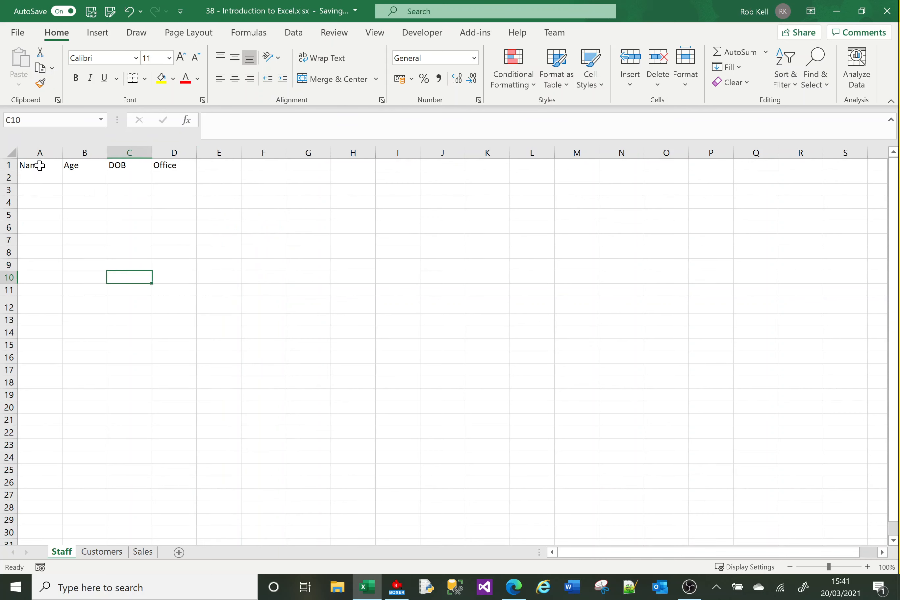
left_click_drag(40, 166, 170, 166)
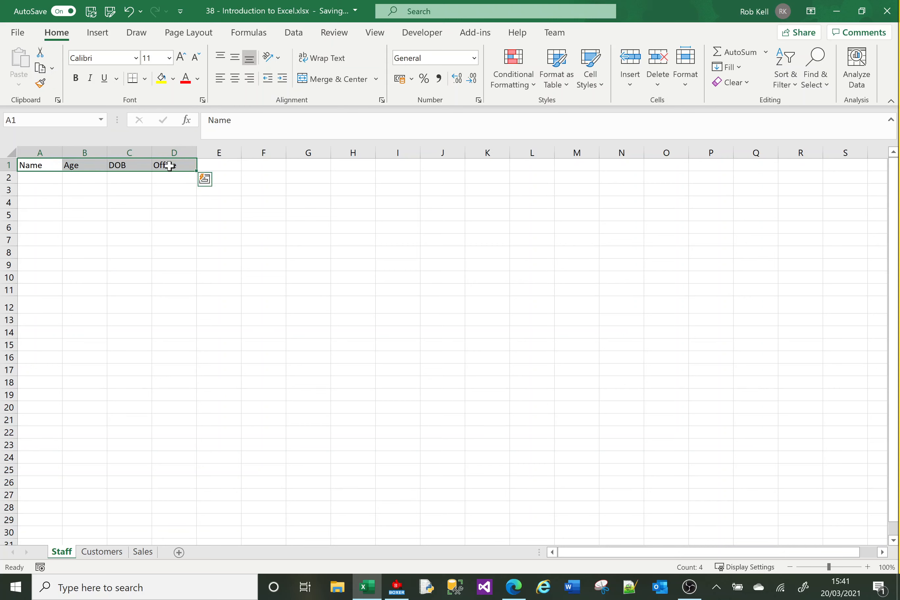
left_click(74, 77)
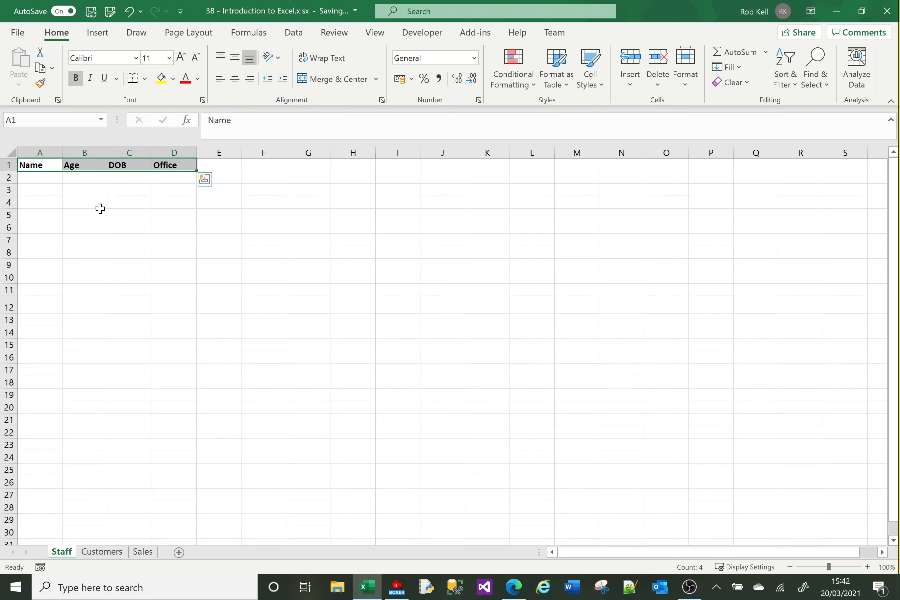
left_click(104, 78)
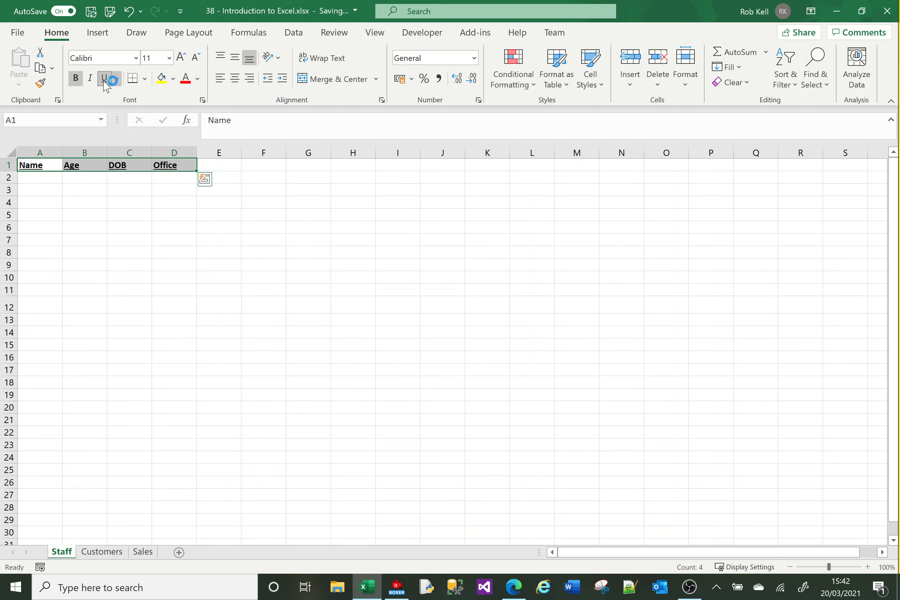
left_click(90, 264)
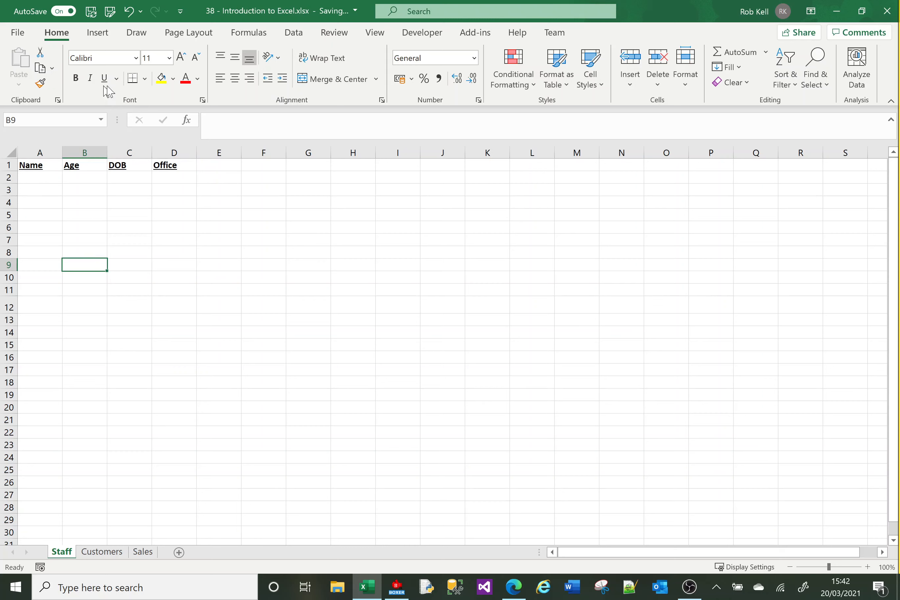
Fill the Name and Age heading cells A1:B1 with light gold.
left_click_drag(48, 163, 172, 165)
left_click(126, 214)
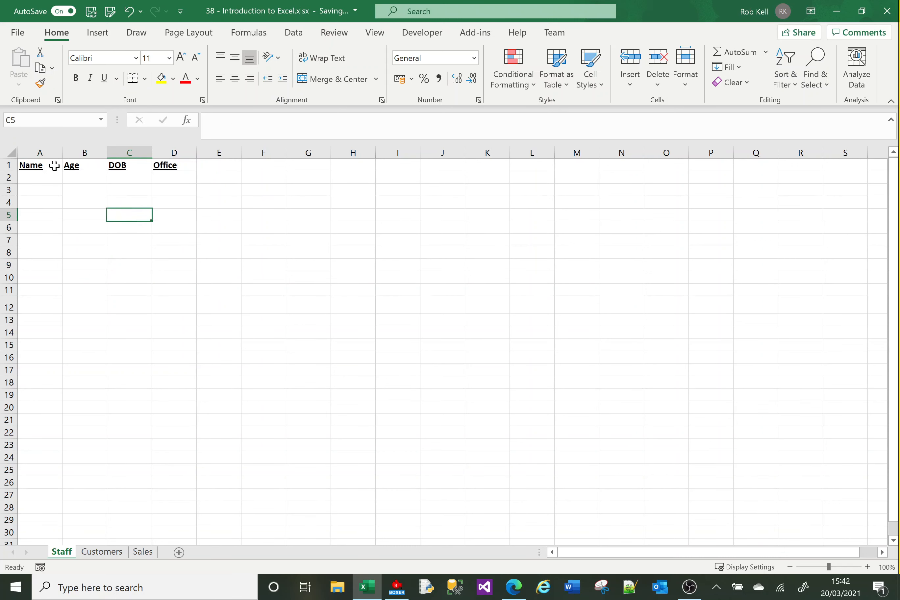
left_click_drag(54, 165, 74, 164)
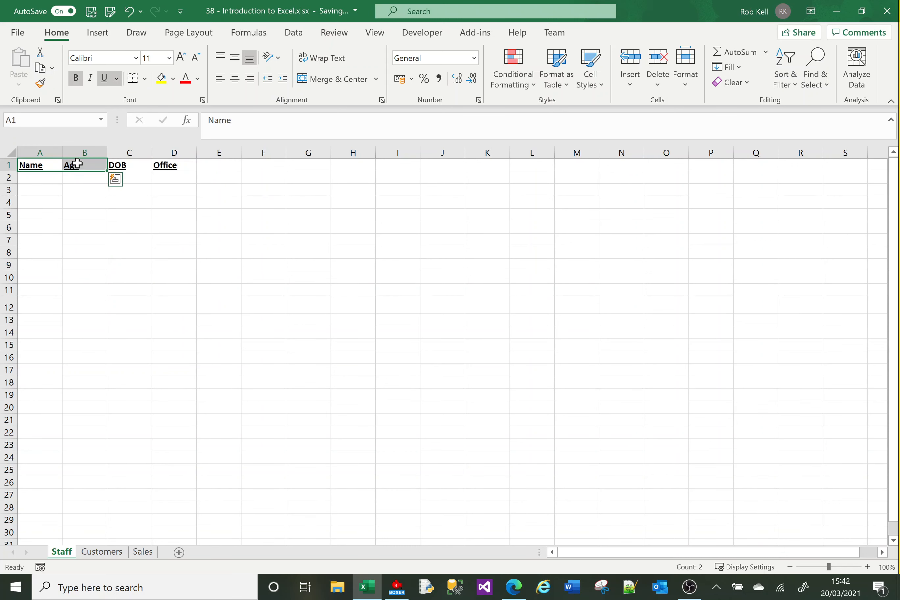
left_click(173, 80)
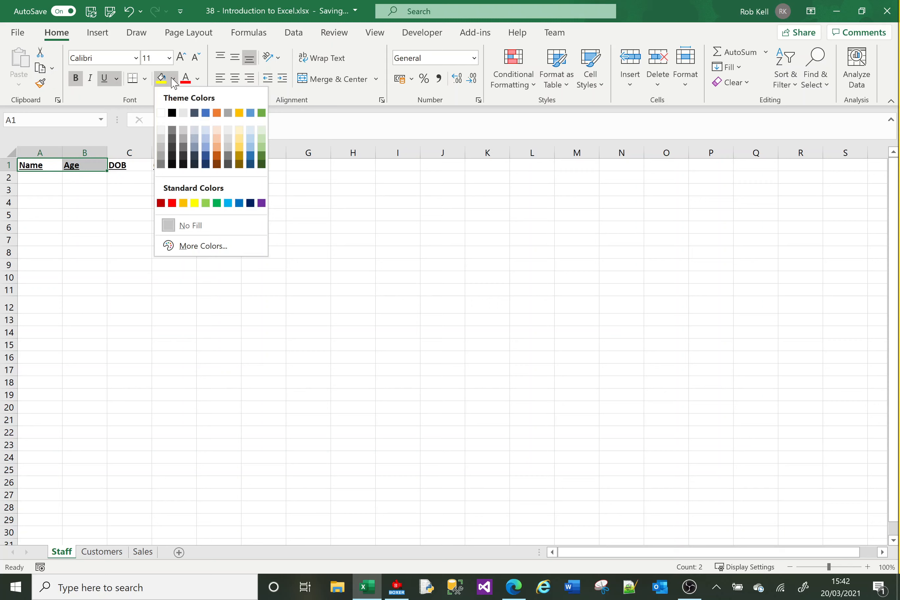
left_click(240, 153)
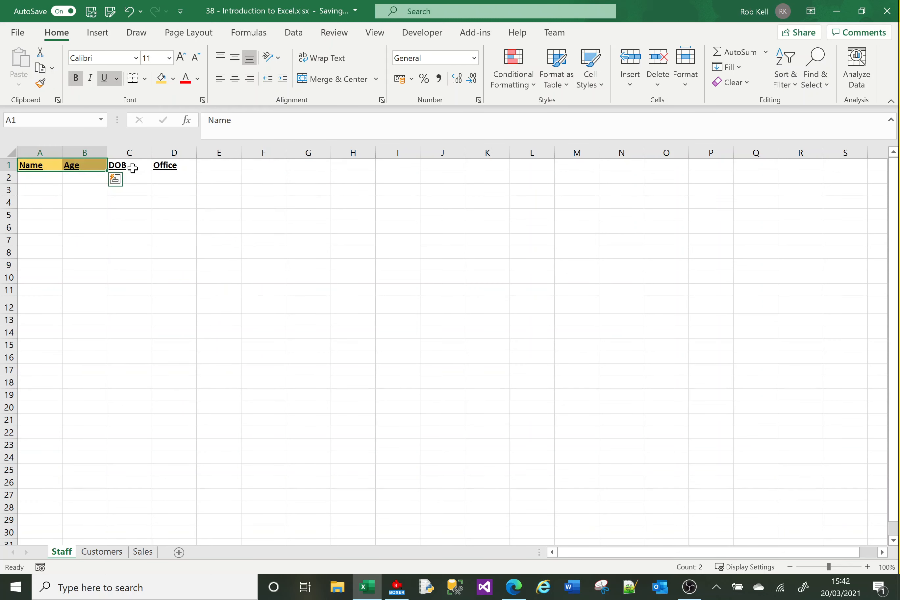
Fill the DOB heading cell with light blue and the Office heading cell with light green.
left_click(131, 169)
left_click(172, 79)
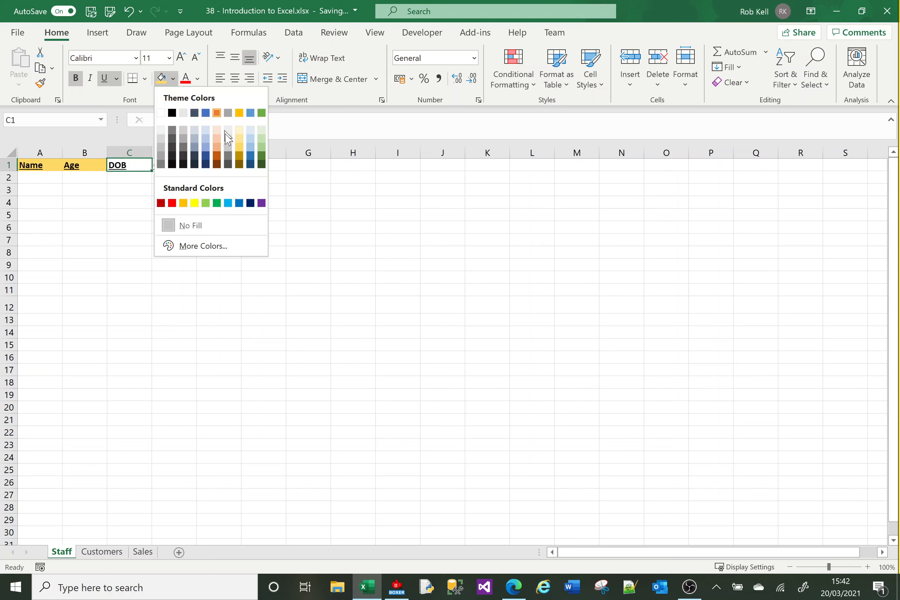
left_click(252, 146)
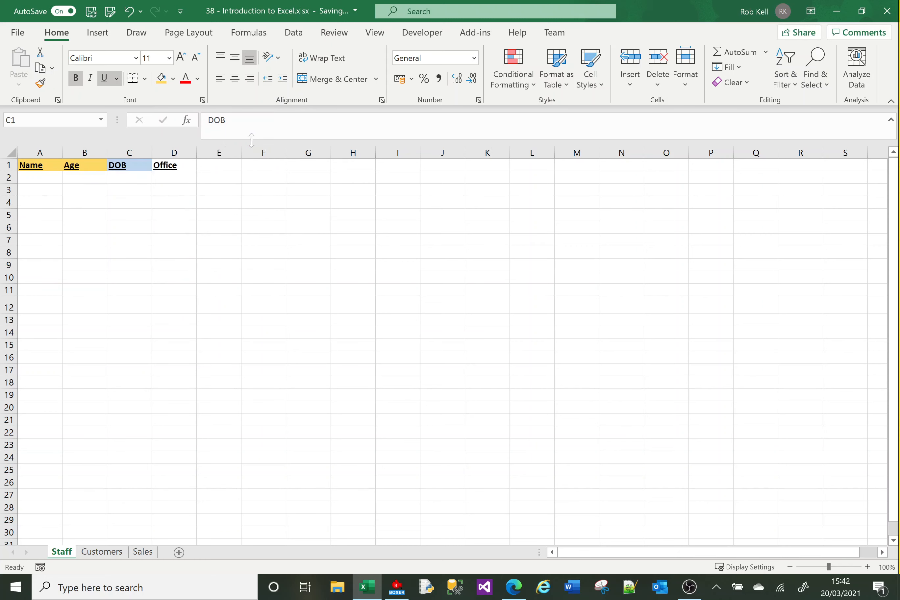
left_click(189, 166)
left_click(172, 79)
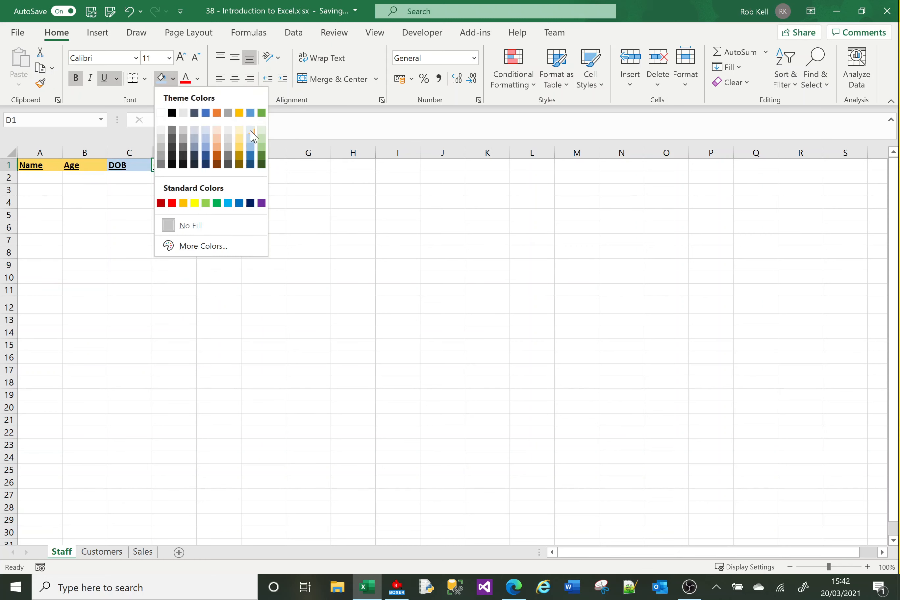
left_click(262, 147)
left_click(187, 224)
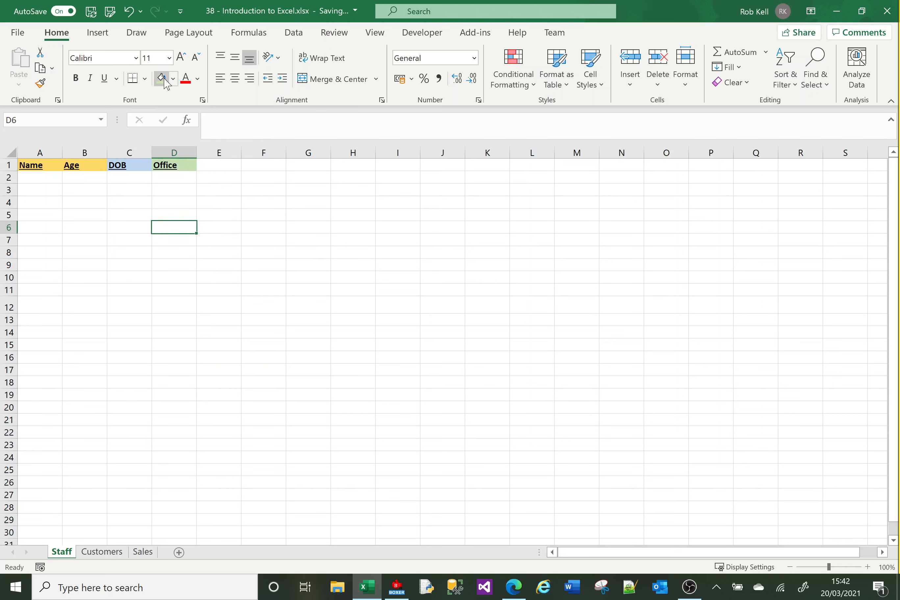
Try a red font colour on the Office heading and reset it to Automatic.
left_click(186, 165)
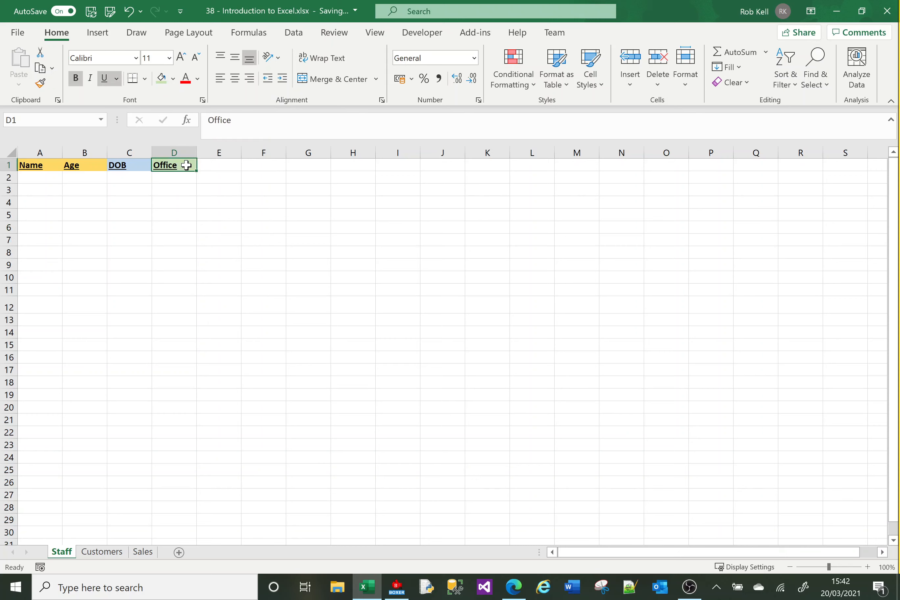
left_click(185, 78)
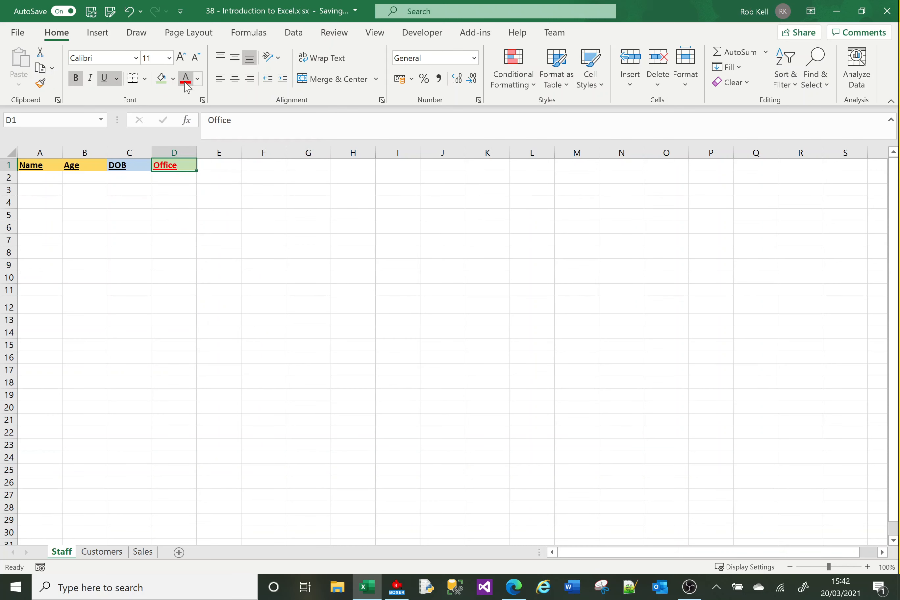
left_click(177, 208)
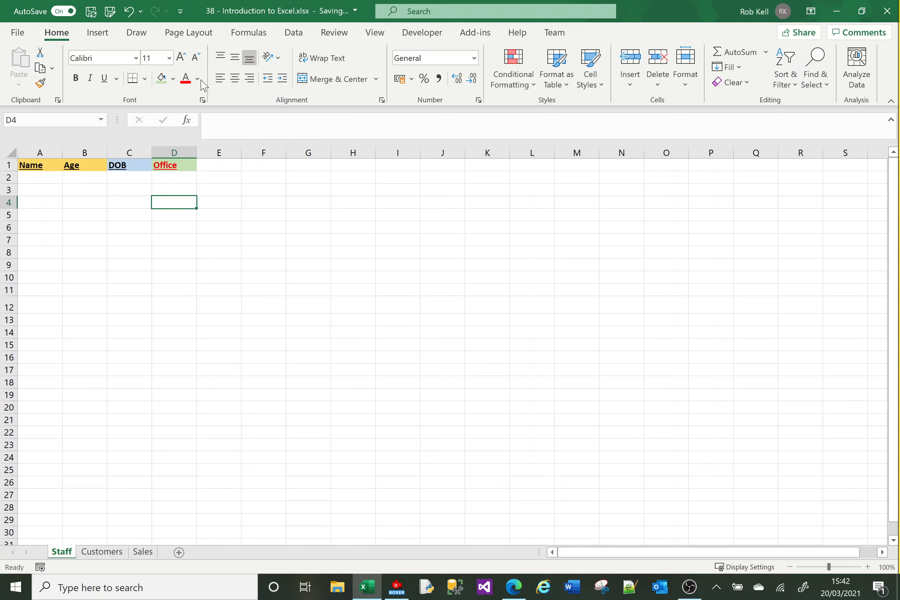
left_click(187, 164)
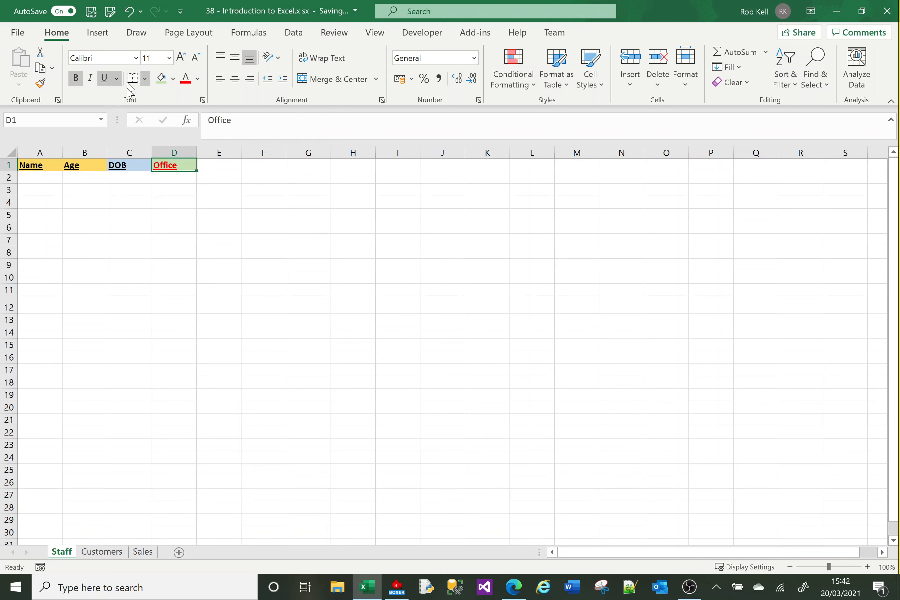
left_click(198, 79)
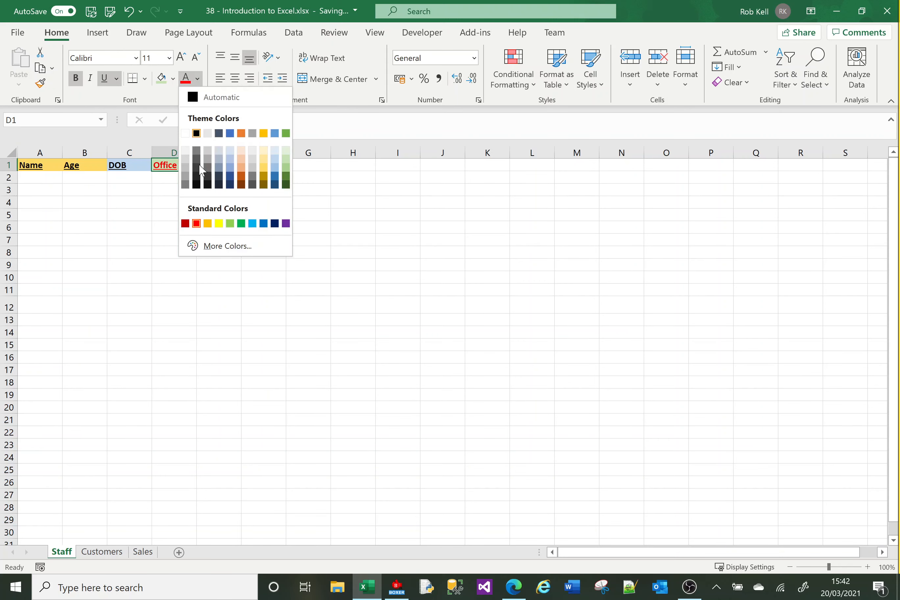
left_click(213, 98)
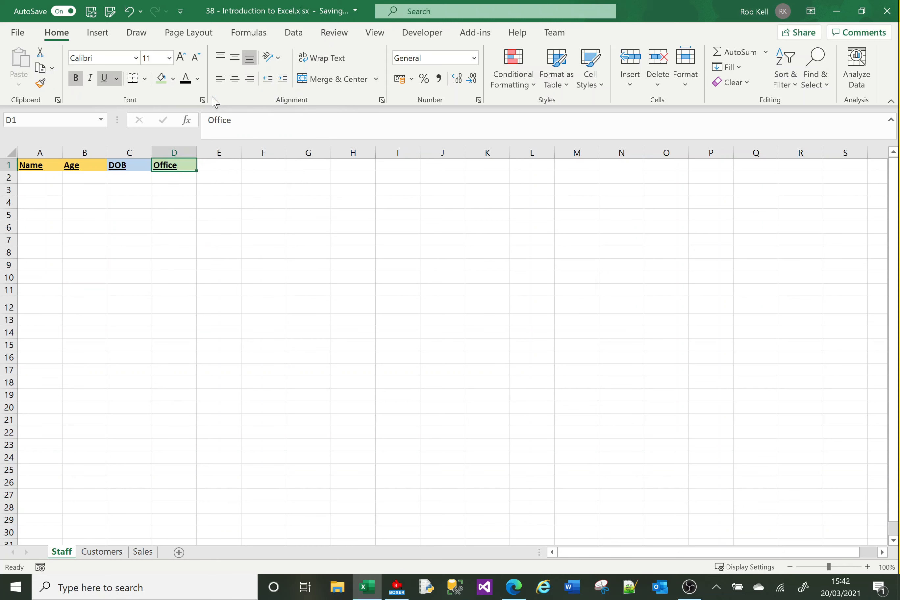
Remove the Office heading cell's fill with No Fill and reapply the light green fill.
left_click(173, 79)
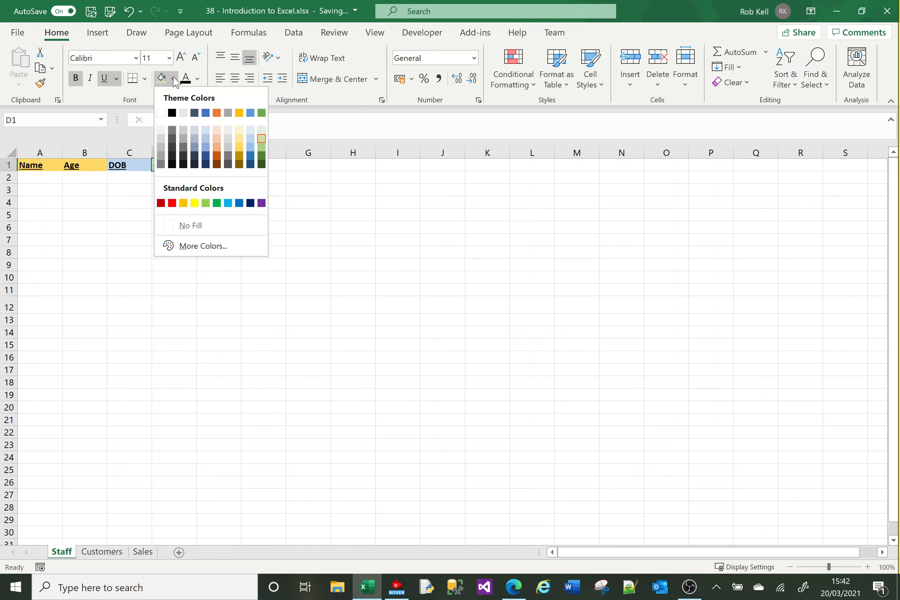
left_click(174, 225)
left_click(173, 226)
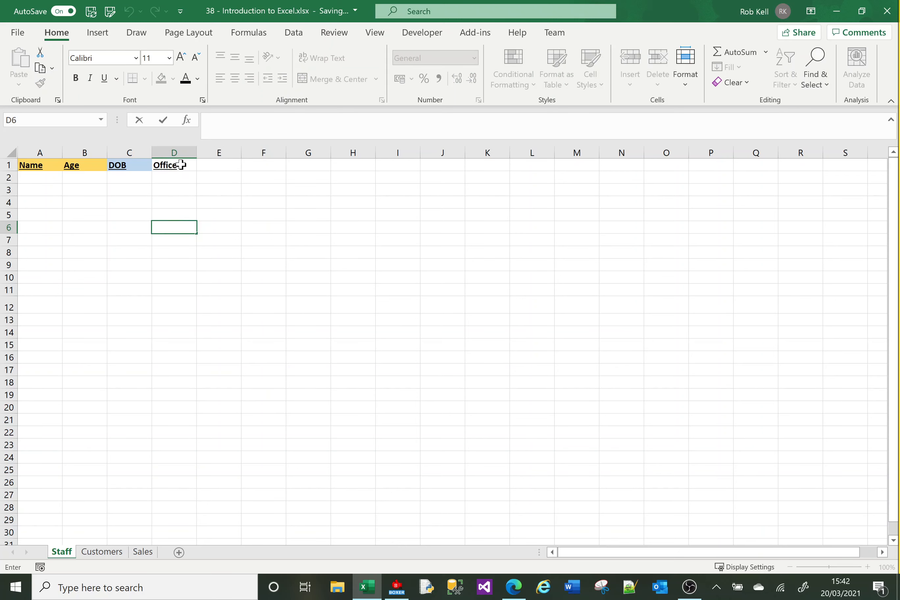
left_click(178, 164)
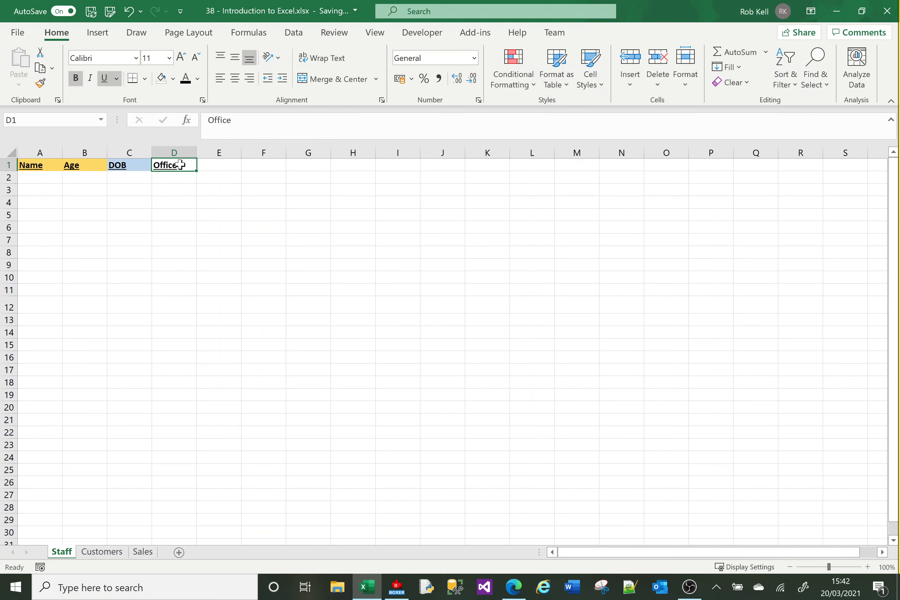
left_click(173, 79)
left_click(261, 136)
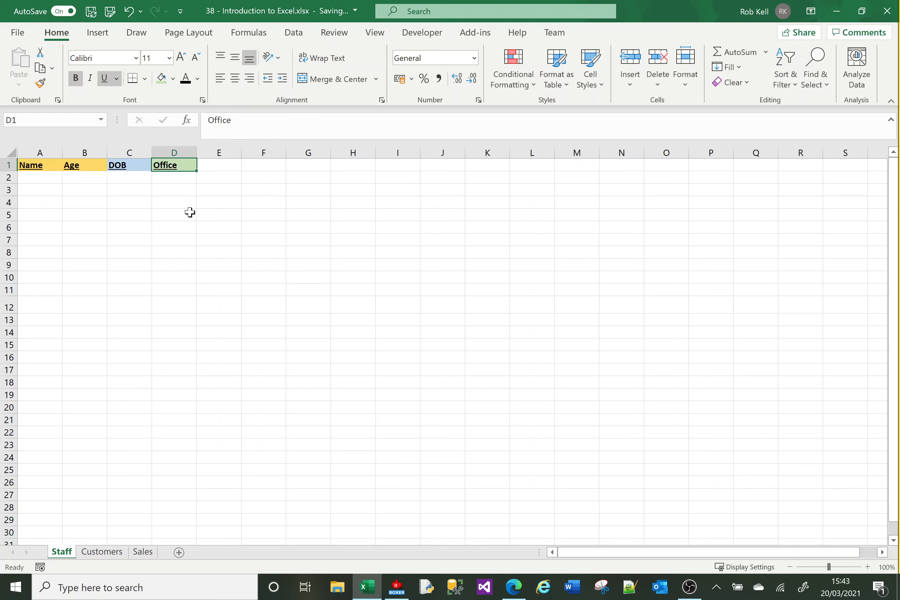
left_click(190, 212)
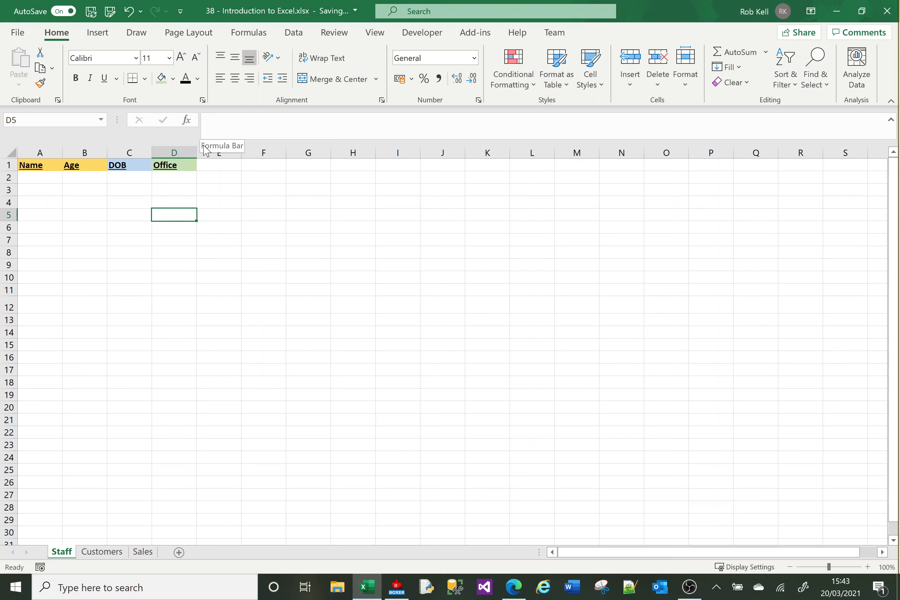
Enter the heading Wage in cell E1 and make it bold.
left_click(37, 177)
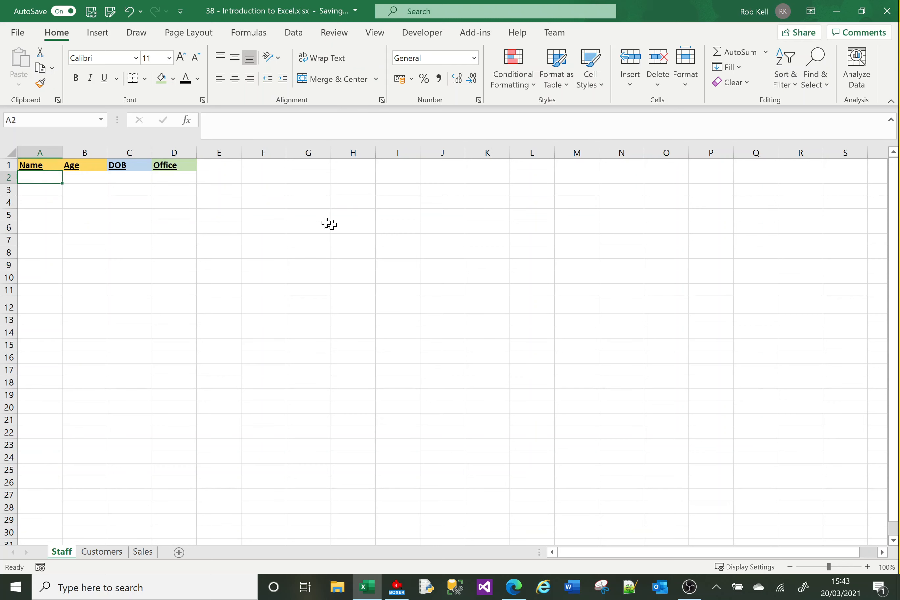
left_click(219, 167)
type("W")
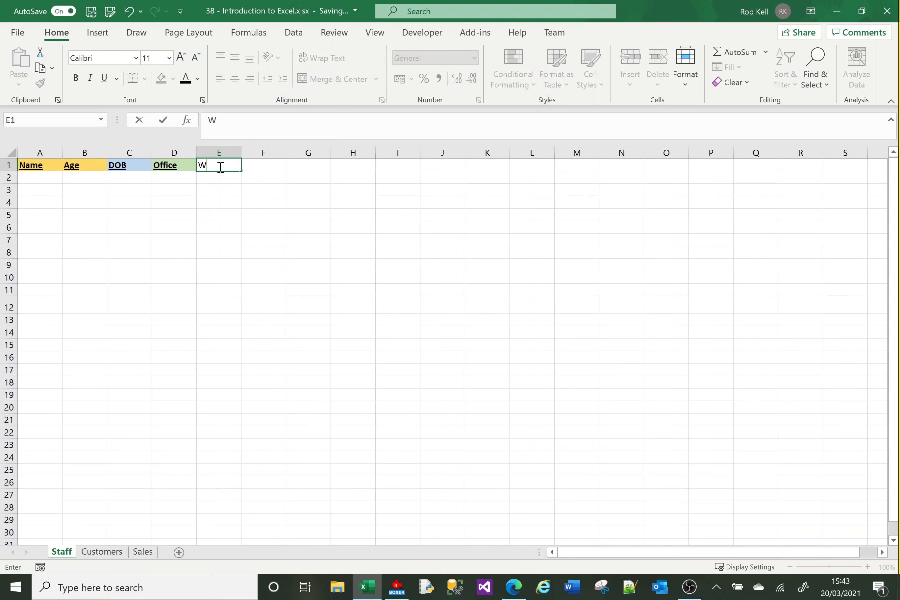
type("AGED")
key("BackSpace")
key("BackSpace")
type("age")
key("Return")
left_click(219, 166)
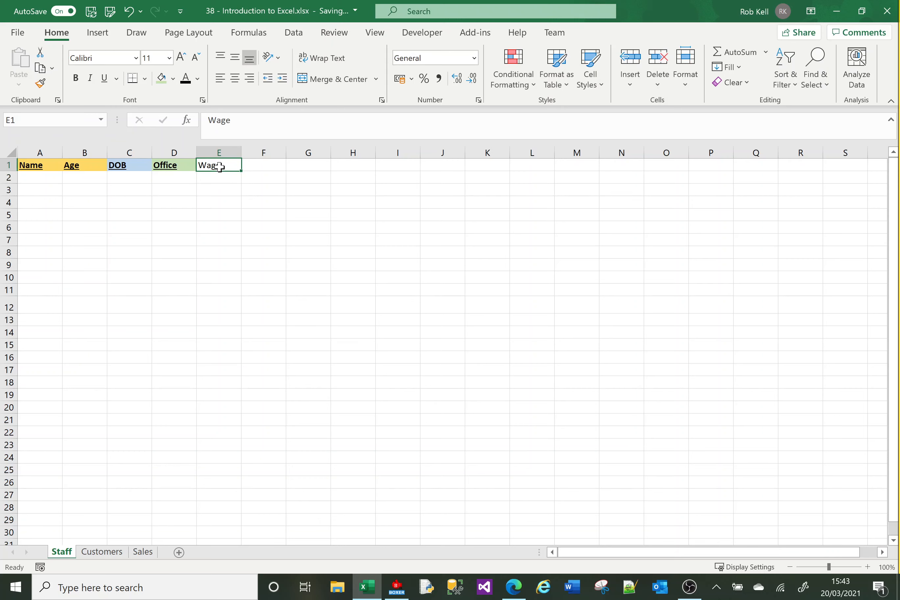
left_click(75, 78)
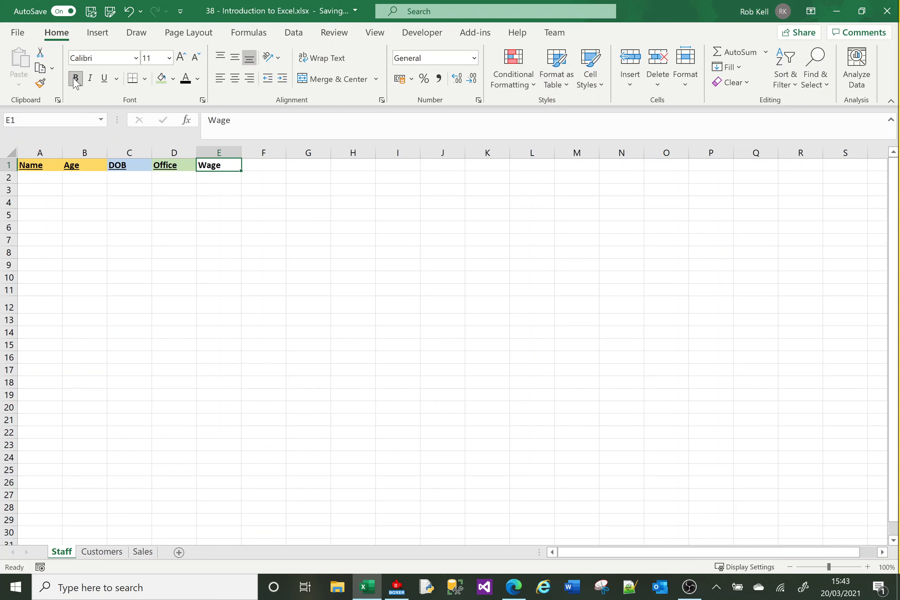
Underline the Wage heading, fill its cell with light grey and set its font color to dark gold.
left_click(104, 78)
left_click(172, 79)
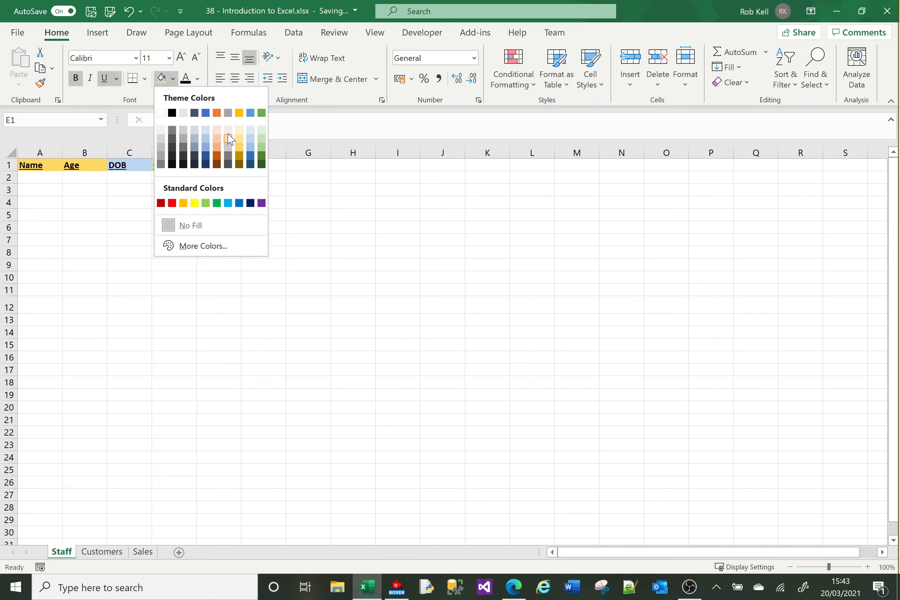
left_click(228, 138)
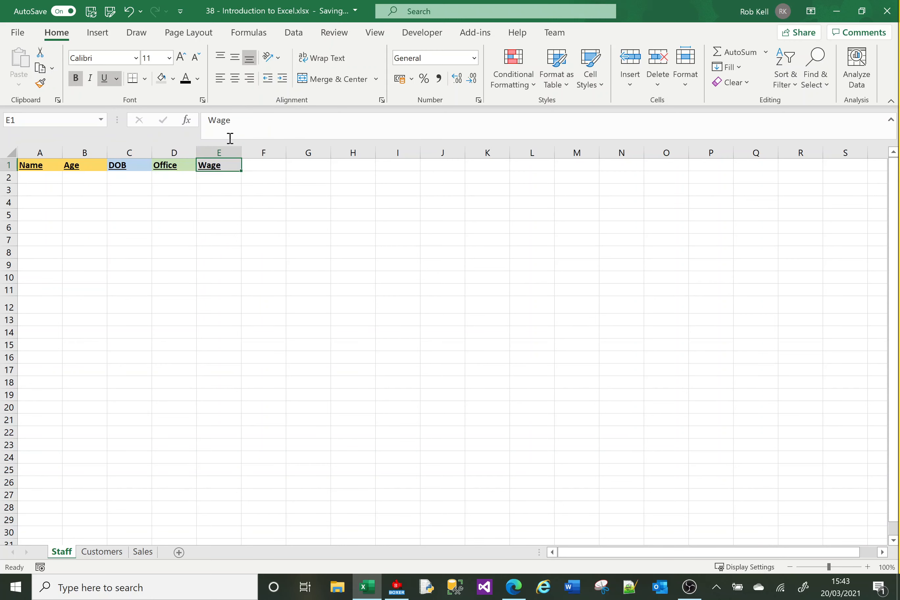
left_click(197, 78)
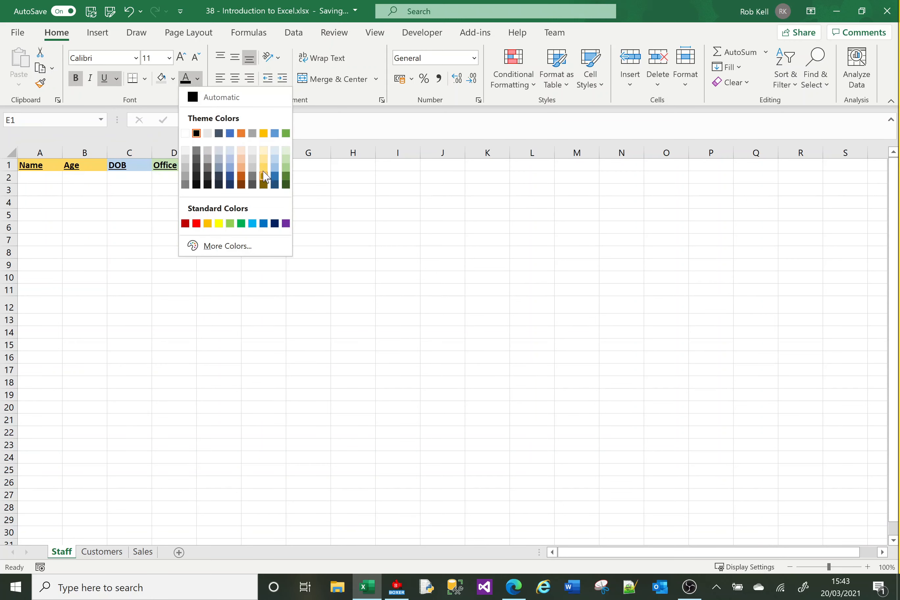
left_click(263, 182)
left_click(202, 218)
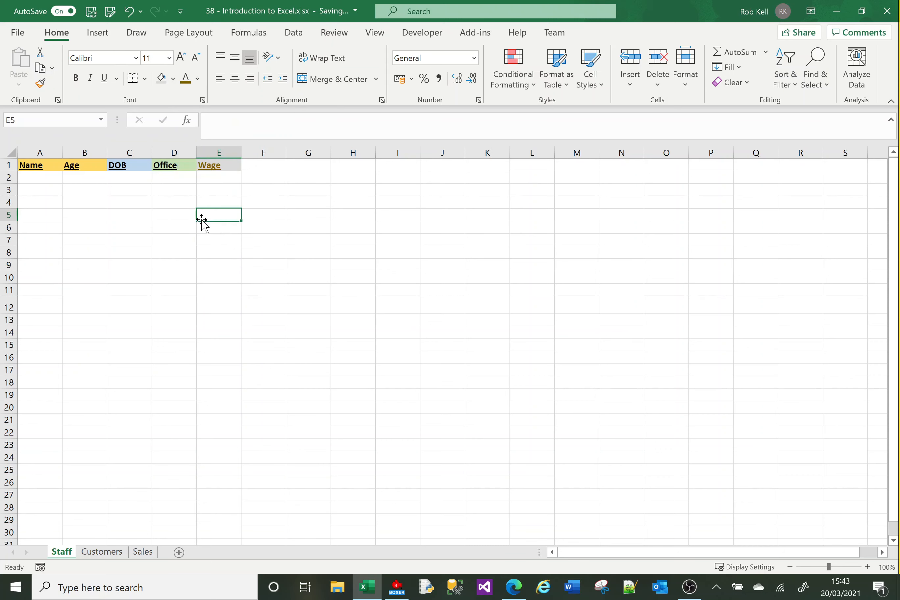
Enter Queen, King, Princess and Prince in cells A2 to A5 under the Name heading.
left_click(54, 178)
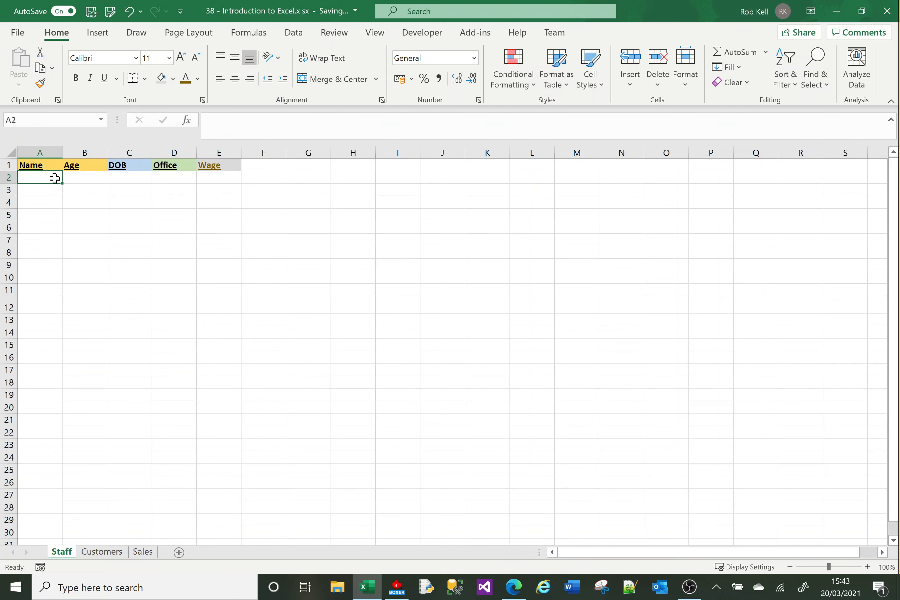
type("Queen")
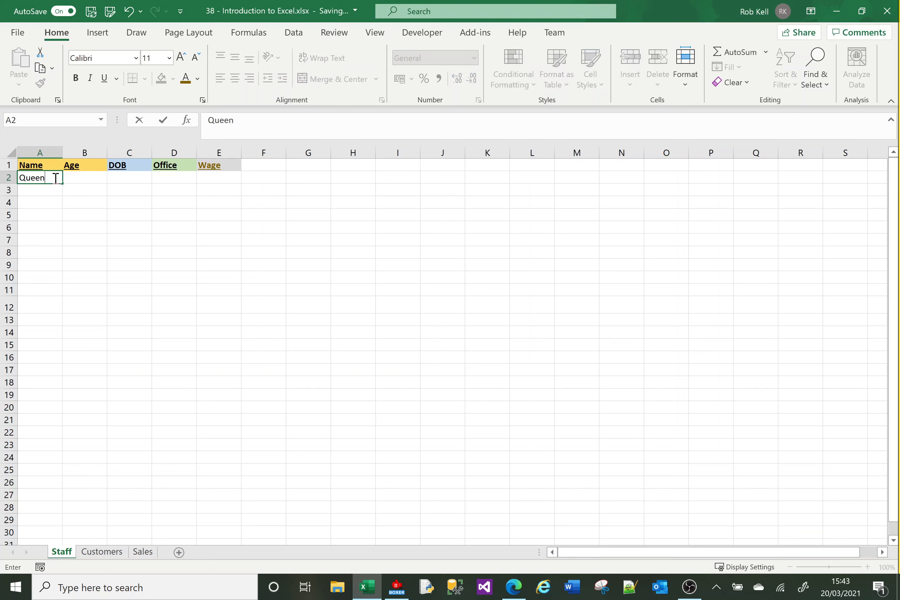
key("Return")
type("King")
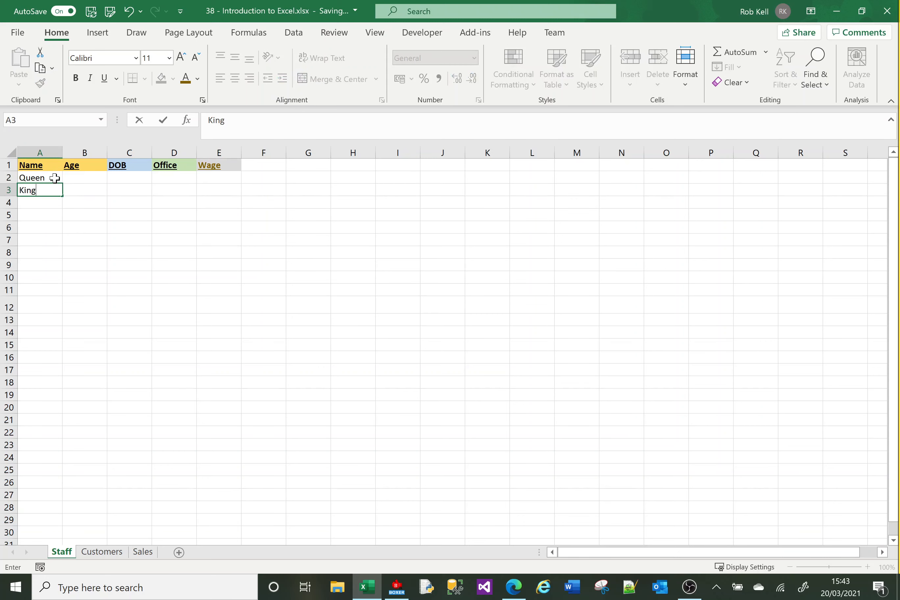
key("Return")
type("Princess")
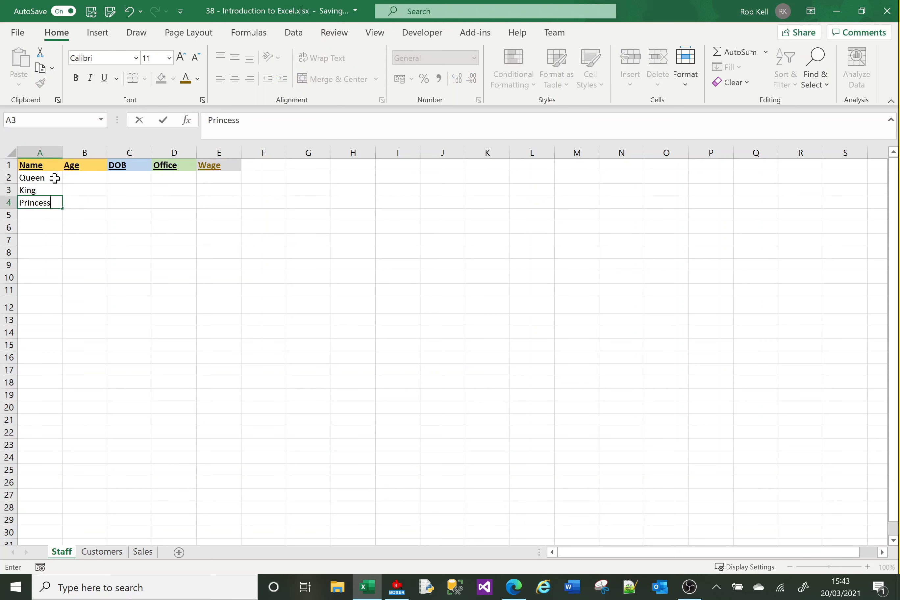
key("Return")
type("Prince")
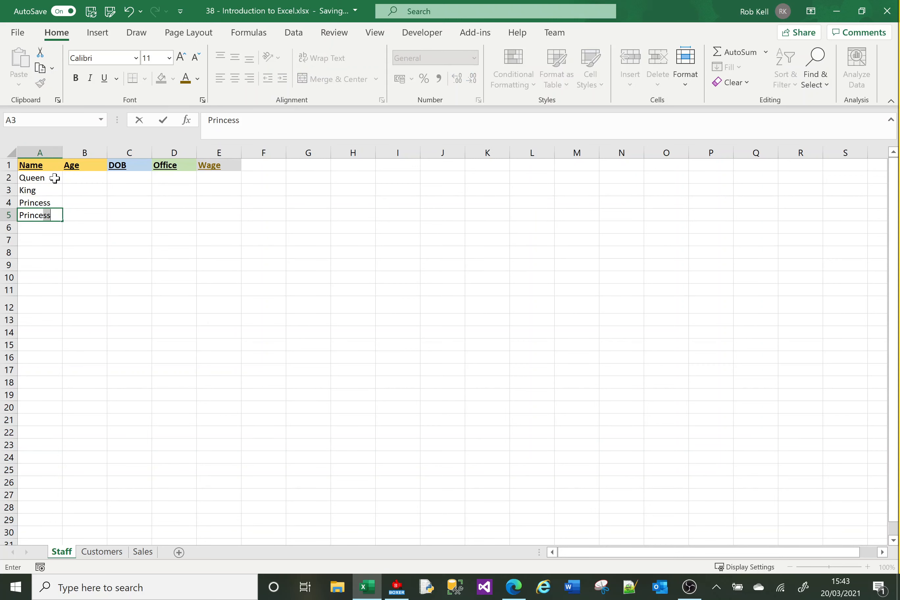
key("BackSpace")
key("Return")
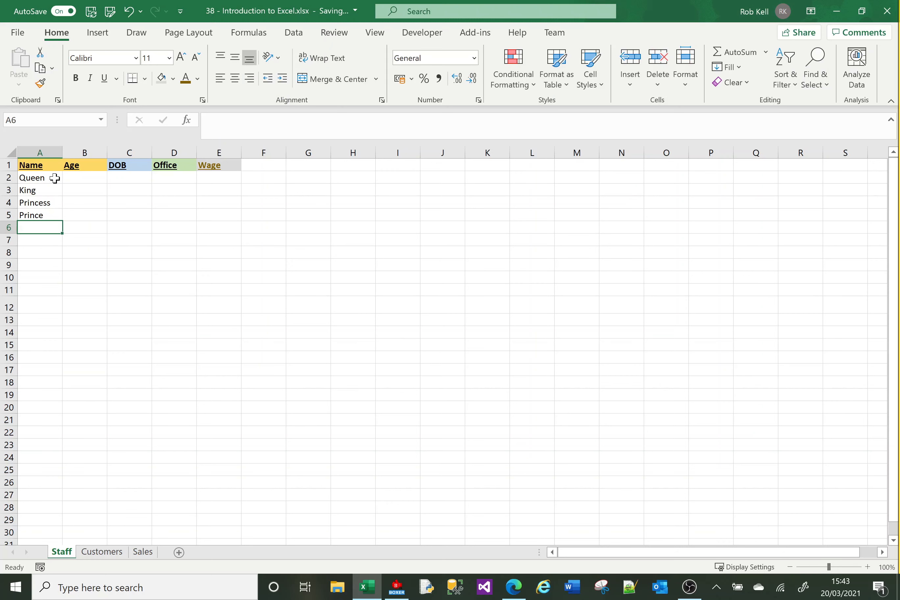
Try to enter Duke in cell A6 and correct the misspelled entry.
type("Duke D")
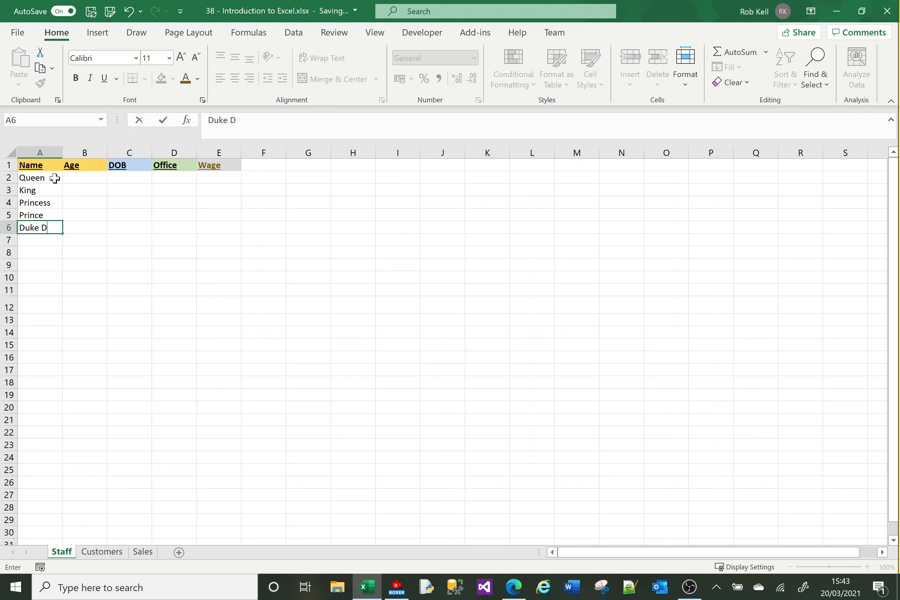
key("BackSpace")
key("BackSpace")
key("BackSpace")
key("Return")
key("Return")
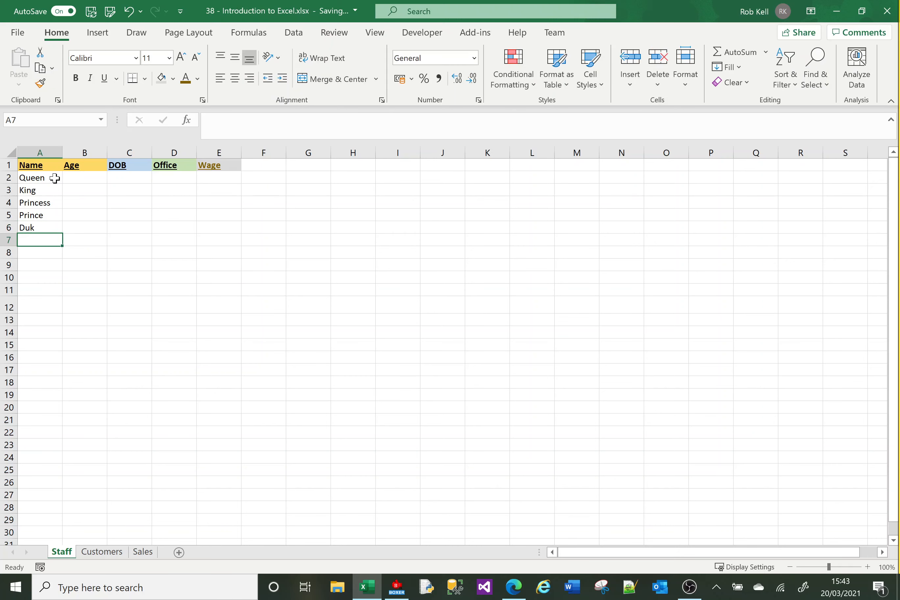
key("Up")
double_click(321, 119)
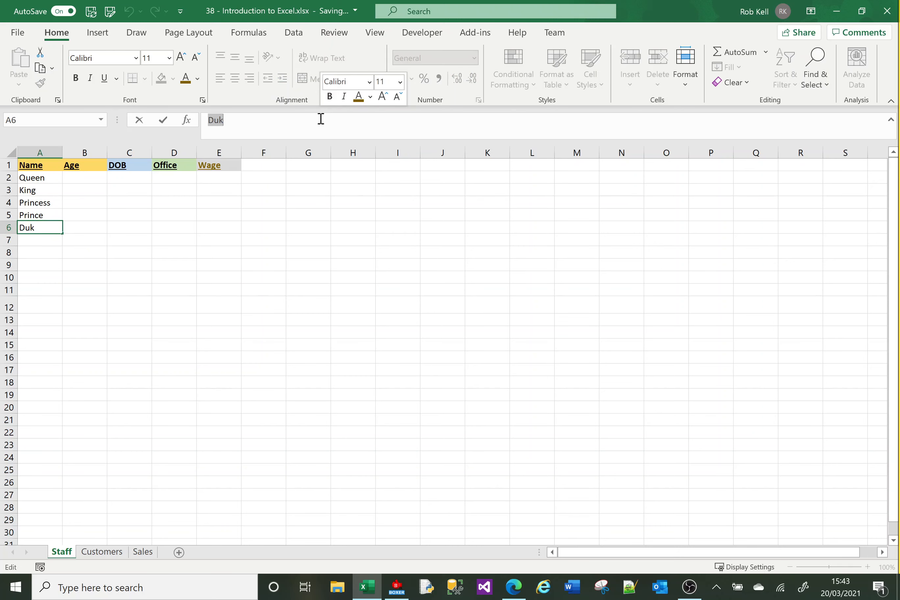
type("e")
key("Return")
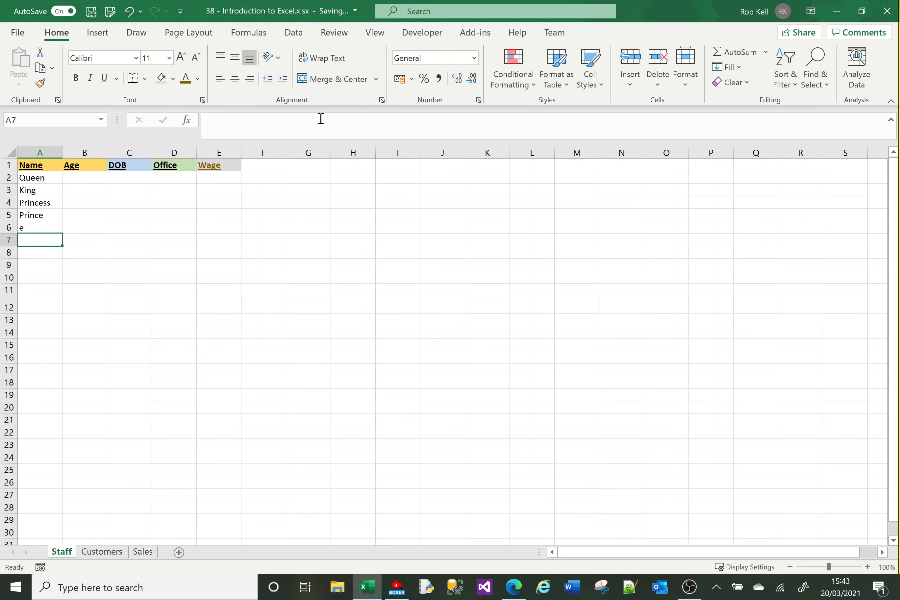
key("Up")
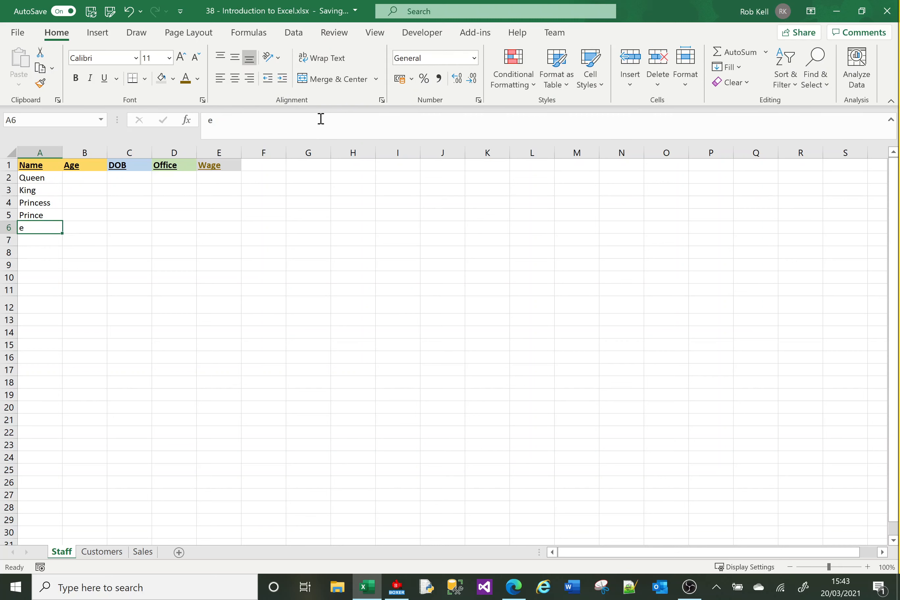
left_click(321, 119)
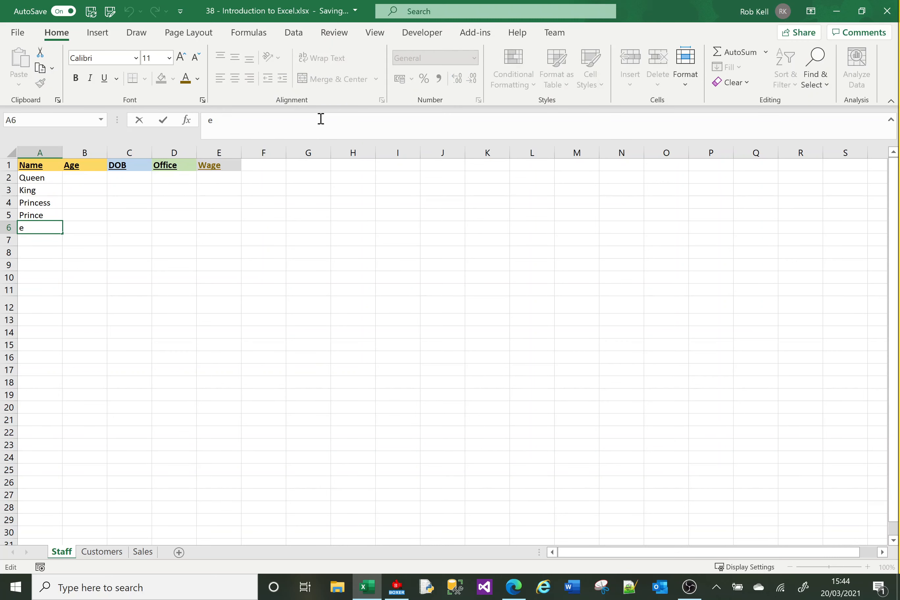
left_click(227, 225)
Replace the entry in cell A6 with Duke and enter Duchess in A7.
left_click(48, 230)
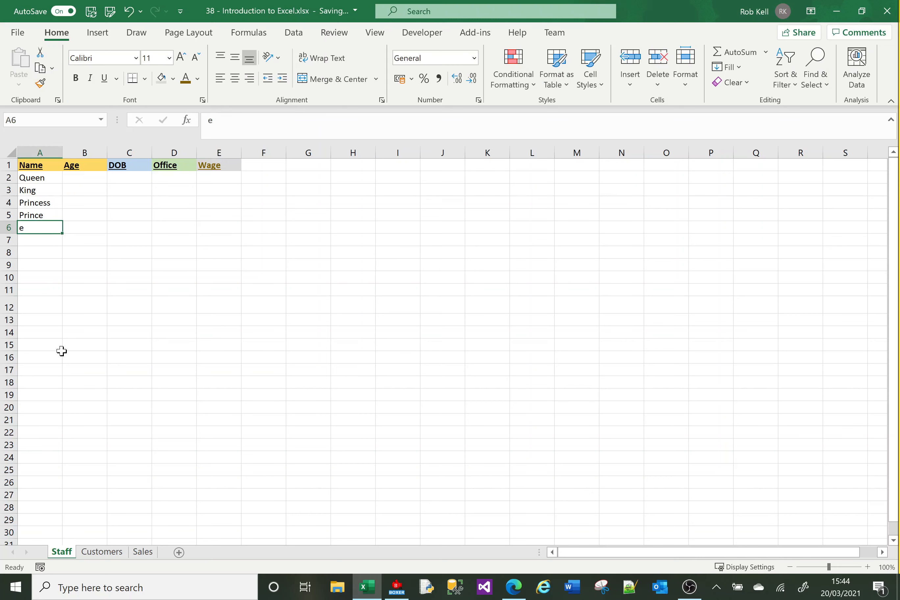
type("Duke")
key("Return")
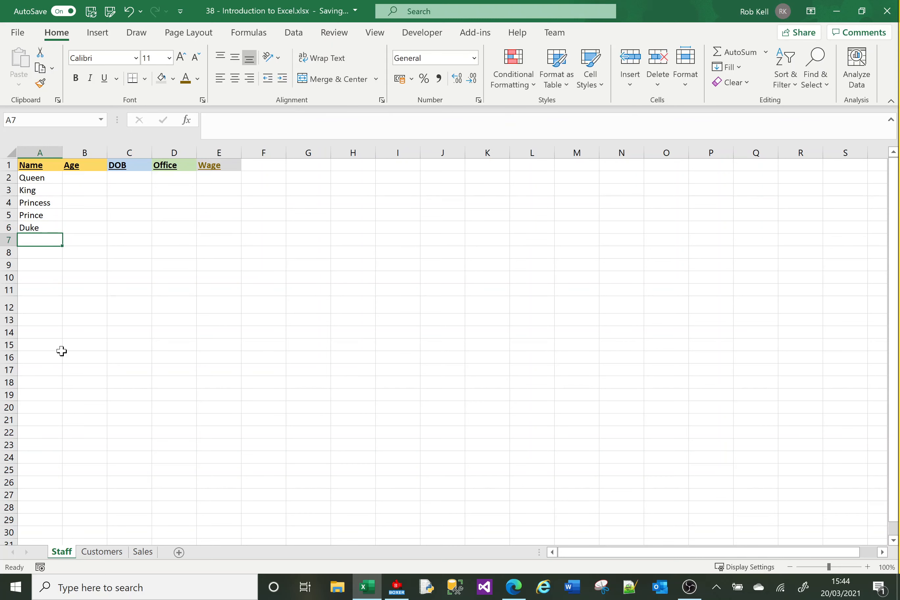
type("Duchess")
key("Return")
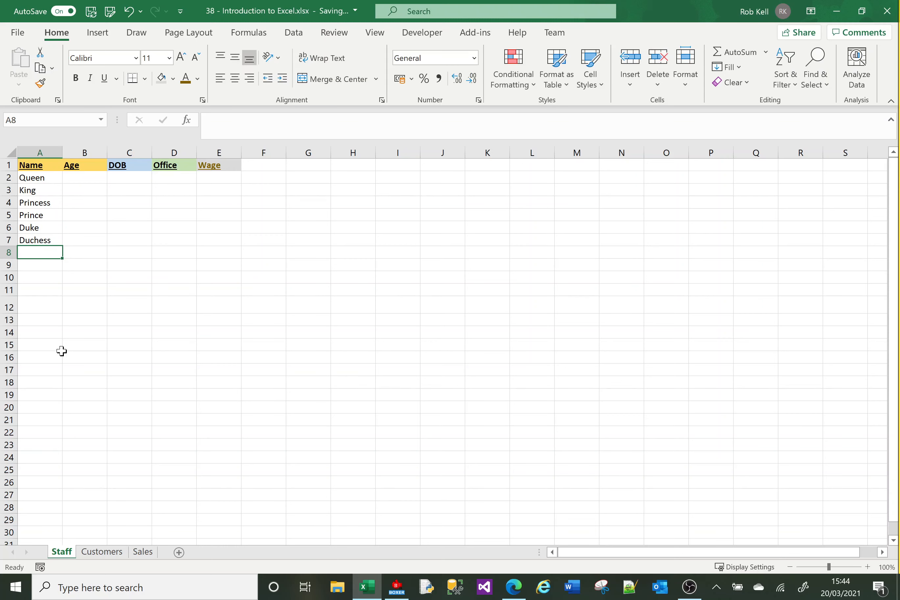
Enter the offices London, Middlesbrough and Manchester in cells D2 to D4.
left_click(173, 177)
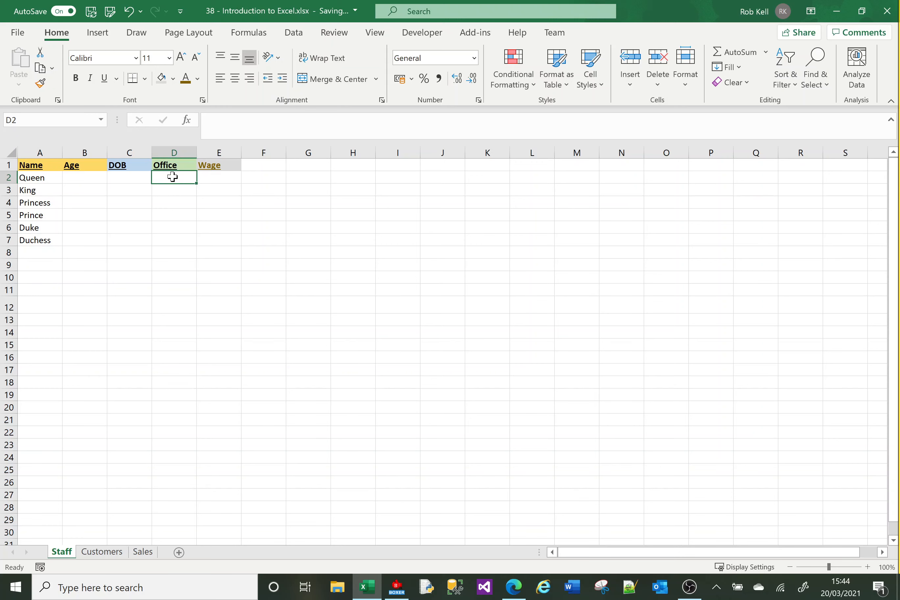
type("London")
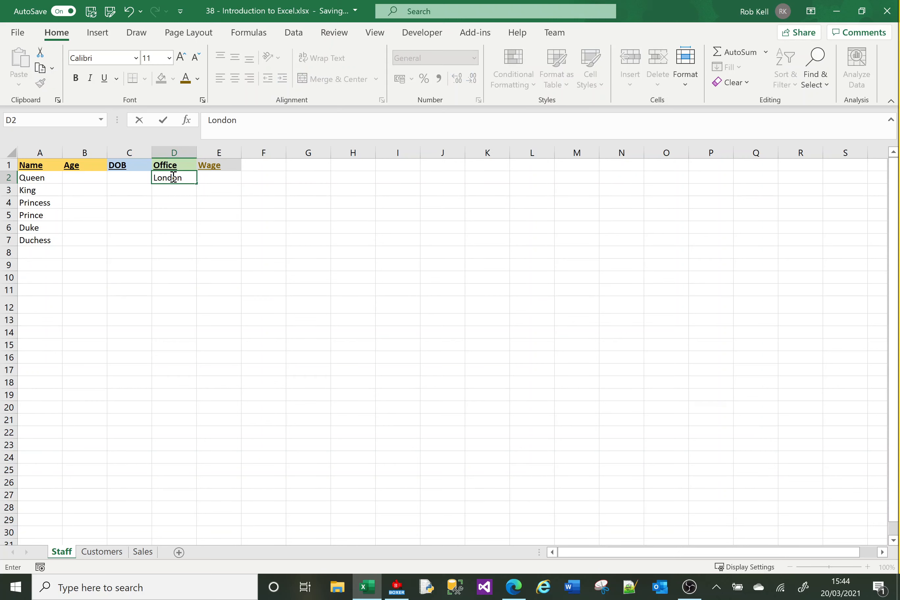
key("Return")
type("Midd")
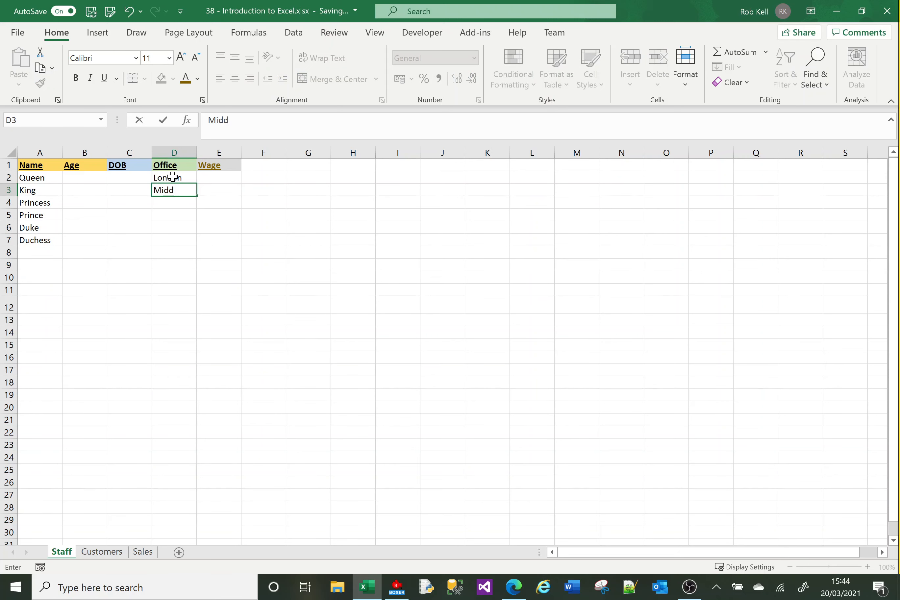
type("lesbrough")
key("Return")
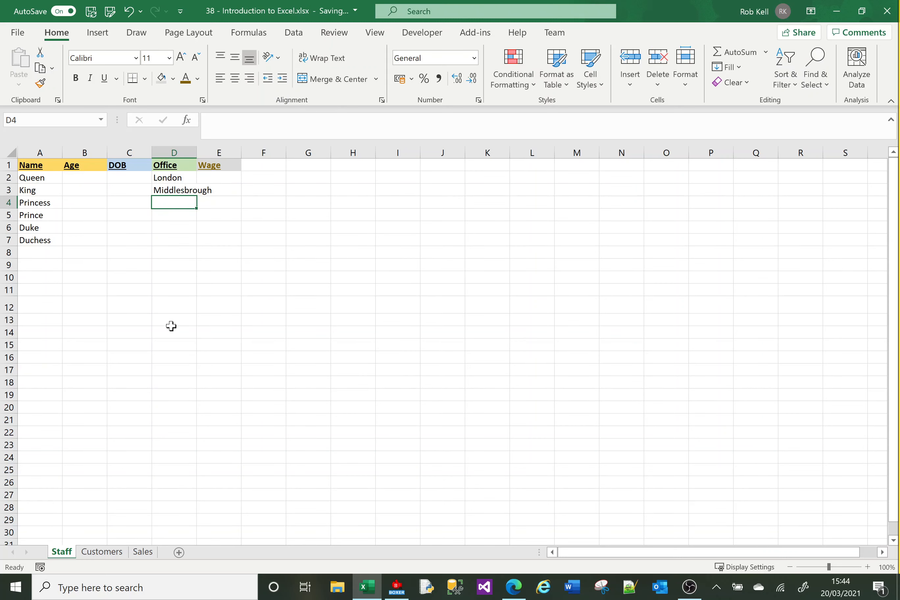
type("M")
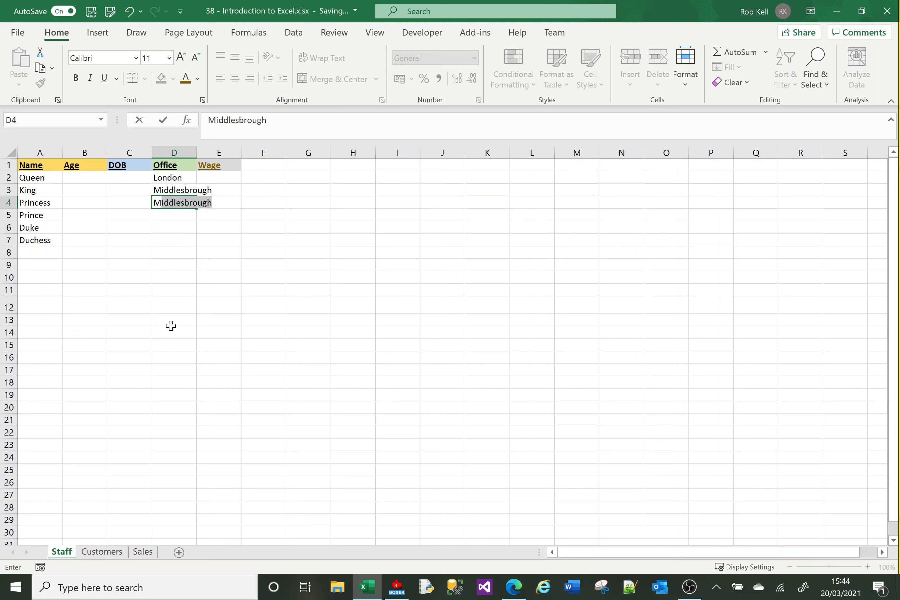
type("a")
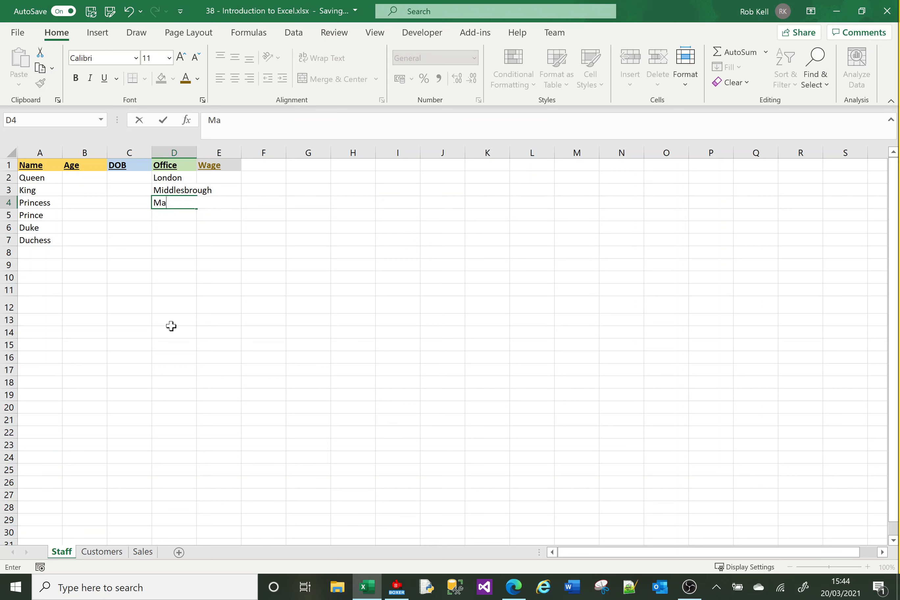
type("nchester")
key("Return")
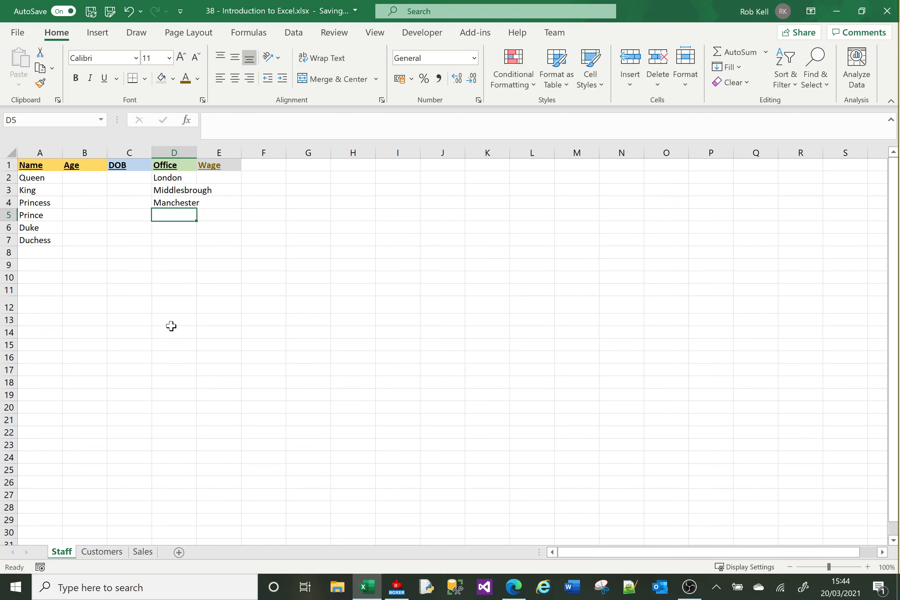
Enter the offices London, Manchester and London in cells D5 to D7.
type("London")
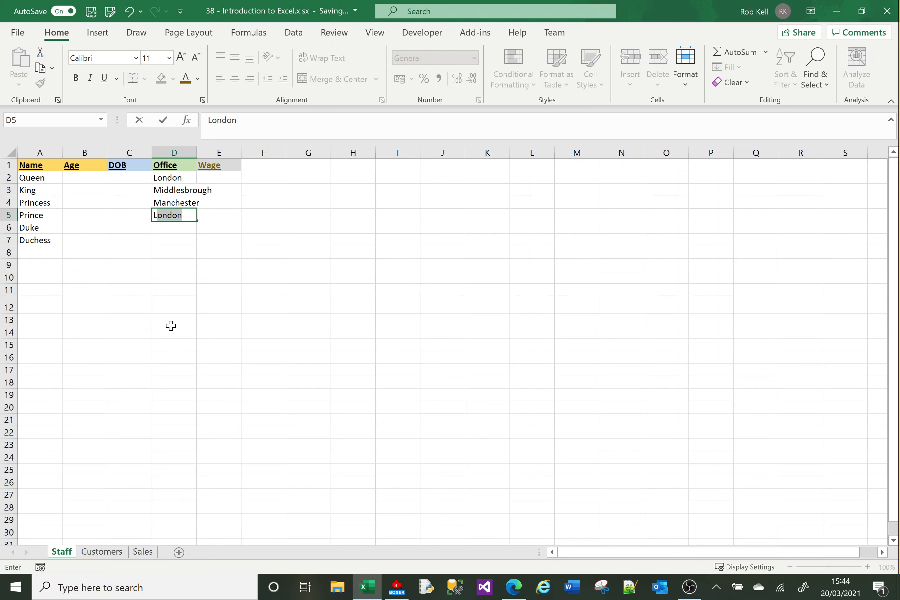
key("Return")
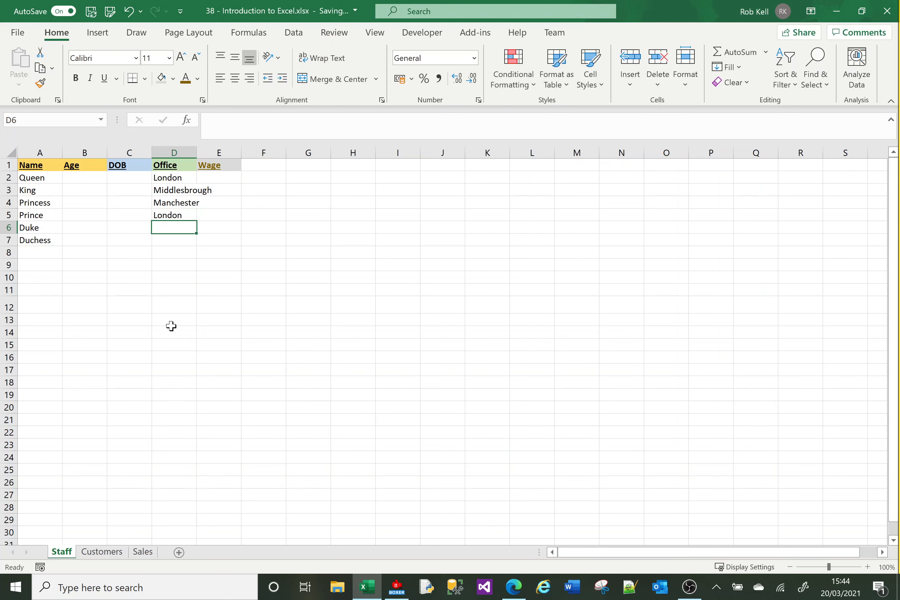
type("M")
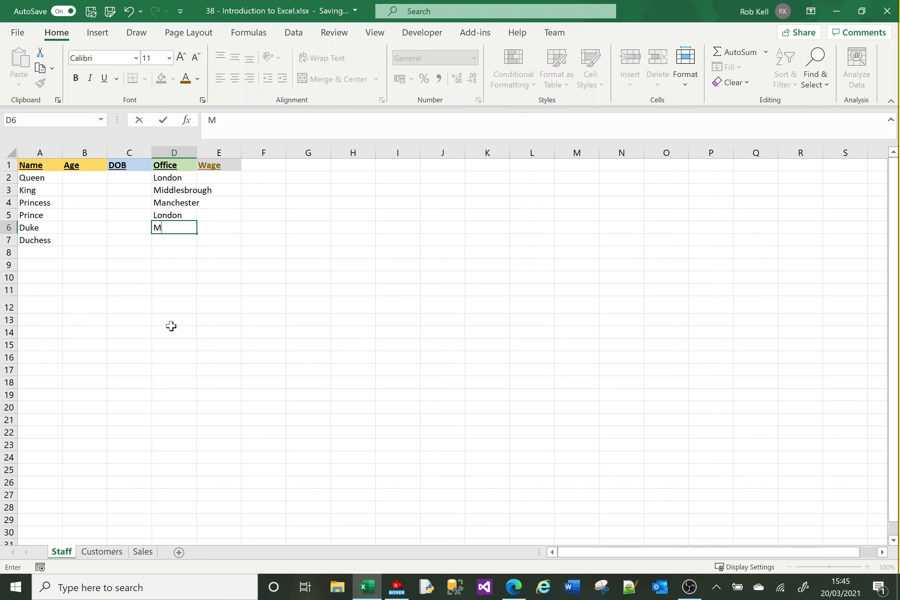
type("a")
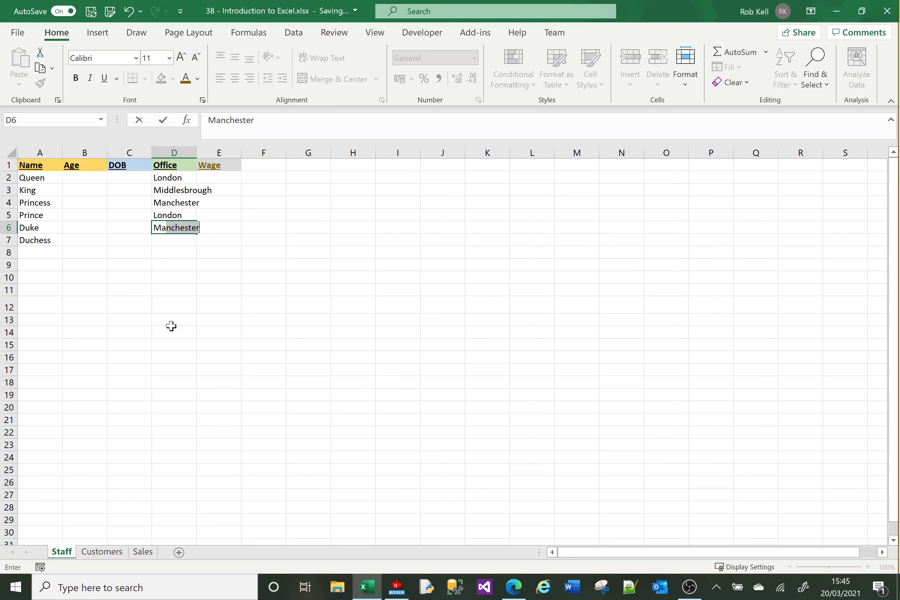
key("Return")
type("London")
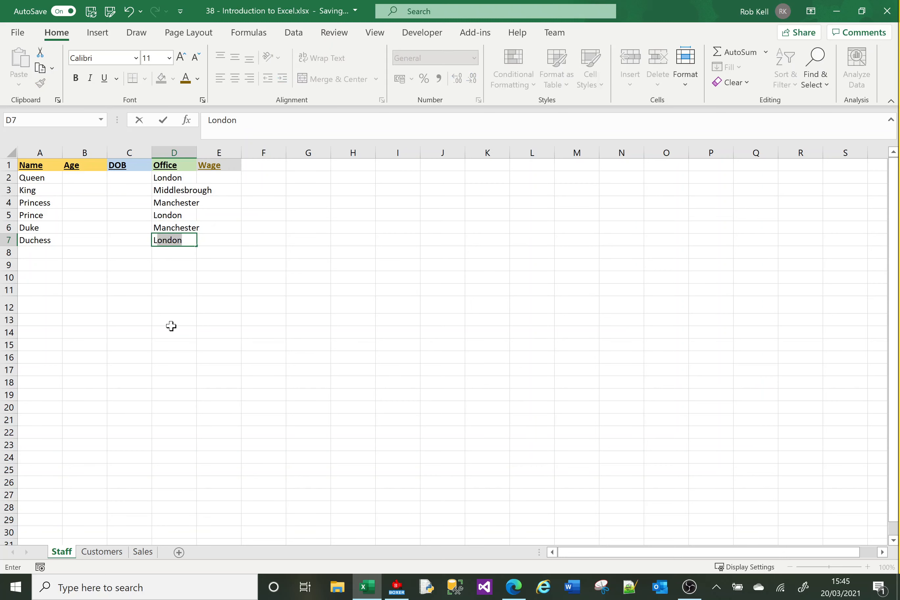
key("Return")
left_click(172, 325)
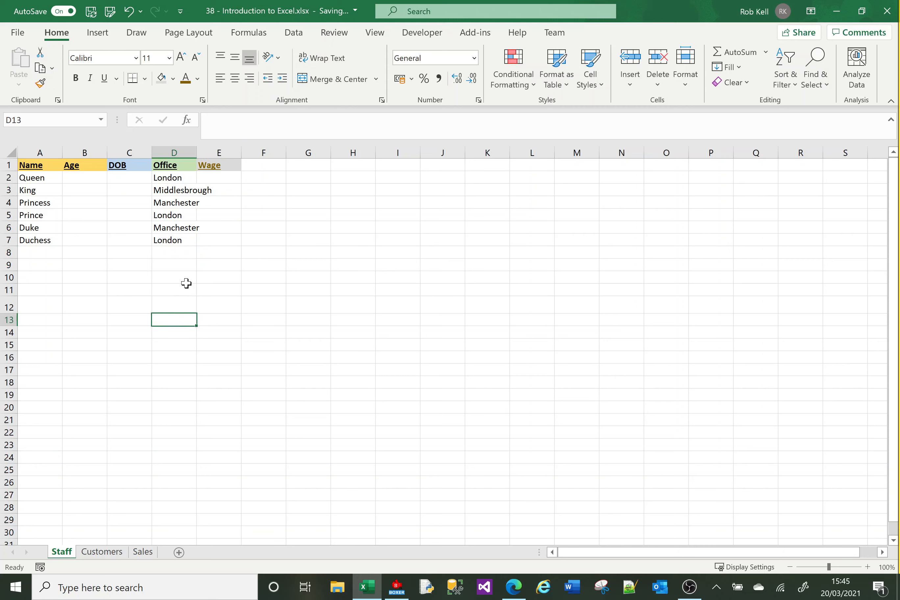
scroll(186, 283, "right", 1)
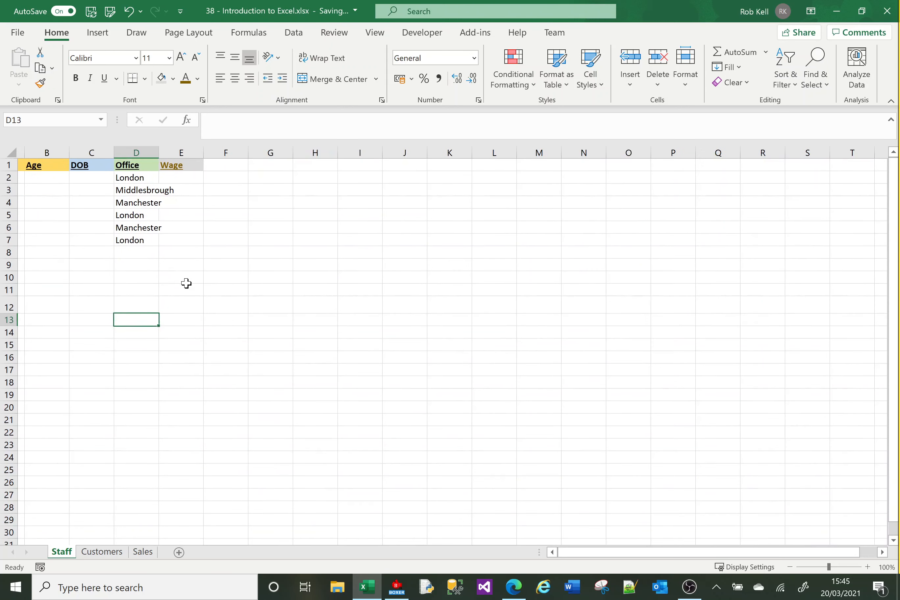
scroll(186, 283, "left", 1)
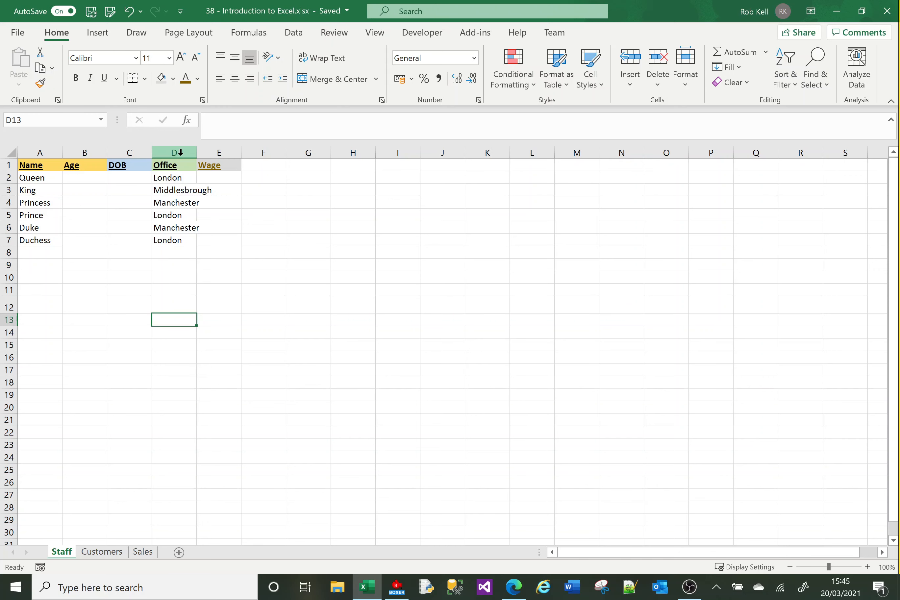
left_click(38, 256)
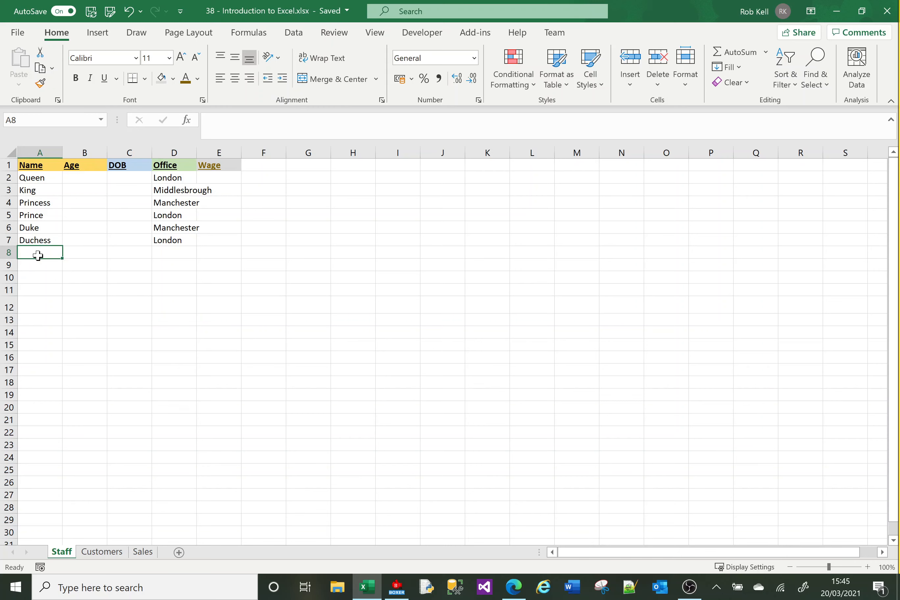
Enter Prince in the blank cell I3 and Princess in I4.
left_click(399, 191)
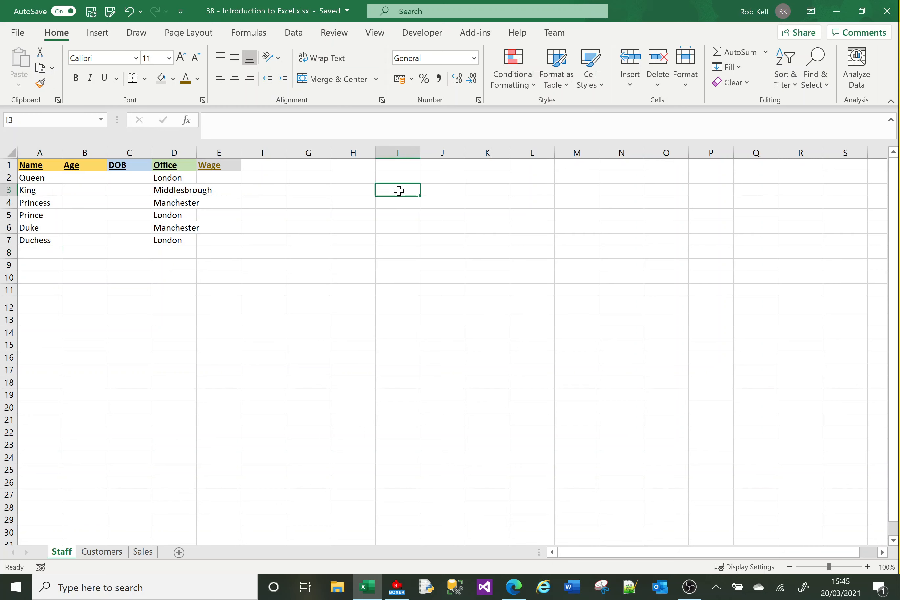
type("Prince")
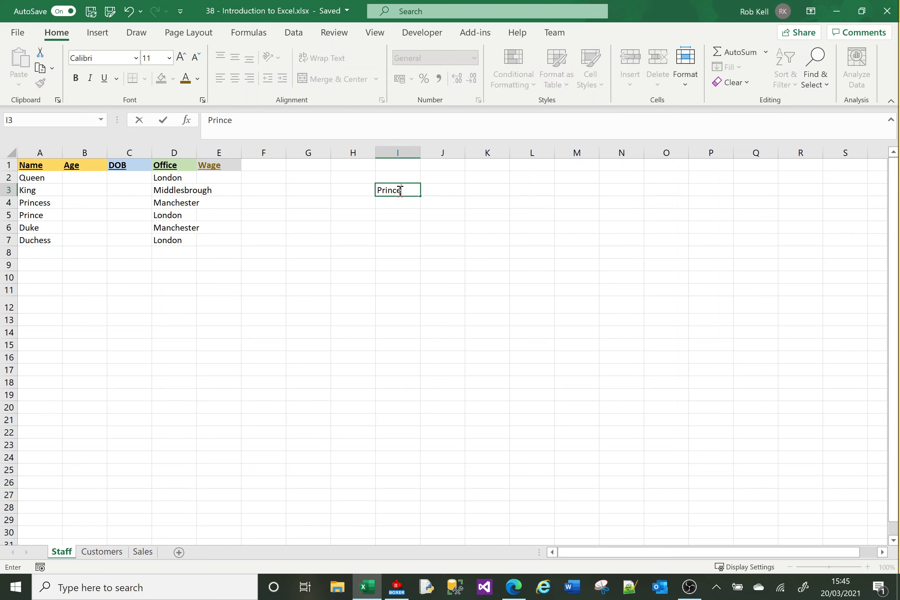
key("Return")
type("Prin")
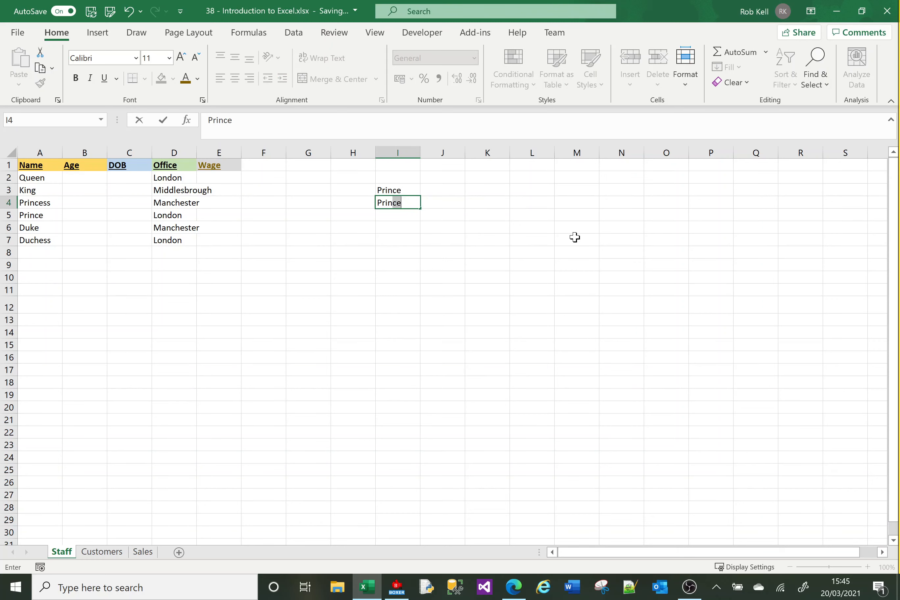
type("cess")
key("Return")
Enter Princess in cell J3 and Prince in J4, removing the automatically suggested ending from J4.
left_click(442, 189)
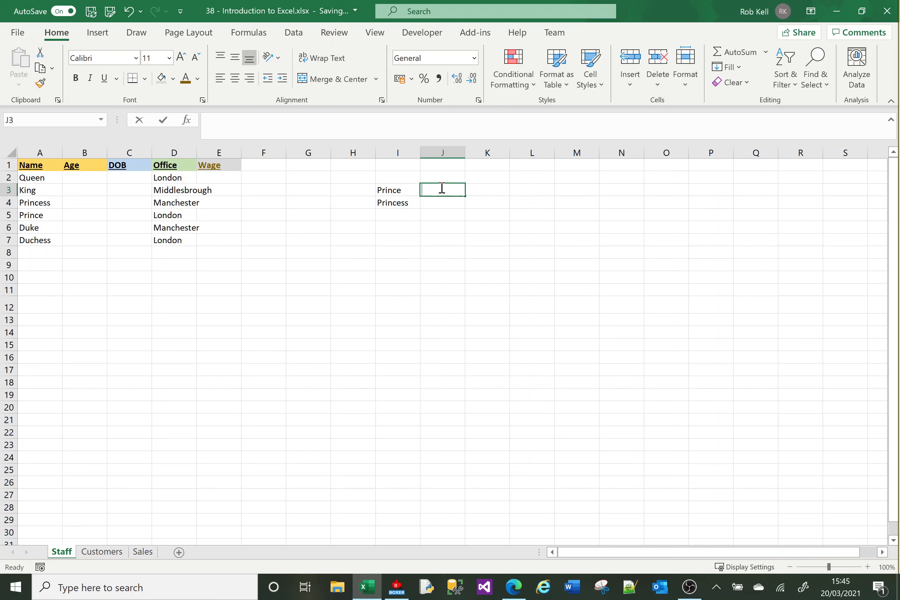
type("Princess")
key("Return")
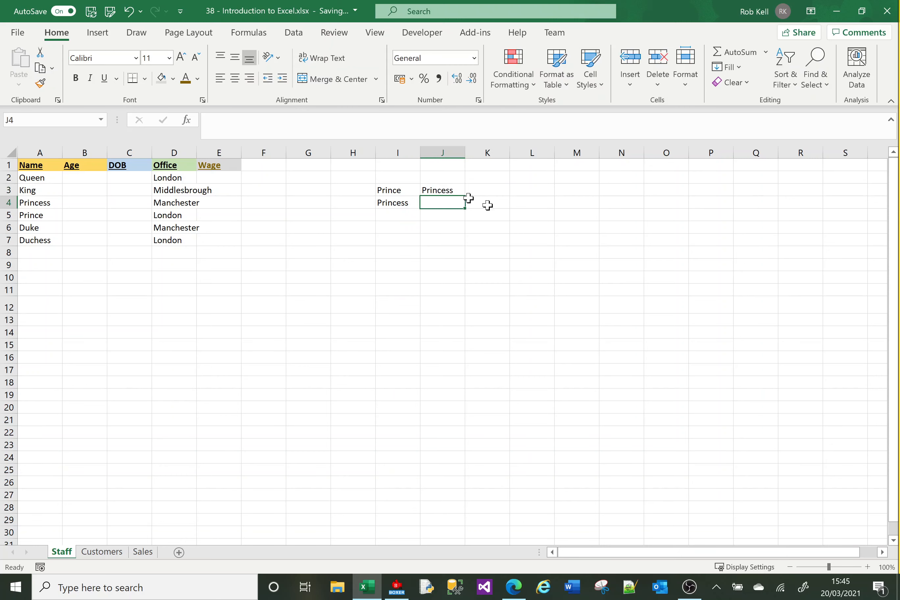
type("Prince")
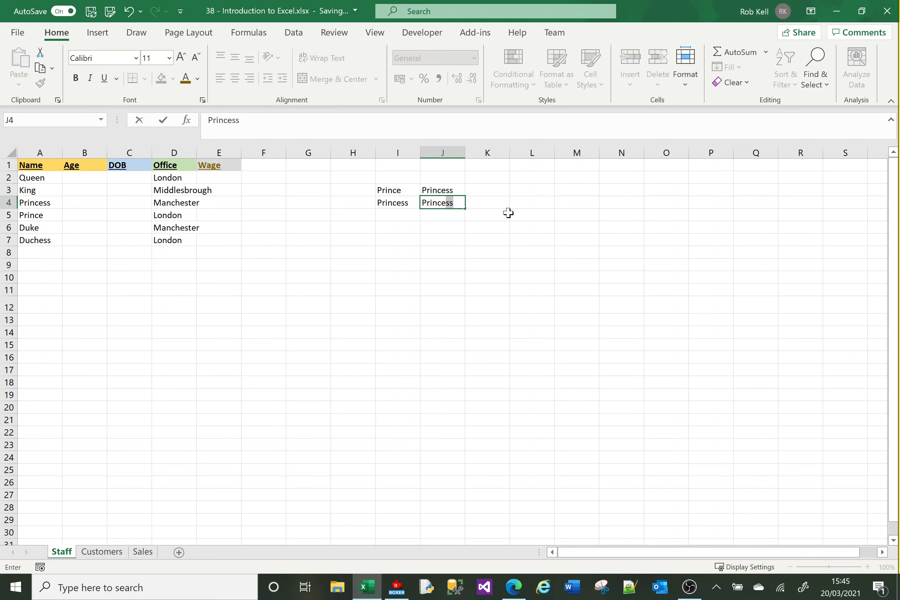
key("Delete")
key("Return")
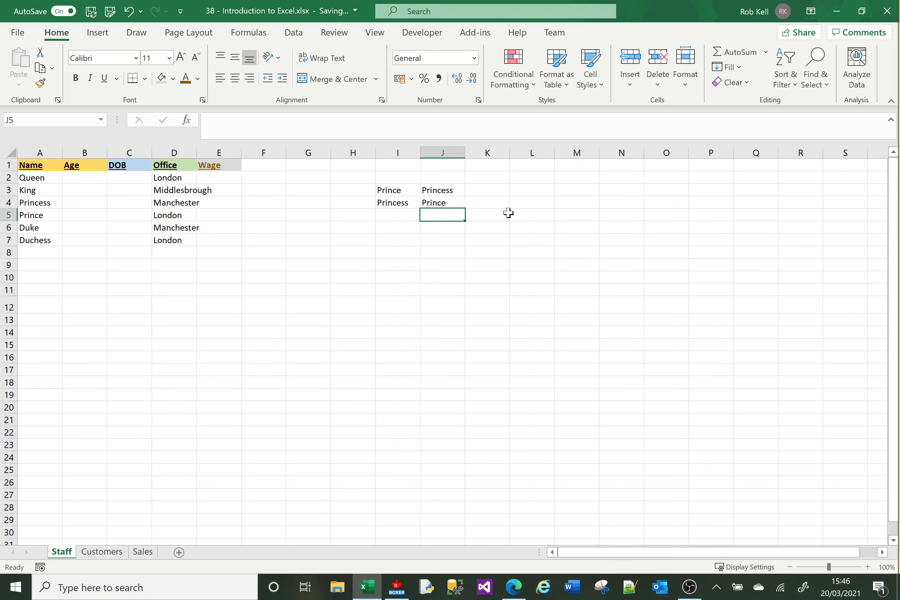
Clear the practice entries from cells I3 to J4.
key("Up")
key("shift+Left")
key("shift+Up")
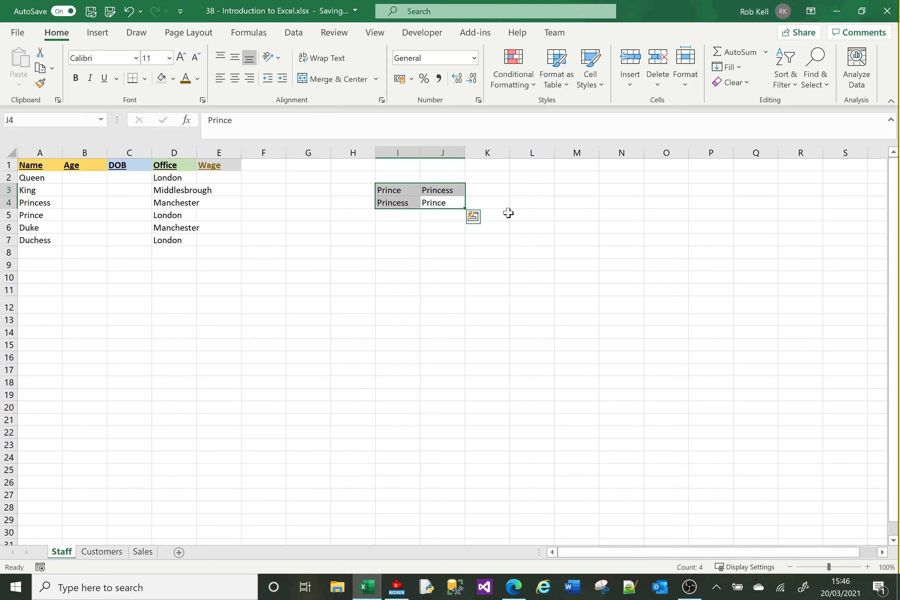
key("Delete")
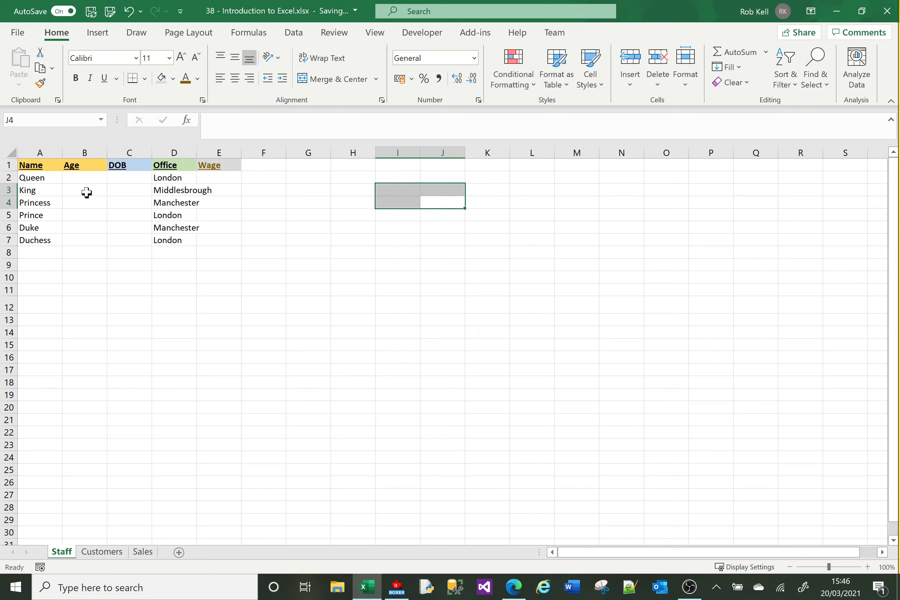
Enter the ages 67, 68 and 25 in cells B2 to B4.
left_click(85, 178)
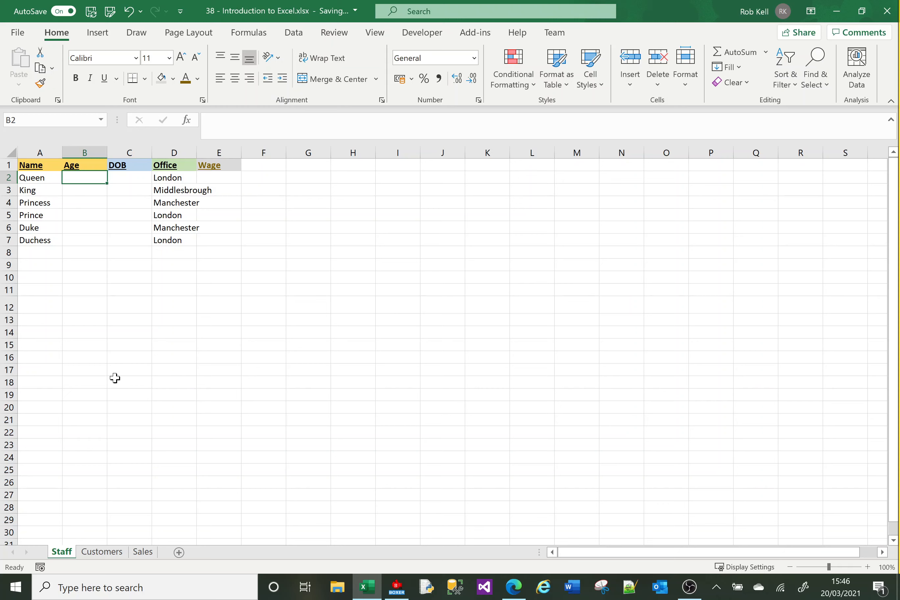
type("67")
key("Return")
type("68")
key("Return")
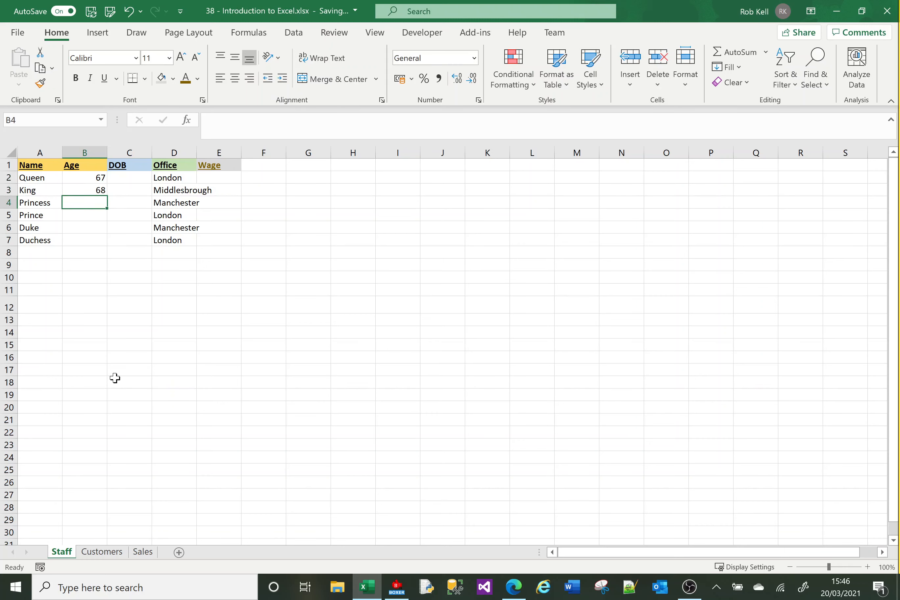
type("25")
key("Return")
Enter the ages 27, 62 and 63 in cells B5 to B7.
type("27")
key("Return")
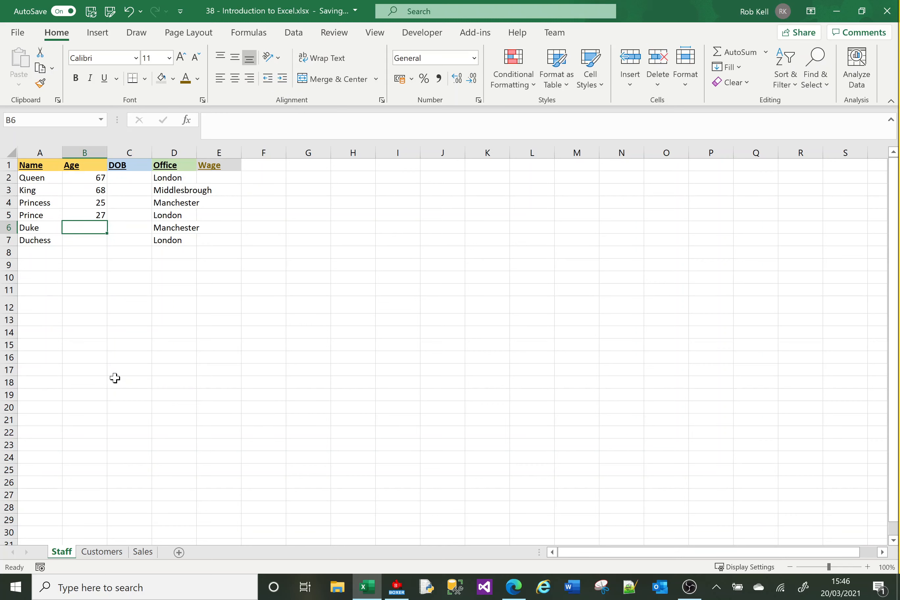
type("62")
key("Return")
type("63")
key("Return")
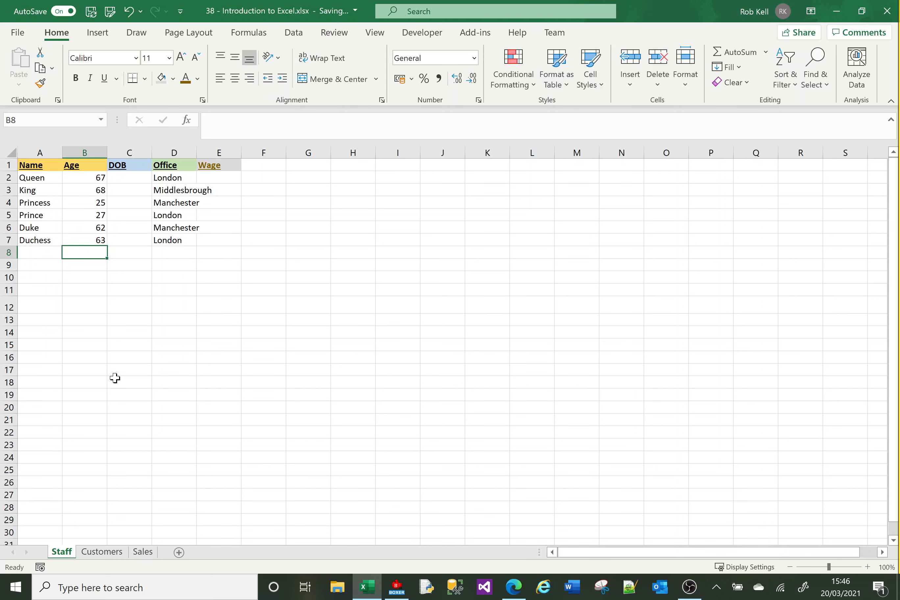
Try left alignment on the Queen's age in cell B2 and switch it back to right alignment.
left_click(29, 180)
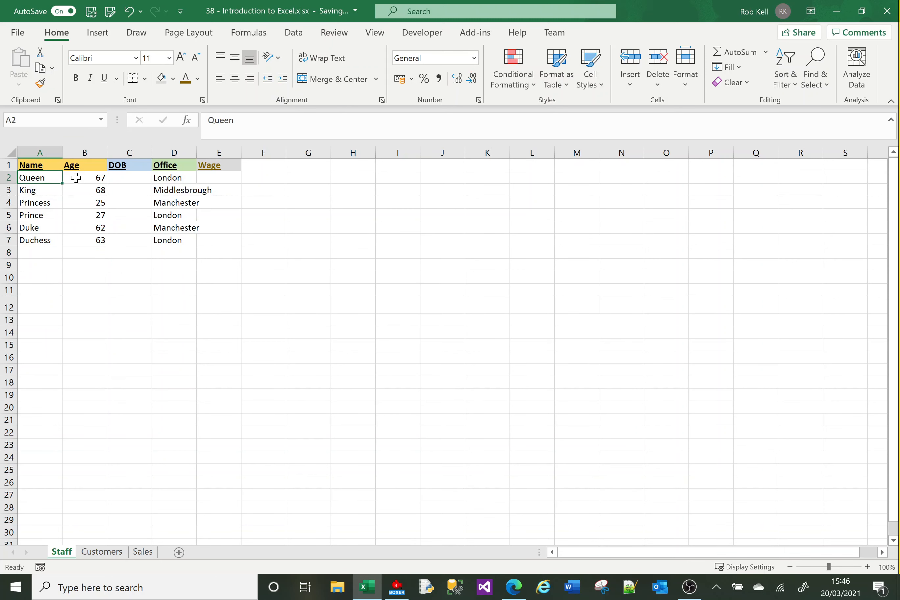
left_click(76, 178)
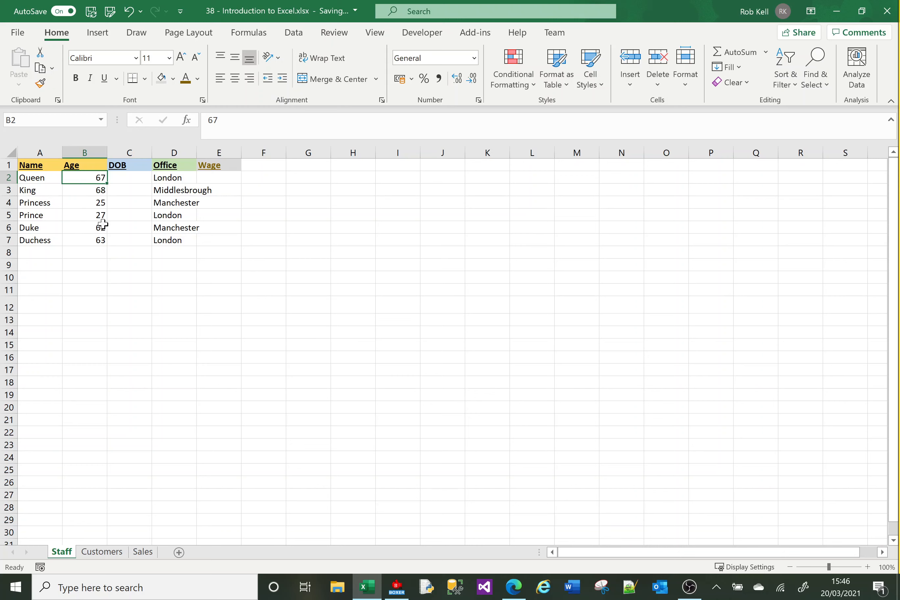
left_click(216, 81)
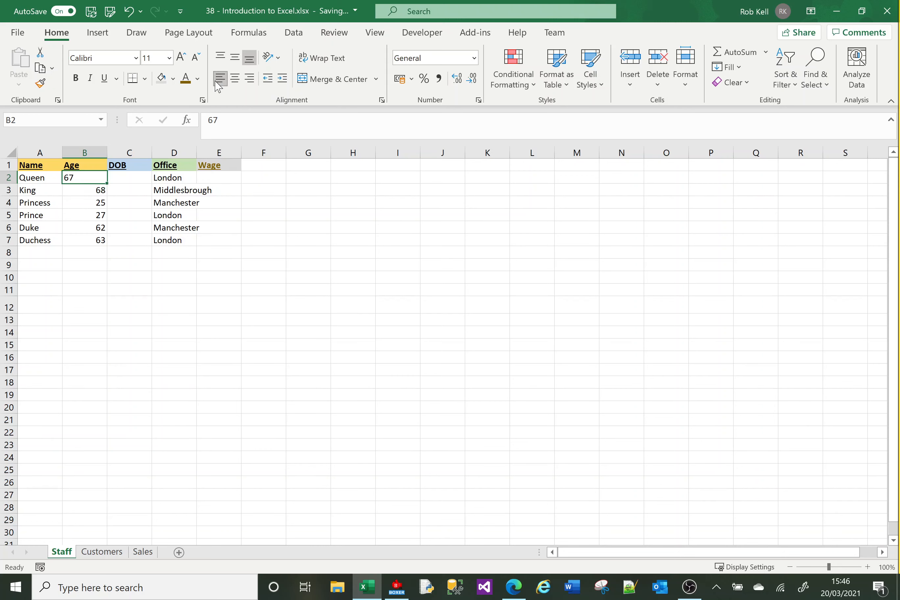
left_click(249, 78)
left_click(102, 218)
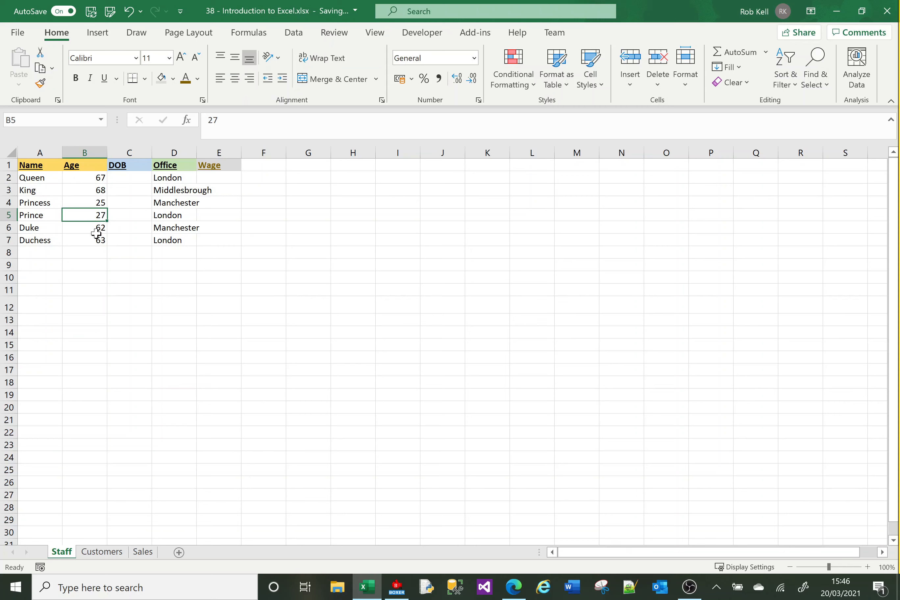
Enter the Queen's date of birth in C2 with slashes and the King's in C3 with an abbreviated month name.
left_click(129, 177)
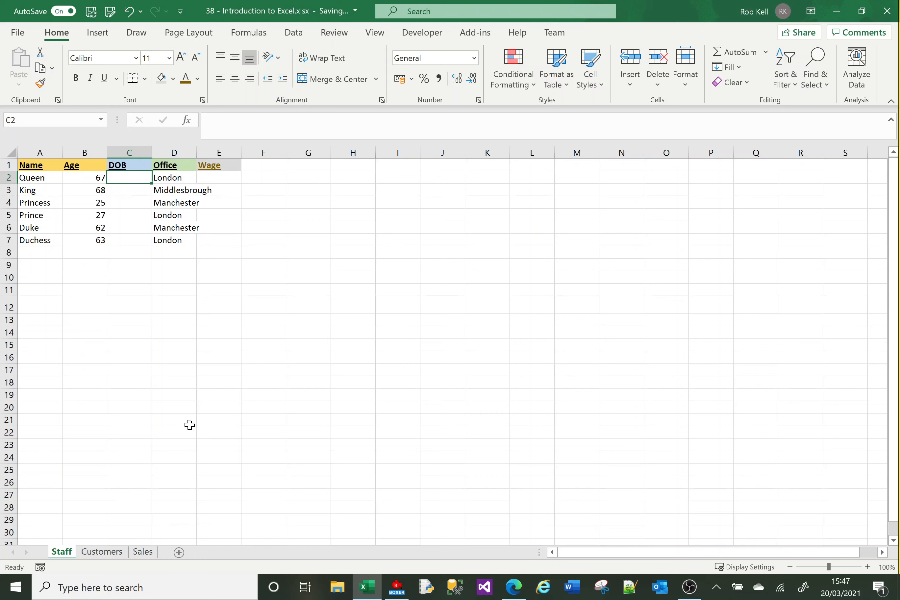
type("01")
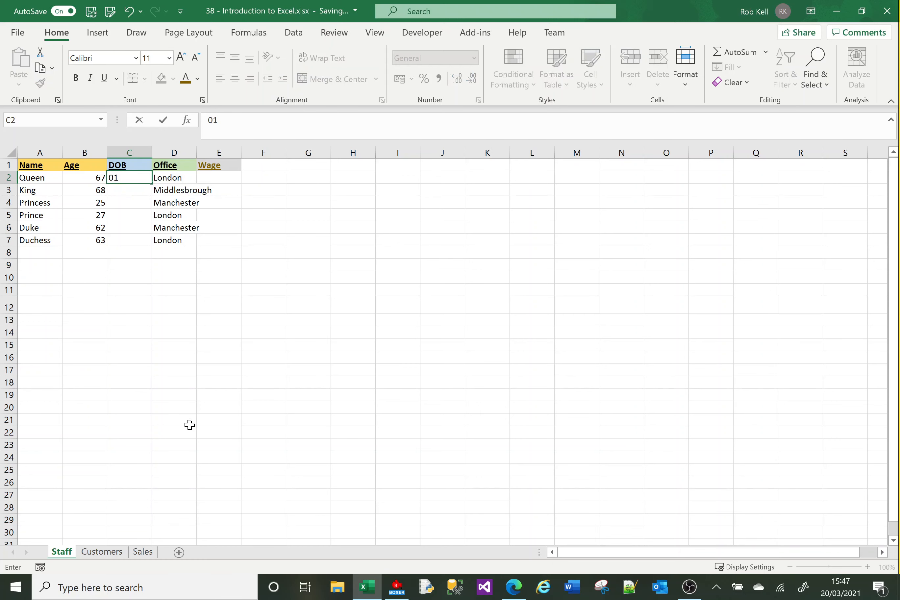
type("/10/1968")
key("ctrl+Return")
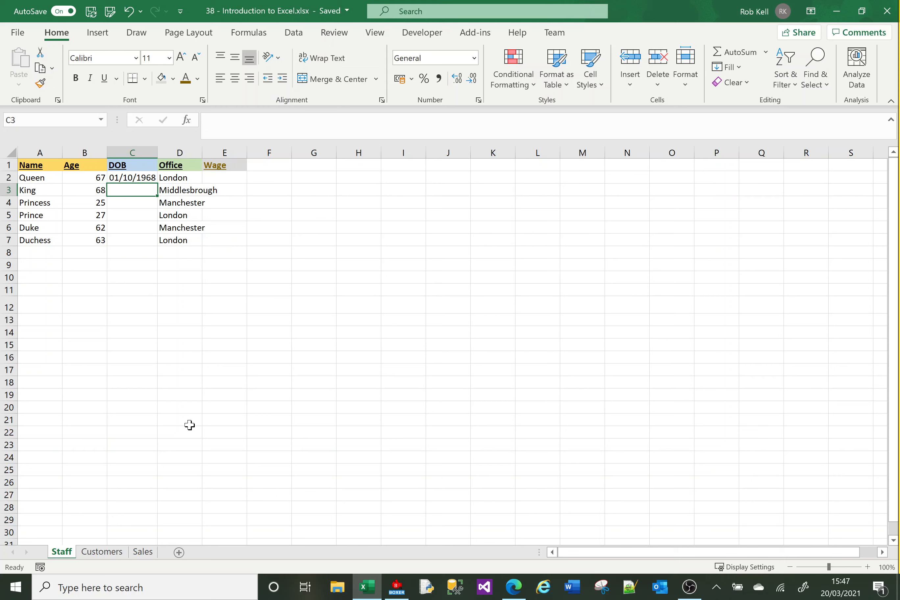
type("10 jan ")
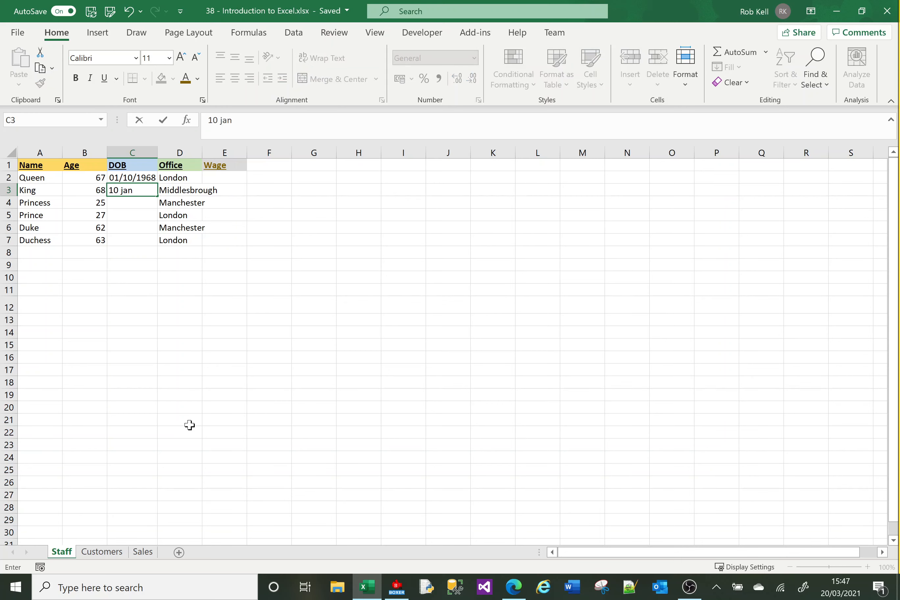
type("1971")
key("Return")
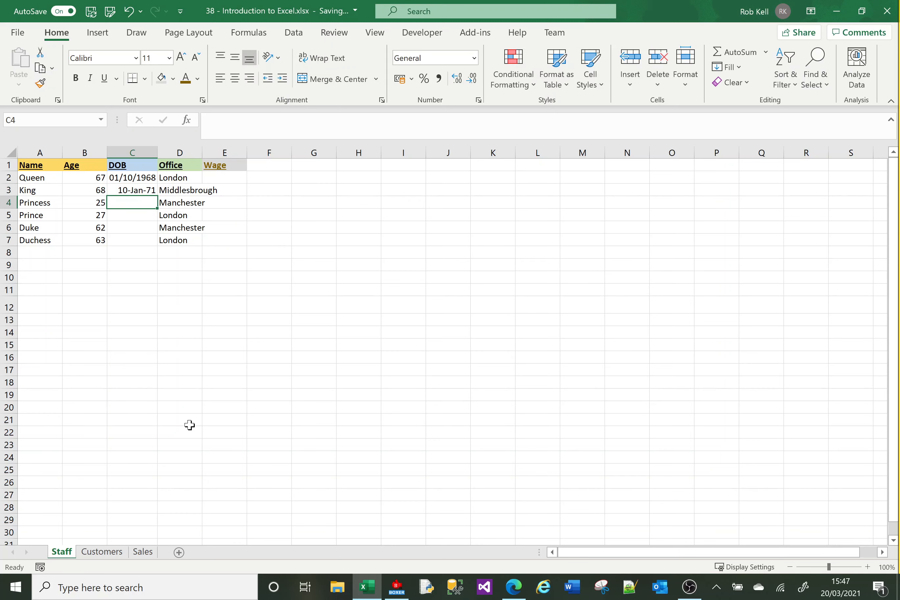
Enter the Princess's date of birth in cell C4 in slash-separated format.
key("Up")
key("Up")
key("Down")
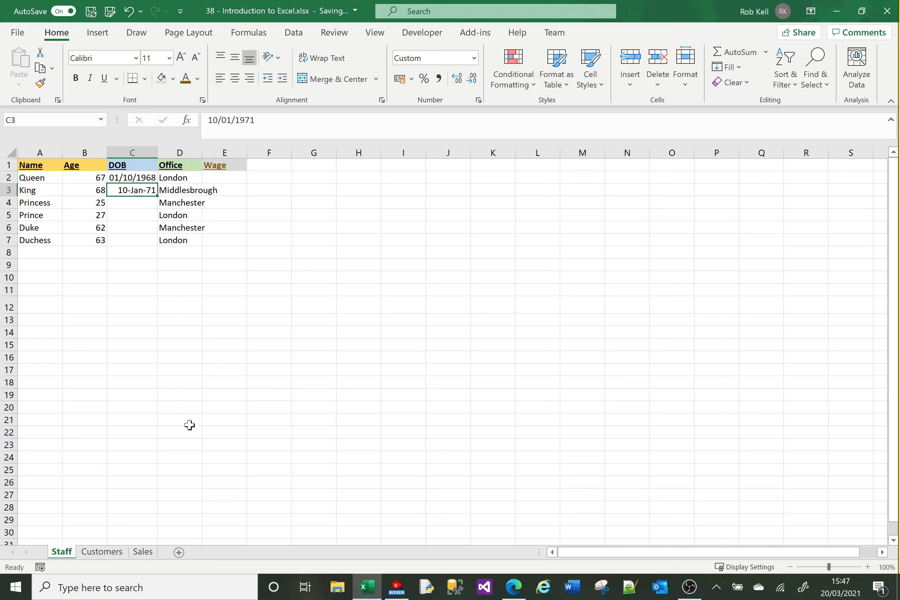
key("Down")
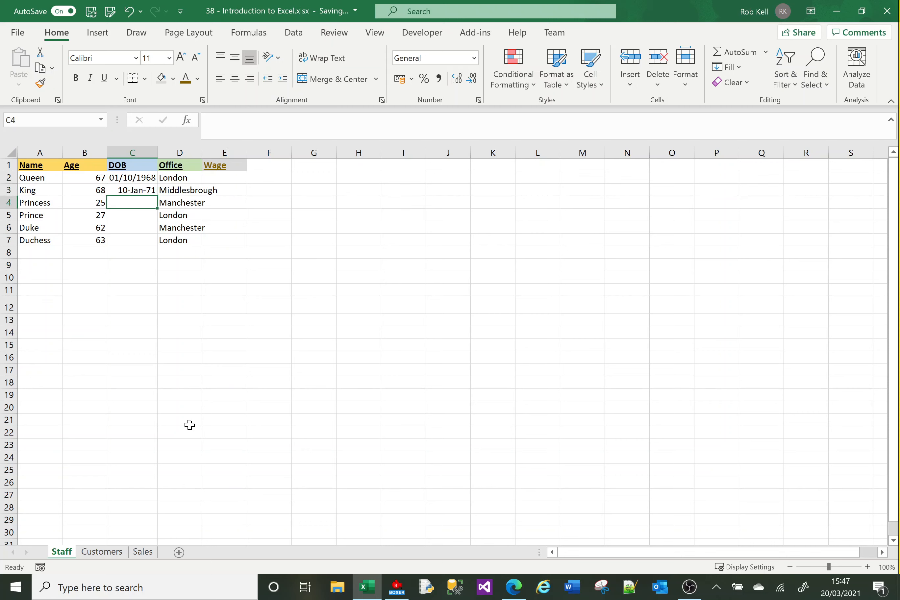
type("01/0")
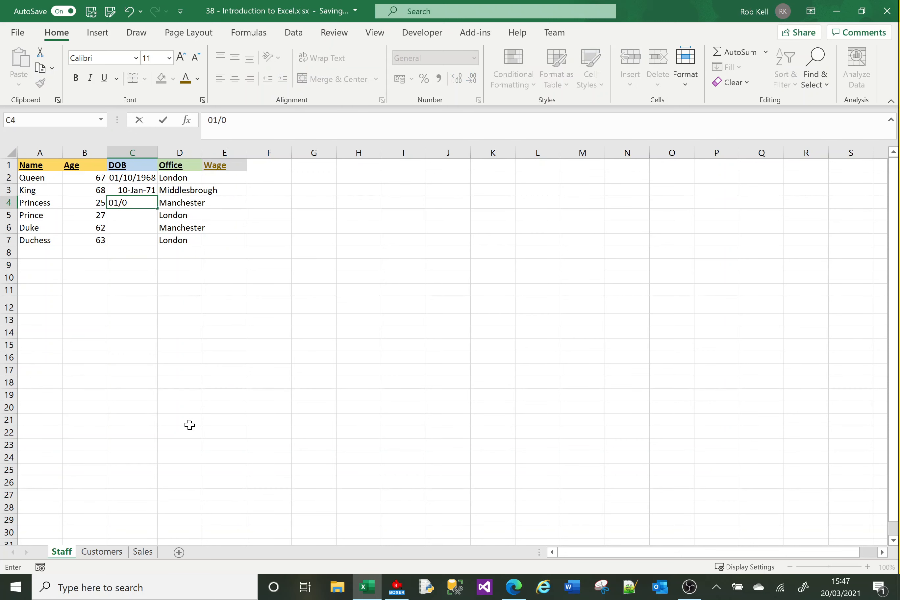
key("BackSpace")
type("09//10")
key("BackSpace")
type("980")
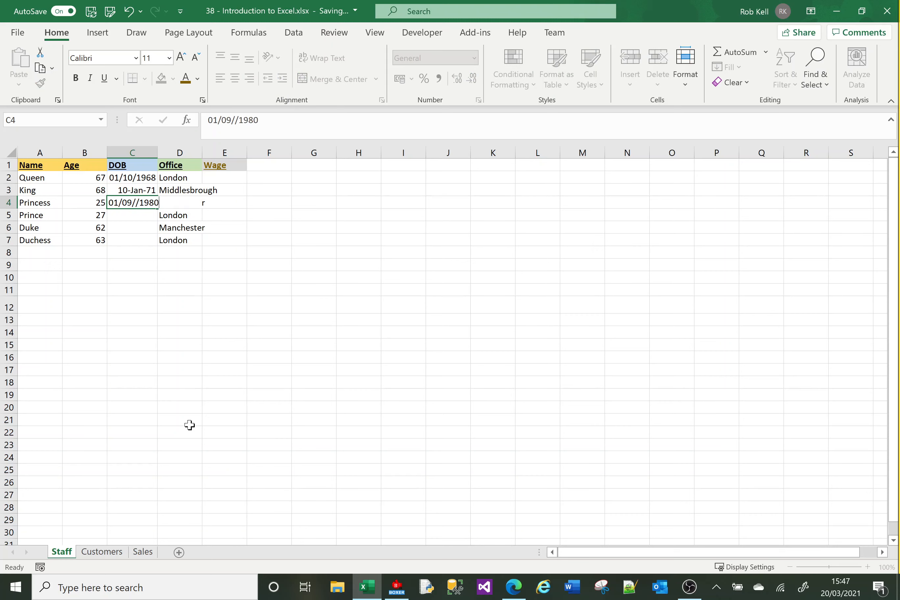
key("Return")
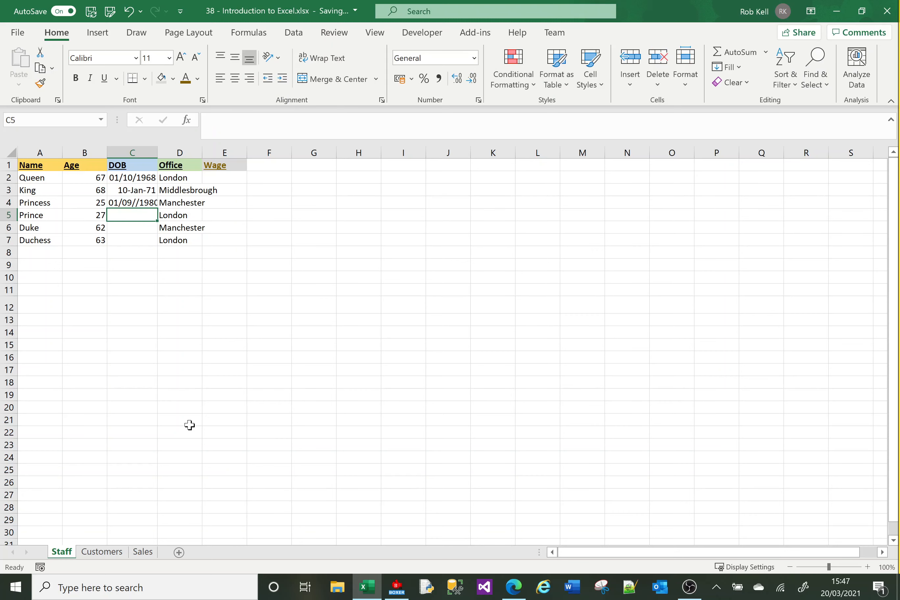
Remove the extra slash from the date of birth in cell C4.
left_click(139, 203)
left_click(241, 120)
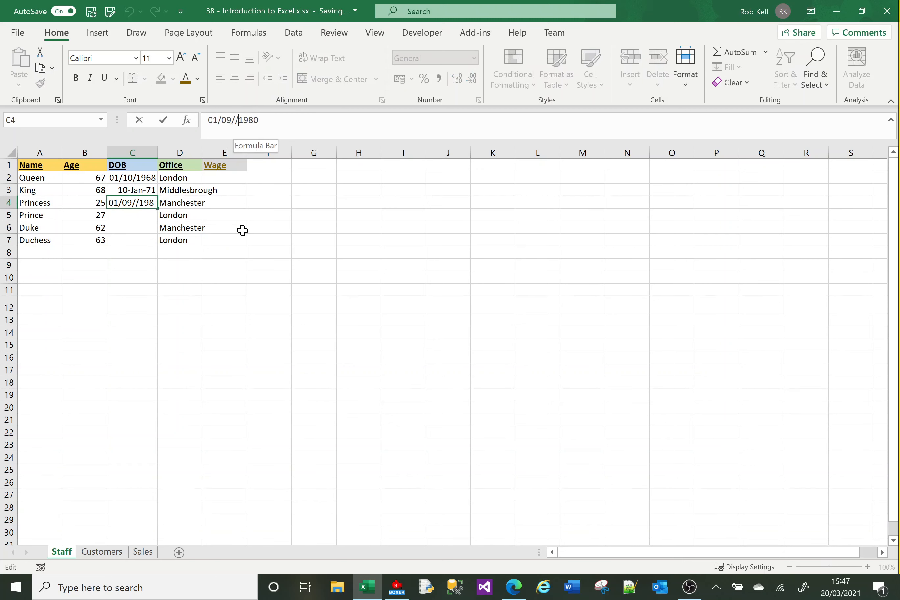
key("BackSpace")
key("Return")
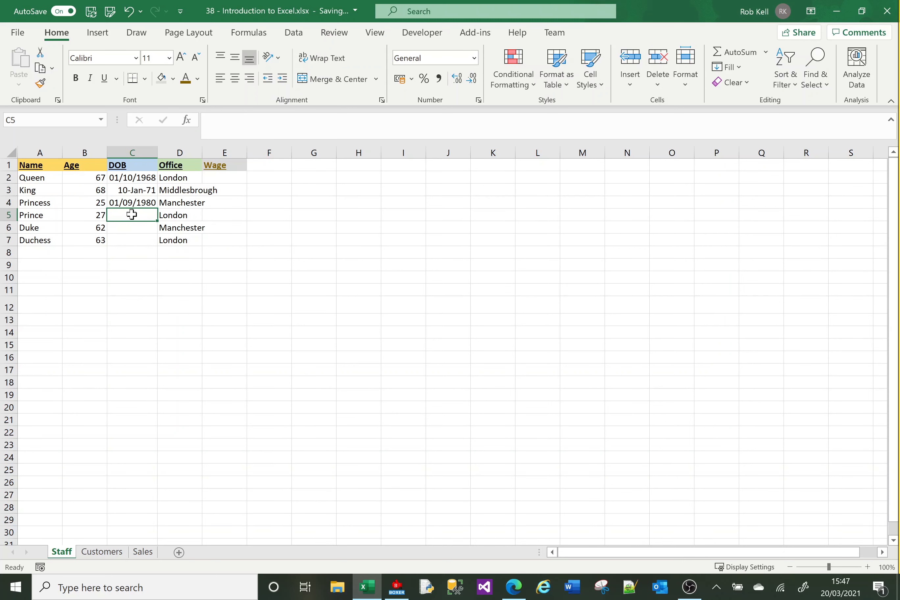
Enter the Prince's date of birth in cell C5, writing the month as an abbreviated name.
left_click(134, 190)
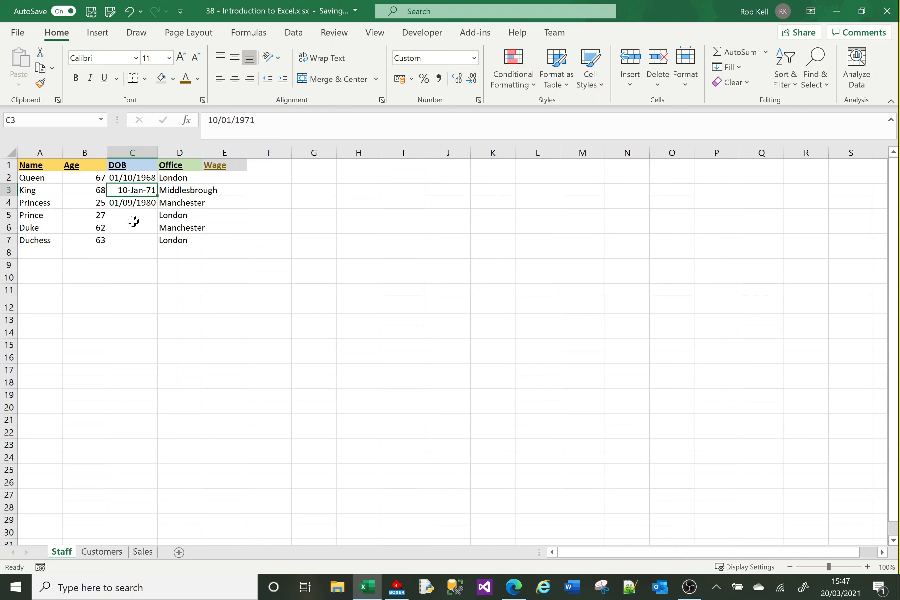
left_click(132, 218)
type("01 Mar")
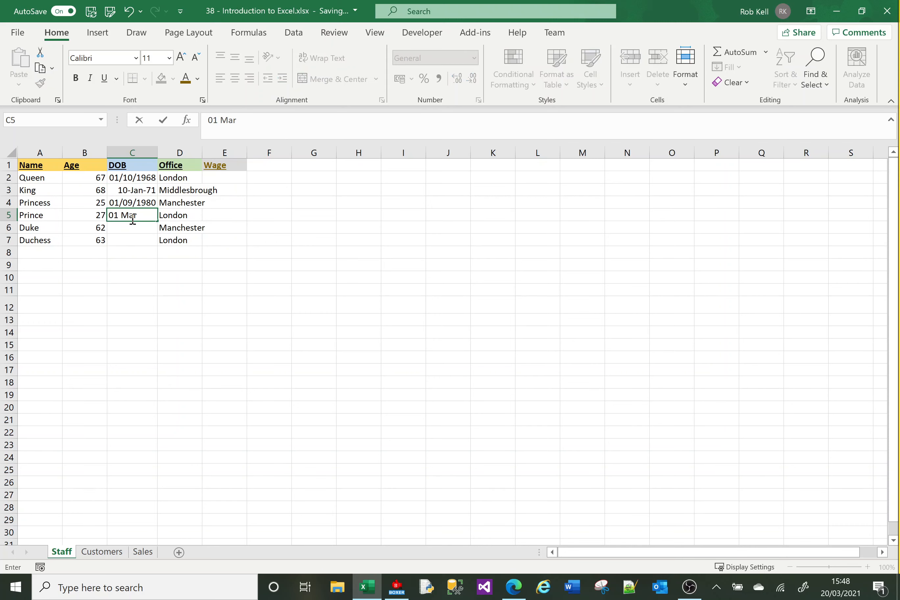
type(" 1979")
key("Return")
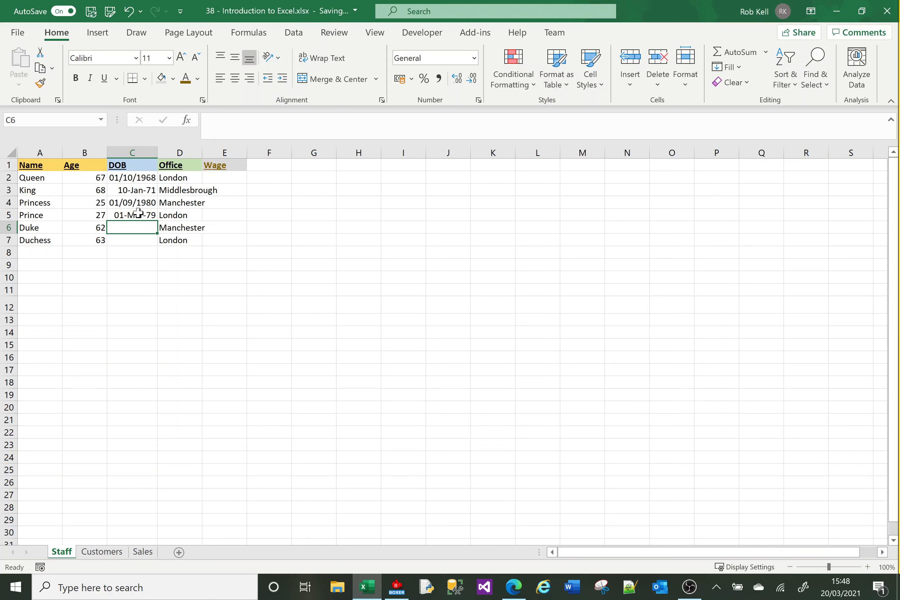
Copy the Prince's date of birth from cell C5 into the Duke's cell C6 and the Duchess's cell C7.
left_click(138, 212)
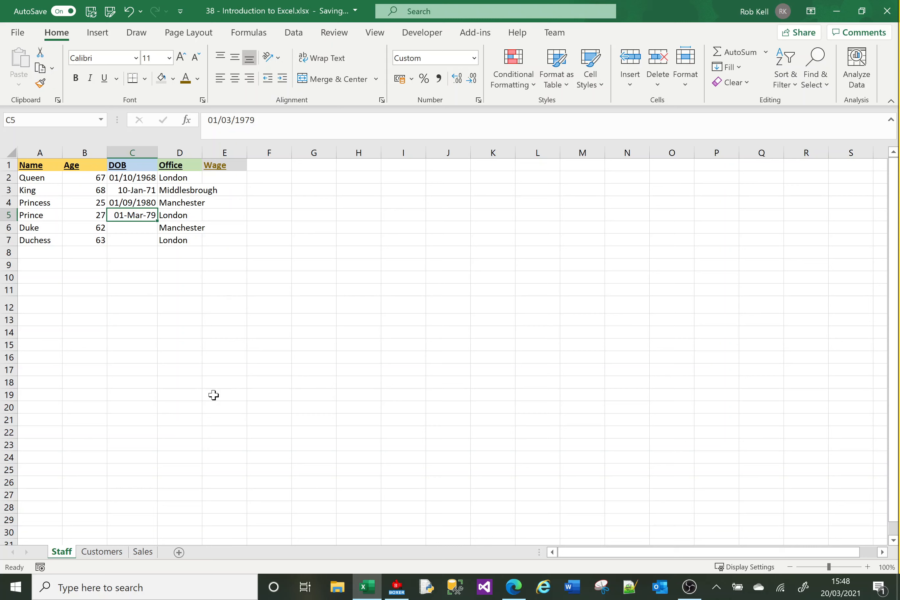
key("ctrl+c")
key("Down")
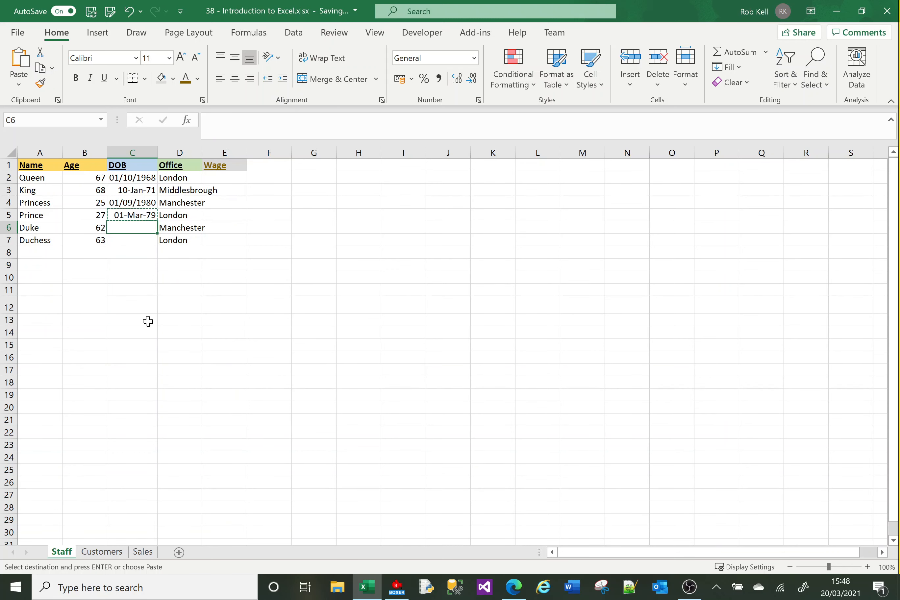
left_click(133, 309)
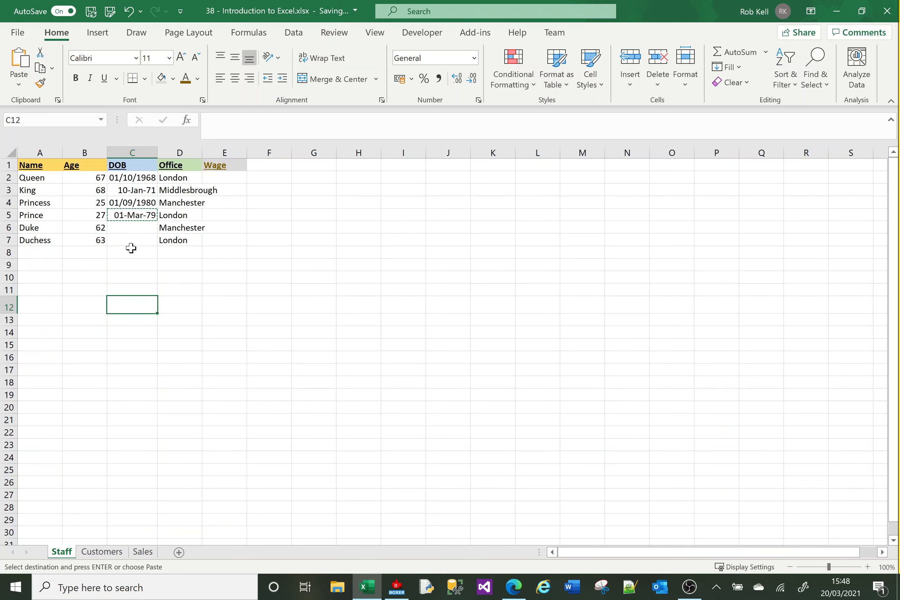
left_click(130, 229)
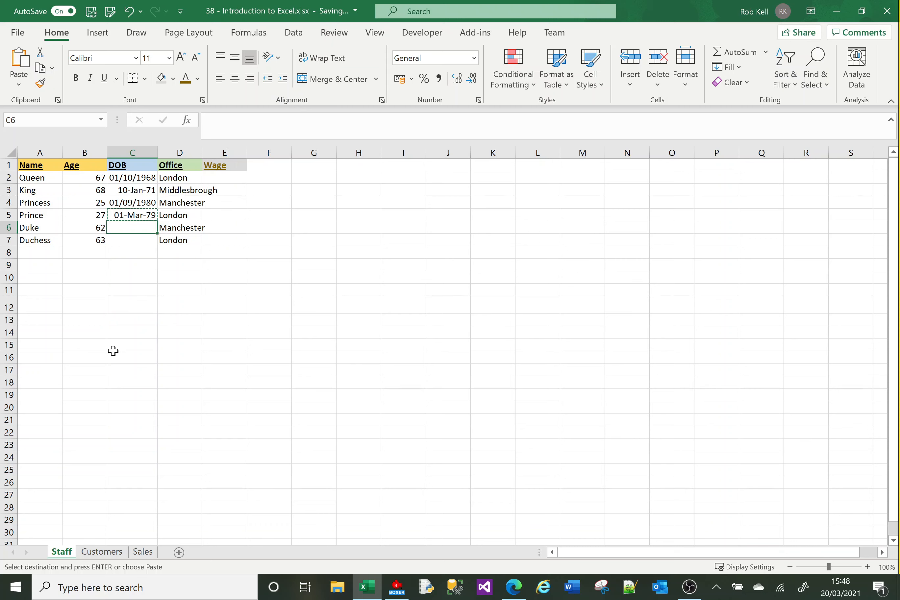
key("ctrl+v")
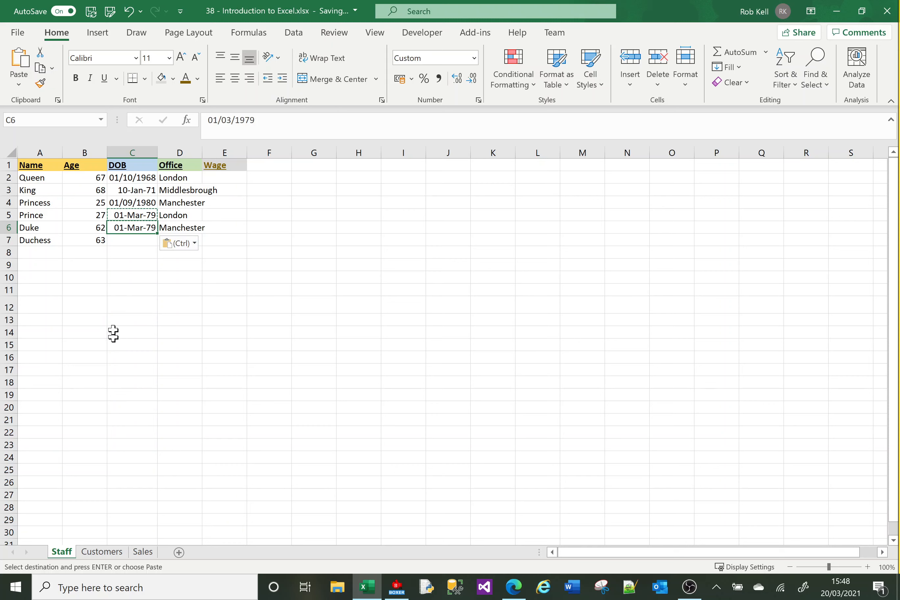
left_click(129, 243)
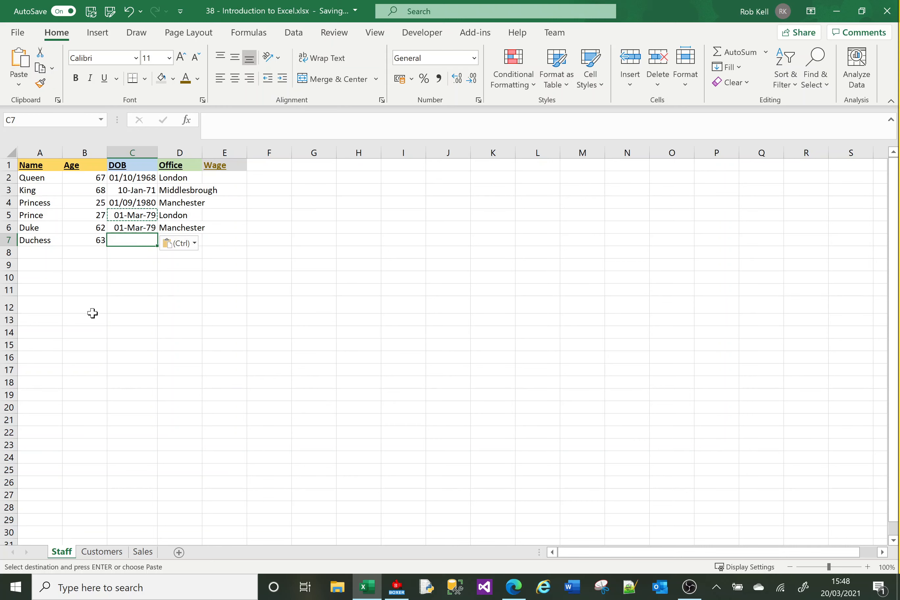
key("Return")
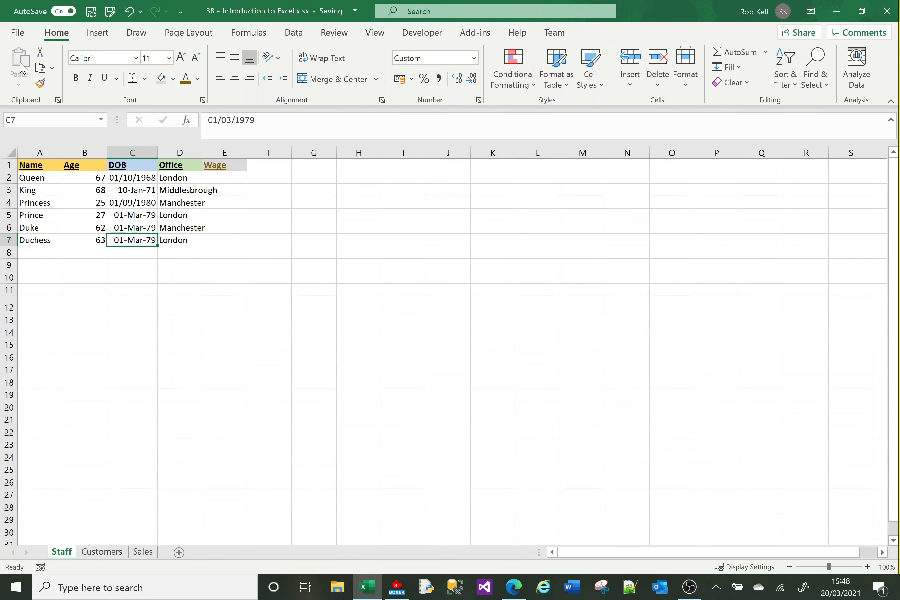
Copy the Princess's office, Manchester, from D4 into the empty cells G4, G7 and I10.
left_click(129, 215)
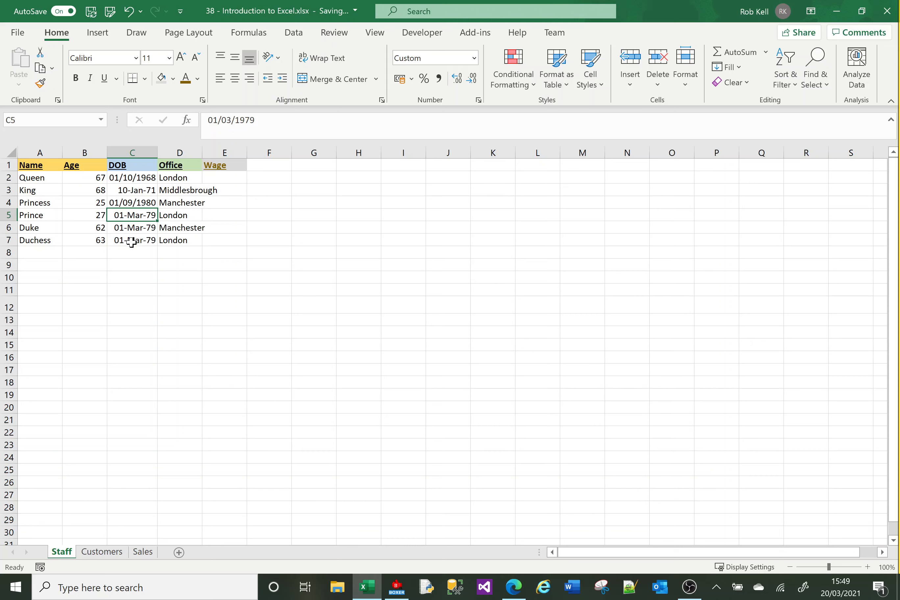
left_click(191, 201)
key("ctrl+c")
left_click(337, 204)
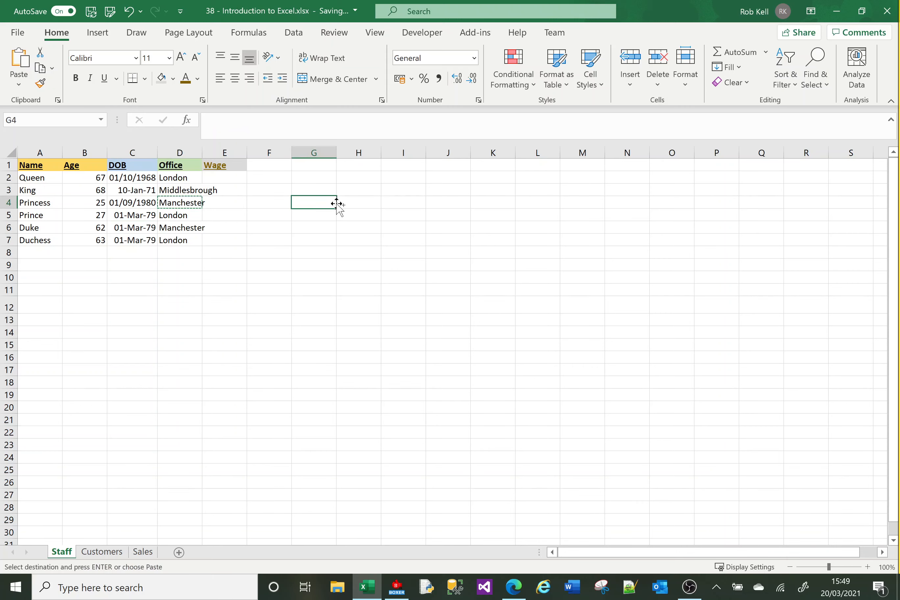
key("ctrl+v")
left_click(332, 245)
key("ctrl+v")
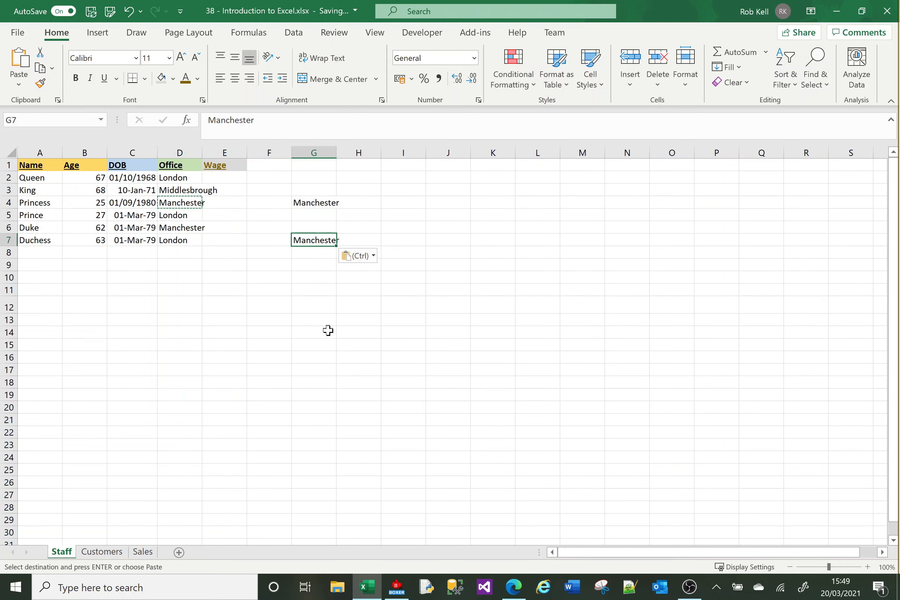
left_click(328, 331)
left_click(416, 275)
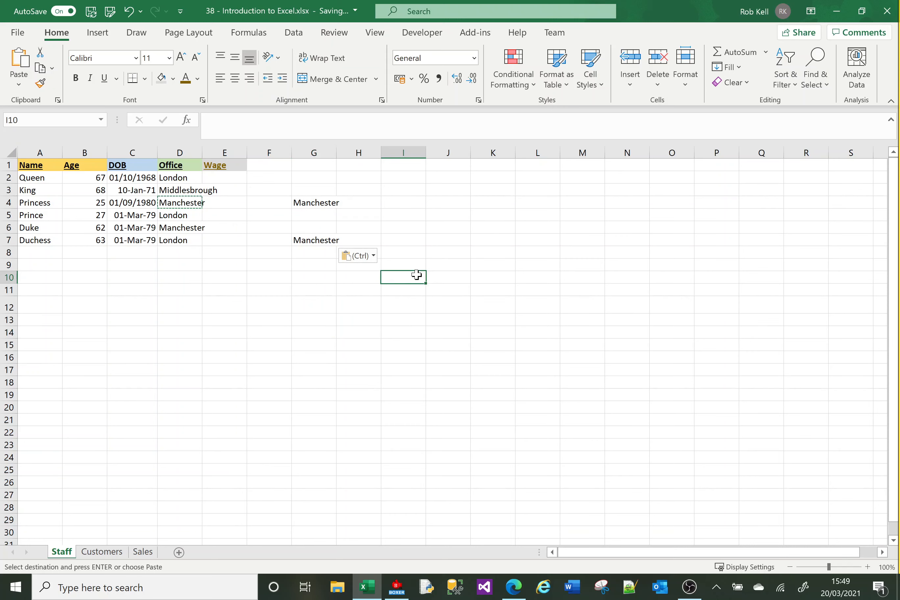
key("Return")
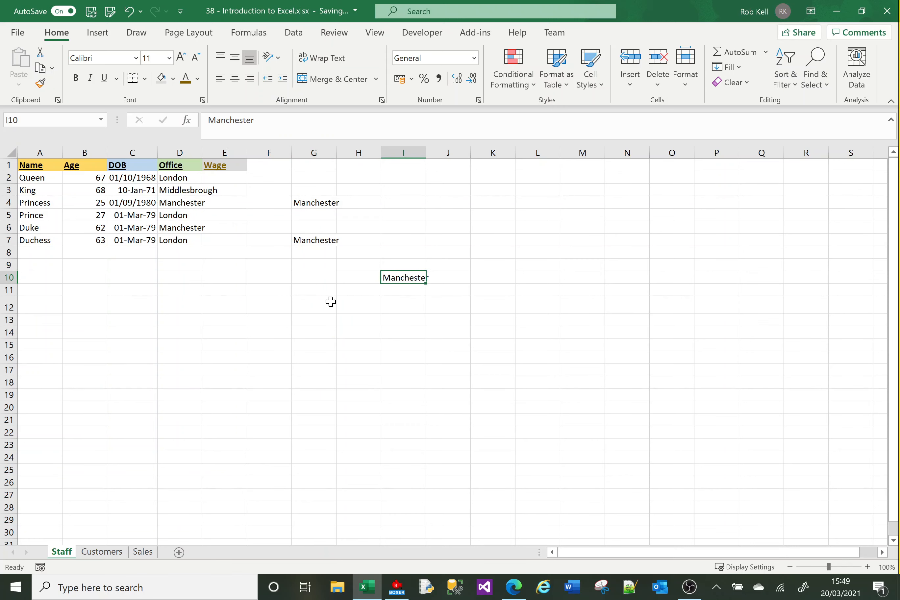
Clear the copied office names by deleting the contents of range F3:J13.
left_click_drag(289, 190, 440, 321)
key("Delete")
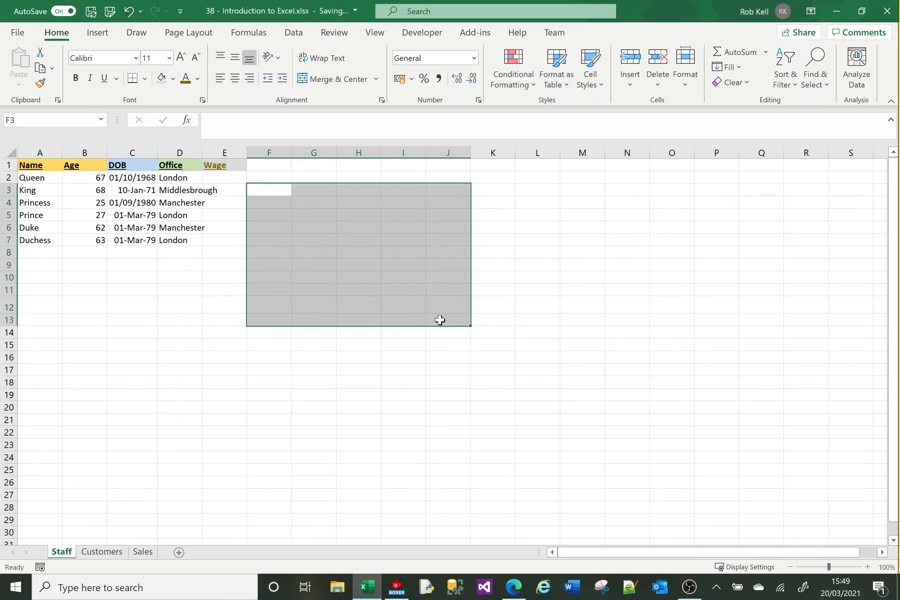
left_click(440, 320)
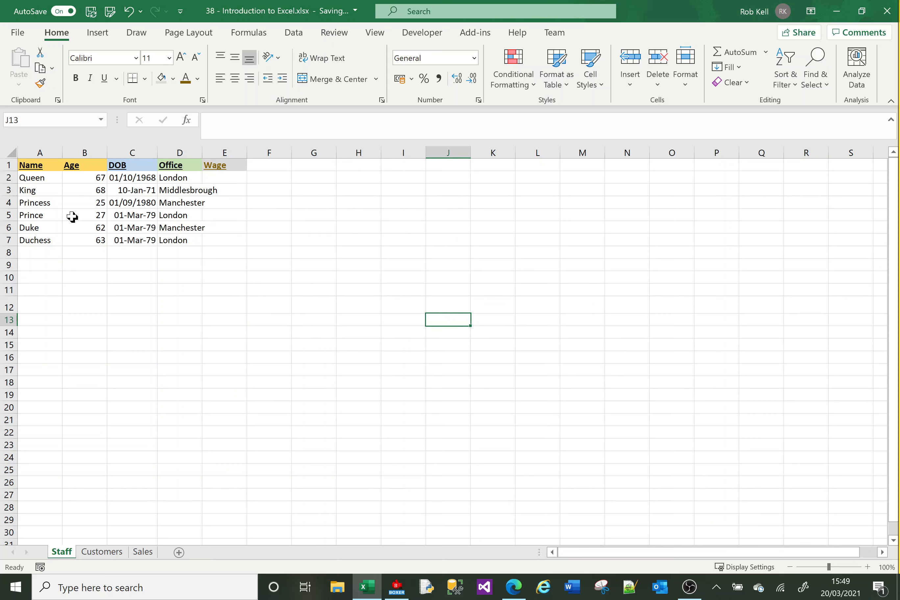
Examine the font, border, fill, alignment and number settings in the Format Cells dialog for cell A2.
left_click(42, 180)
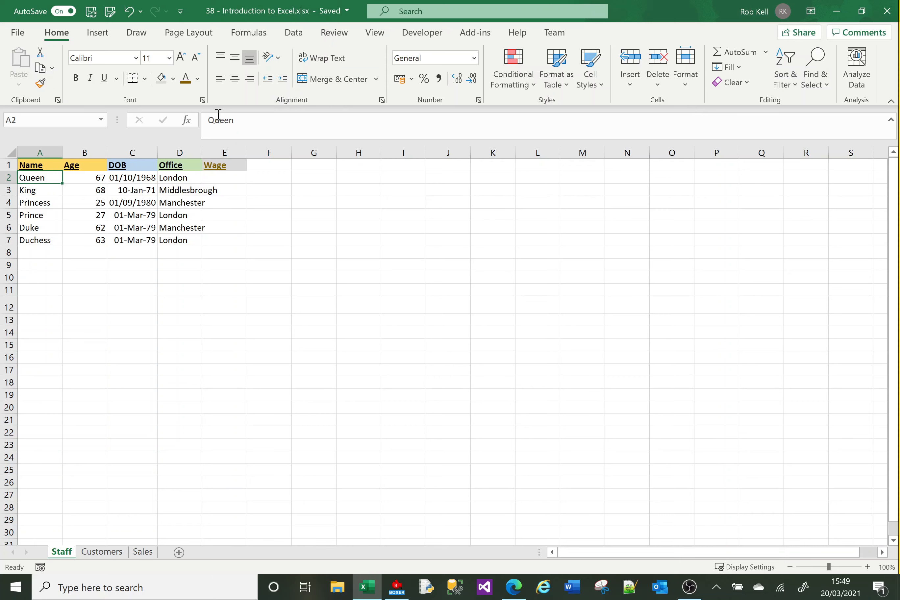
left_click(203, 101)
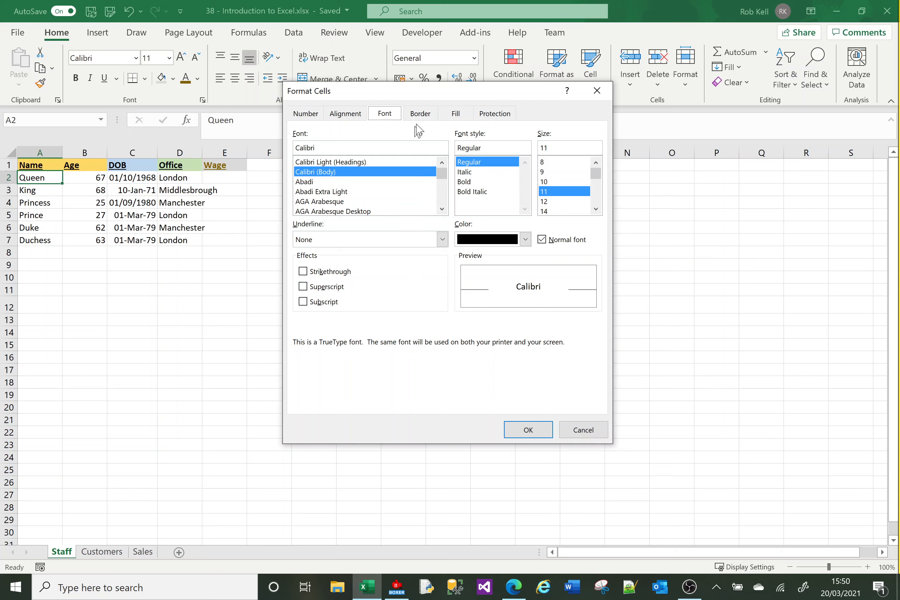
left_click(421, 115)
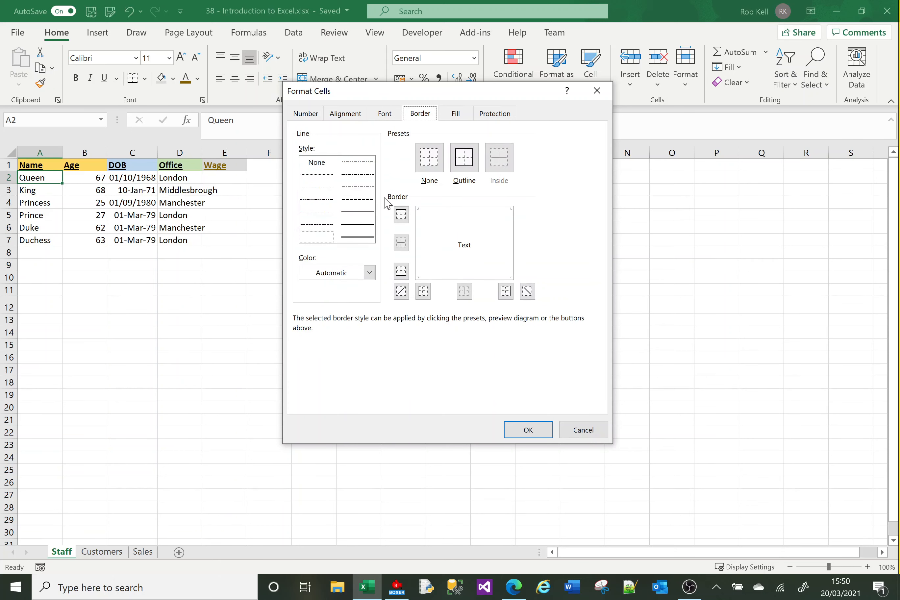
left_click(456, 115)
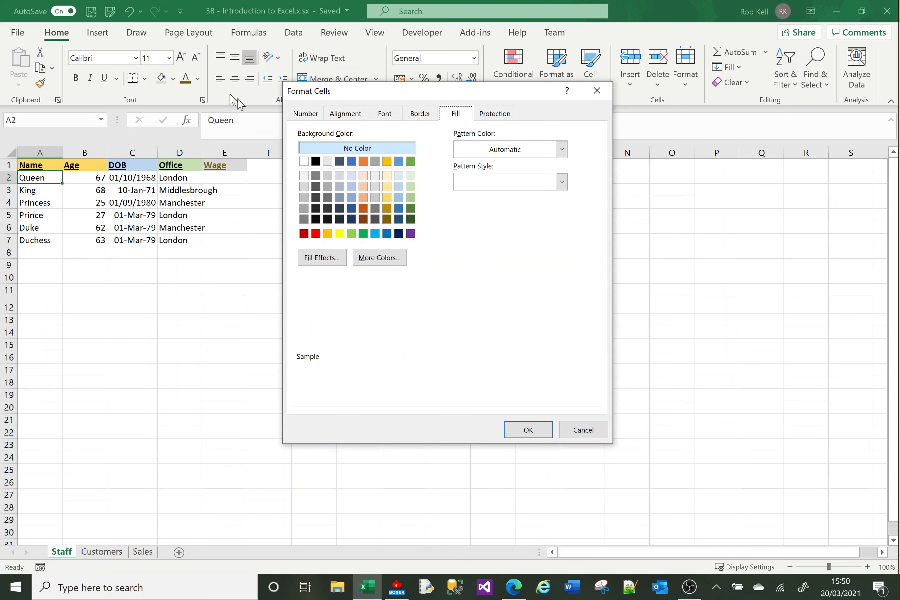
left_click(594, 431)
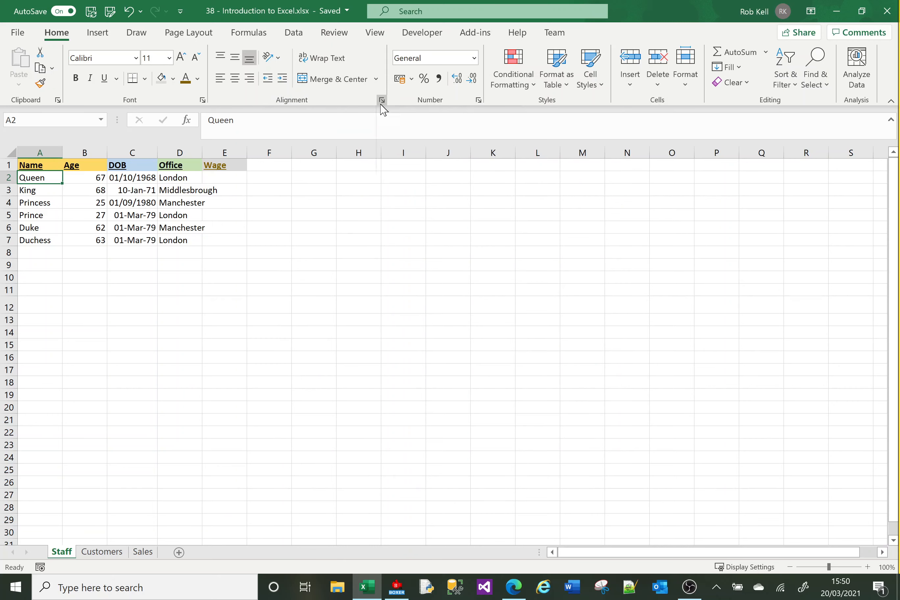
left_click(382, 100)
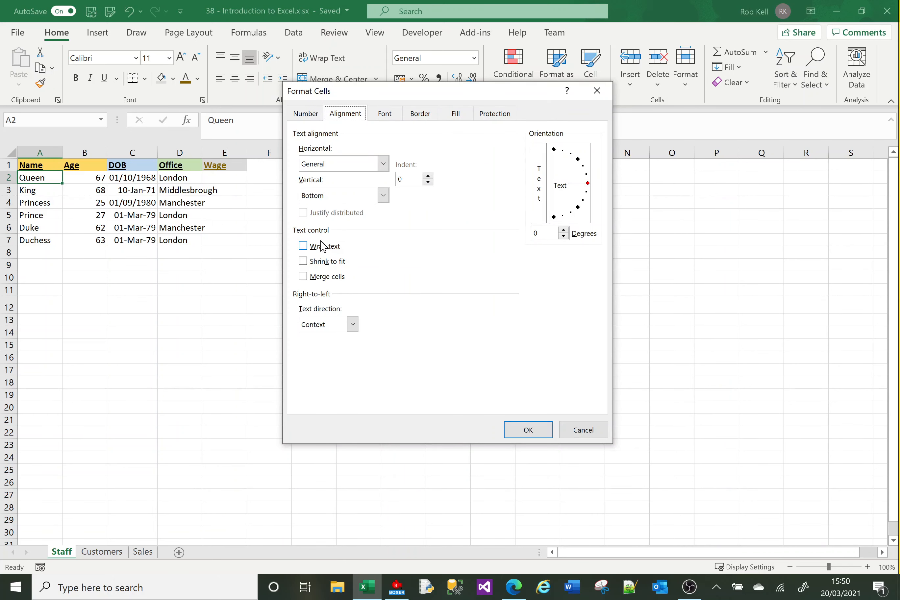
left_click(583, 430)
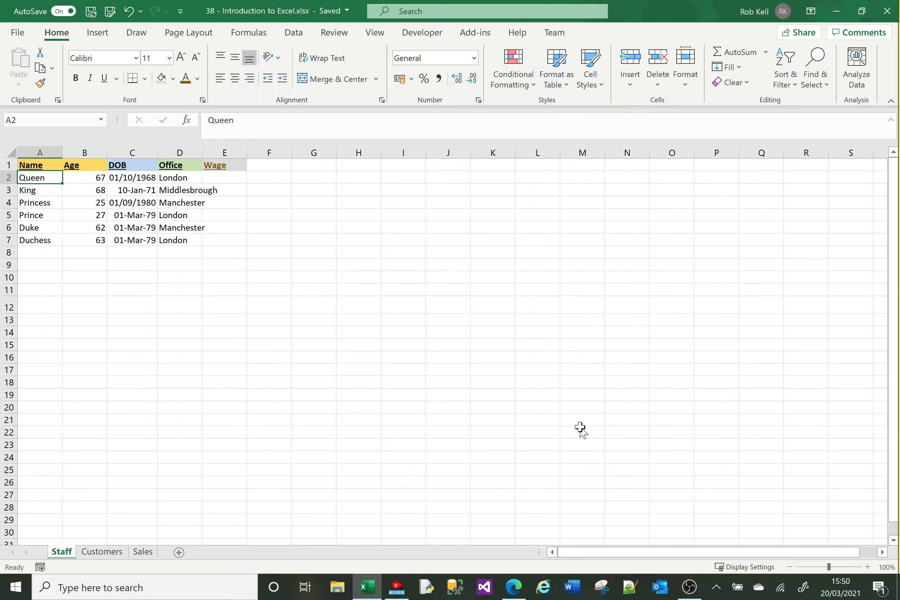
left_click(479, 101)
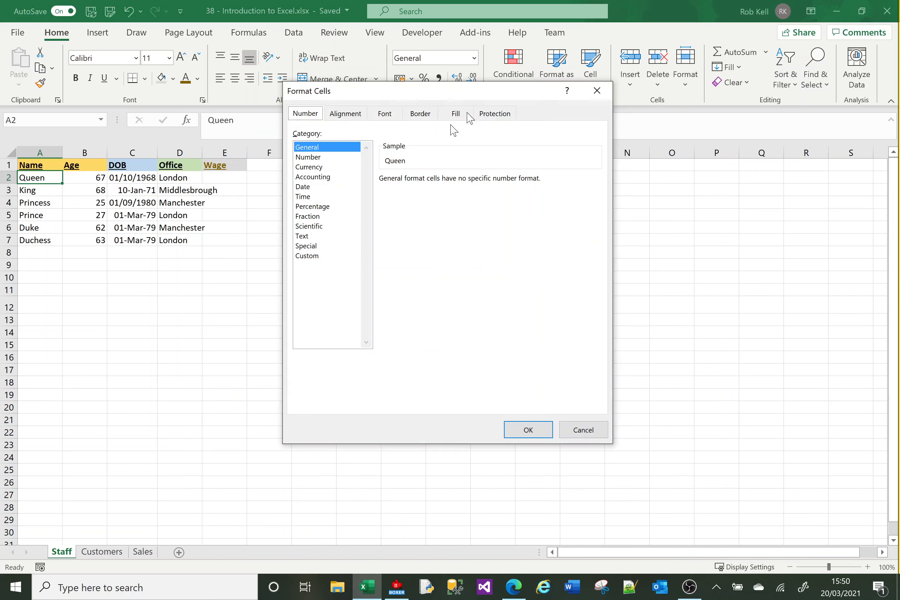
left_click(584, 430)
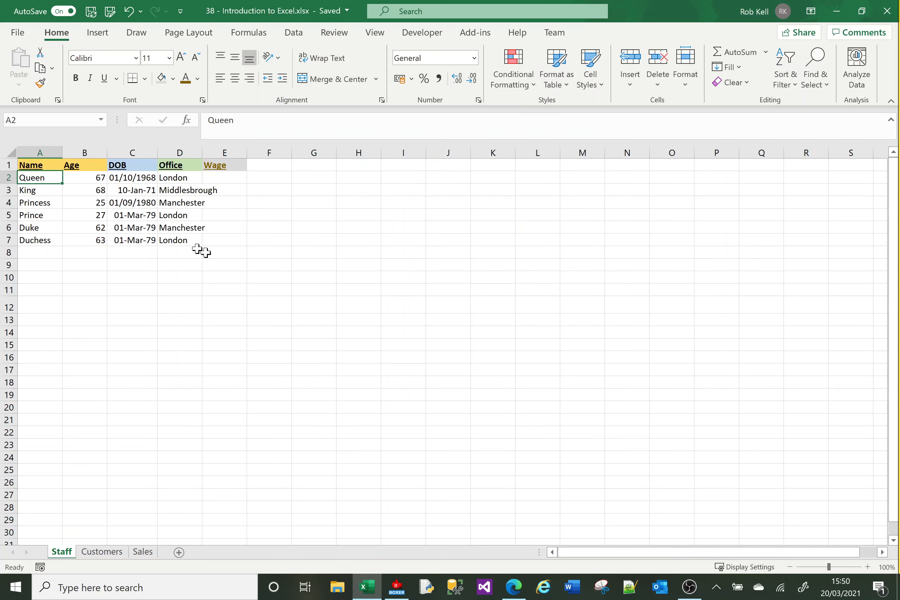
Format the dates of birth in C2:C7 with the Date type 14/03/2012, English (United Kingdom).
left_click(134, 252)
left_click_drag(132, 178, 130, 238)
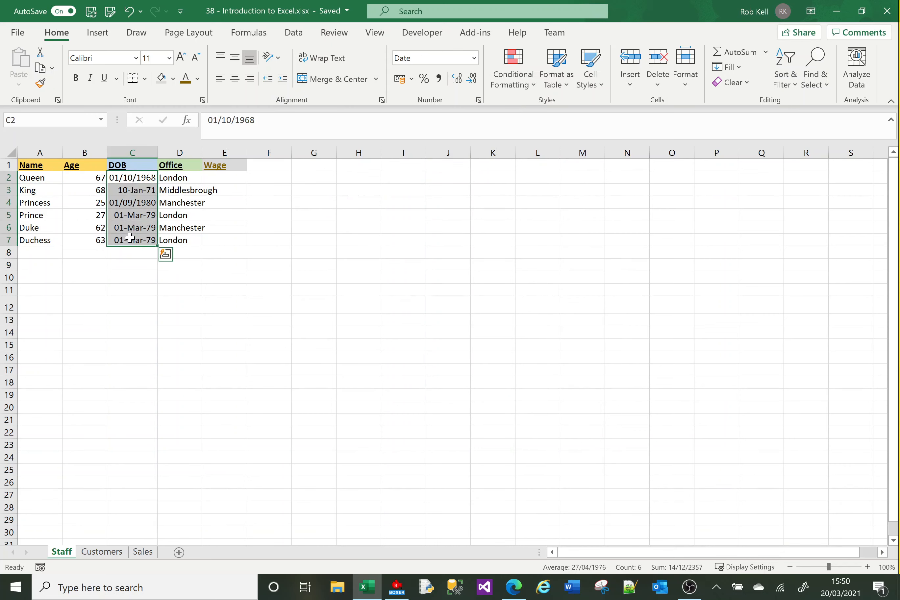
left_click(479, 100)
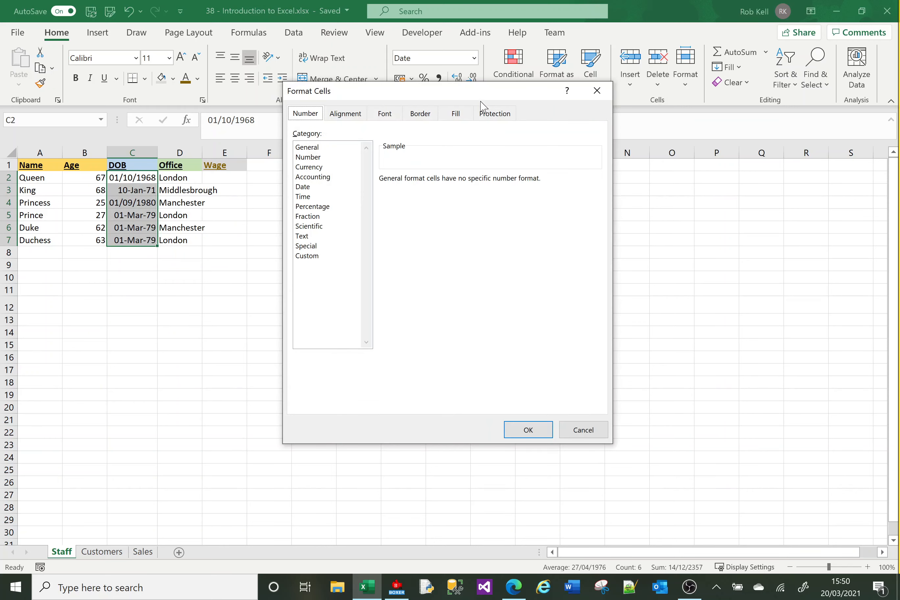
left_click(317, 188)
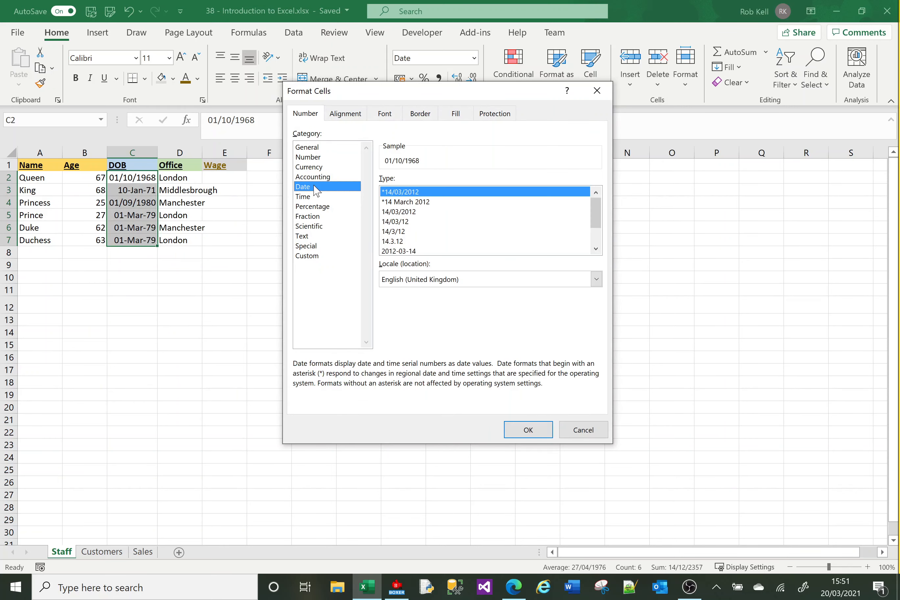
left_click(596, 249)
left_click(596, 249)
left_click(596, 249)
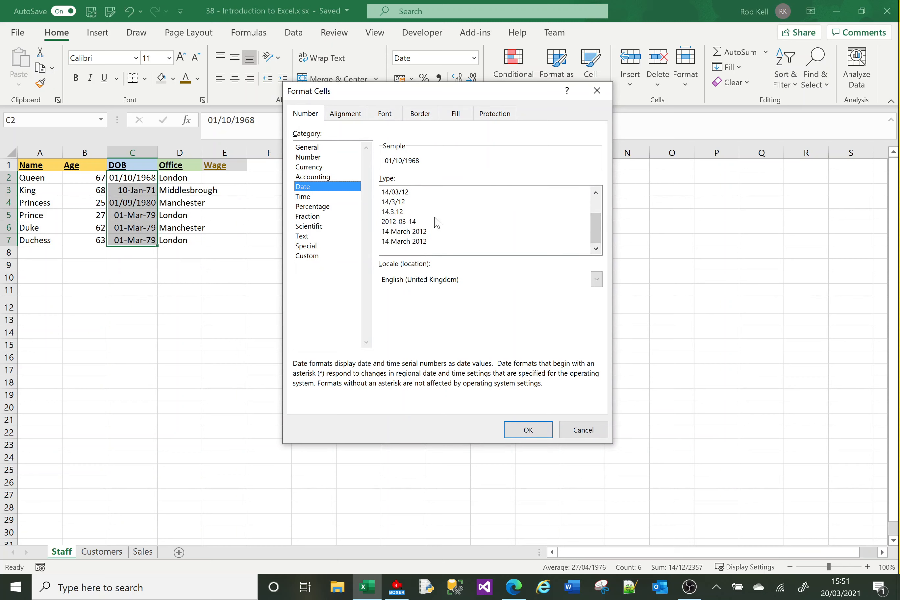
left_click(596, 208)
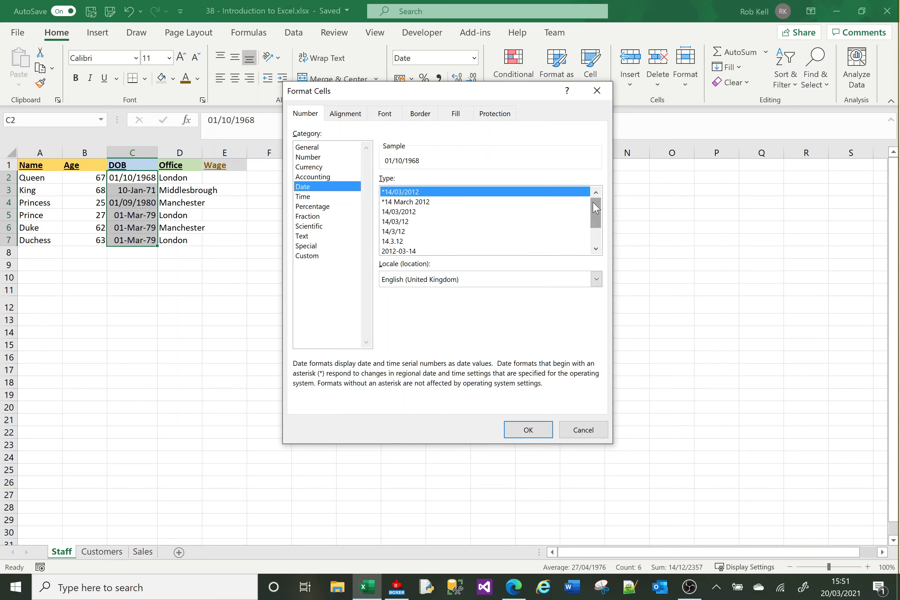
left_click(433, 212)
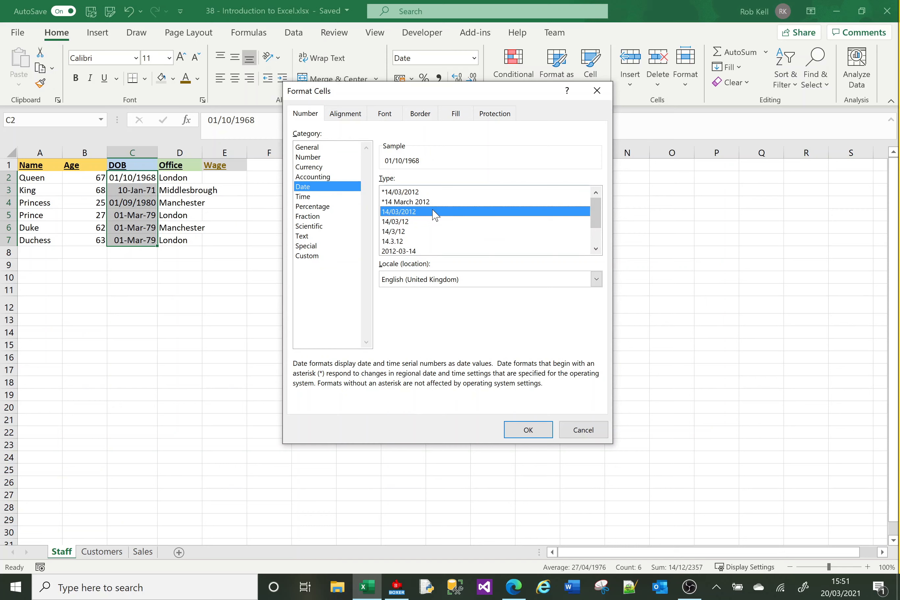
left_click(529, 430)
Enter the sample date 12 Oct 1990 in cell C10.
left_click(140, 278)
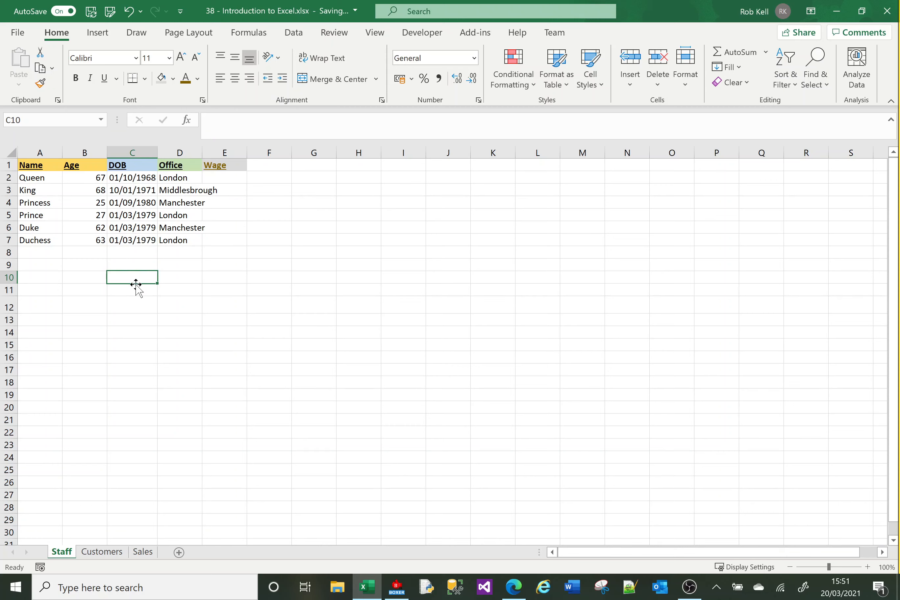
type("12")
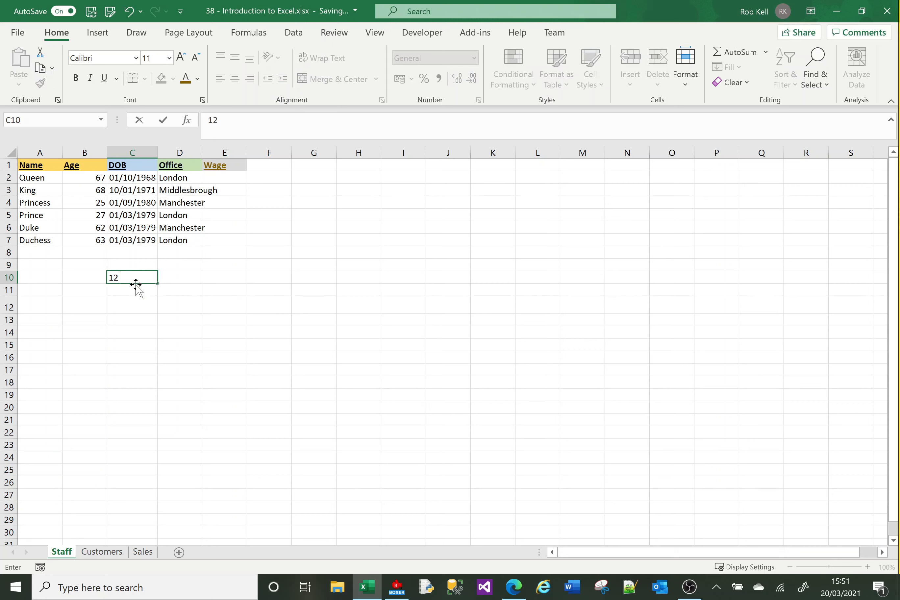
type(" Oct 1990")
key("Return")
left_click(150, 349)
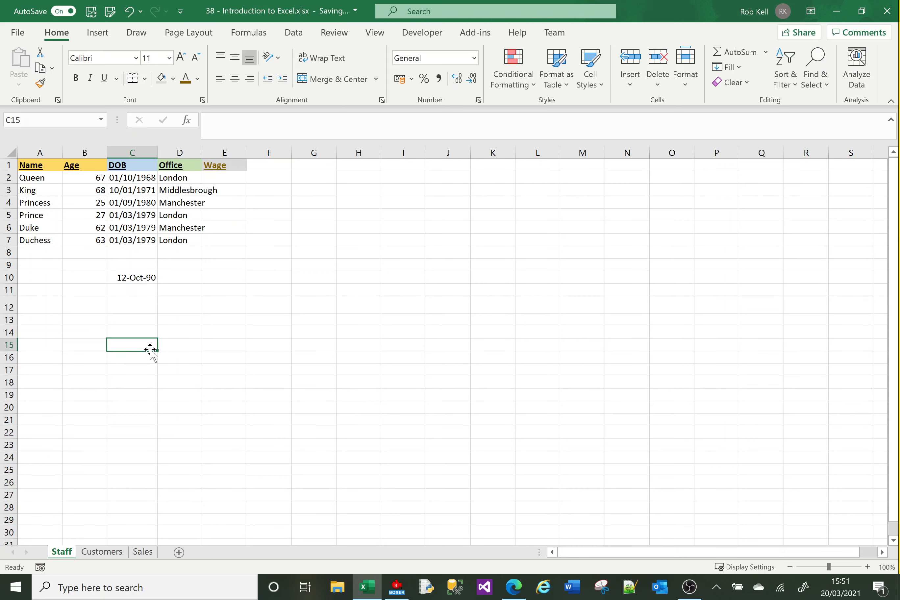
Compare the date formats of cells C10 and C7 and read the description of Format Painter.
left_click(135, 276)
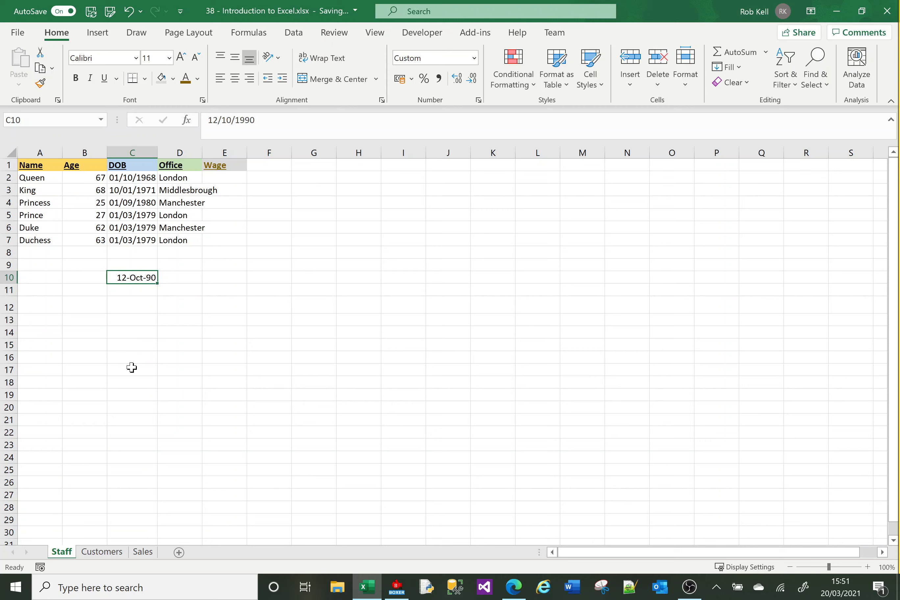
left_click(129, 241)
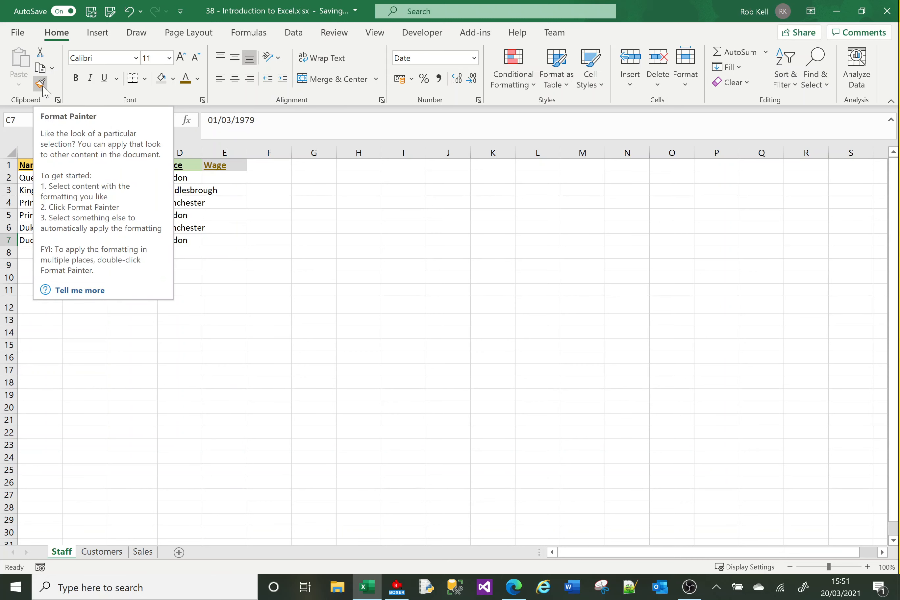
left_click(81, 341)
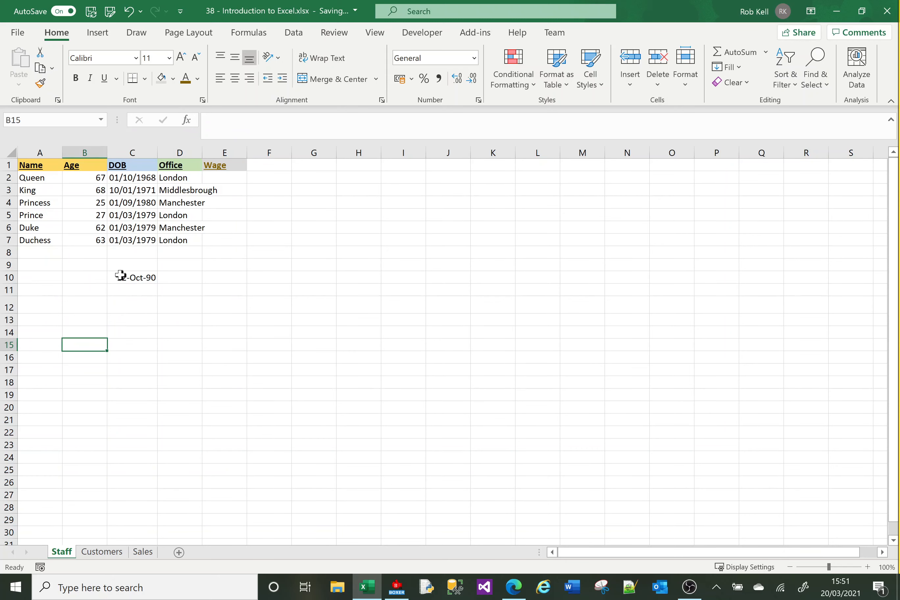
left_click(122, 277)
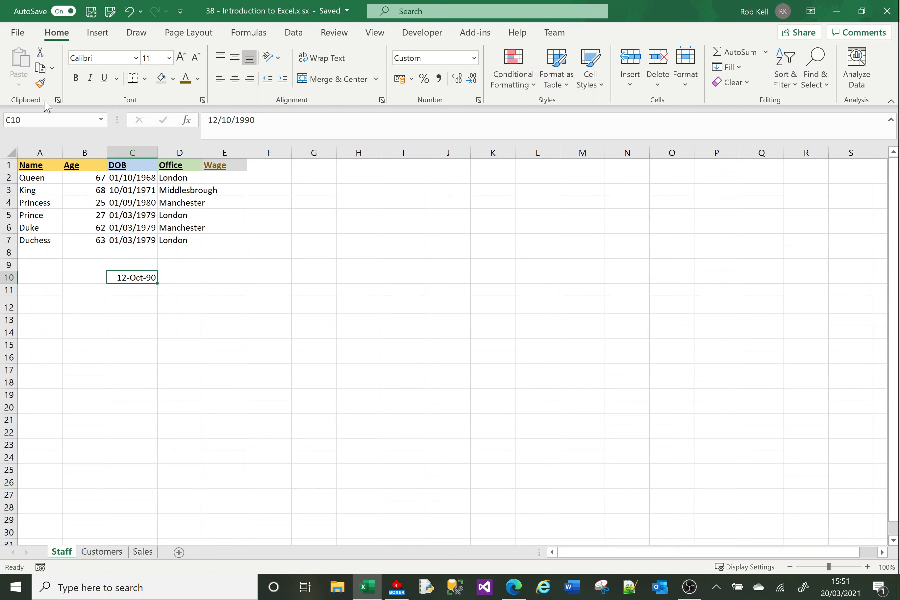
left_click(40, 84)
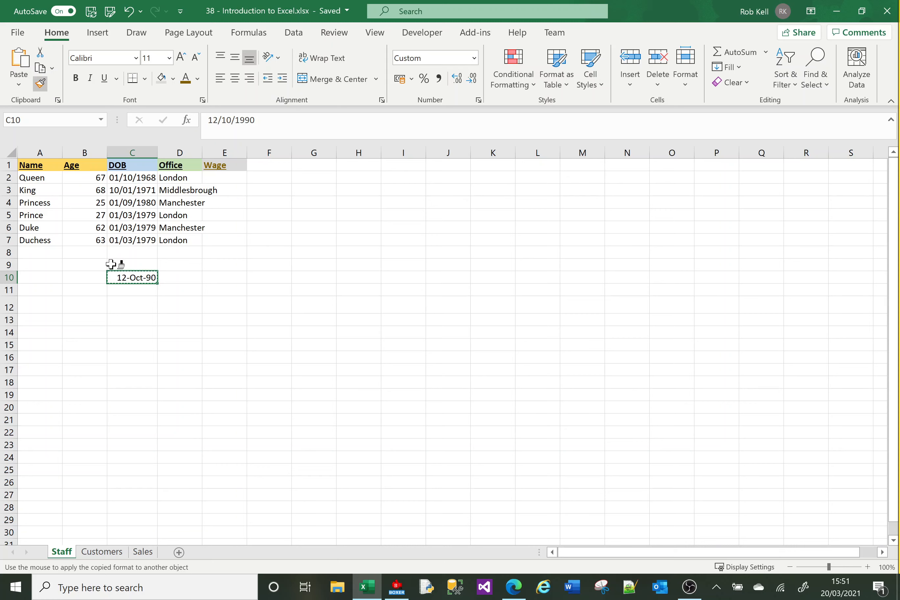
key("Escape")
Copy the date format of cell C7 onto the sample date in C10 with Format Painter.
left_click(131, 237)
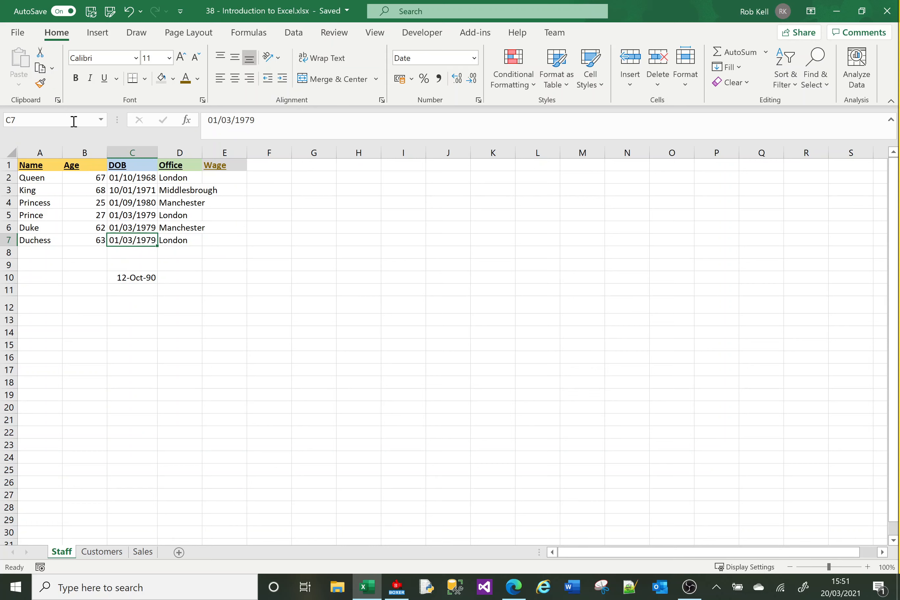
left_click(40, 83)
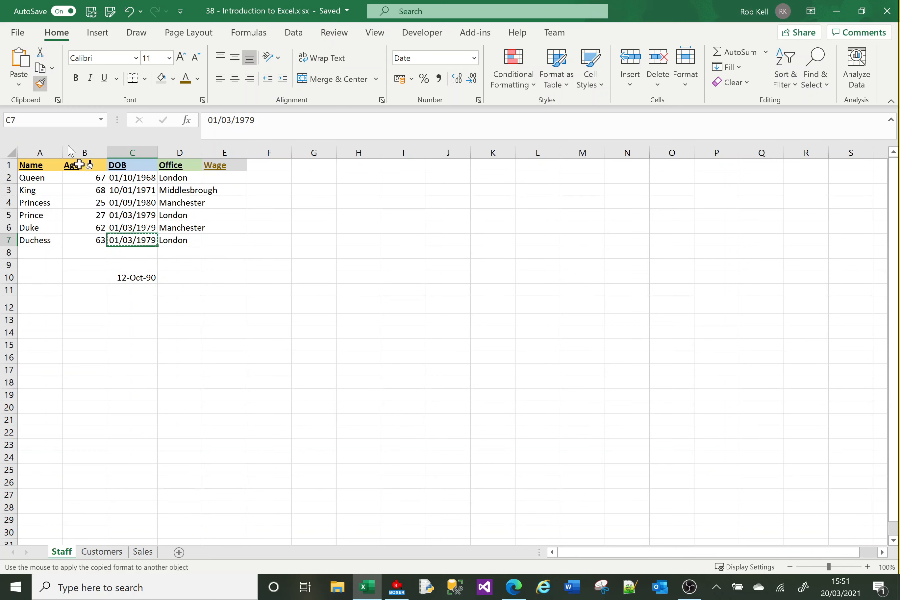
left_click(129, 277)
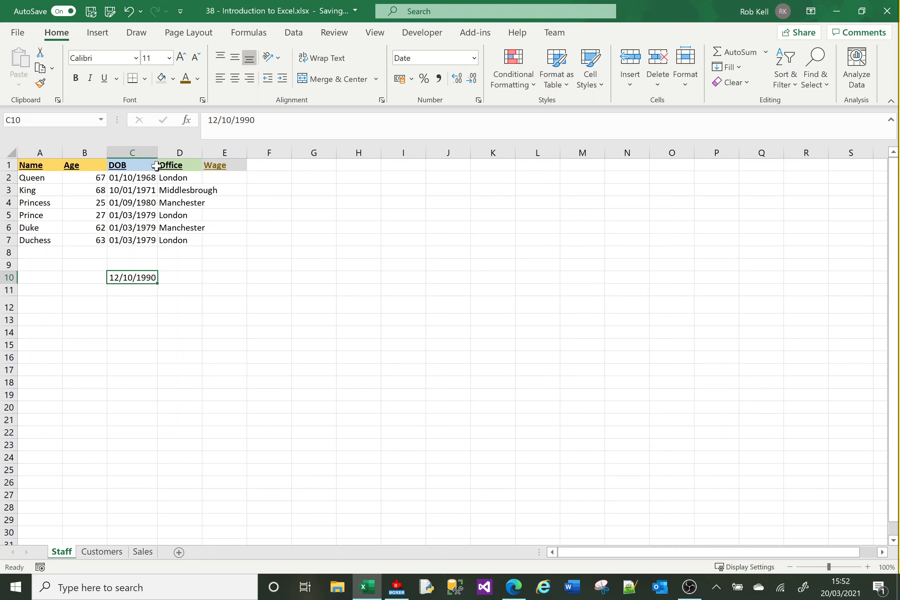
Try copying the Office header's formatting in D1 onto cell D7 with Format Painter, and undo it.
left_click(191, 168)
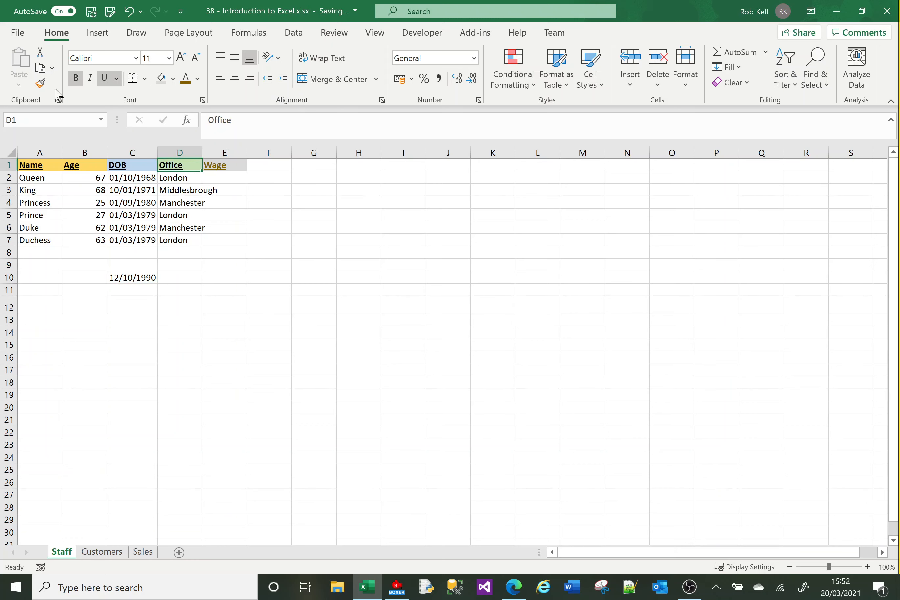
left_click(41, 84)
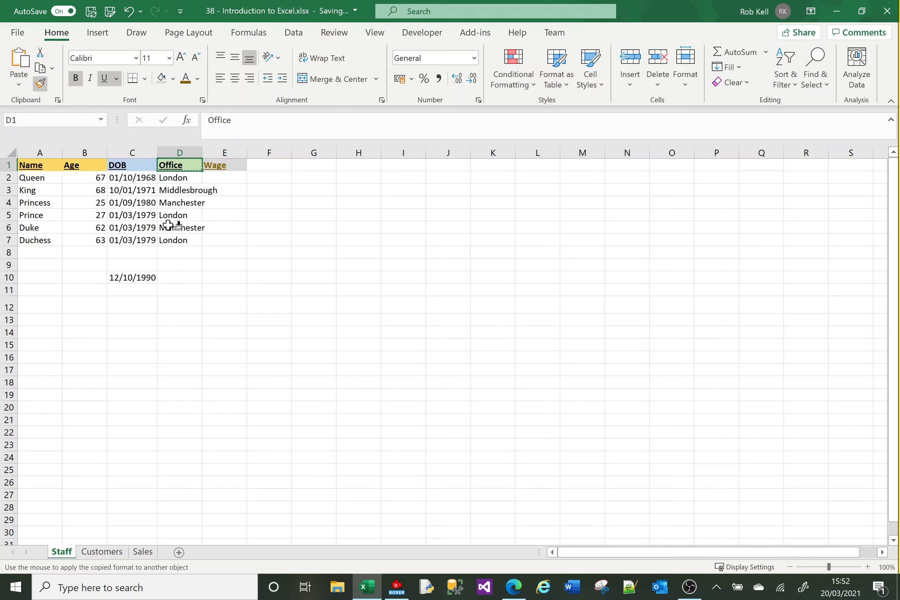
left_click(177, 241)
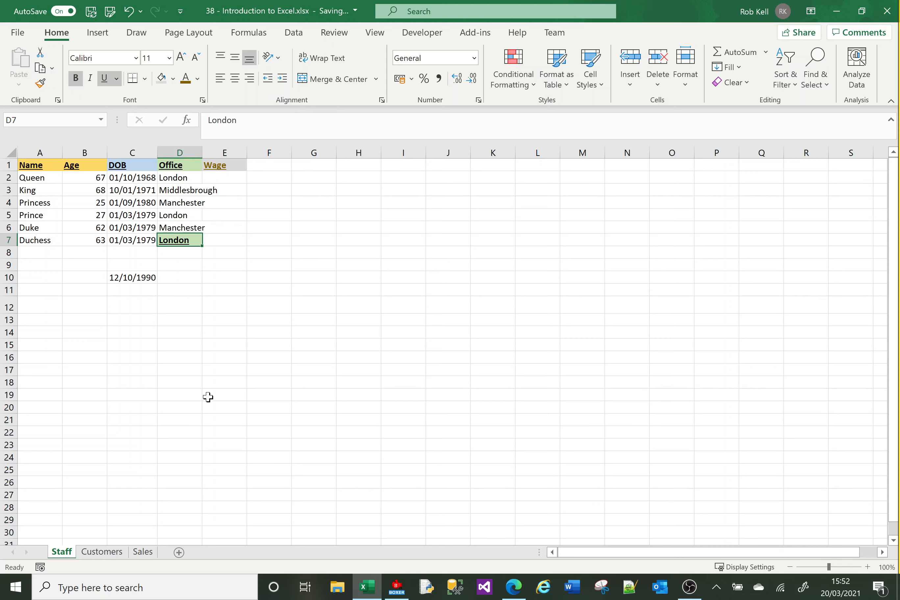
left_click(42, 83)
left_click(206, 332)
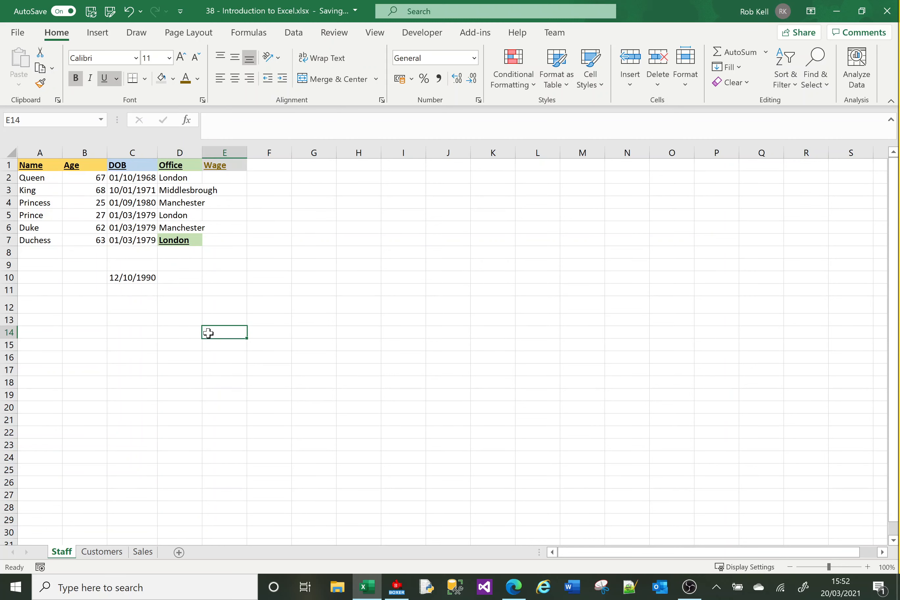
left_click(131, 12)
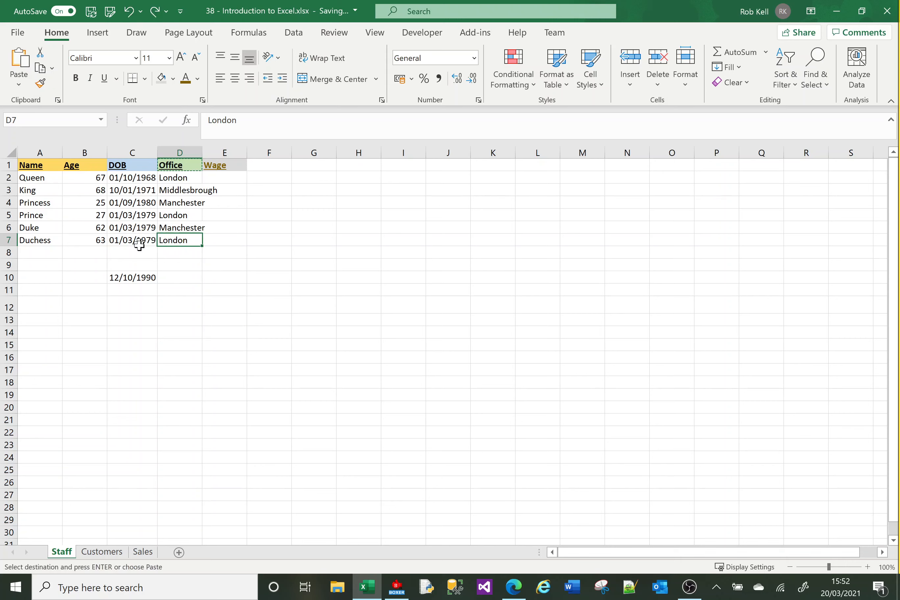
Delete the sample date from cell C10.
left_click(140, 277)
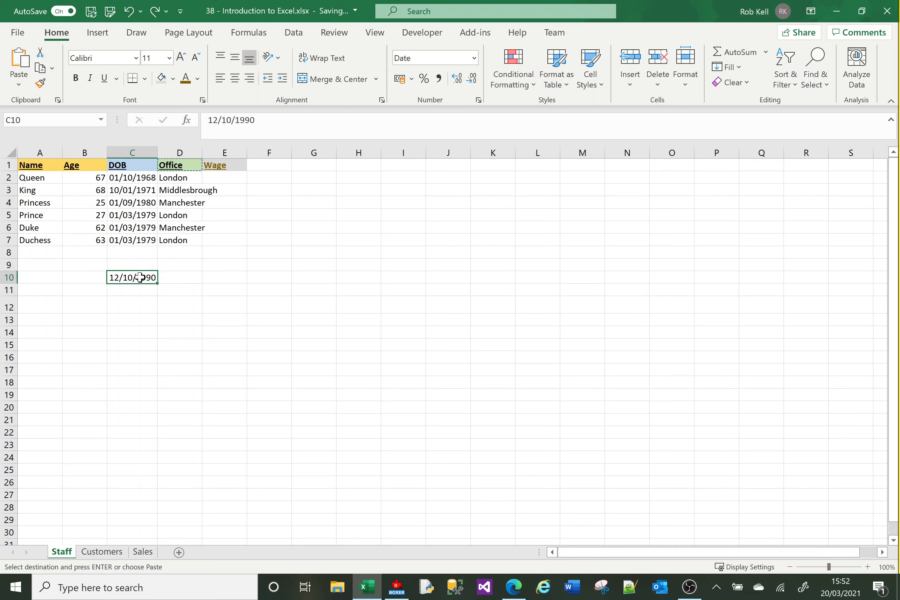
key("Delete")
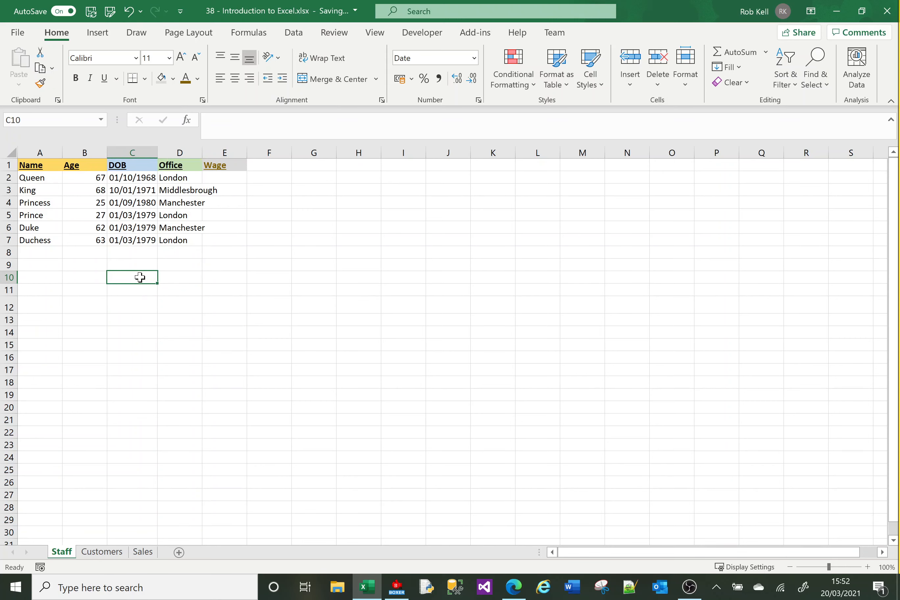
Enter the first three wages, 17000, 18000 and 19000, in cells E2:E4.
left_click(231, 180)
type("17000")
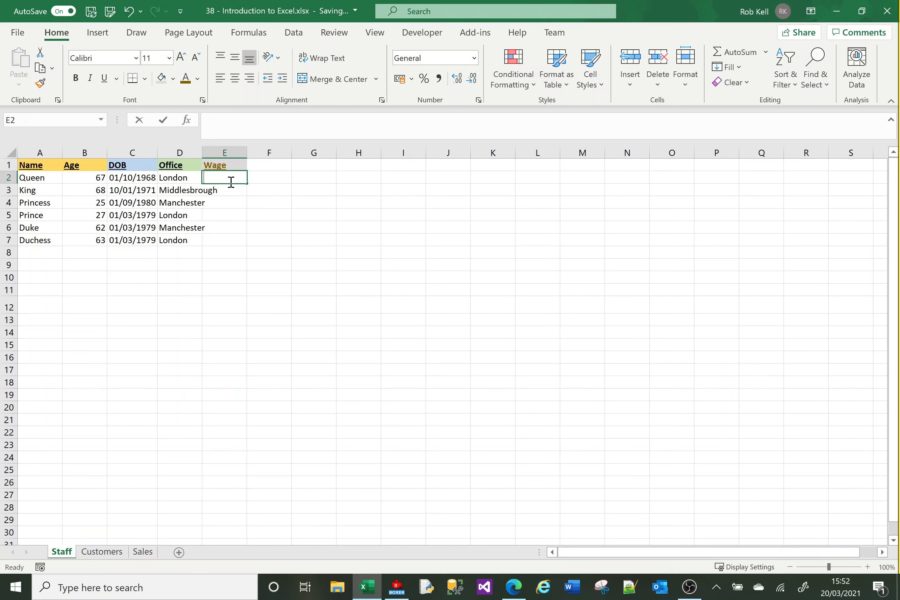
key("Return")
type("18000")
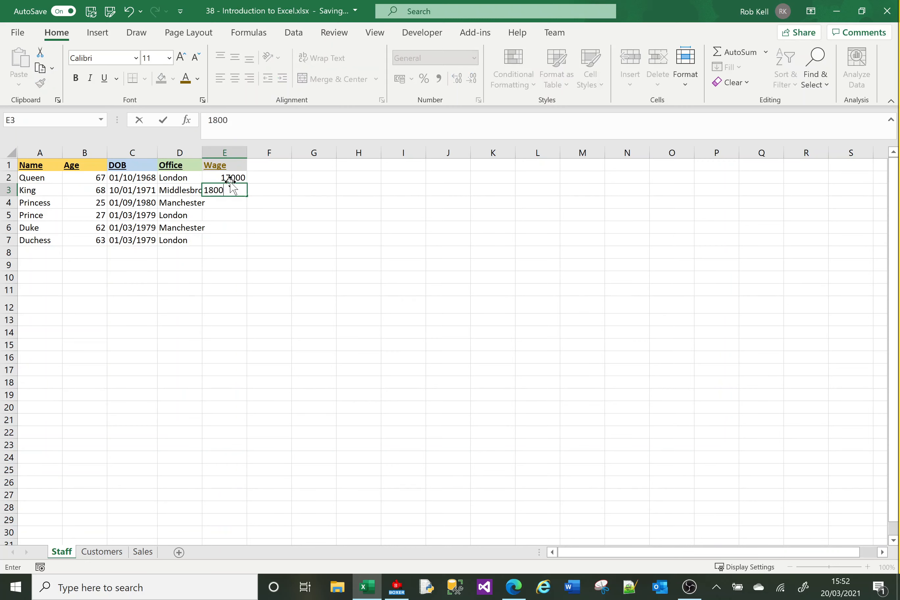
key("Return")
type("19000")
key("Return")
Enter the remaining wages, 20000, 21000 and 22000, in cells E5:E7.
type("20")
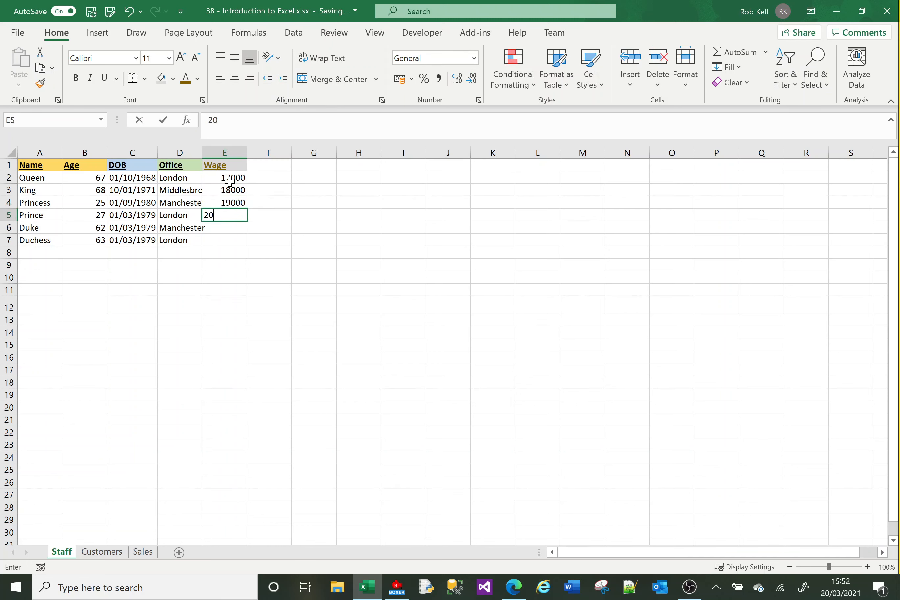
key("Return")
key("Return")
key("Return")
key("Up")
key("Up")
key("Up")
key("F2")
type("000")
key("ctrl+Return")
key("Return")
type("21000")
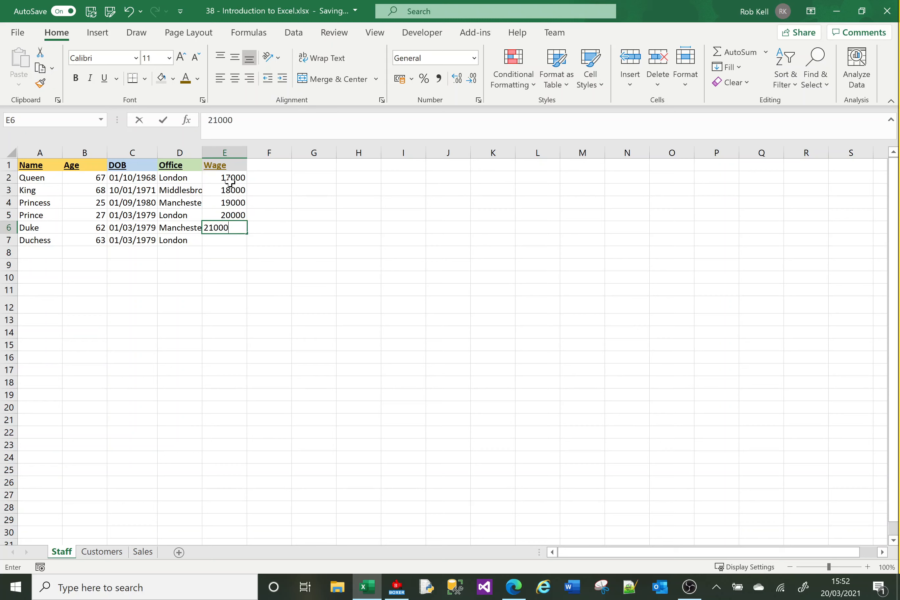
key("Return")
type("22000")
key("Return")
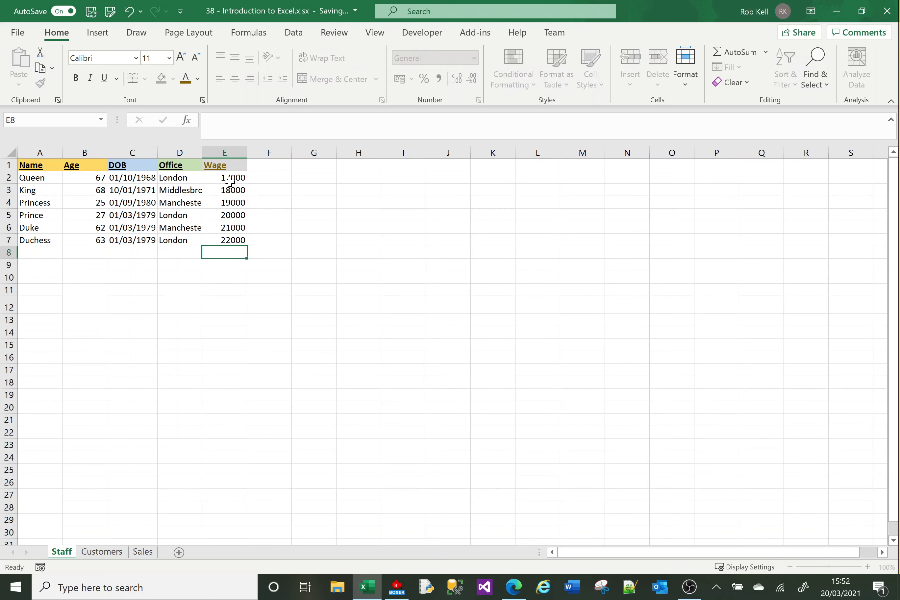
left_click(229, 180)
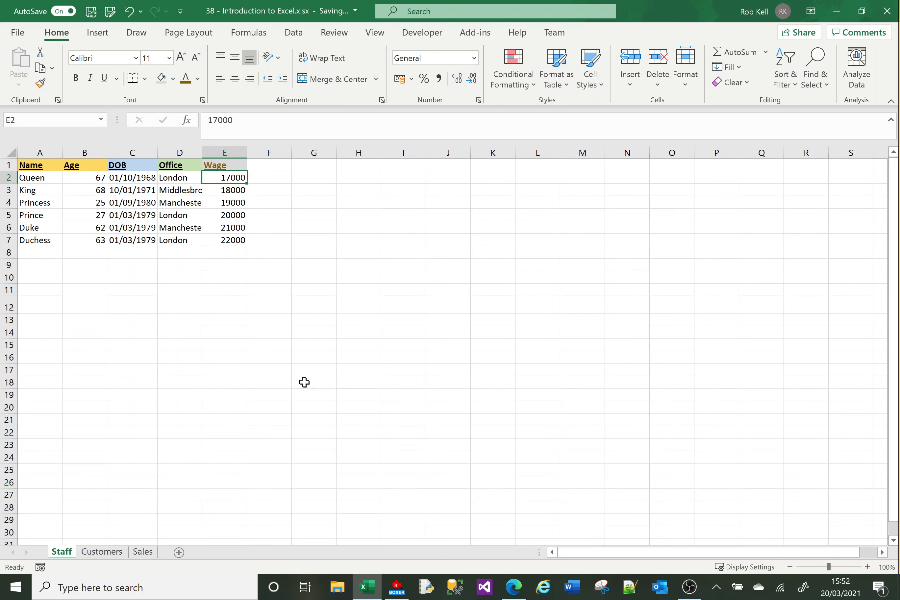
left_click(479, 101)
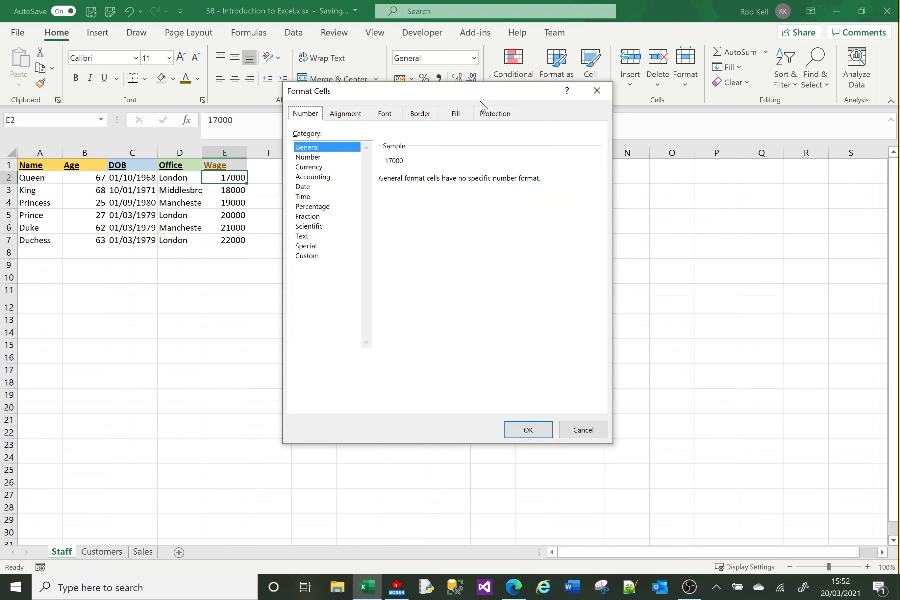
left_click(581, 429)
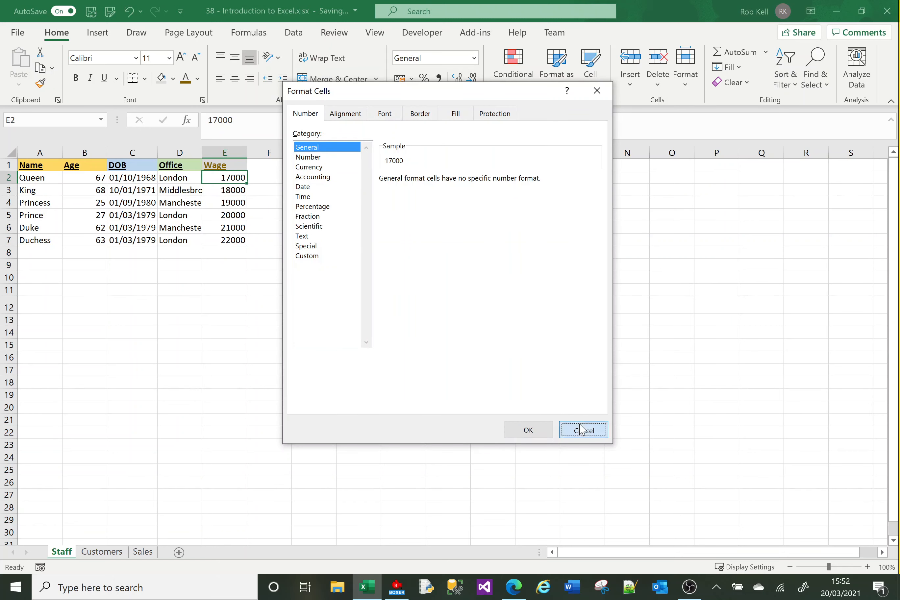
left_click_drag(221, 182, 224, 252)
left_click(231, 178)
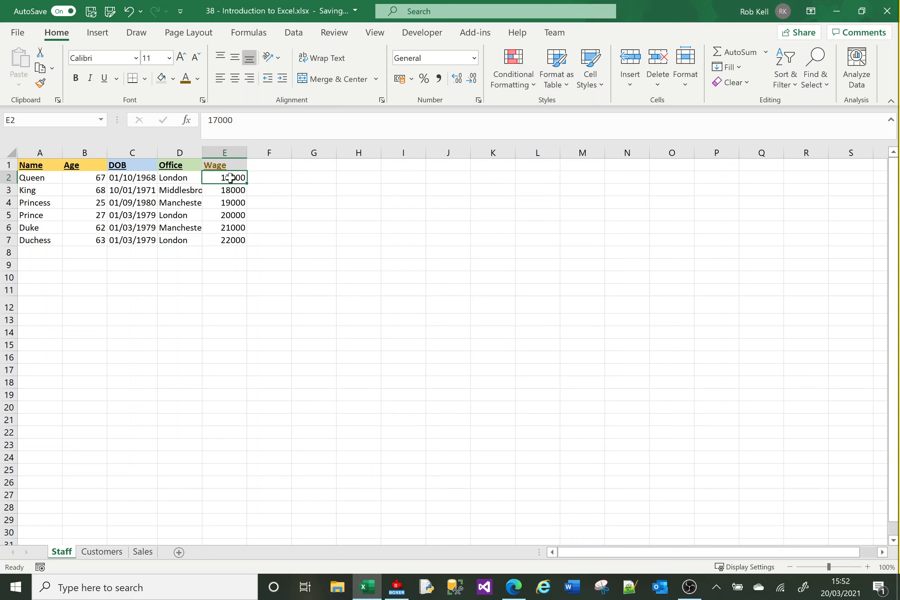
left_click(231, 240, "shift")
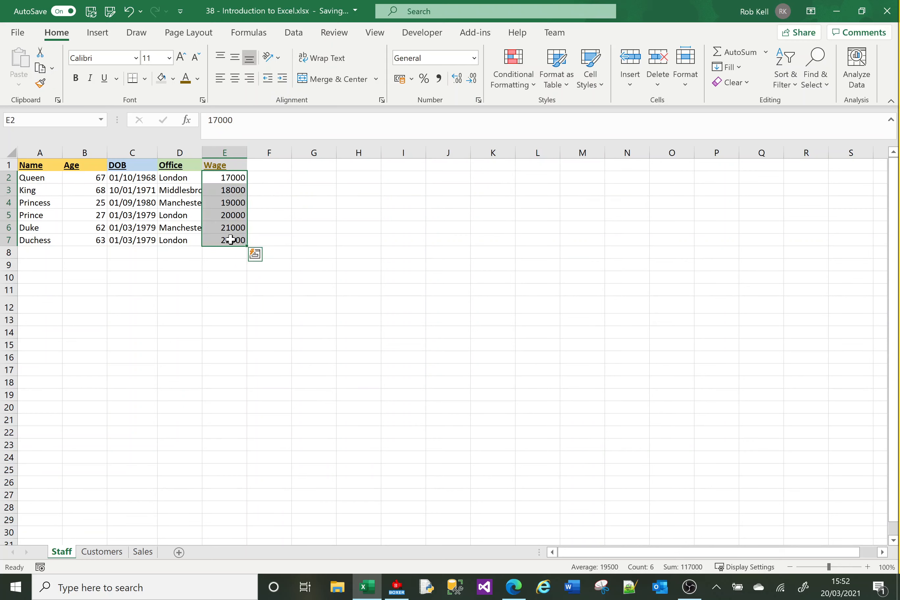
Format the wages in E2:E7 as Number with 2 decimal places and the 1000 separator.
left_click(234, 178)
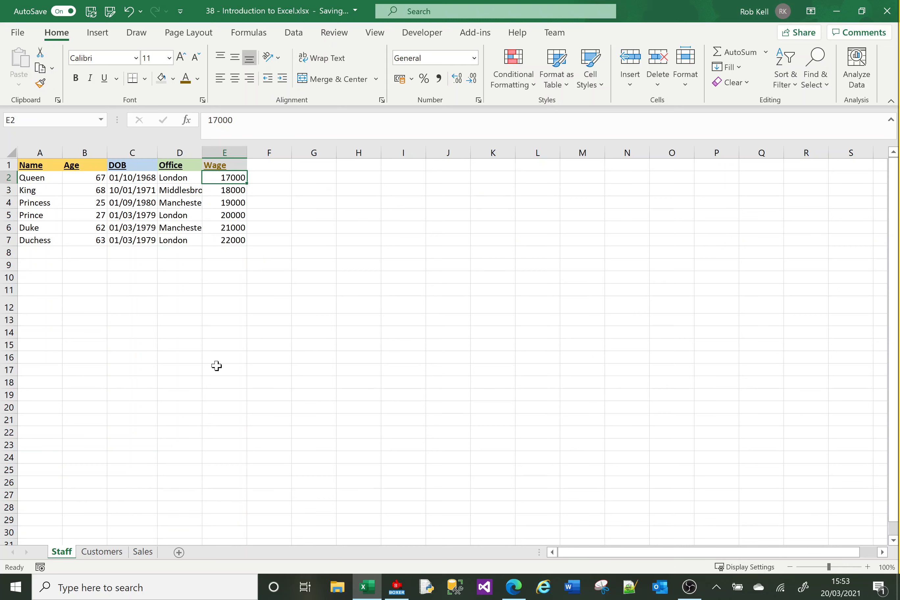
key("shift+Down")
key("shift+Down")
key("shift+Down")
key("shift+Down")
key("shift+Down")
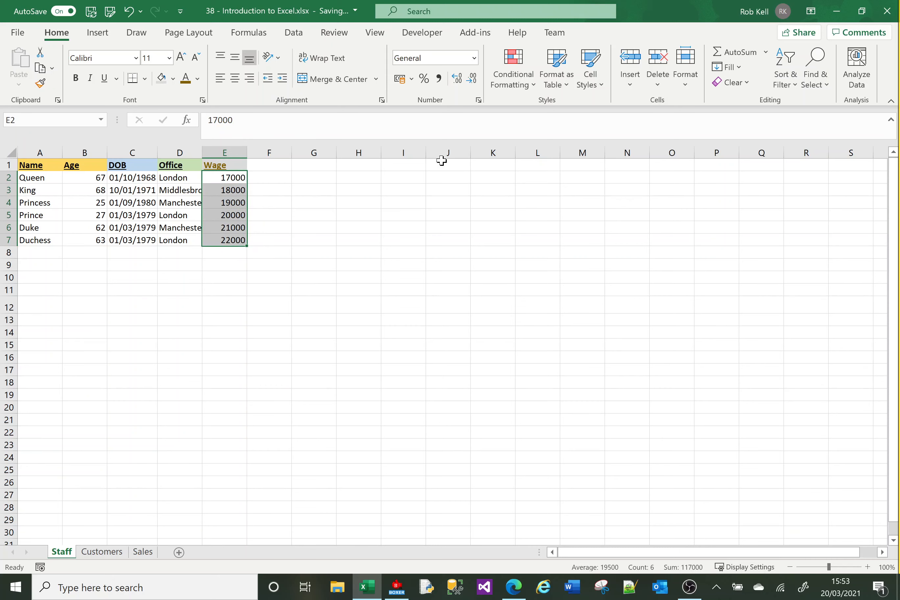
left_click(478, 100)
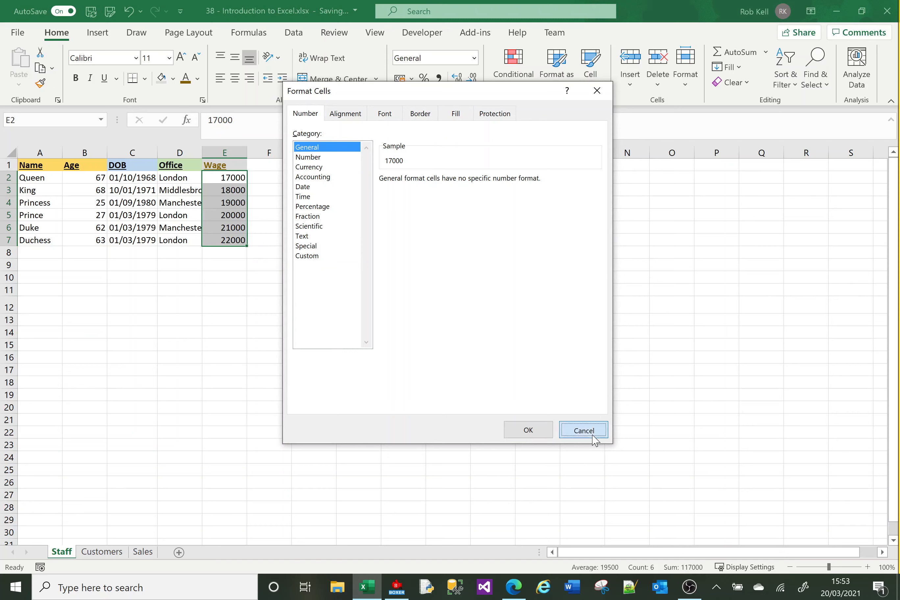
left_click(583, 430)
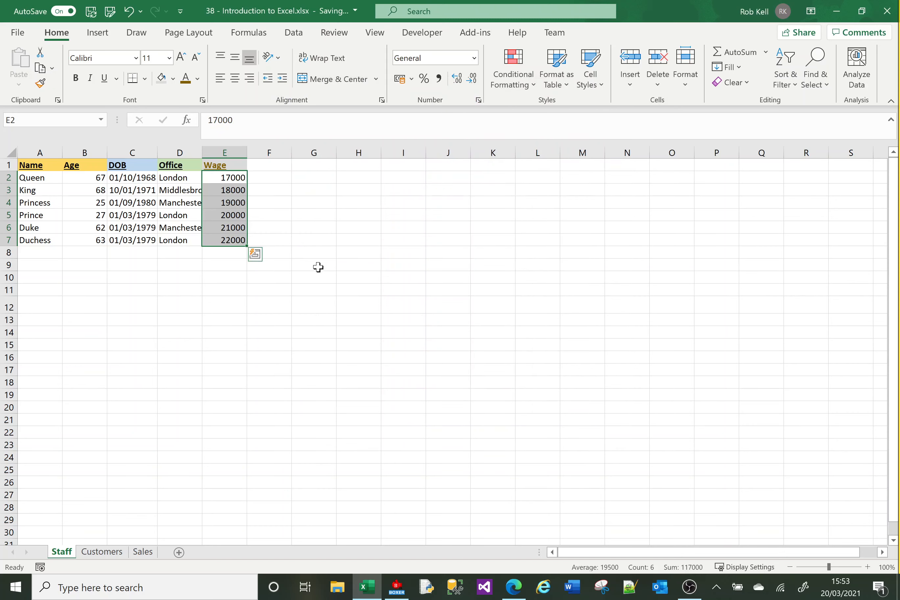
right_click(227, 195)
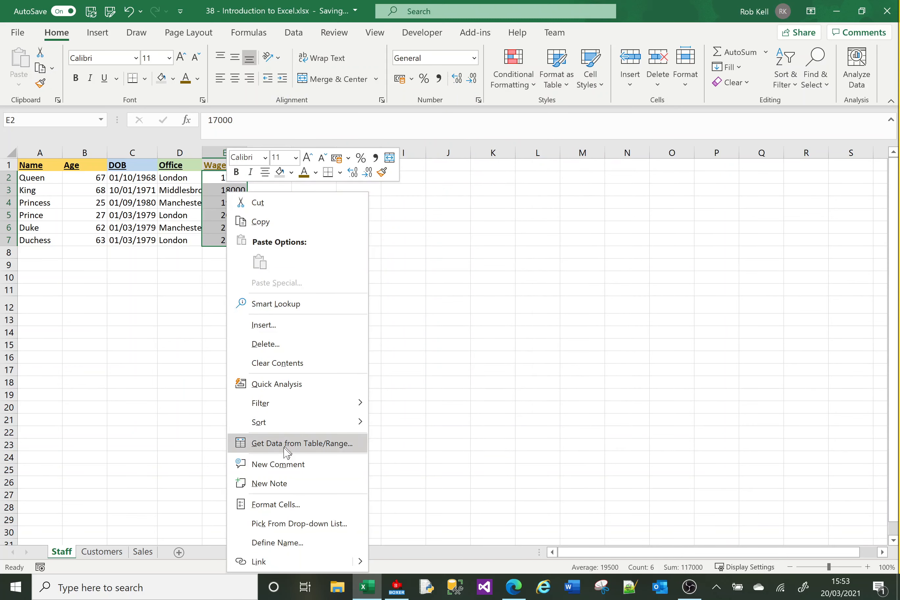
left_click(282, 504)
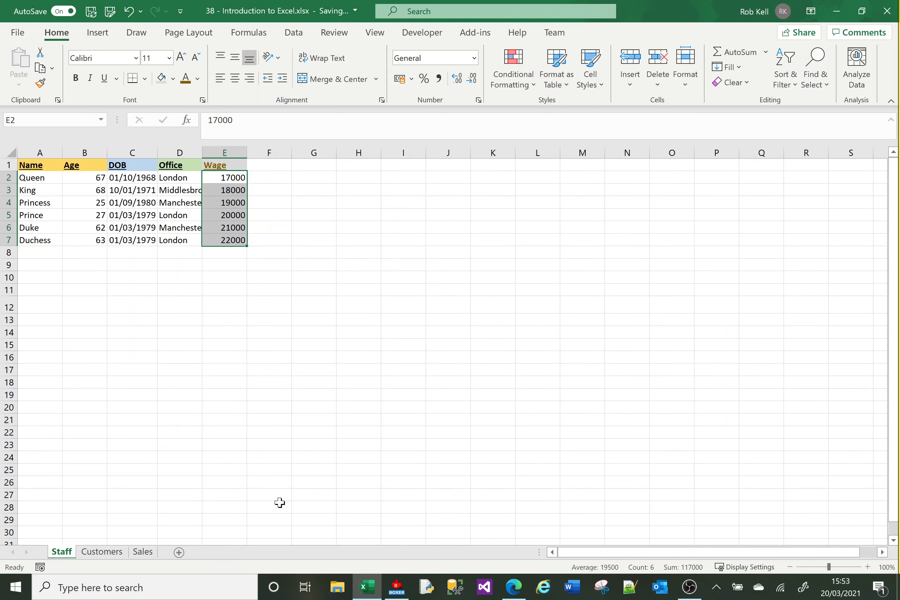
left_click_drag(304, 217, 543, 77)
left_click(381, 143)
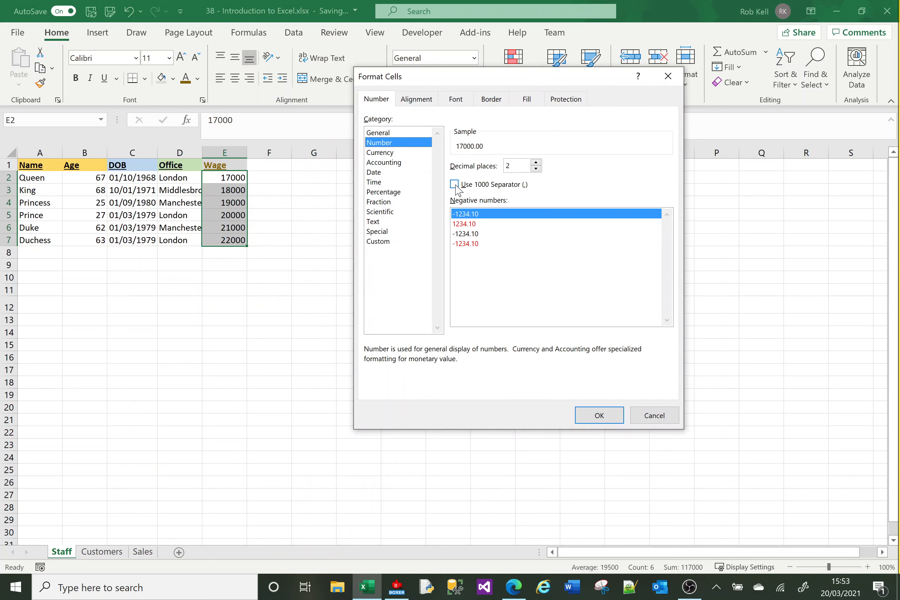
left_click(455, 185)
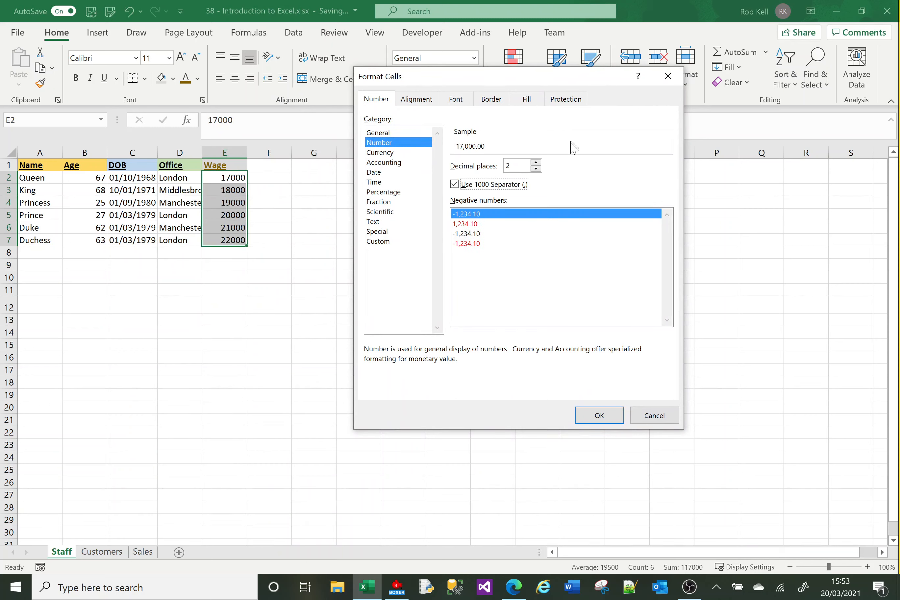
left_click(536, 171)
left_click(535, 169)
left_click(536, 169)
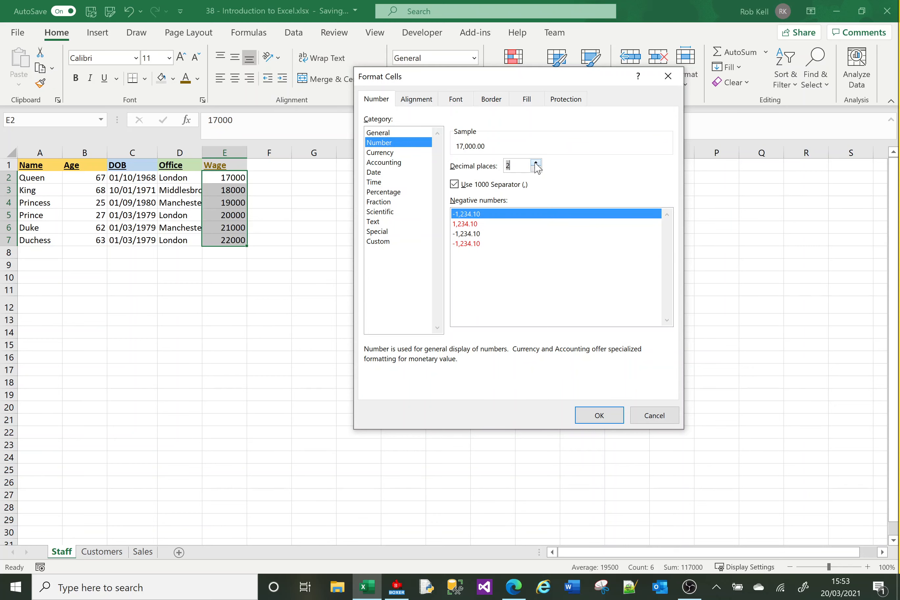
left_click(597, 415)
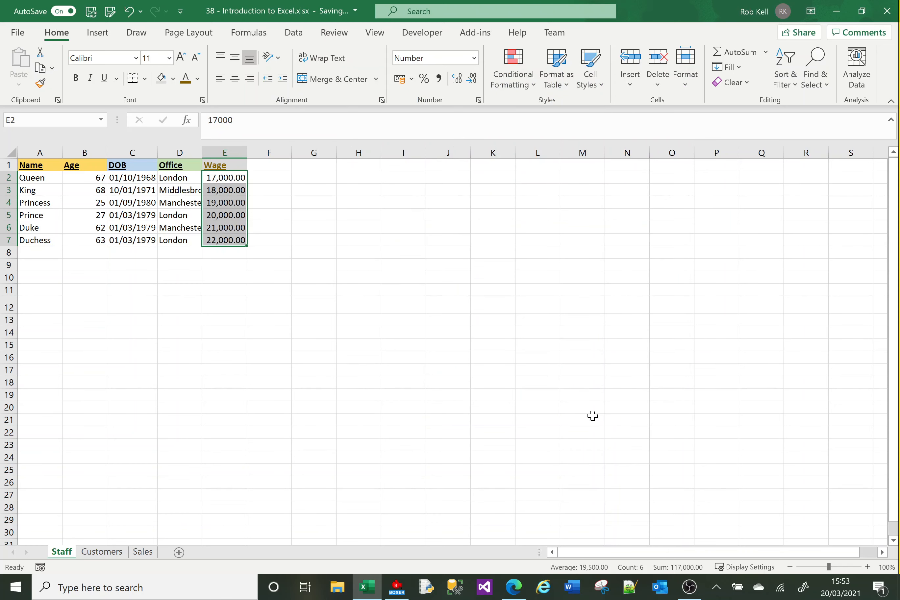
AutoFit the width of the Office column D to its contents.
left_click(273, 265)
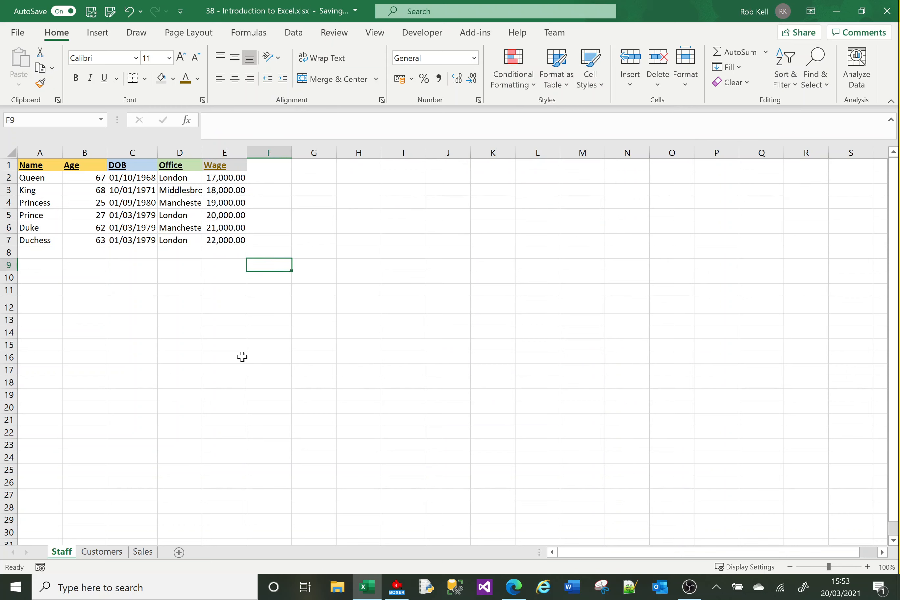
double_click(203, 151)
left_click(184, 382)
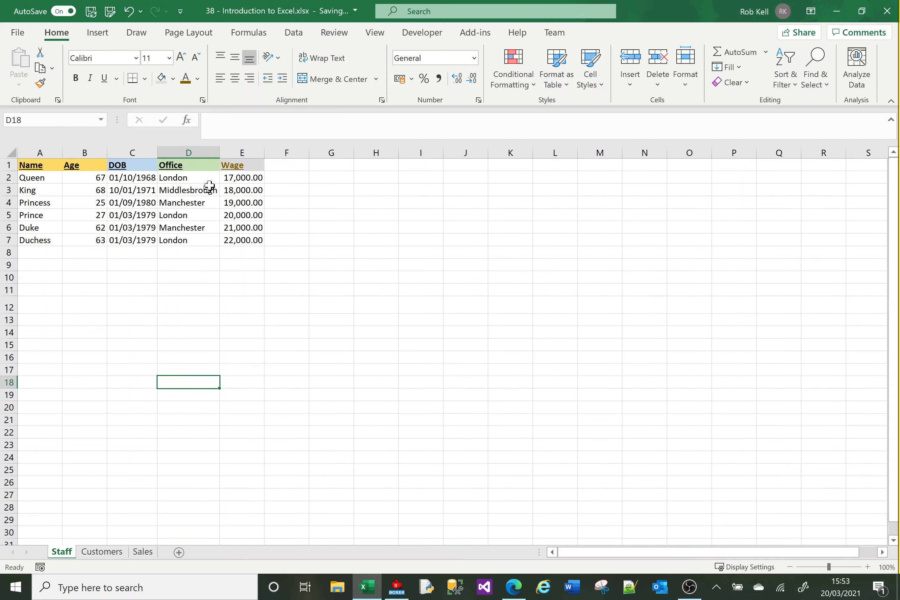
AutoFit the Age column B to its contents, and widen it slightly.
left_click_drag(105, 152, 106, 152)
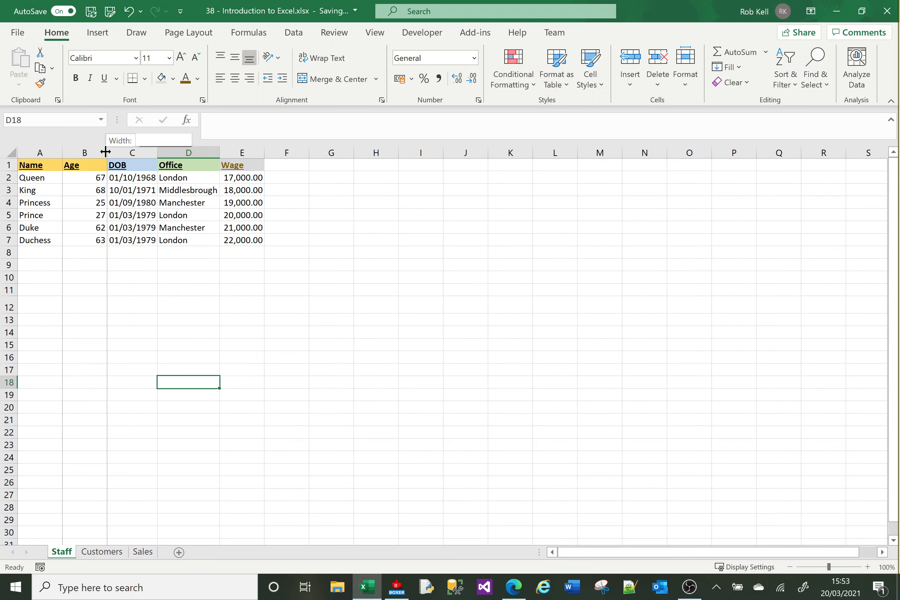
double_click(105, 151)
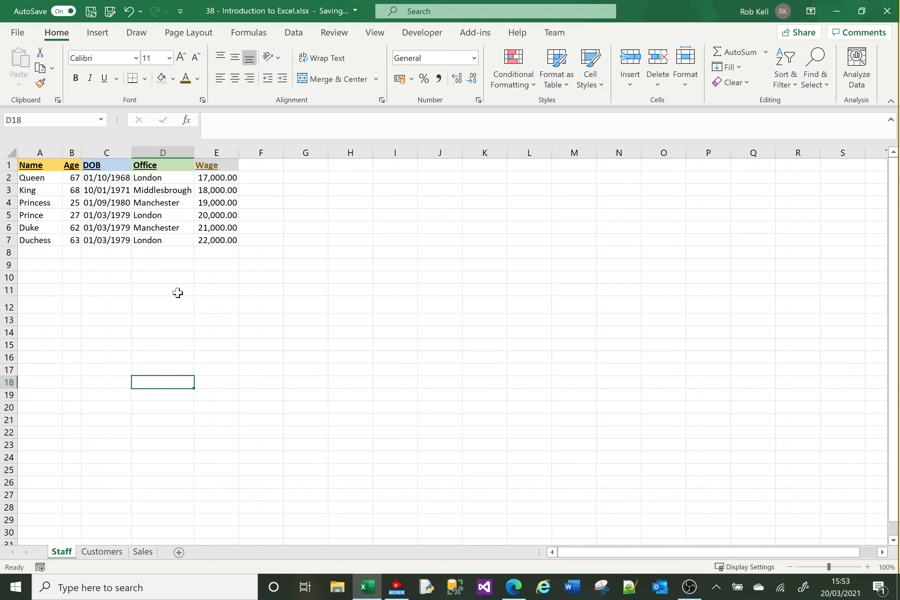
left_click(177, 293)
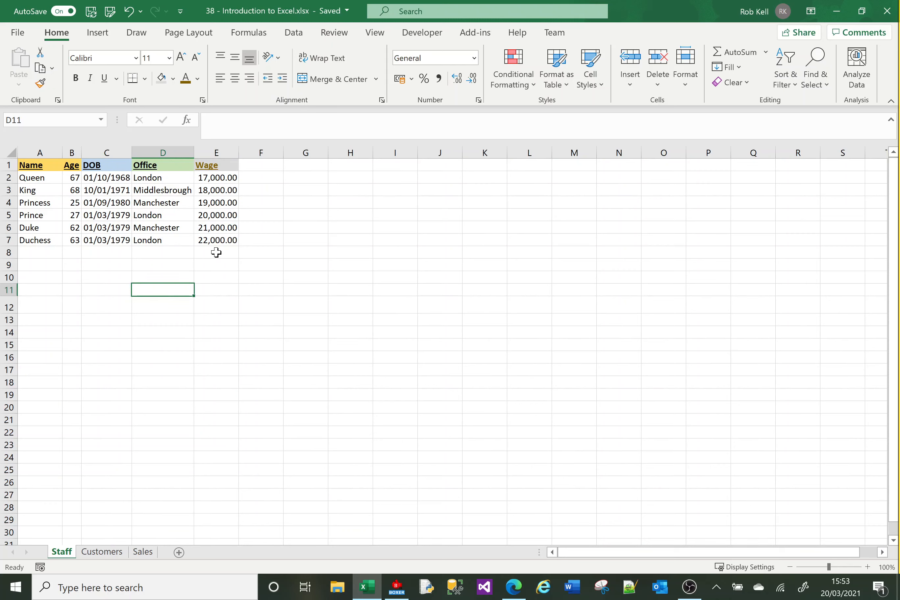
left_click_drag(83, 153, 93, 310)
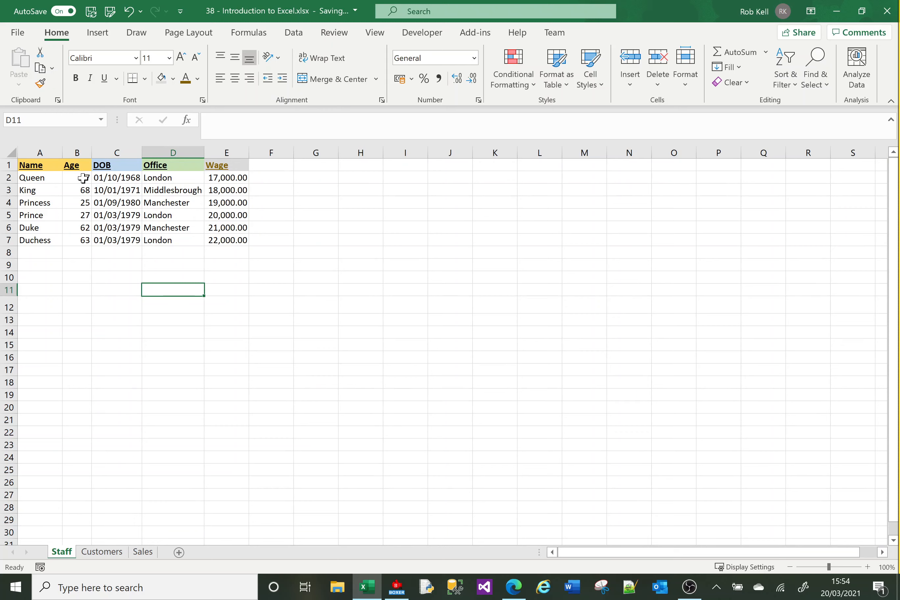
Select the ages in B2:B7 and set the status bar to hide Average and show Maximum.
left_click_drag(83, 178, 83, 239)
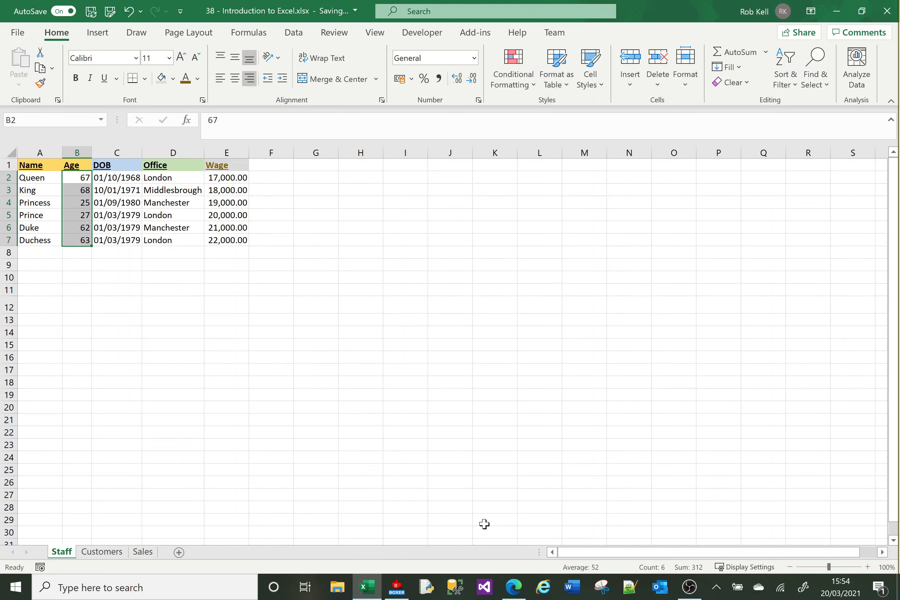
right_click(691, 569)
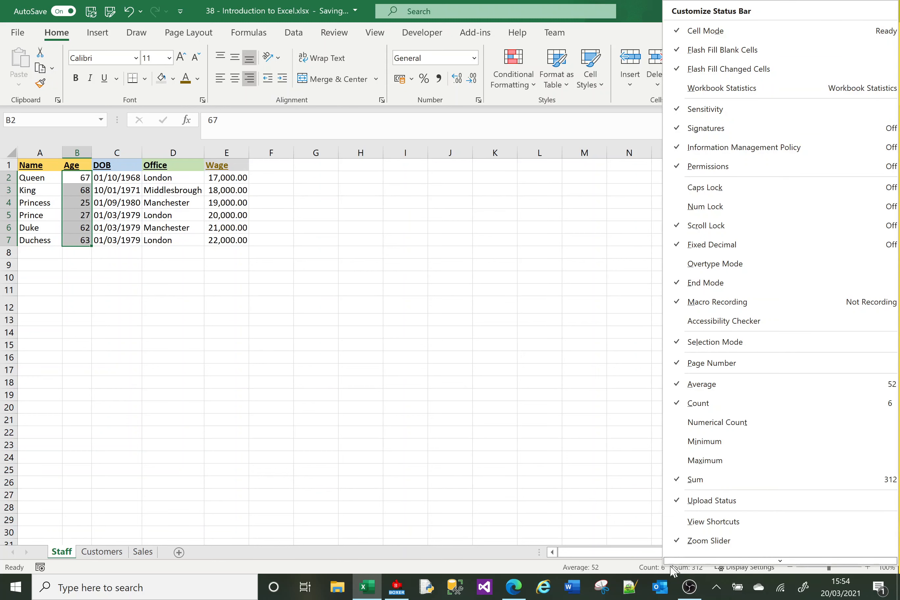
key("Escape")
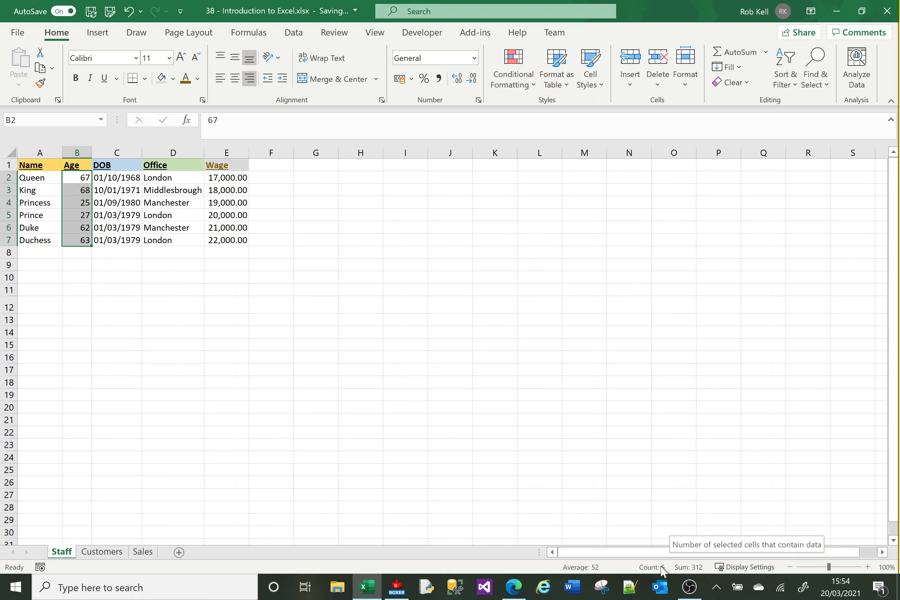
right_click(689, 571)
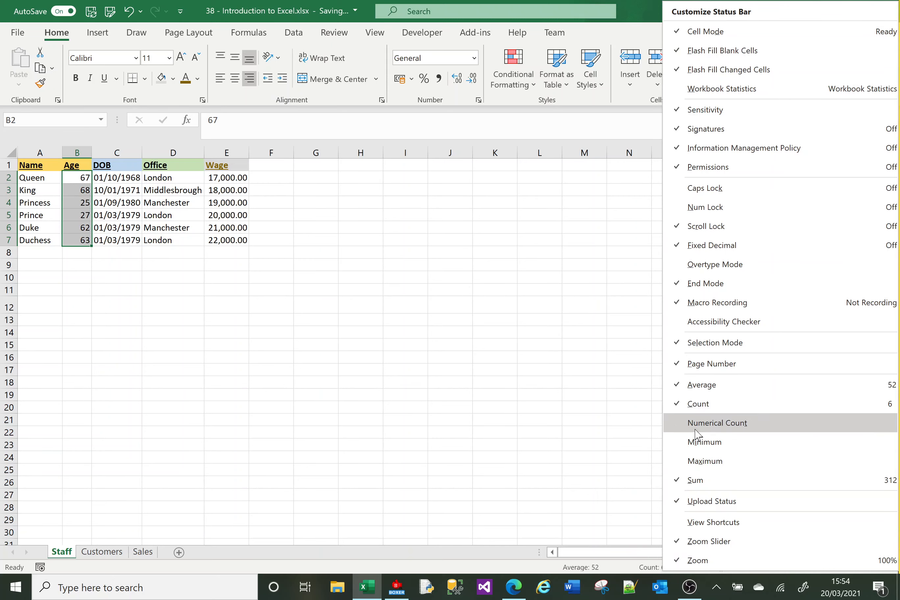
left_click(693, 387)
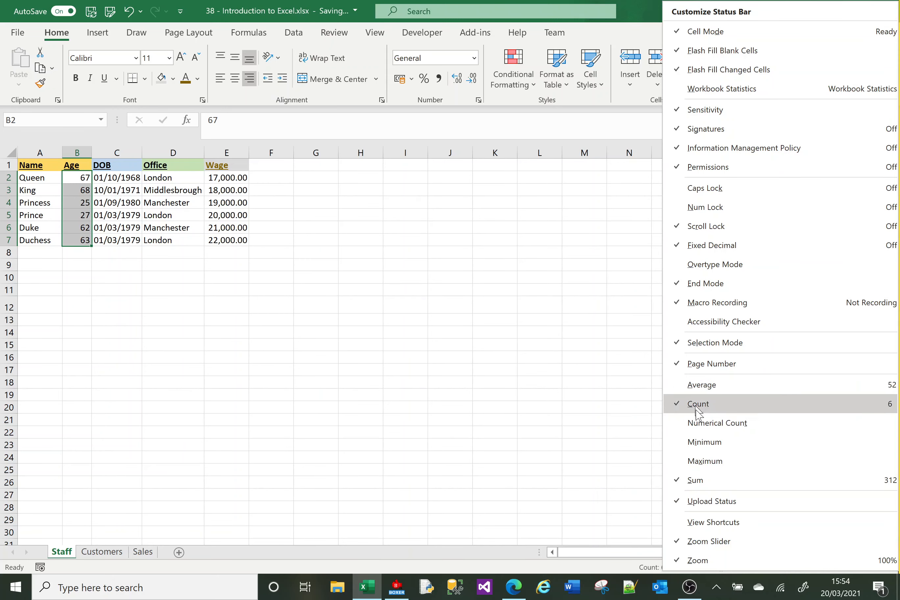
left_click(701, 462)
left_click(613, 446)
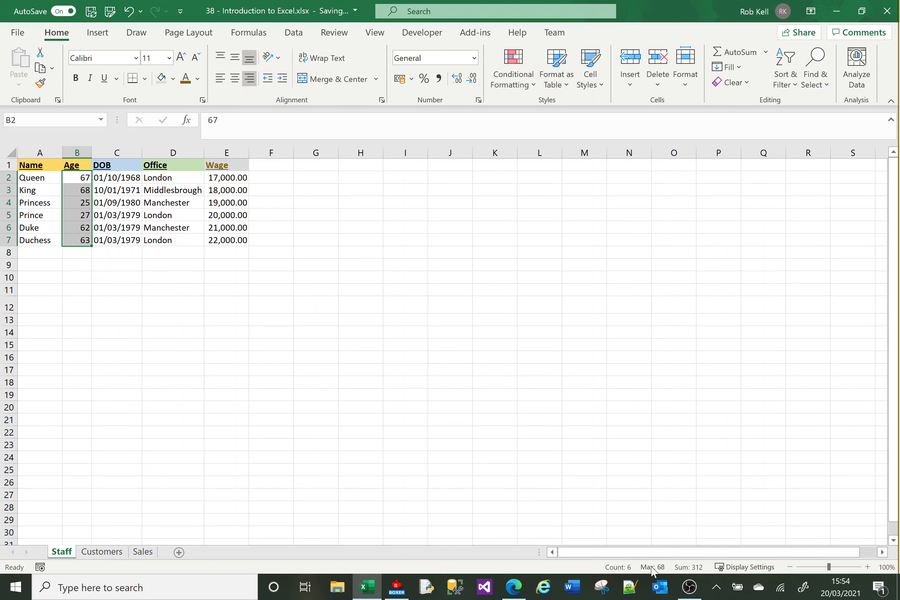
Turn Average back on among the status bar calculations for the selected ages.
right_click(693, 569)
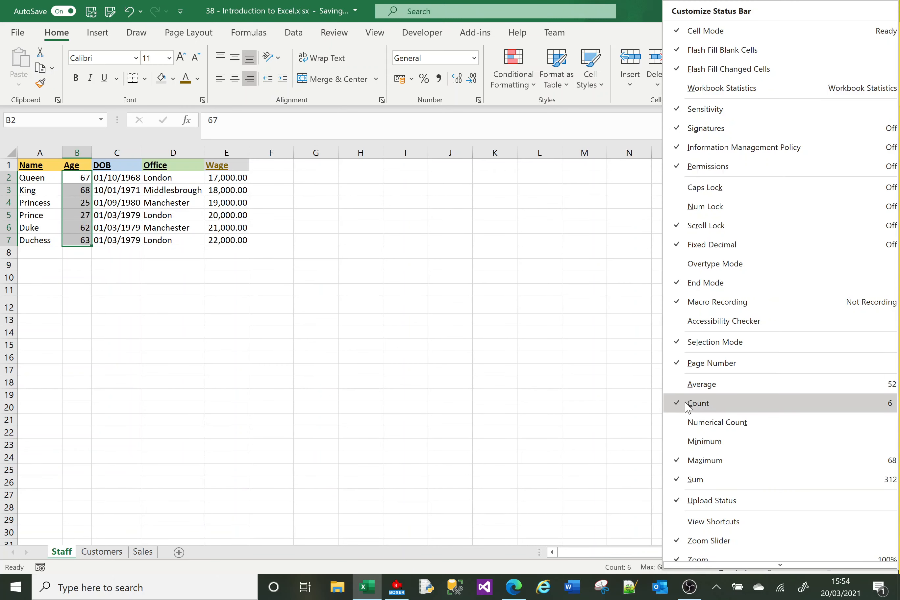
left_click(693, 385)
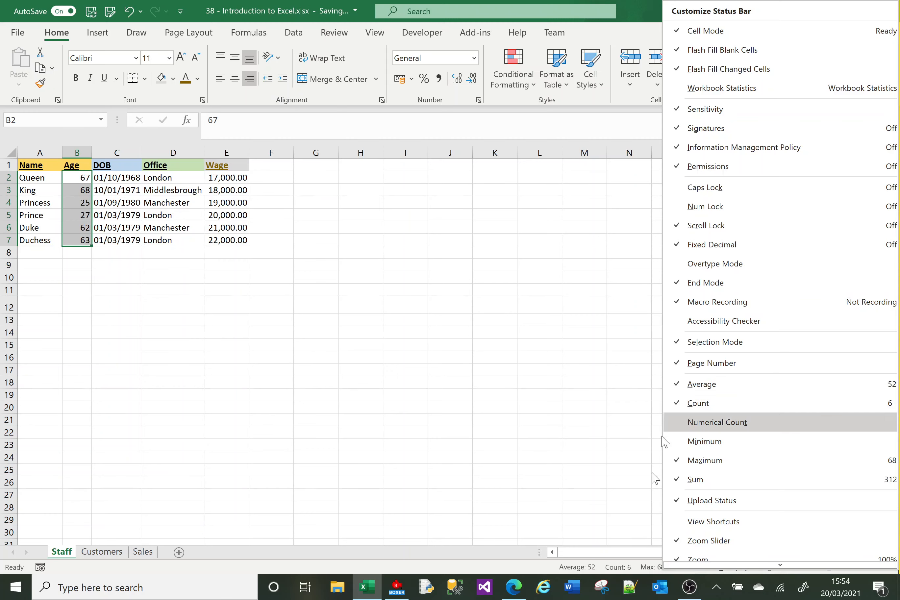
left_click(104, 290)
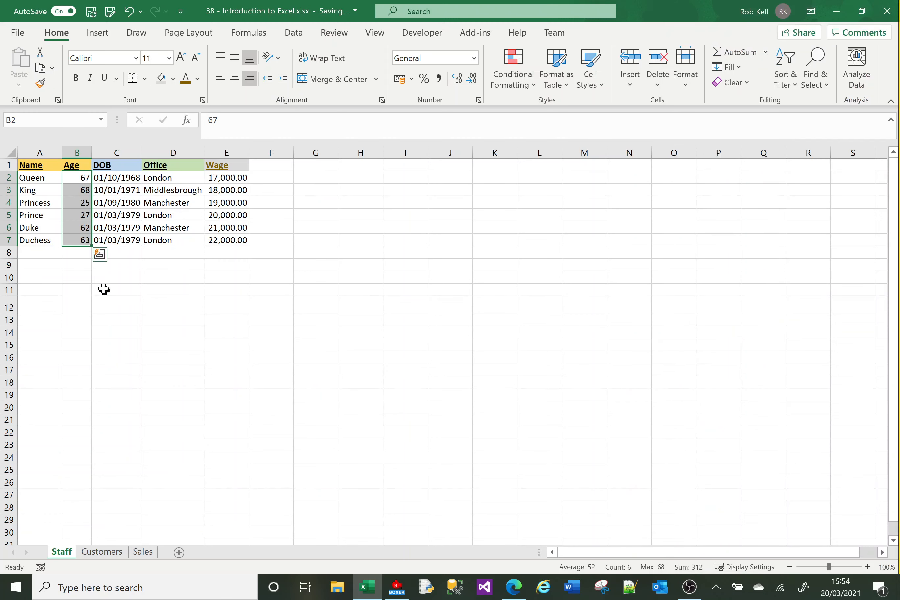
Enter the formula =10*20 in cell B8 below the ages.
left_click(74, 252)
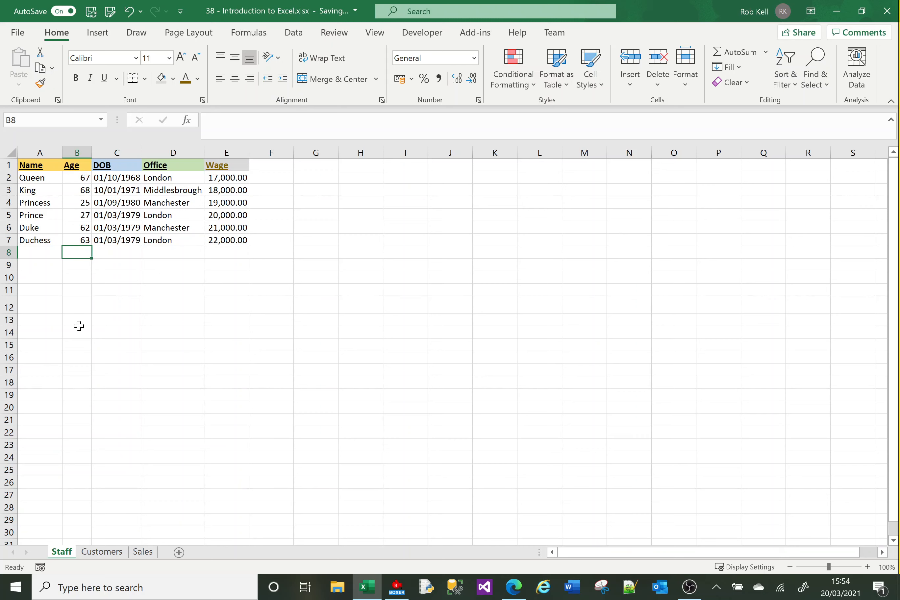
left_click(244, 119)
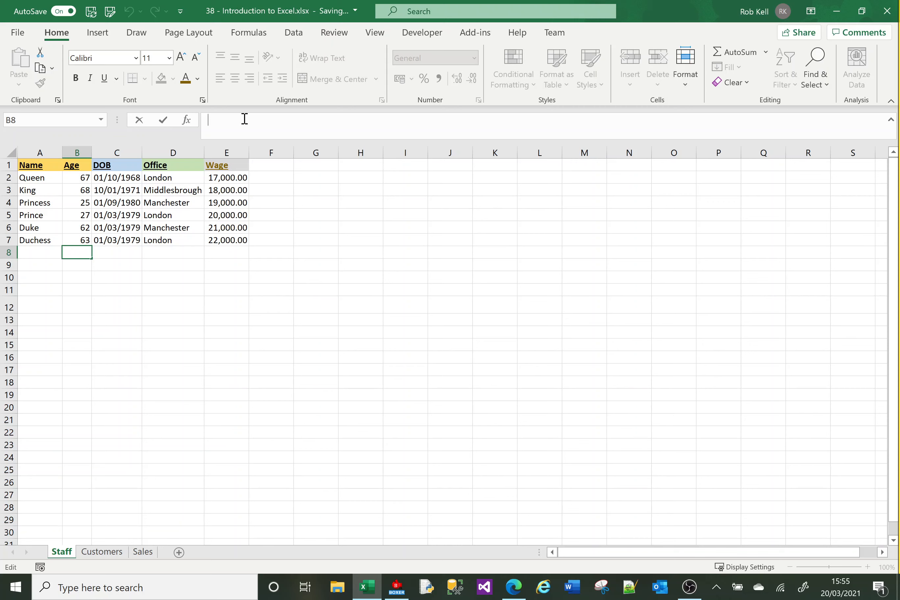
type("=")
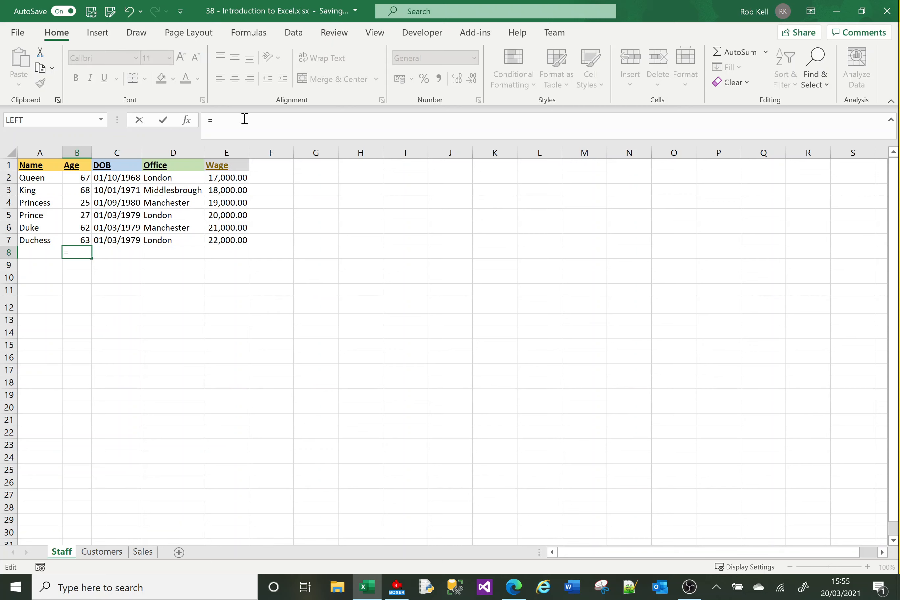
type("10*20")
key("Return")
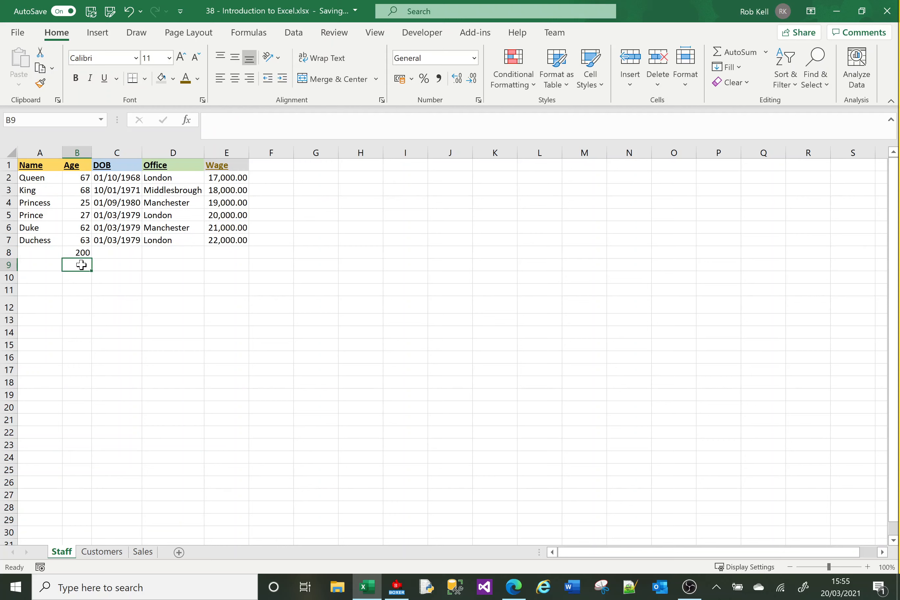
Review the multiplication formula in B8 and change it to =10*25.
left_click(75, 254)
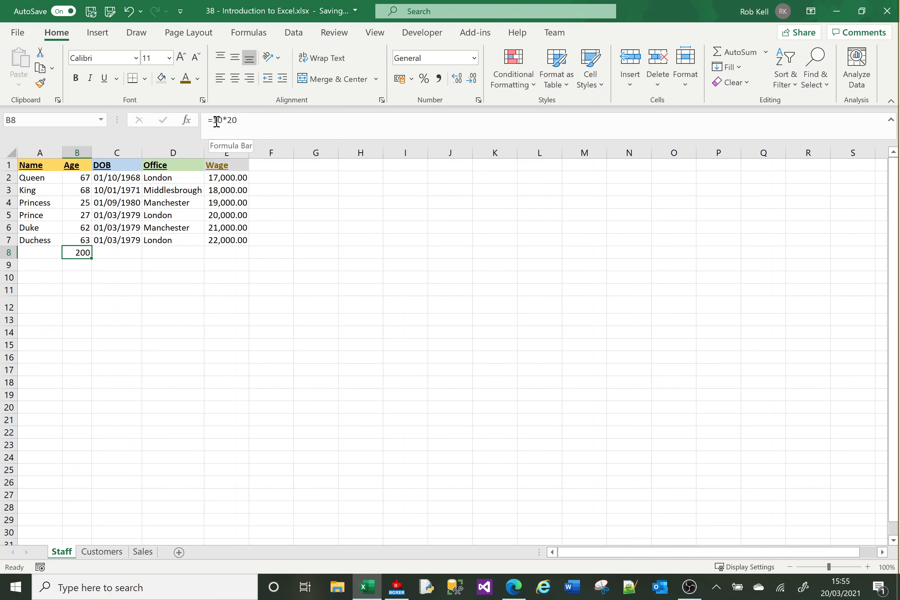
left_click(92, 266)
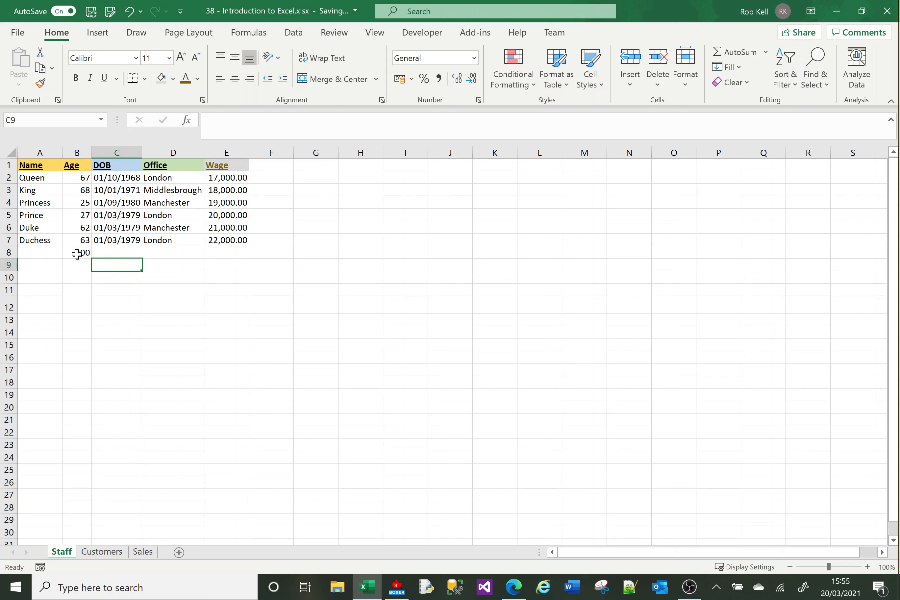
left_click(77, 254)
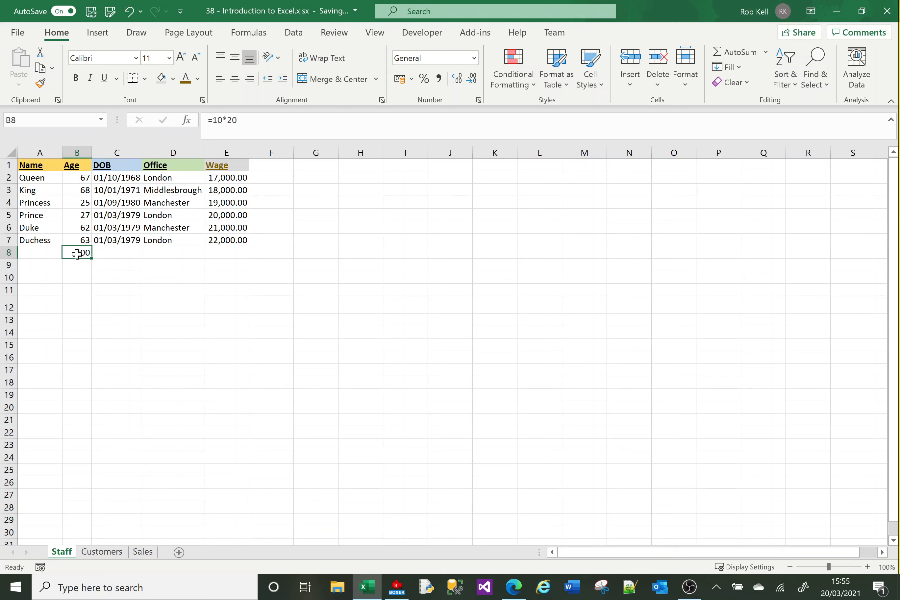
left_click(244, 123)
key("BackSpace")
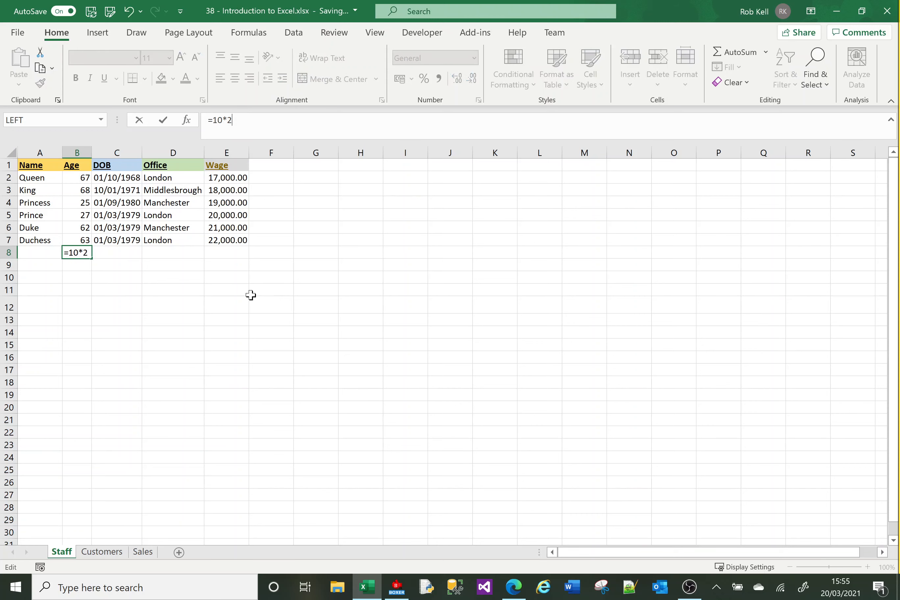
type("5")
key("Return")
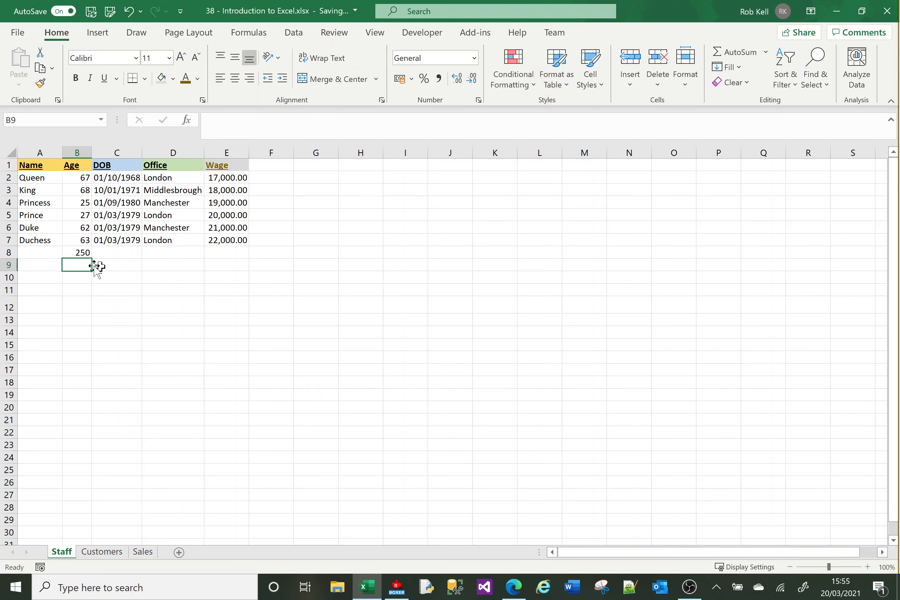
Enter the plain number 250 in C8 beside the formula cell, and clear it again.
left_click(76, 256)
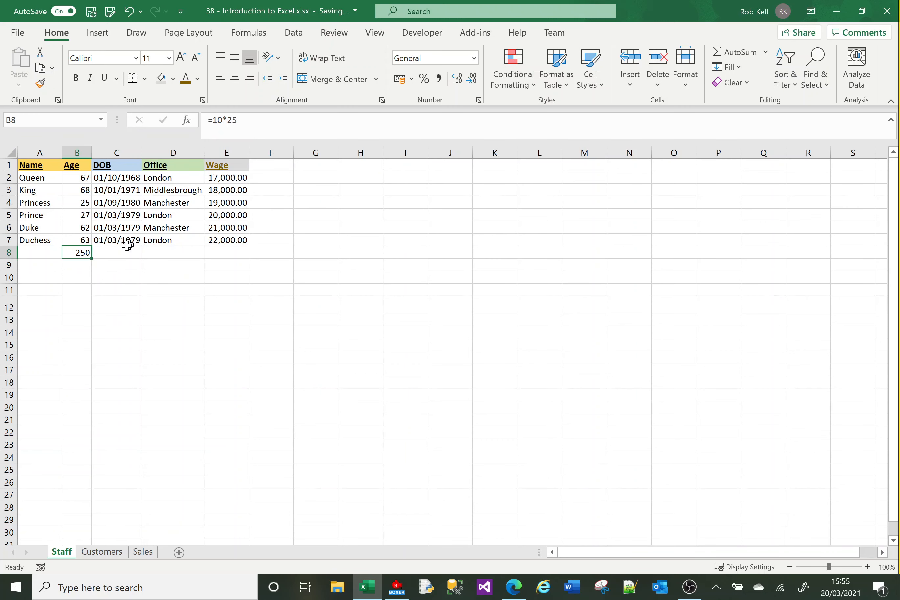
left_click(114, 254)
type("250")
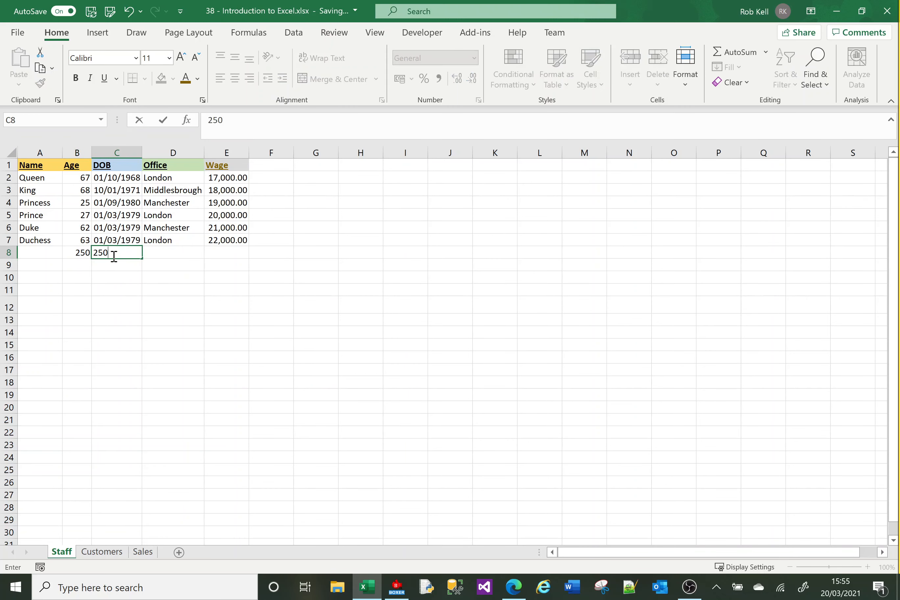
key("Return")
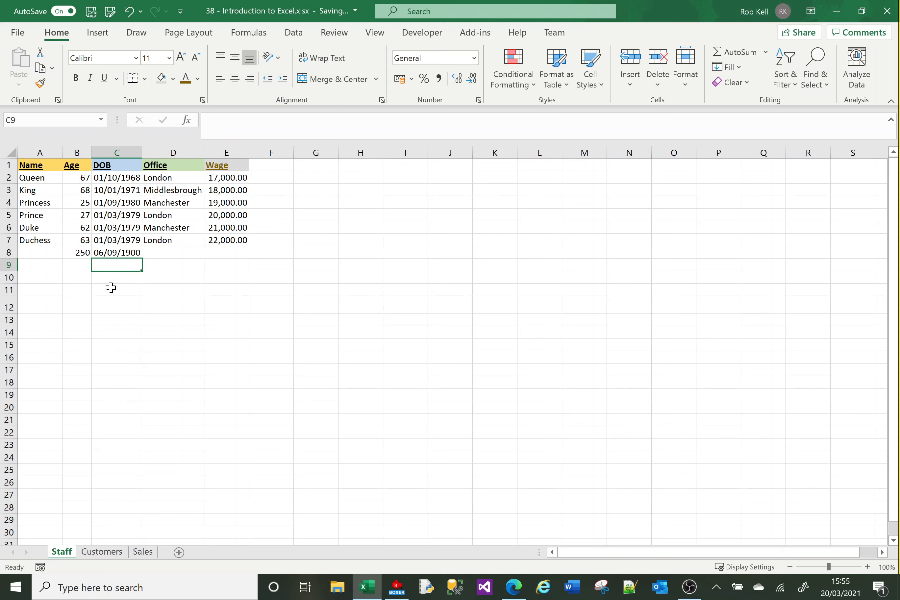
key("Up")
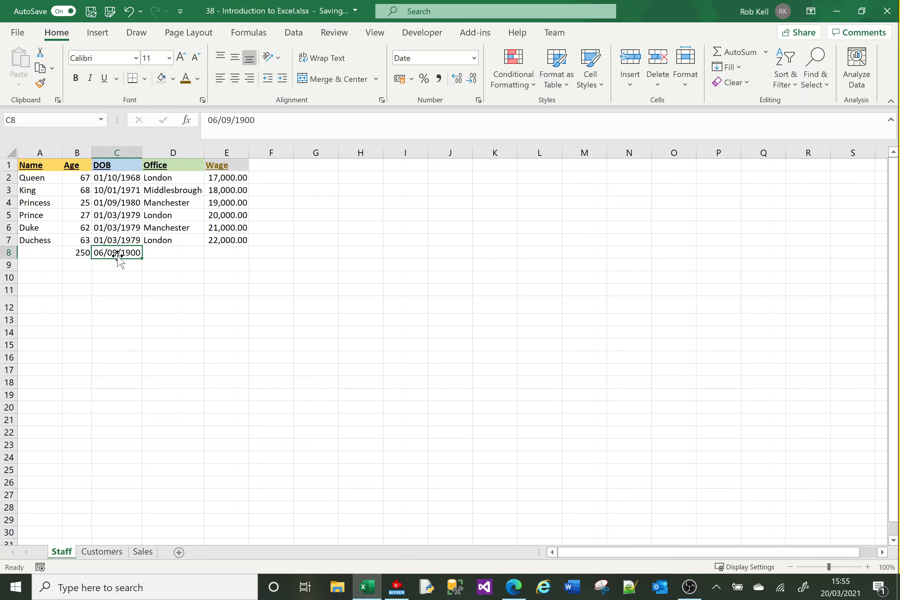
key("Delete")
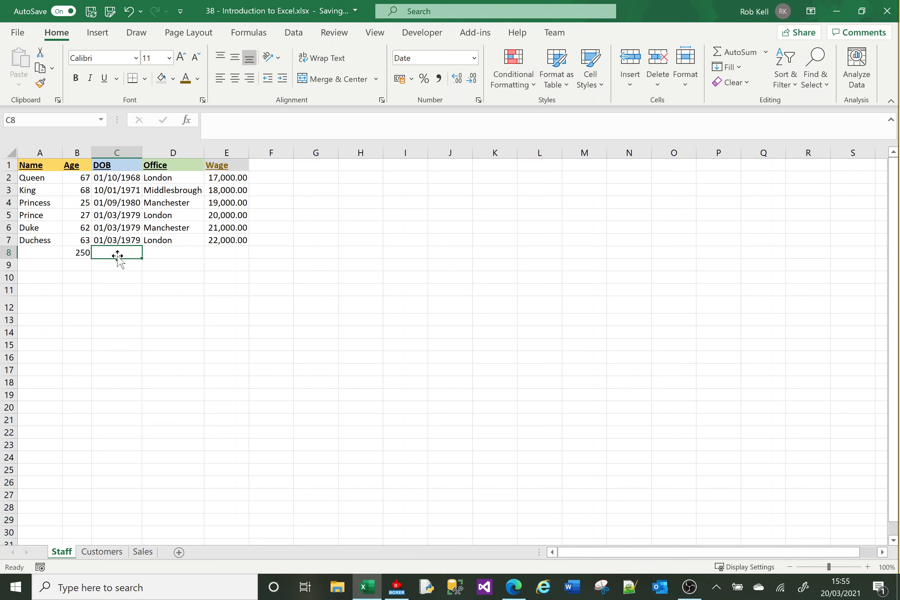
Enter the plain number 250 in B9 under the formula cell and check what the cell contains.
left_click(73, 265)
type("250")
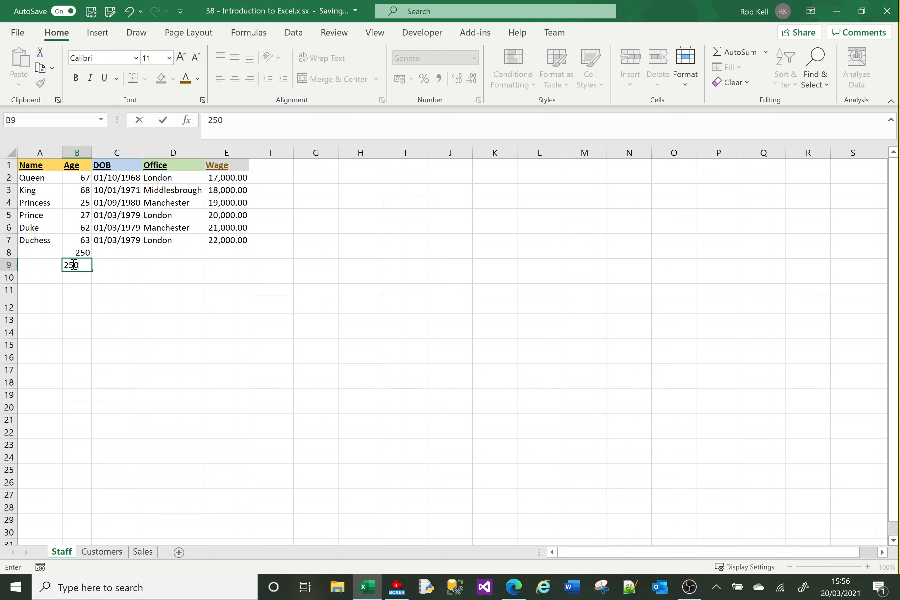
key("Return")
left_click(73, 301)
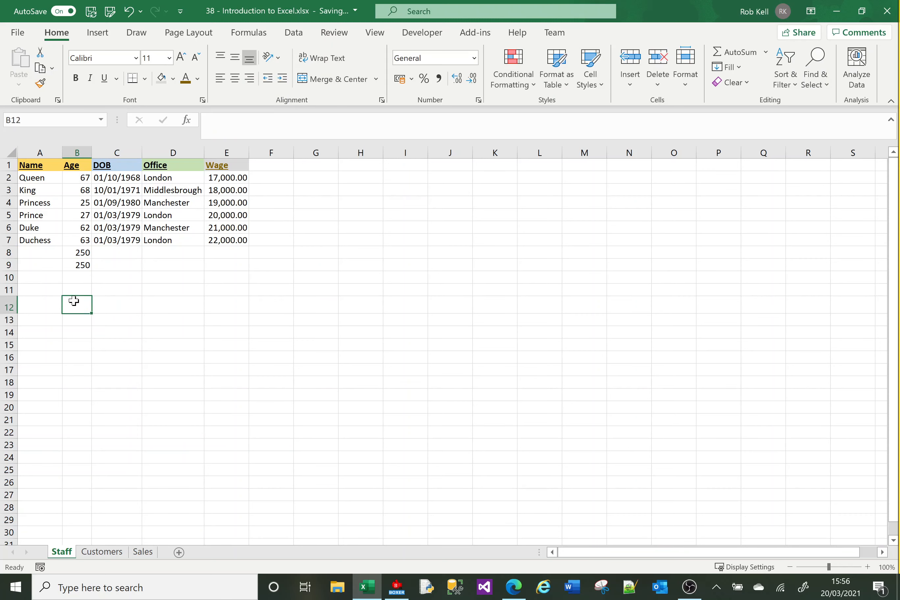
key("Up")
key("Up")
key("Up")
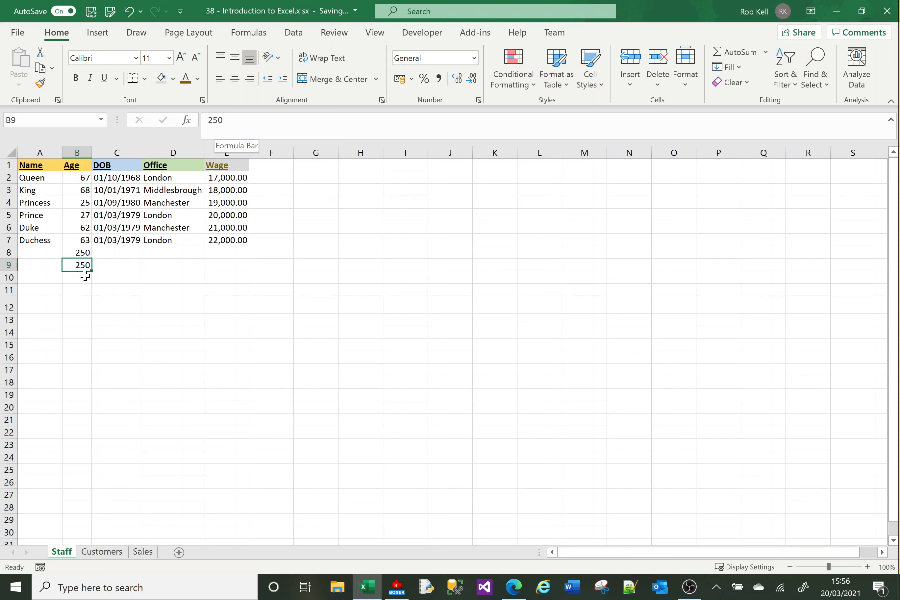
Review the formula in B8 for comparison, and delete the contents of B8 and B9.
key("Up")
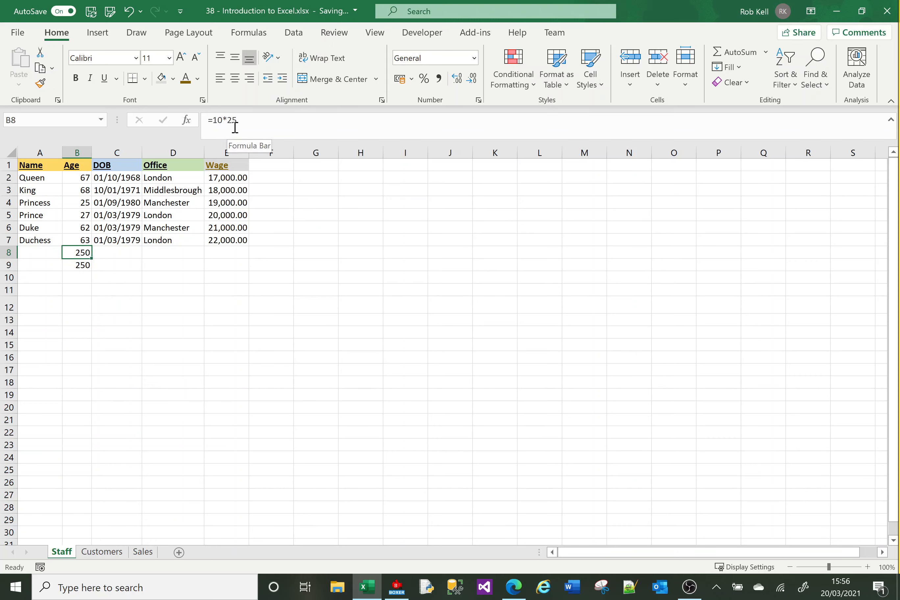
key("Delete")
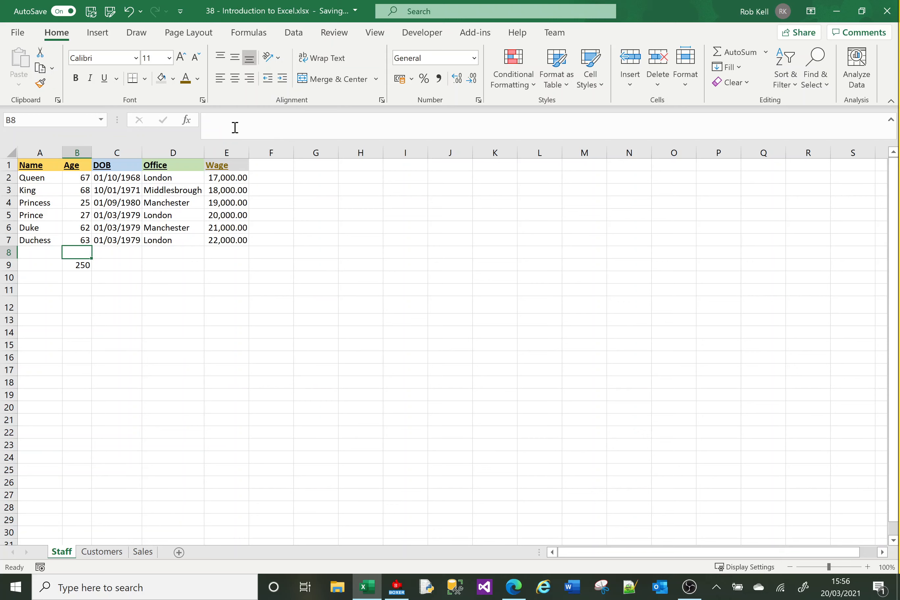
key("Down")
key("Delete")
Enter the division formula =9/3 in H1 and review the formula behind the result.
left_click(360, 166)
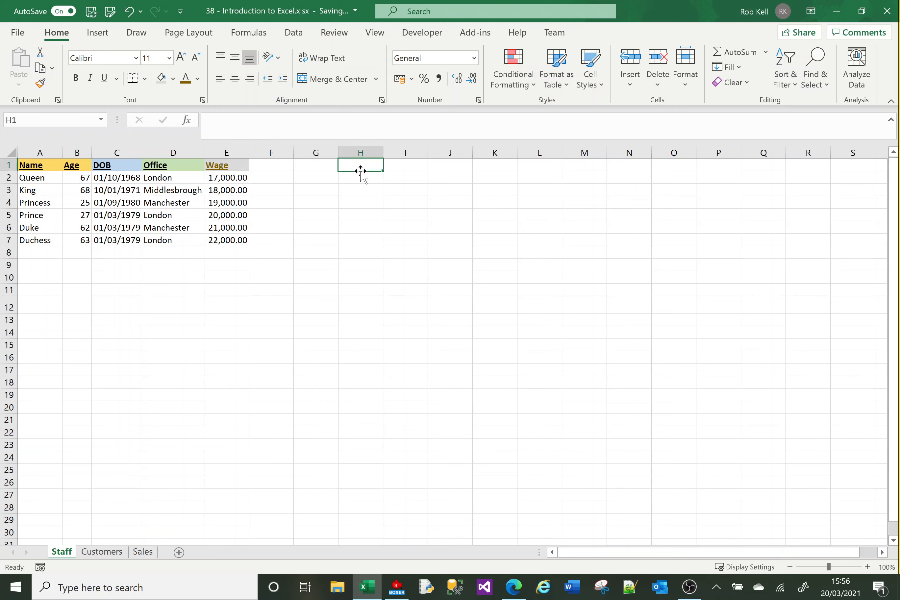
left_click(361, 121)
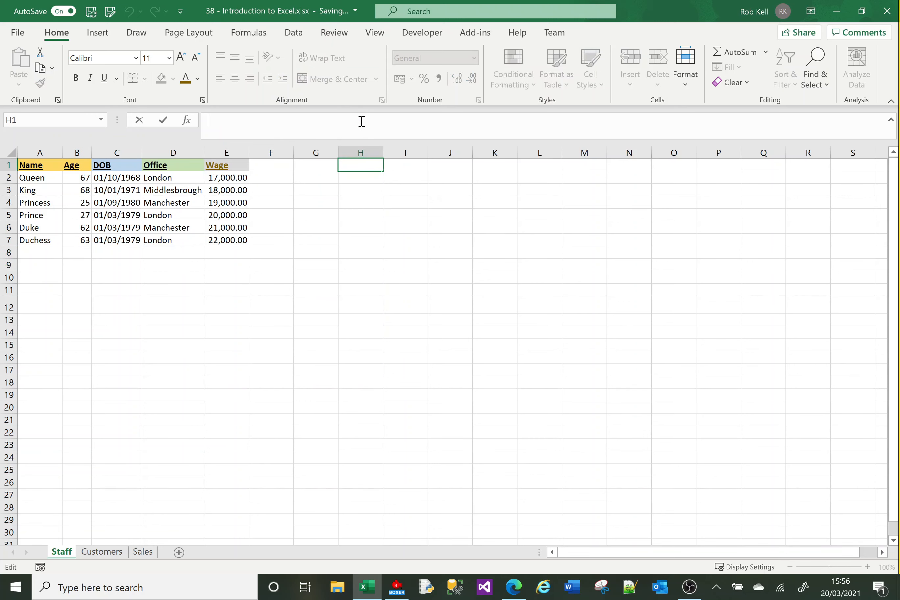
type("=")
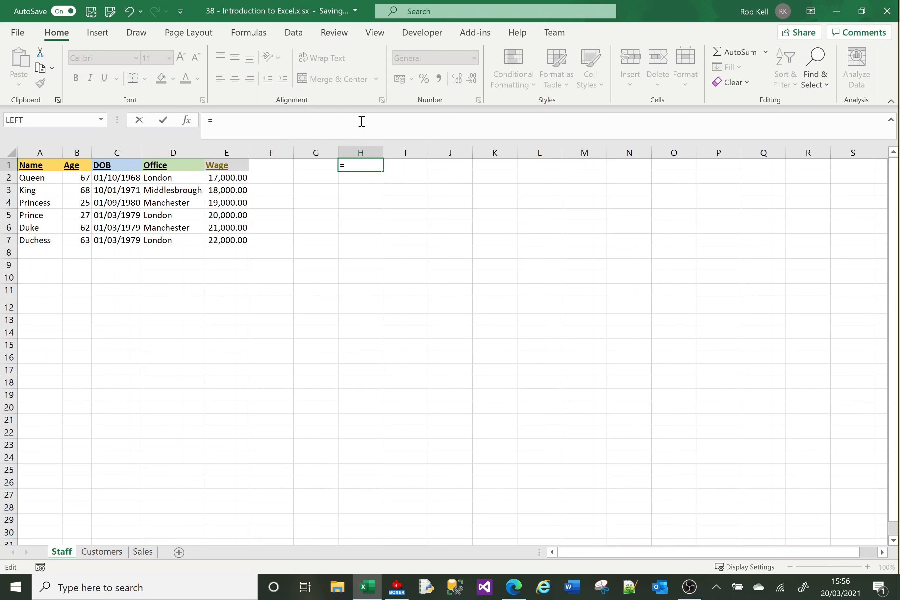
type("9/3")
key("Return")
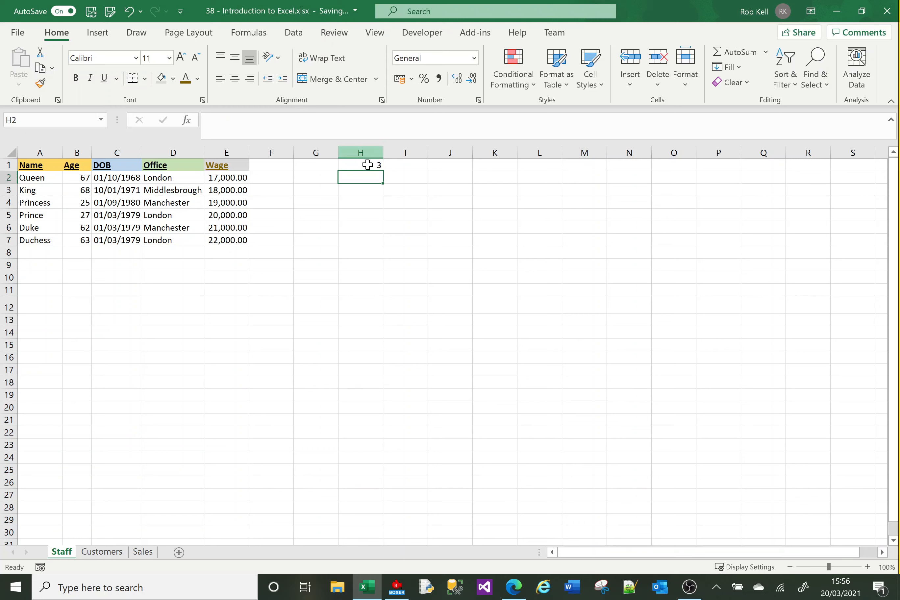
left_click(368, 167)
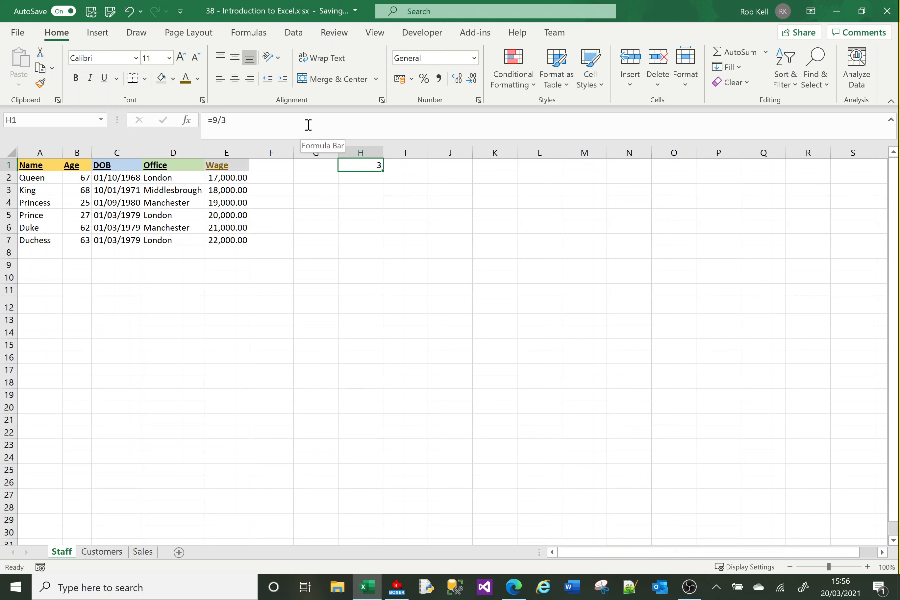
Enter the number 10 in J1 and the number 25 in K1.
left_click(450, 166)
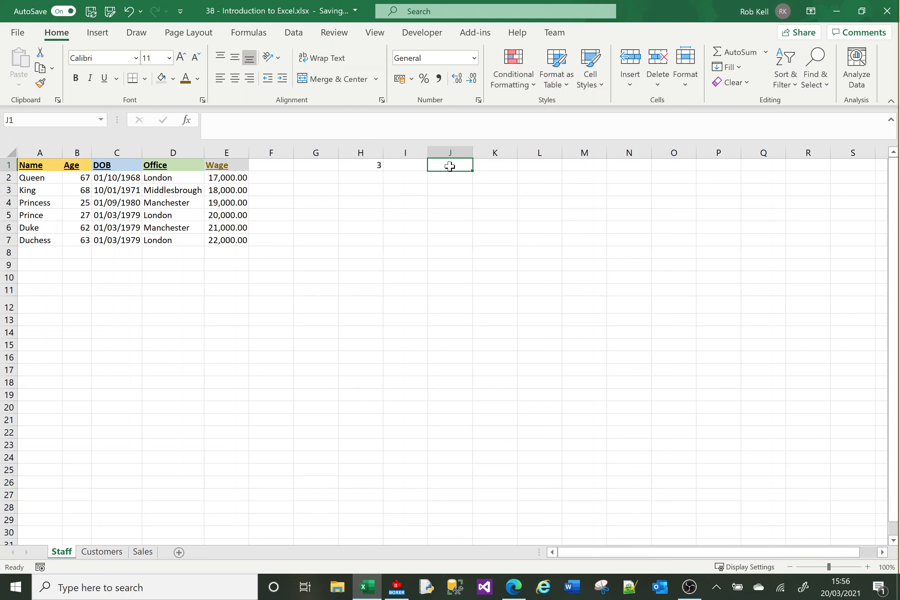
type("10")
key("Tab")
type("2")
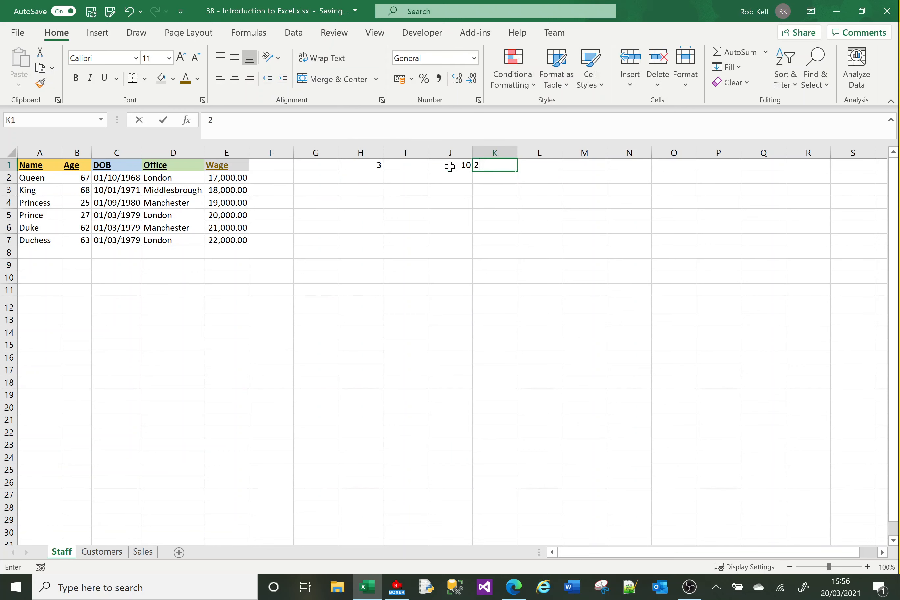
type("5")
key("Tab")
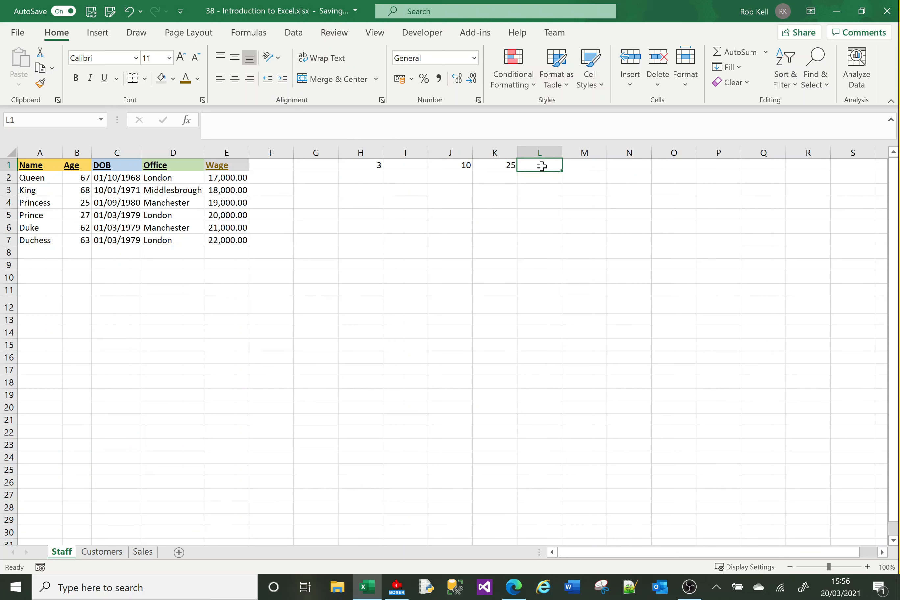
Multiply the two numbers by cell reference with =J1*K1 in L1, and review the formula.
left_click(514, 135)
type("=")
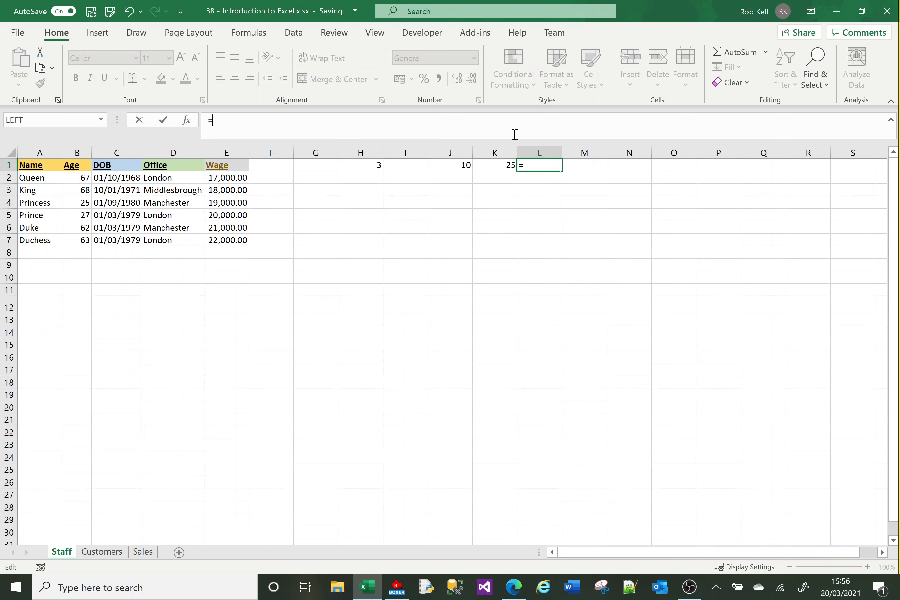
left_click(458, 166)
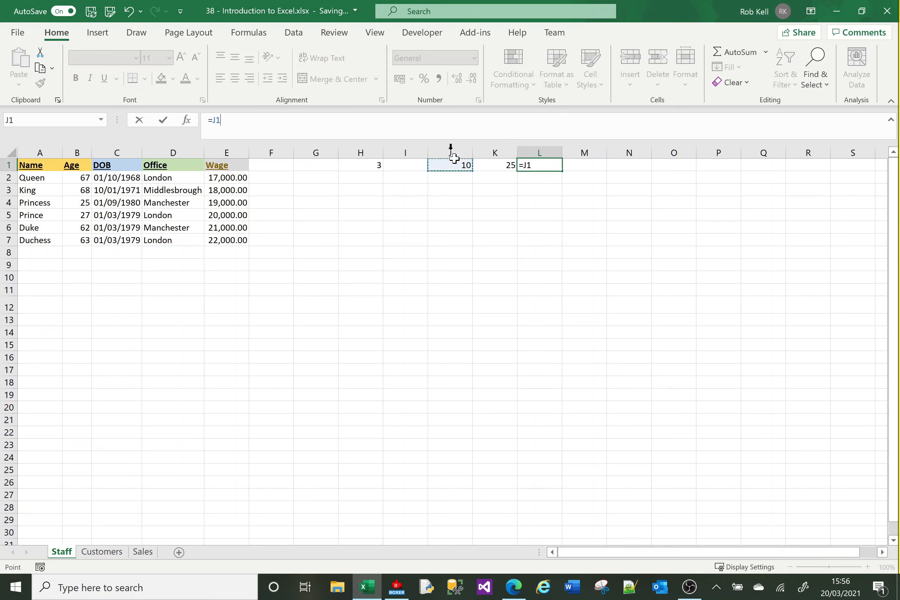
left_click(430, 123)
type("*")
left_click(493, 167)
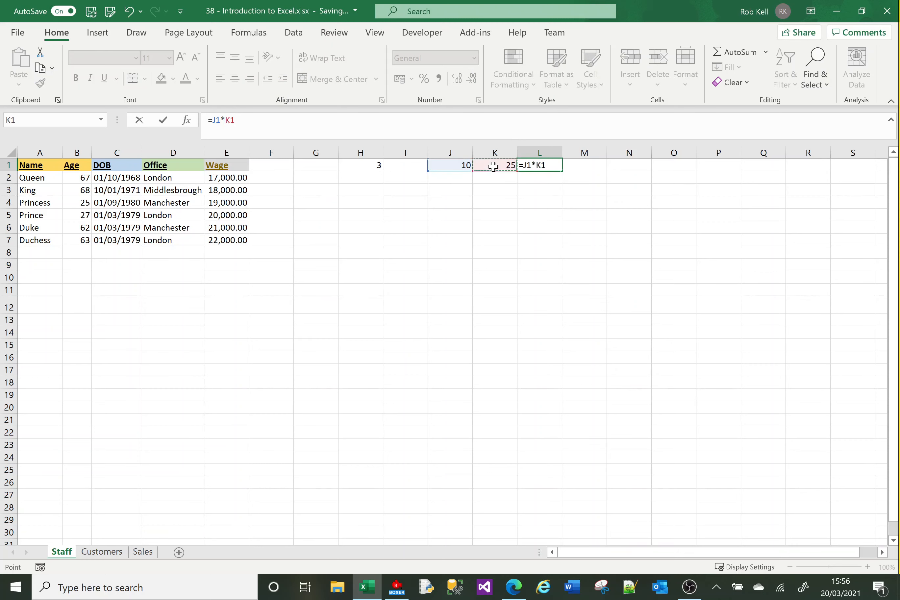
key("Return")
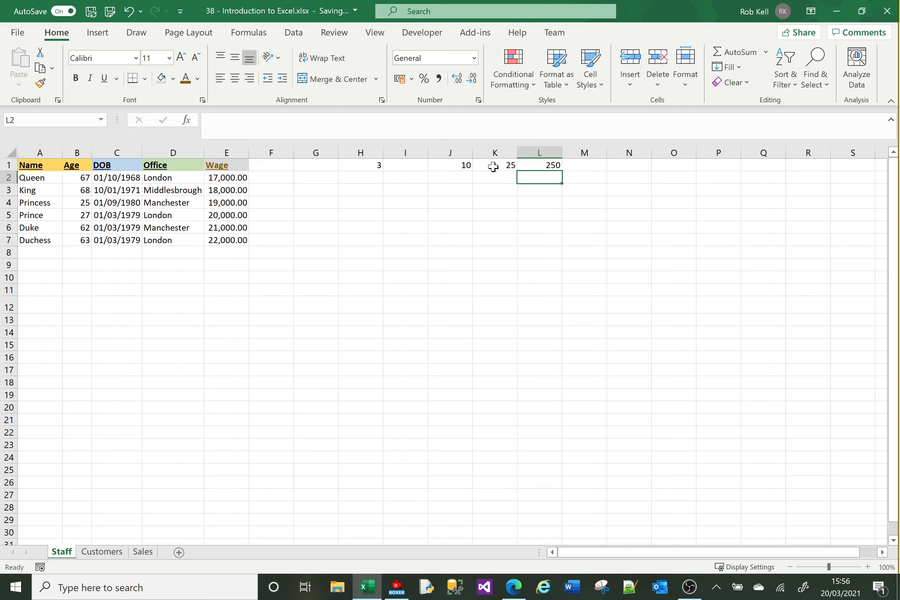
left_click(540, 167)
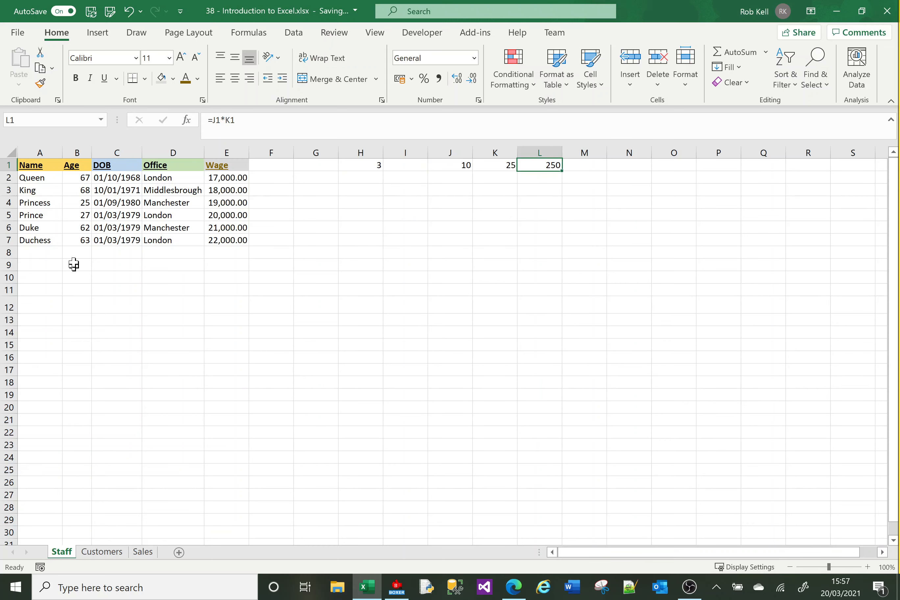
Add up the six ages in B8 by referencing each cell individually with =B2+B3+B4+B5+B6+B7.
left_click(74, 252)
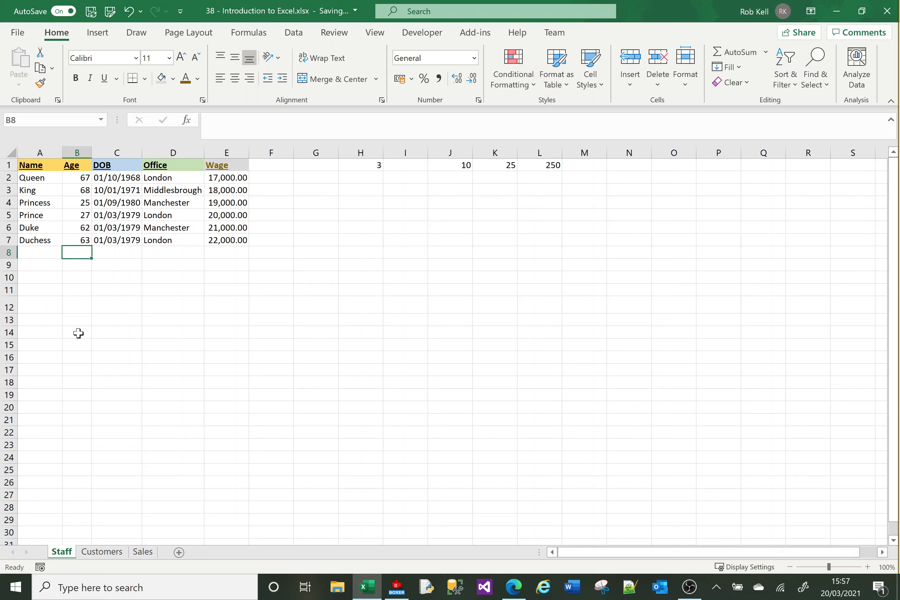
type("=")
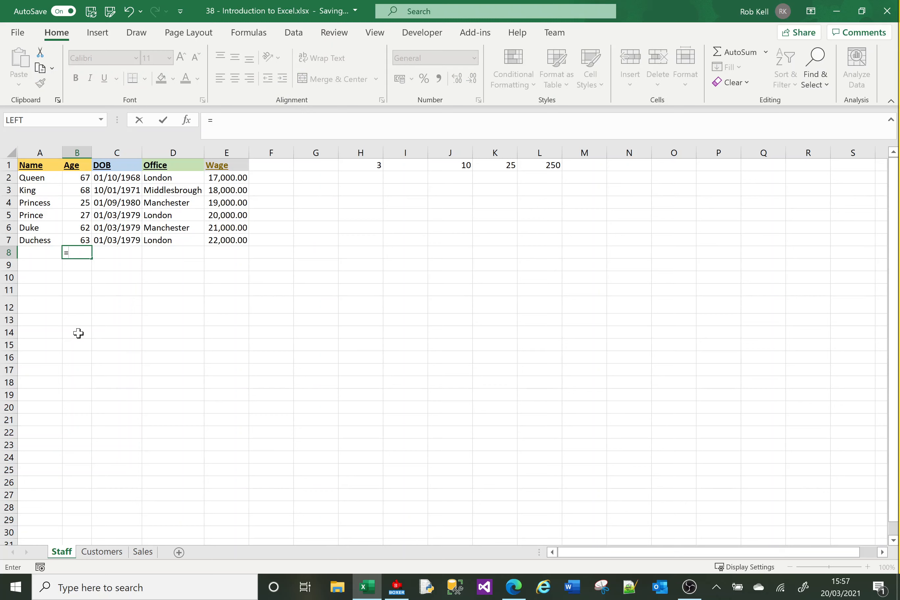
key("Up")
key("Up")
key("Up")
key("Up")
key("Up")
key("Up")
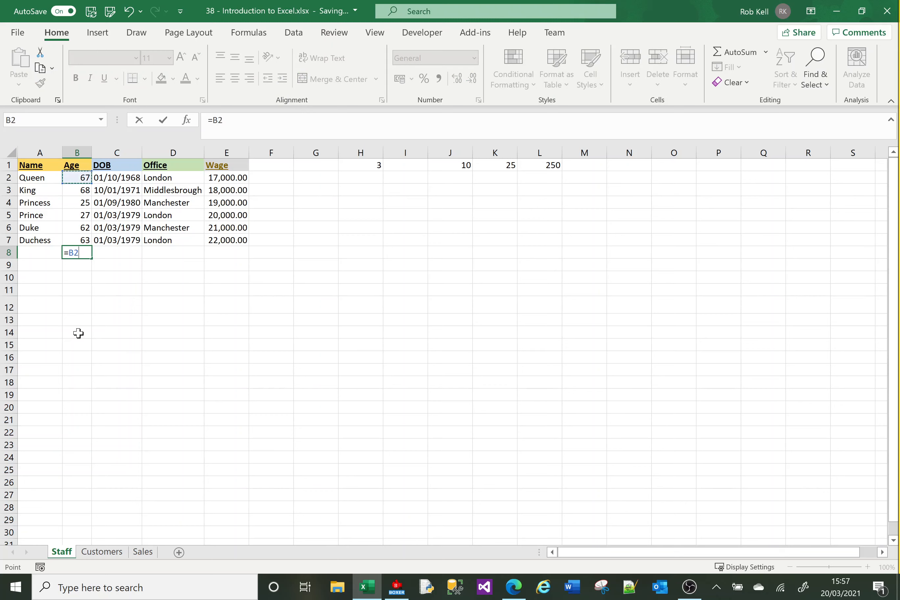
key("Down")
key("Down")
key("Up")
key("Up")
type("+")
key("Up")
key("Up")
key("Up")
key("Up")
key("Up")
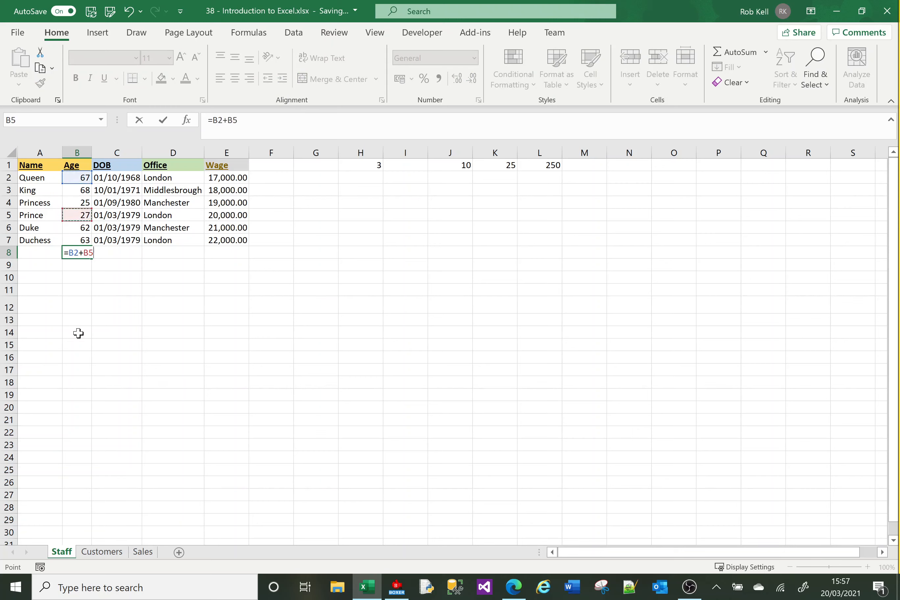
type("+")
key("Up")
key("Up")
key("Up")
key("Up")
key("Up")
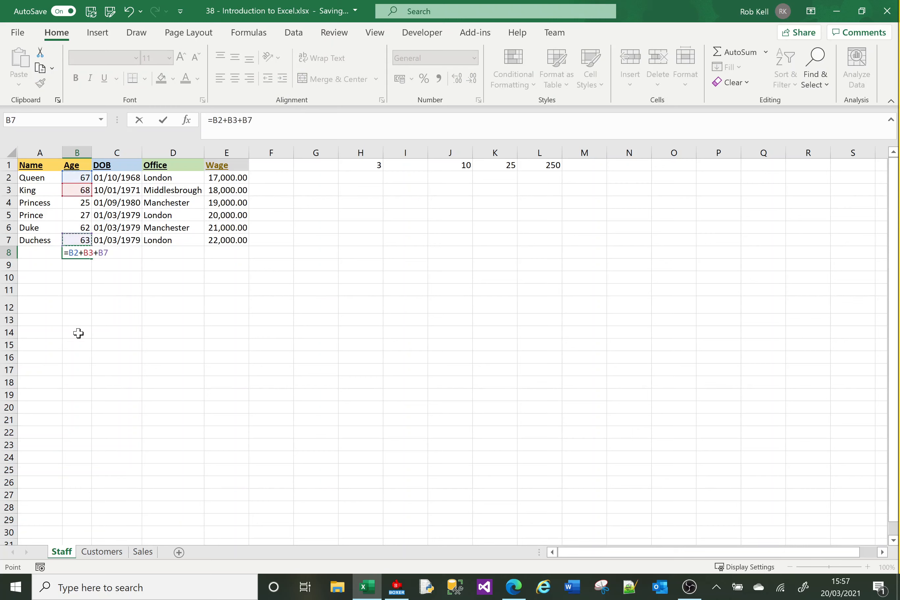
key("Down")
type("+")
key("Up")
key("Up")
key("Up")
key("Up")
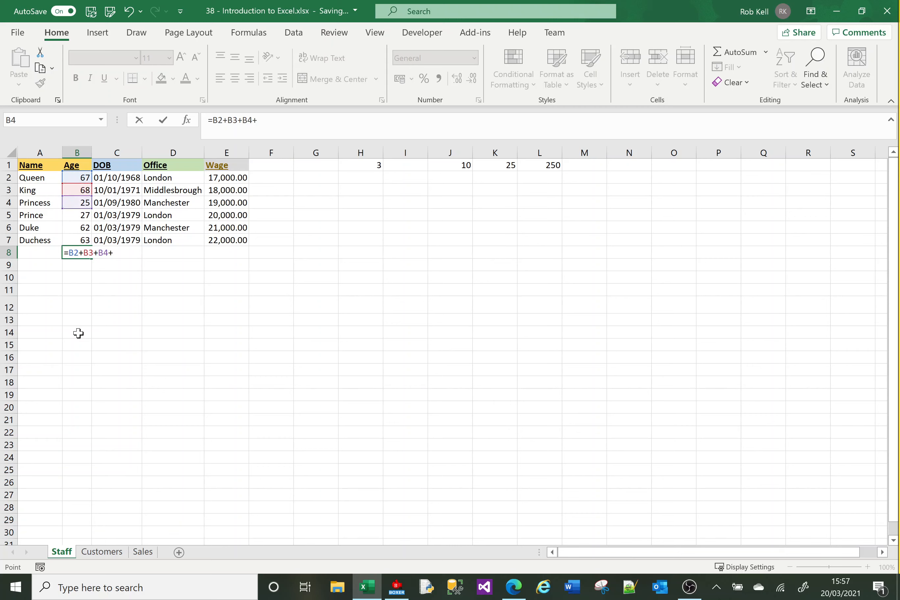
key("Down")
type("+")
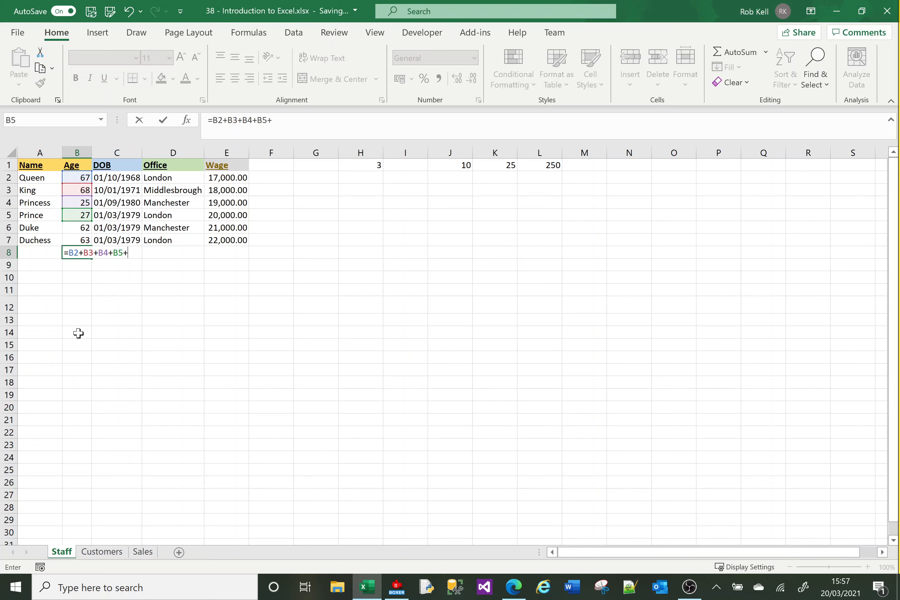
key("Up")
type("+")
key("Up")
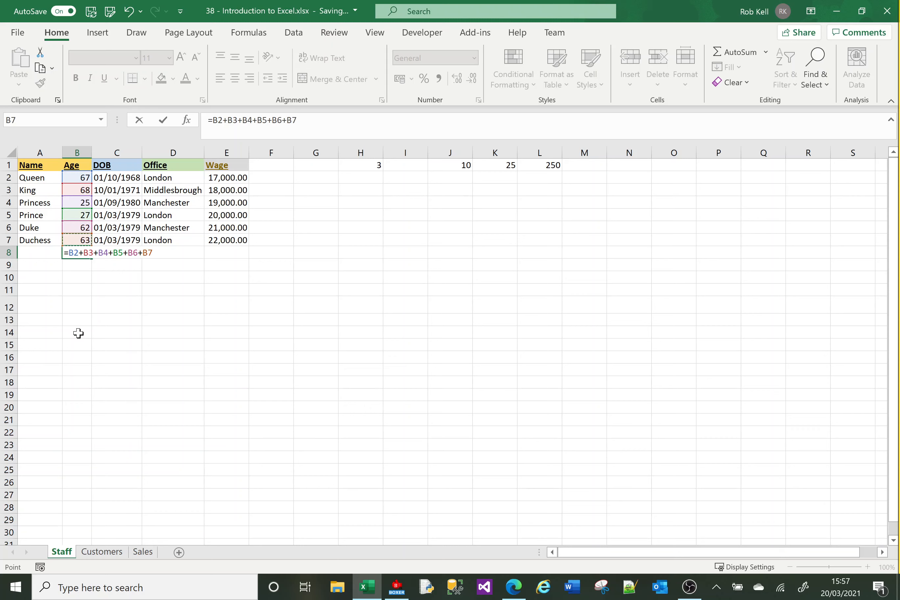
type("+")
key("Return")
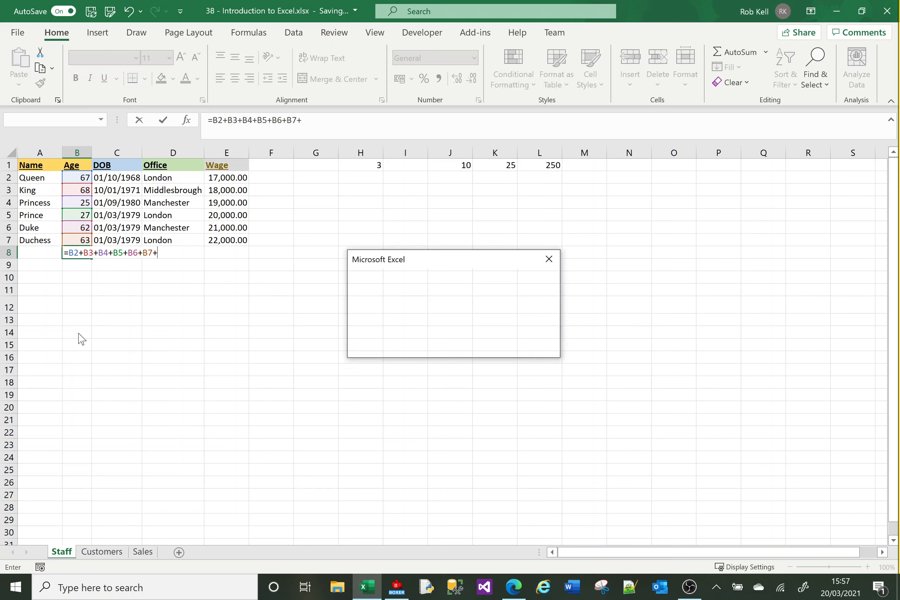
key("Return")
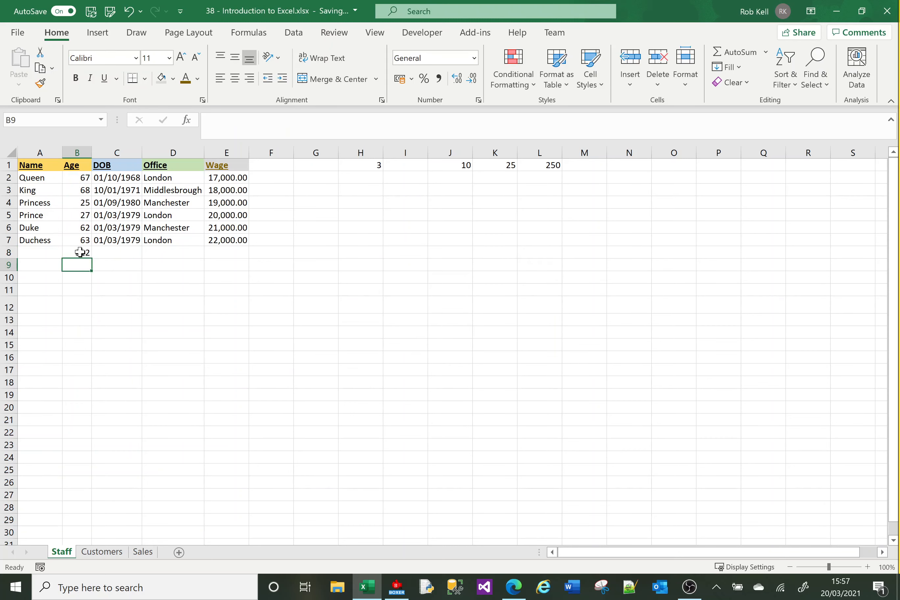
Turn the age total in B8 into an average by changing the formula to =(B2+B3+B4+B5+B6+B7)/6.
left_click(85, 251)
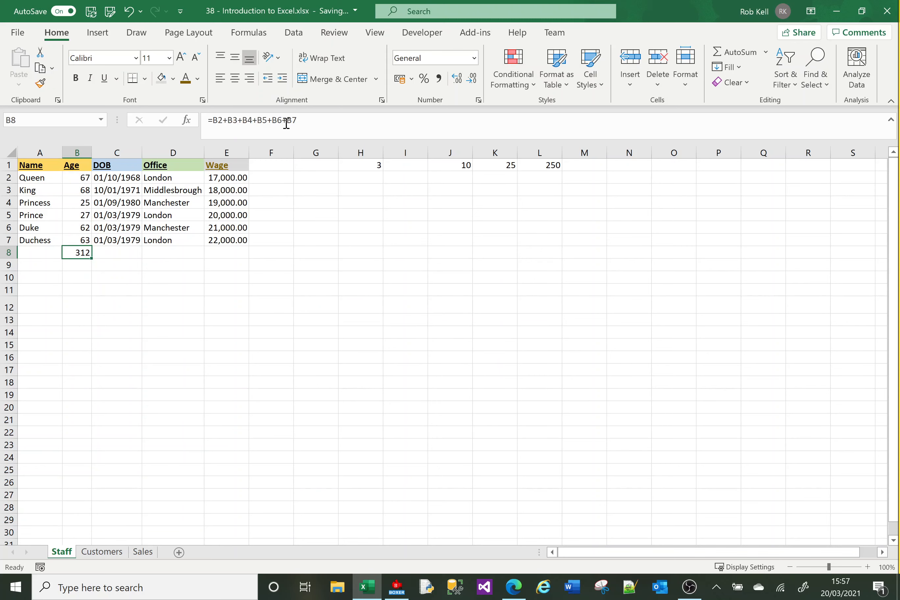
left_click(214, 120)
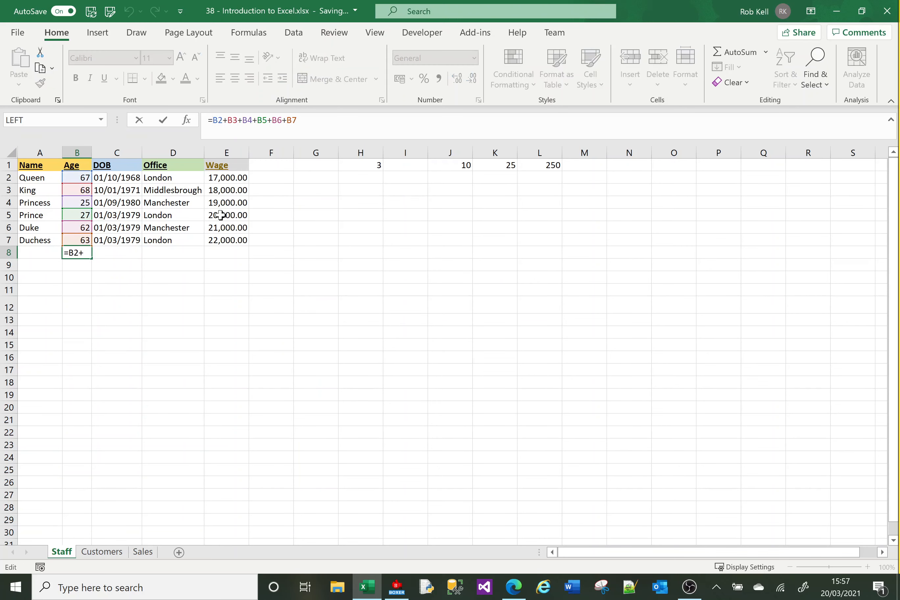
type("(")
left_click(321, 125)
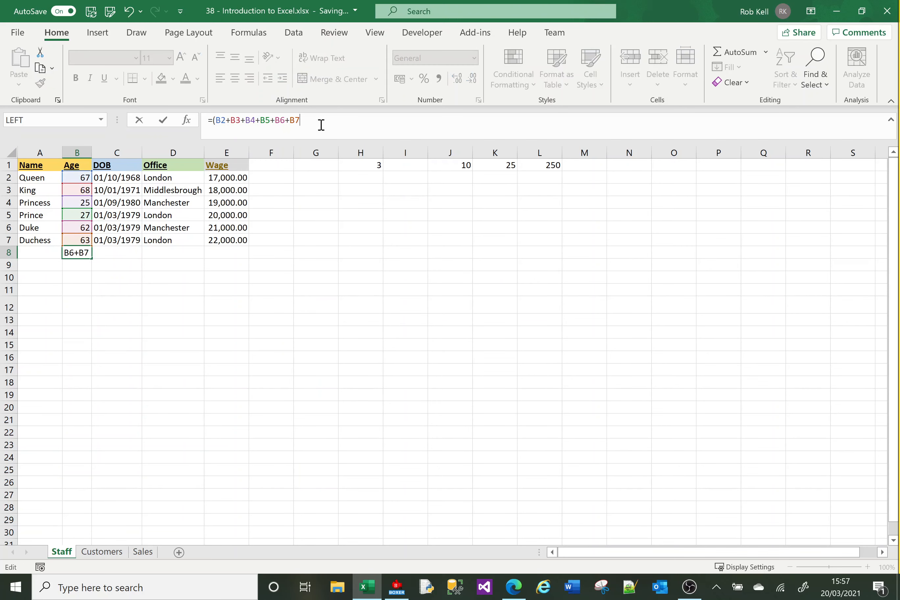
type(")/6")
key("Return")
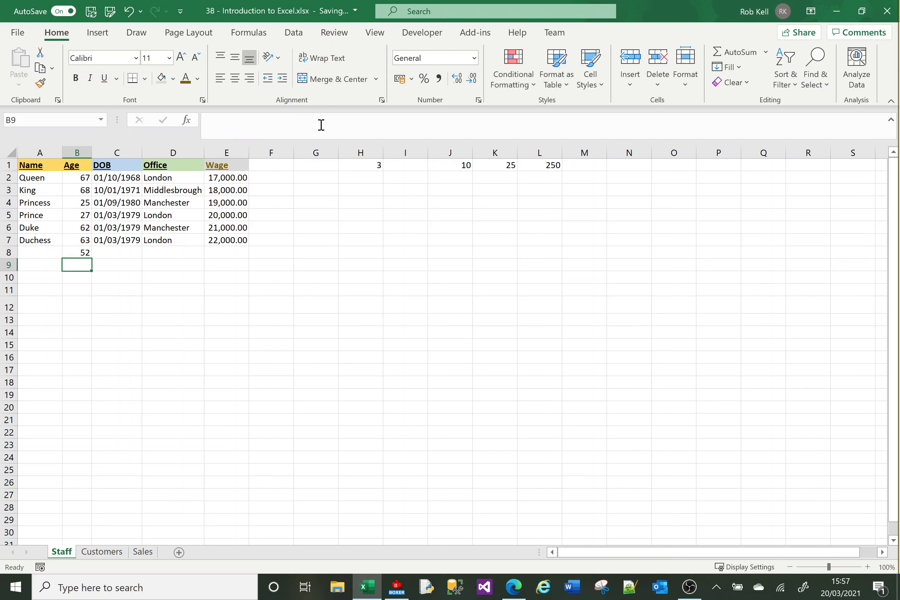
Replace the formula in B8 with the function =AVERAGE(B2:B7) over the ages, and review the formula.
left_click(79, 252)
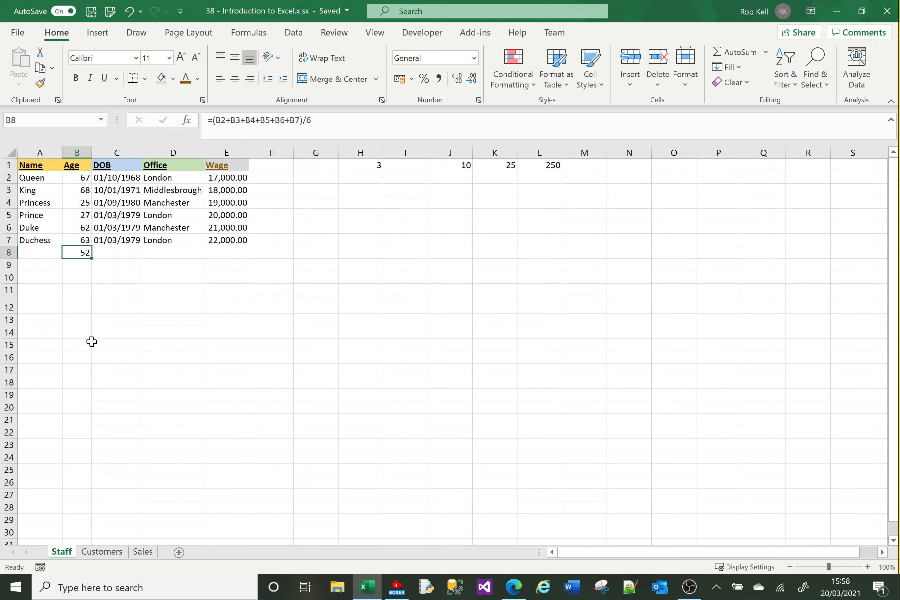
key("Delete")
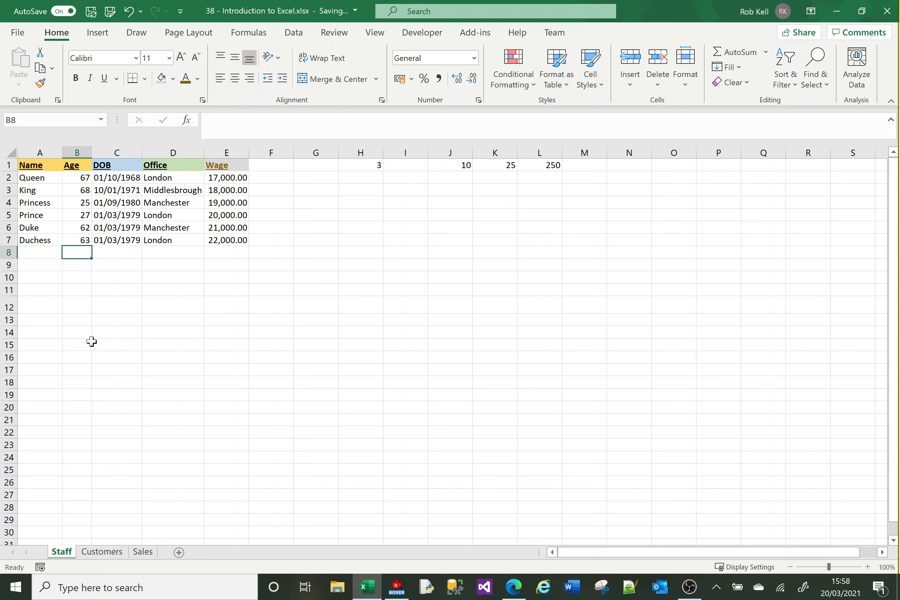
type("=")
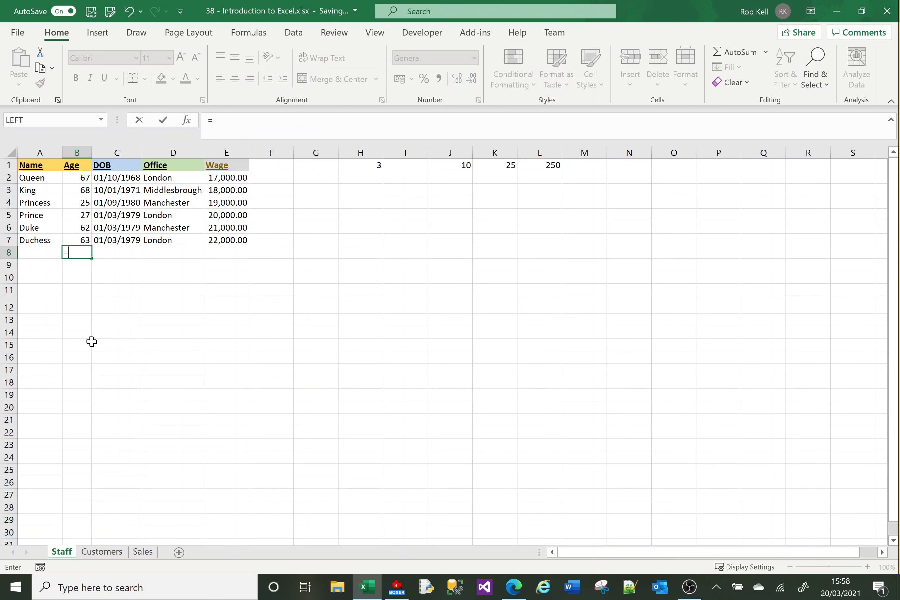
type("av")
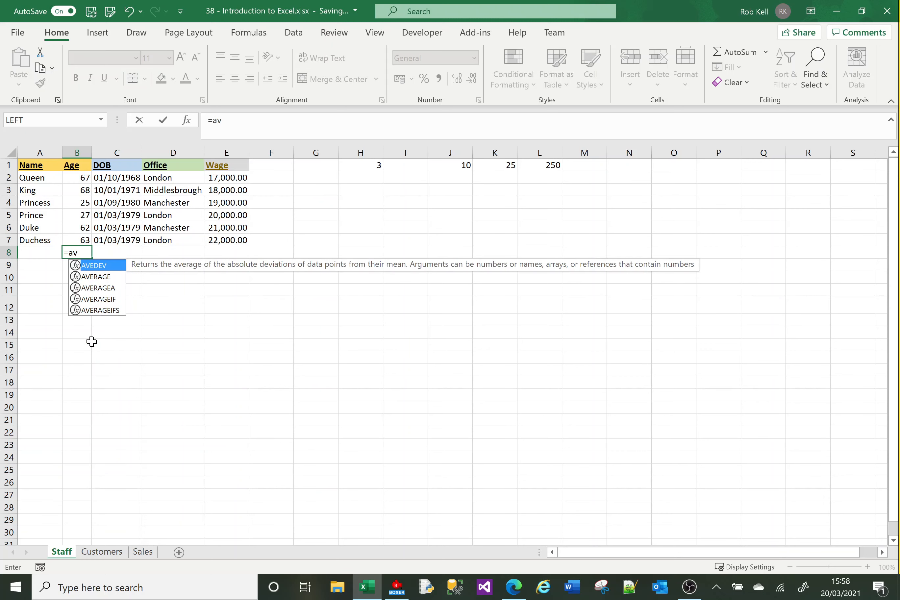
left_click(96, 276)
double_click(95, 277)
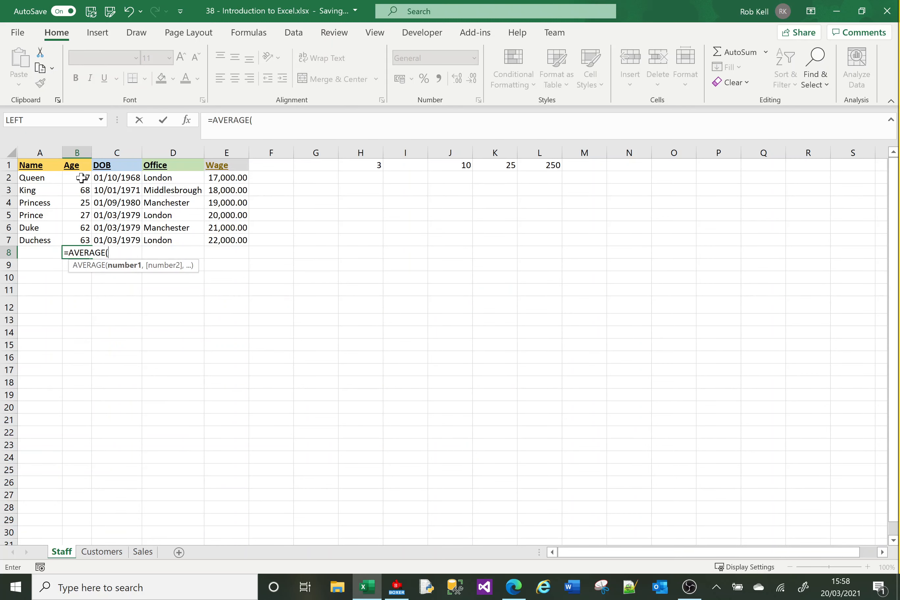
left_click_drag(81, 178, 83, 240)
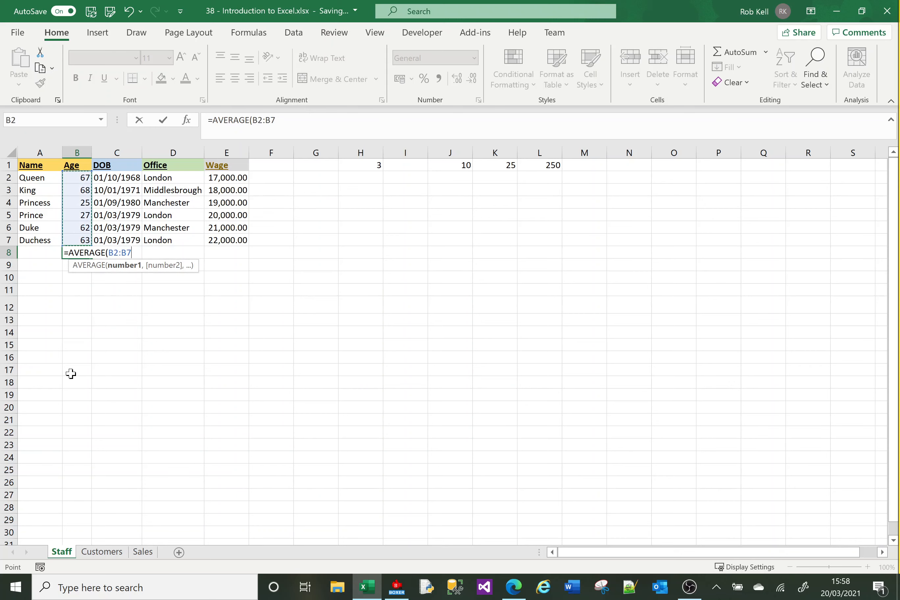
key("Return")
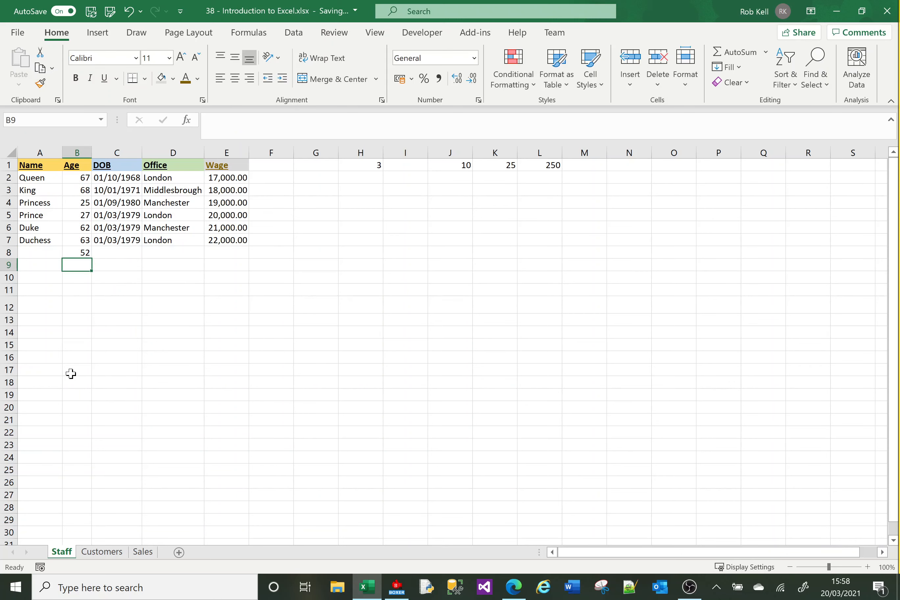
key("Up")
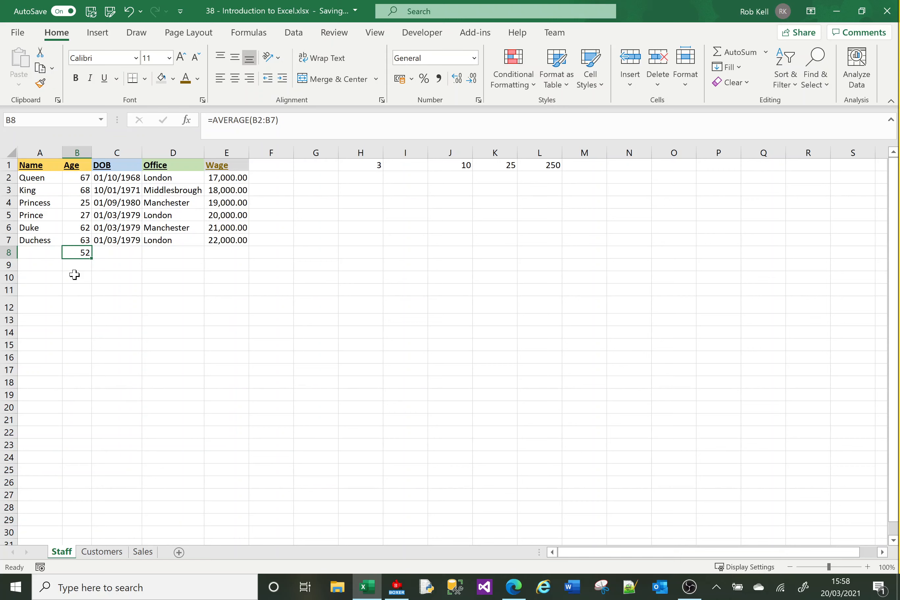
Replace the formula in B8 with the function =SUM(B2:B7) over the ages, and review the formula.
key("Delete")
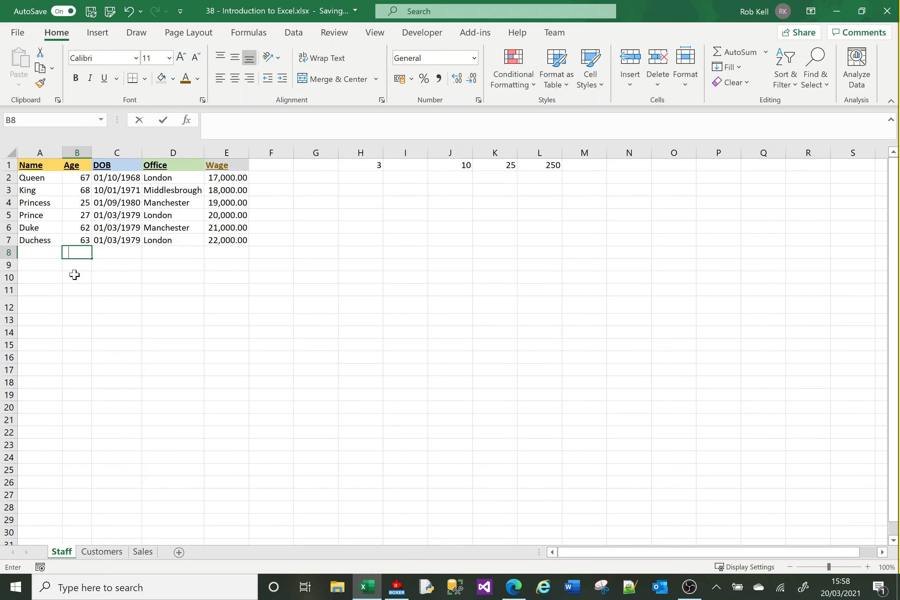
type("=SUM(")
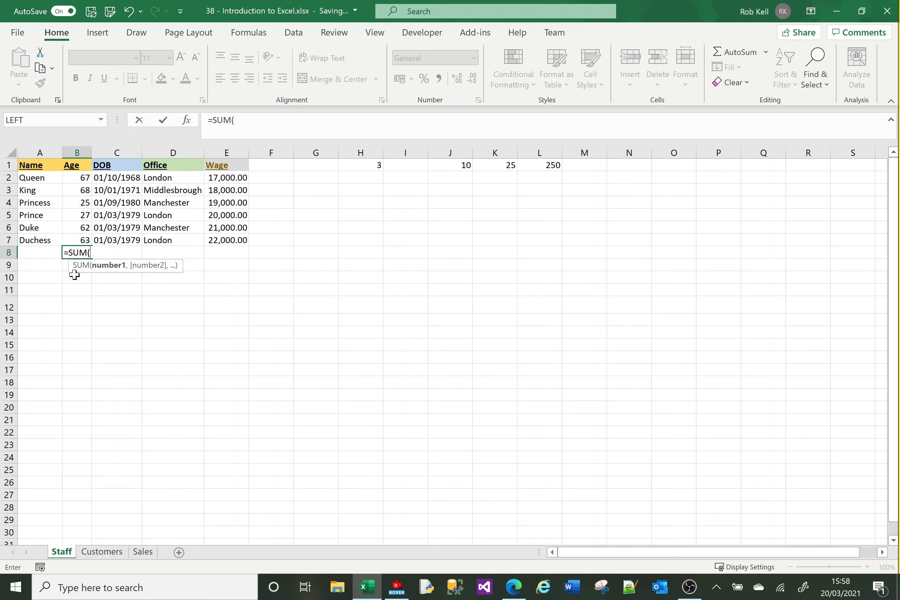
key("Up")
key("shift+Up")
key("shift+Up")
key("shift+Up")
key("shift+Up")
key("shift+Up")
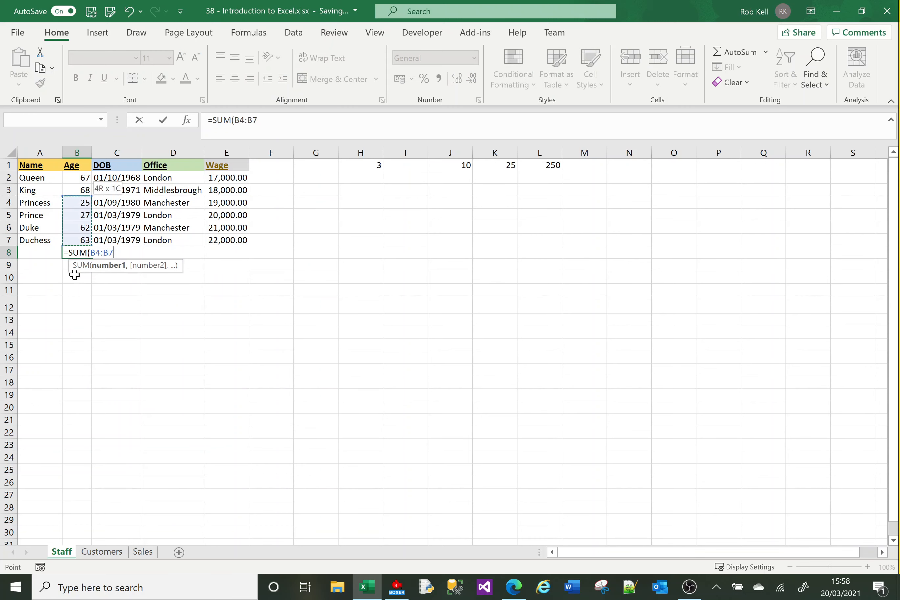
type(")")
key("Return")
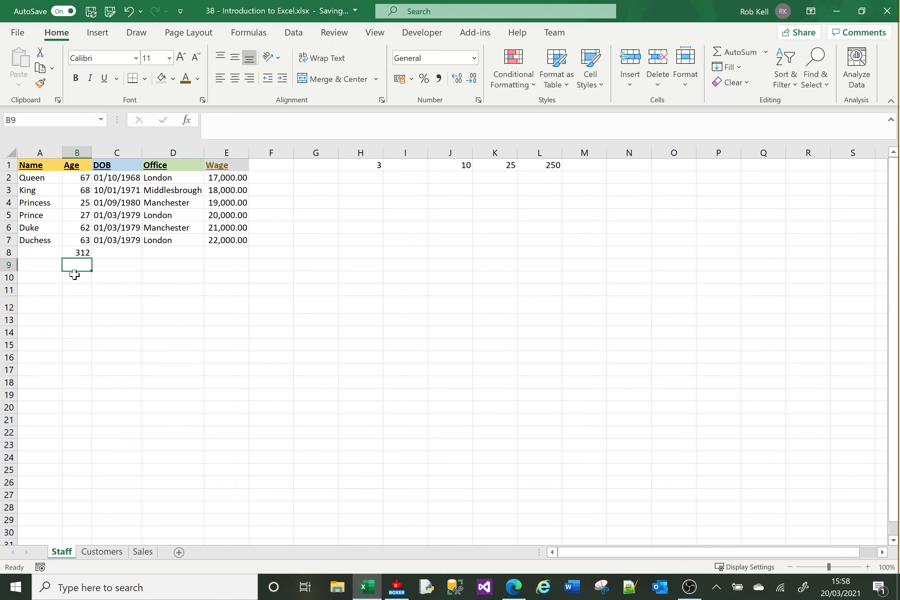
left_click(74, 252)
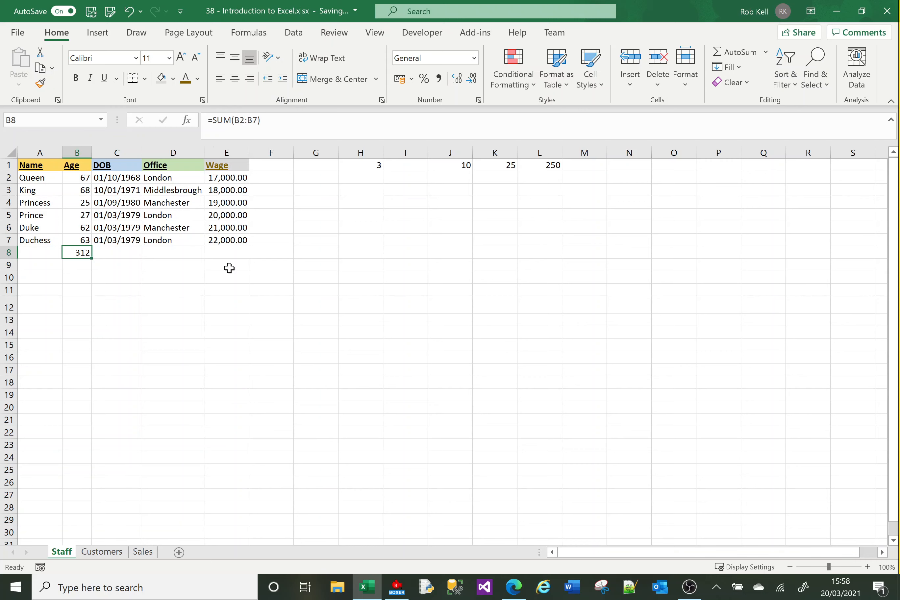
Clear the age total from B8 and look through the Customers and Sales sheets.
key("Delete")
left_click(111, 552)
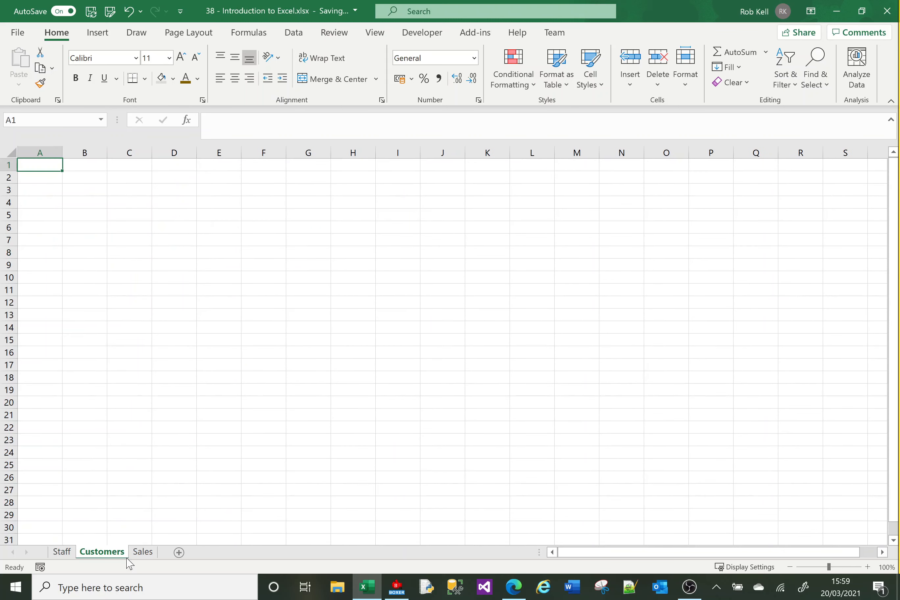
left_click(142, 553)
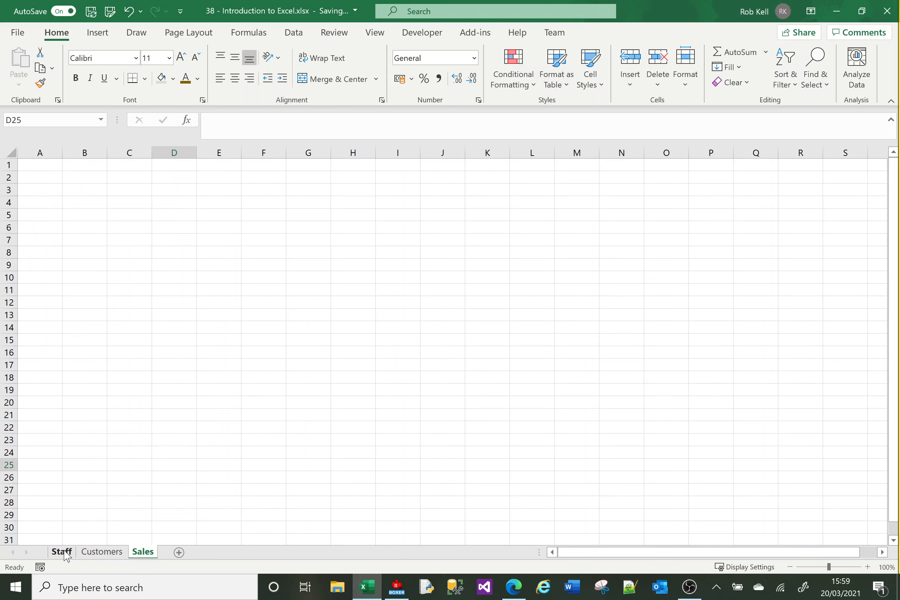
left_click(62, 552)
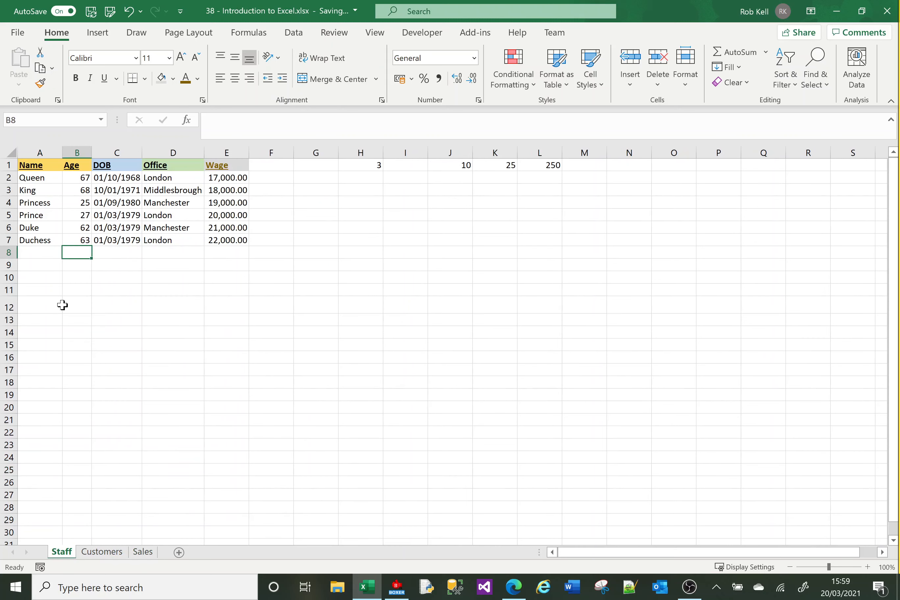
left_click(101, 552)
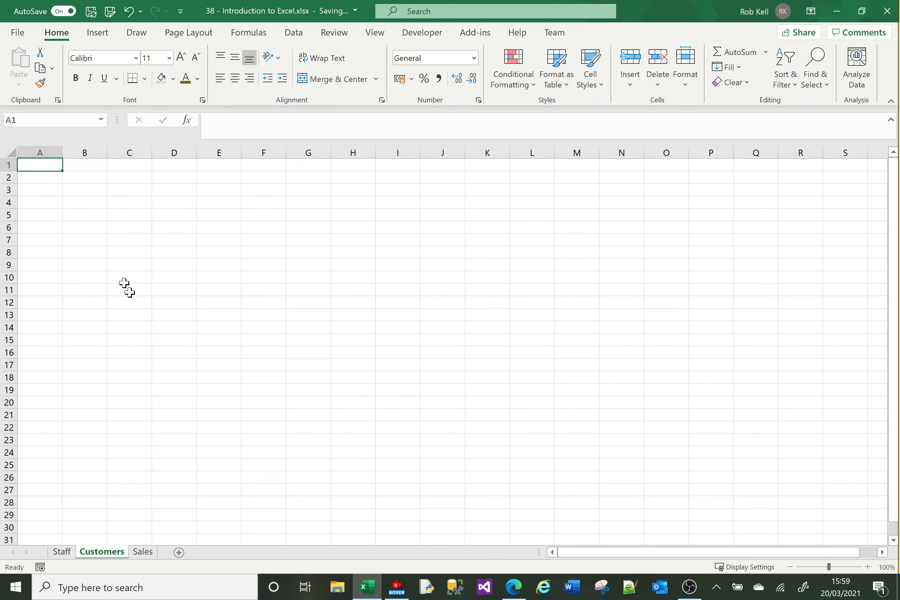
left_click(143, 553)
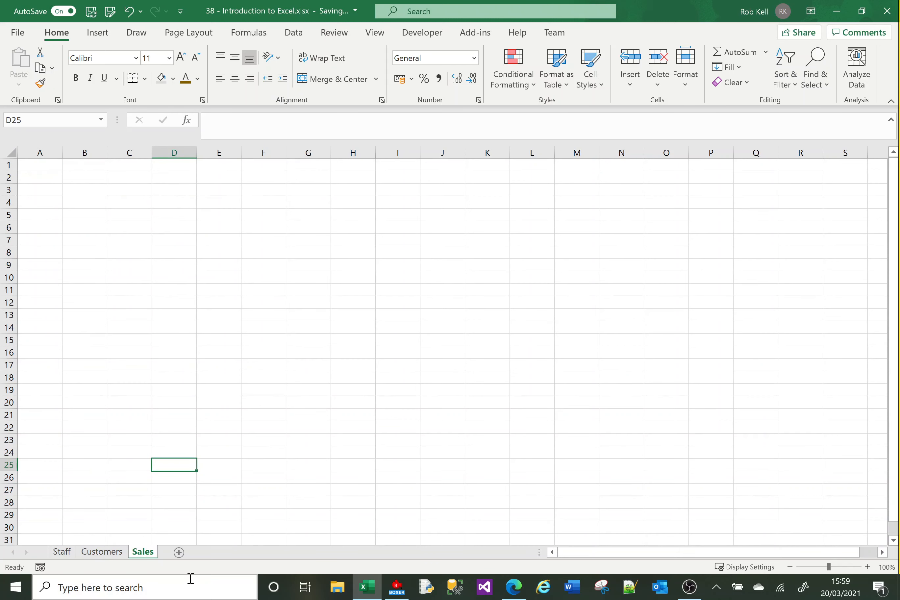
Insert a new worksheet directly after the Staff sheet and name it Bonus.
left_click(63, 554)
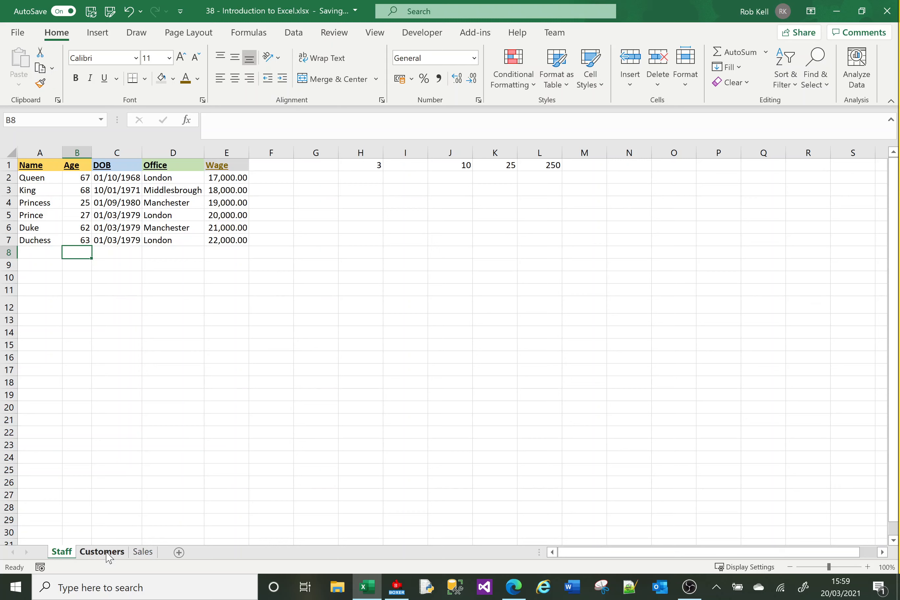
left_click(184, 558)
left_click(184, 553)
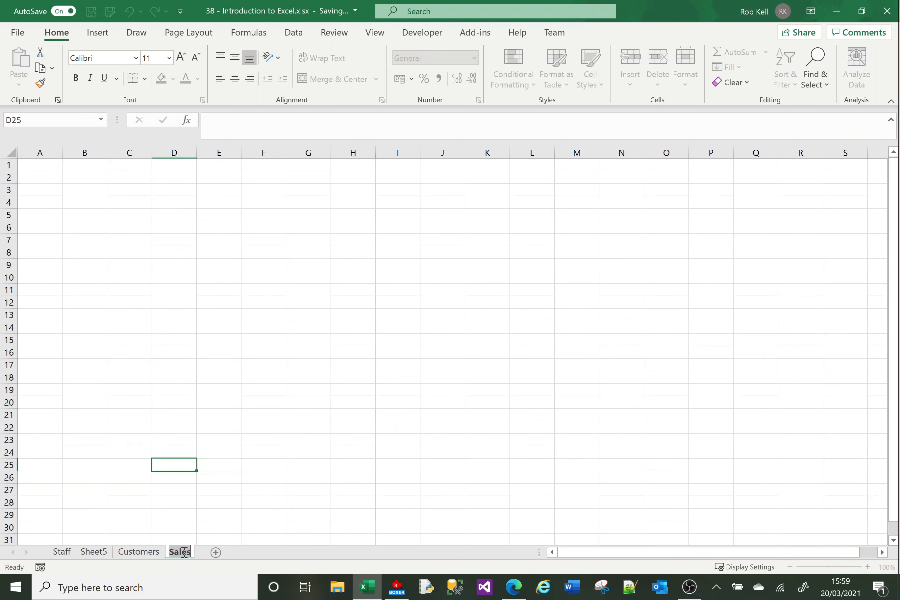
left_click(218, 504)
double_click(92, 552)
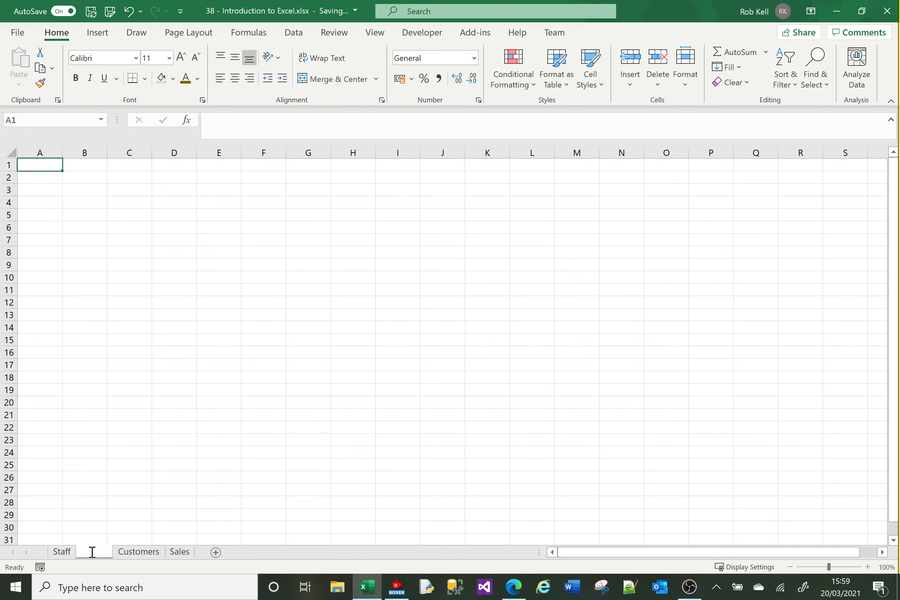
type("Bonus")
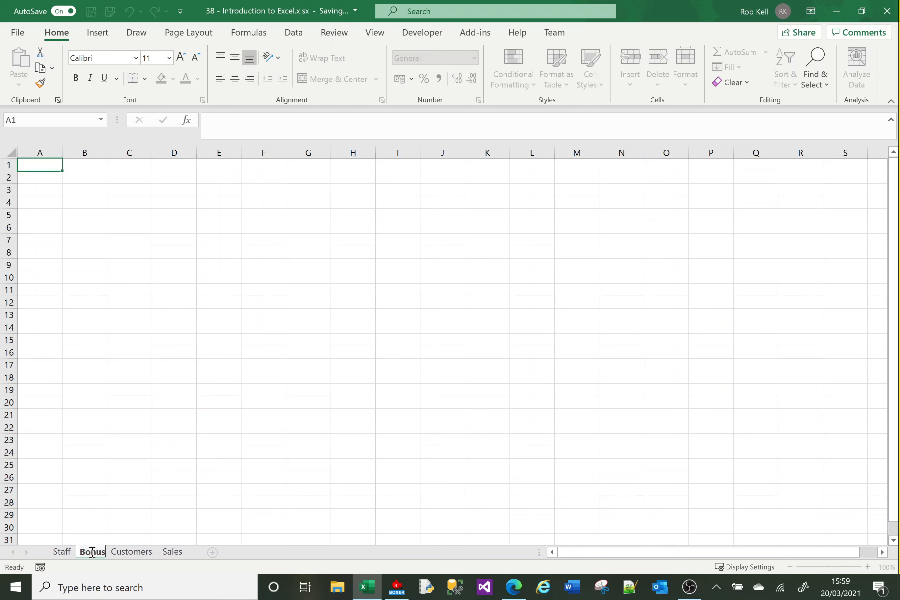
key("Return")
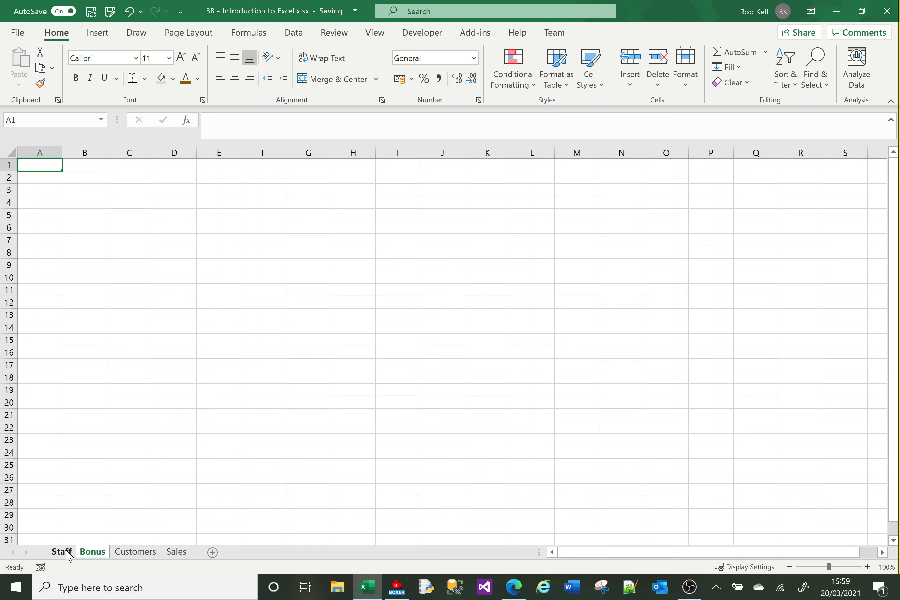
Enter the header Name in A1 of the Bonus sheet and link A2 to the first staff name with =Staff!A2.
type("Name")
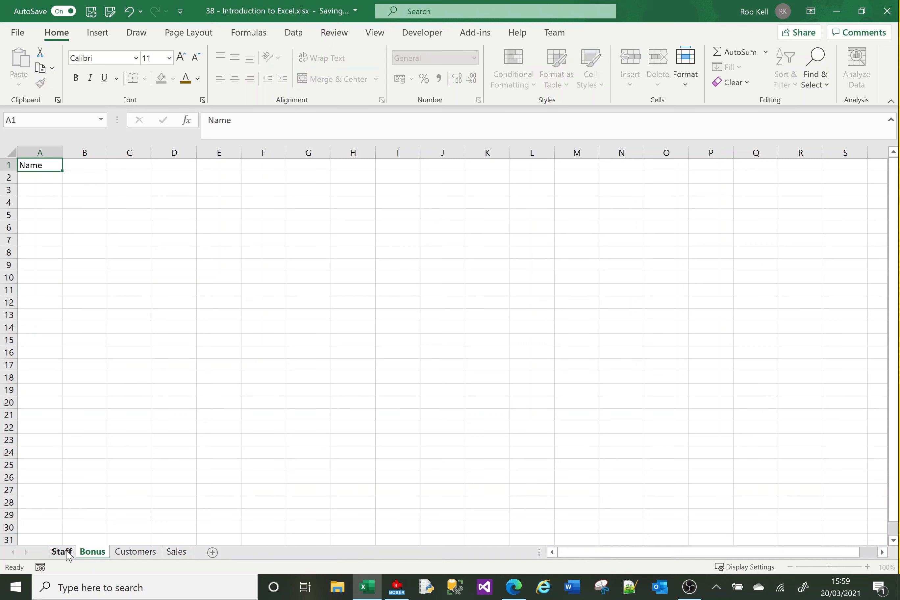
key("Return")
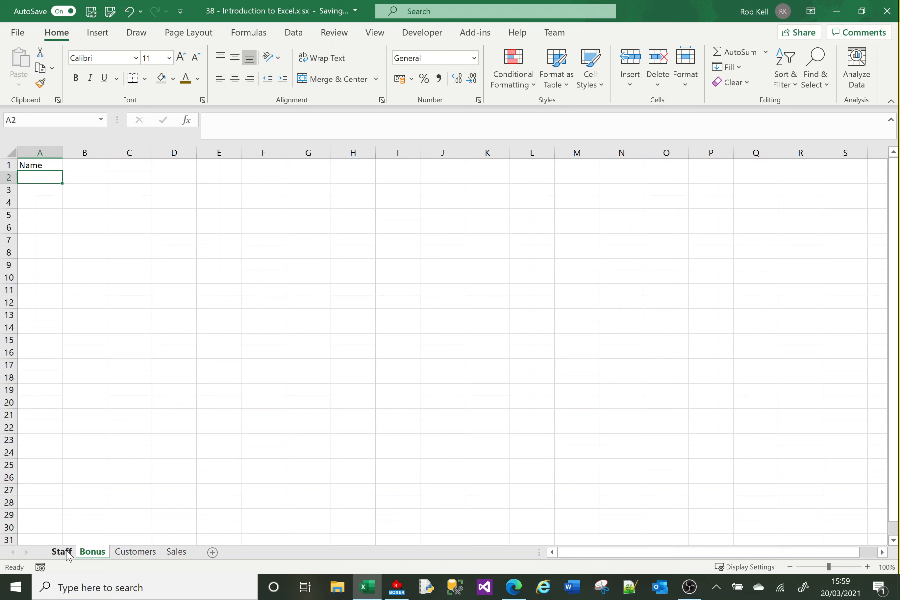
type("=")
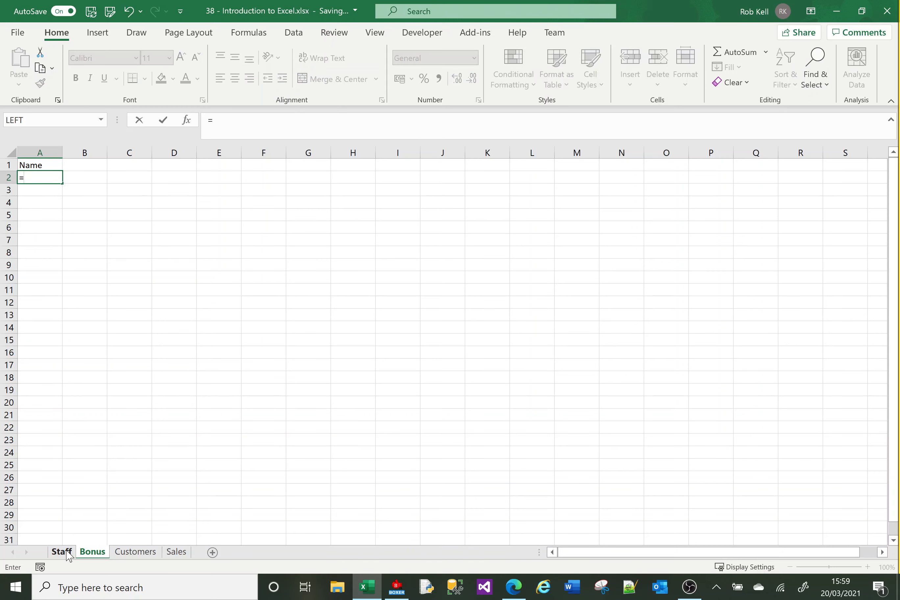
left_click(67, 552)
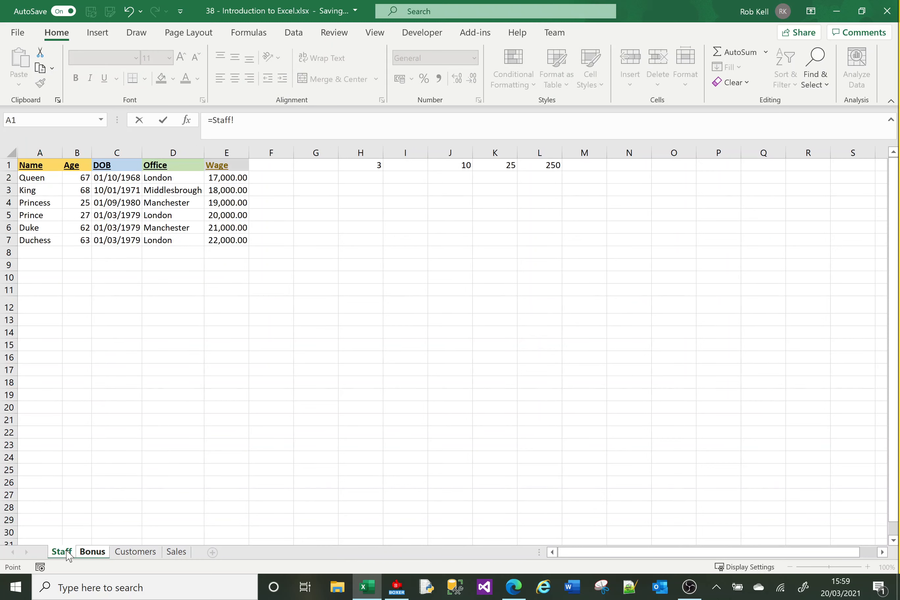
left_click(37, 175)
key("Return")
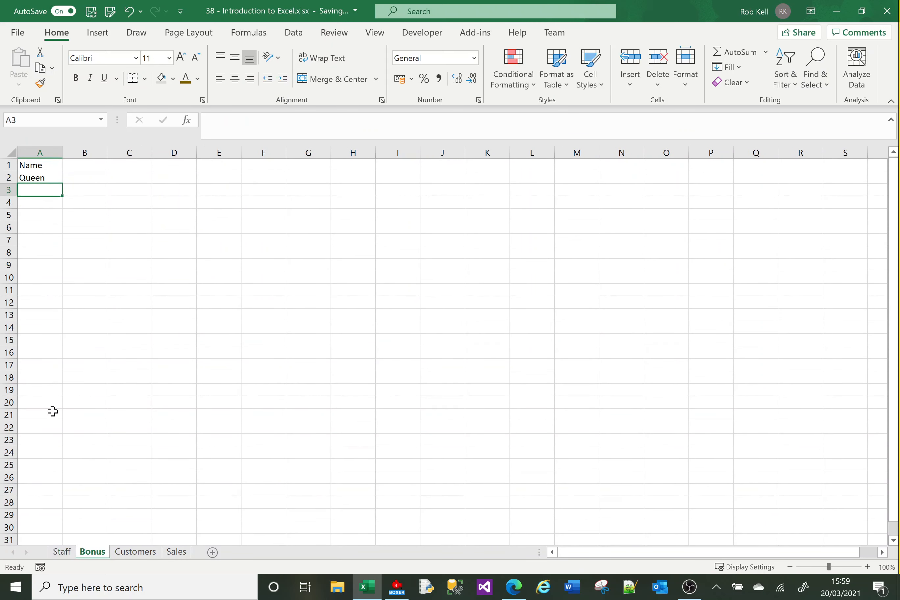
Make the Name header in A1 bold and underlined, and review the cross-sheet formula in A2.
left_click(40, 165)
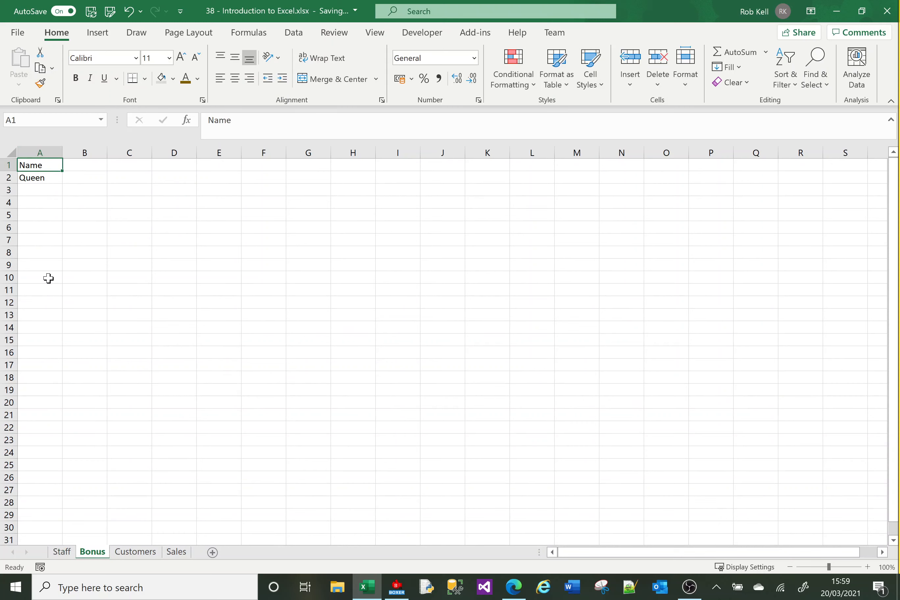
key("ctrl+b")
key("ctrl+u")
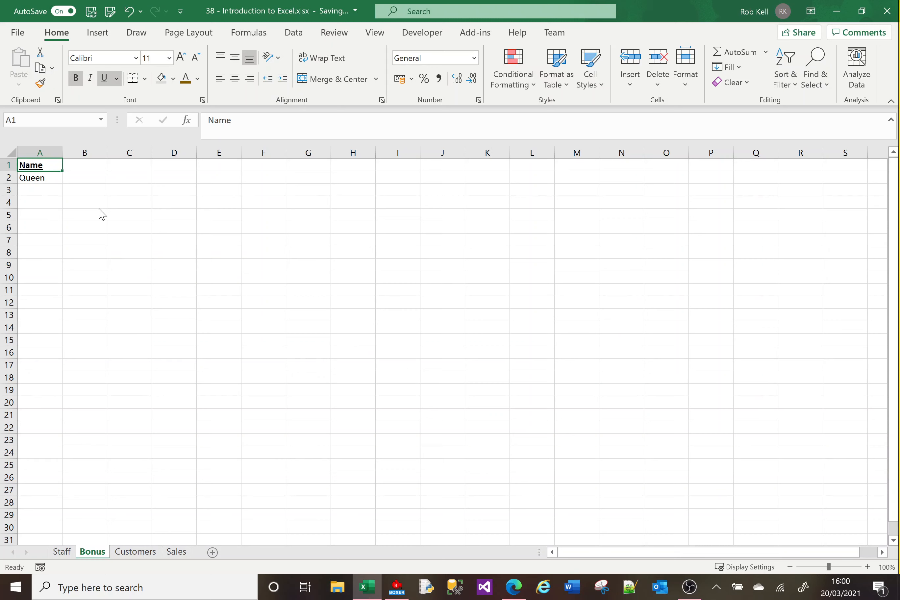
left_click(43, 178)
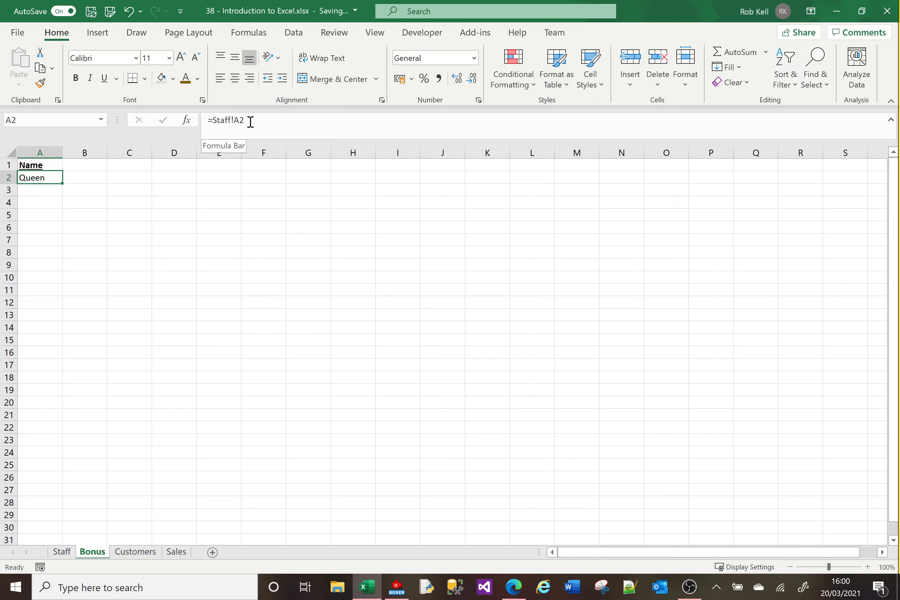
Link A3 and A4 of the Bonus sheet to the next two staff names with =Staff!A3 and =Staff!A4, and review A4's formula.
left_click(40, 194)
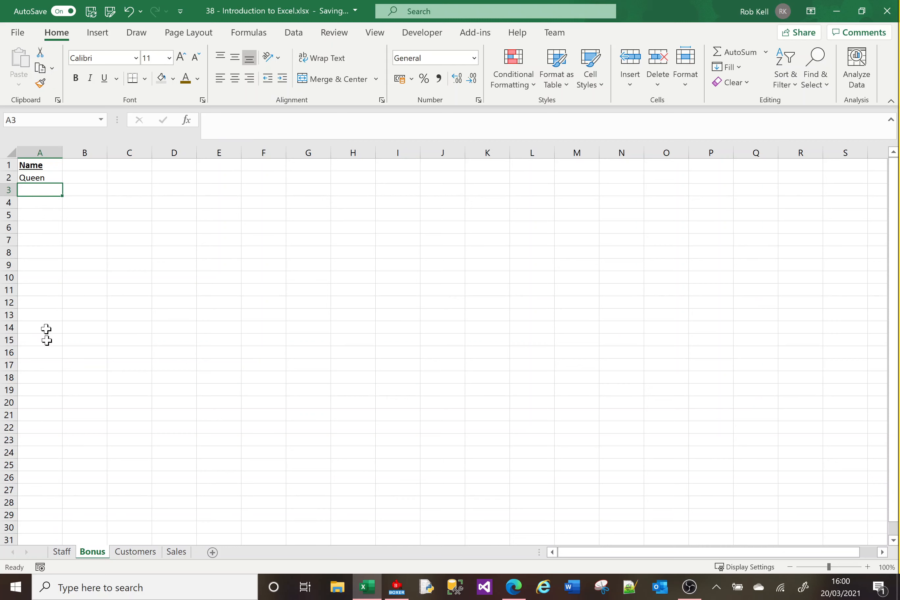
type("=")
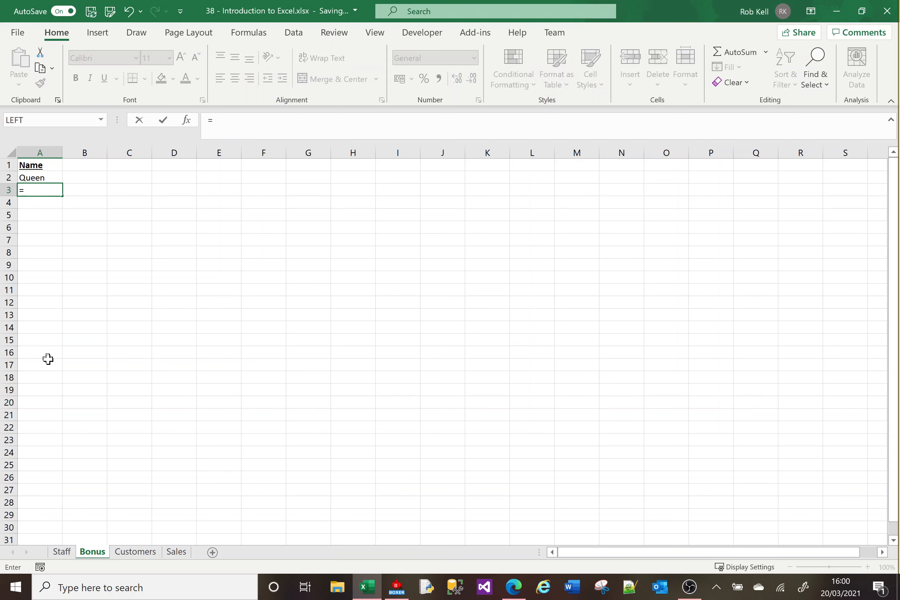
left_click(61, 552)
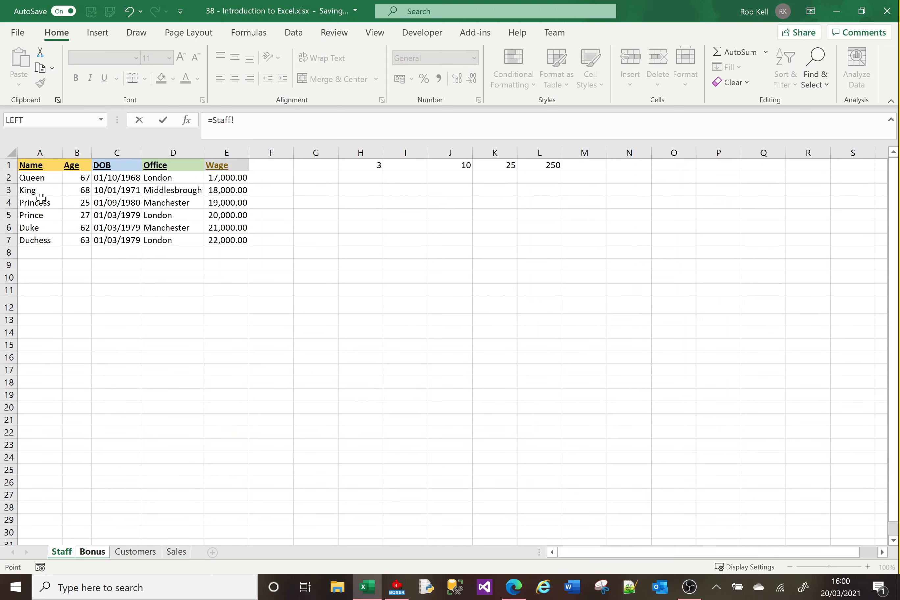
left_click(41, 189)
key("Return")
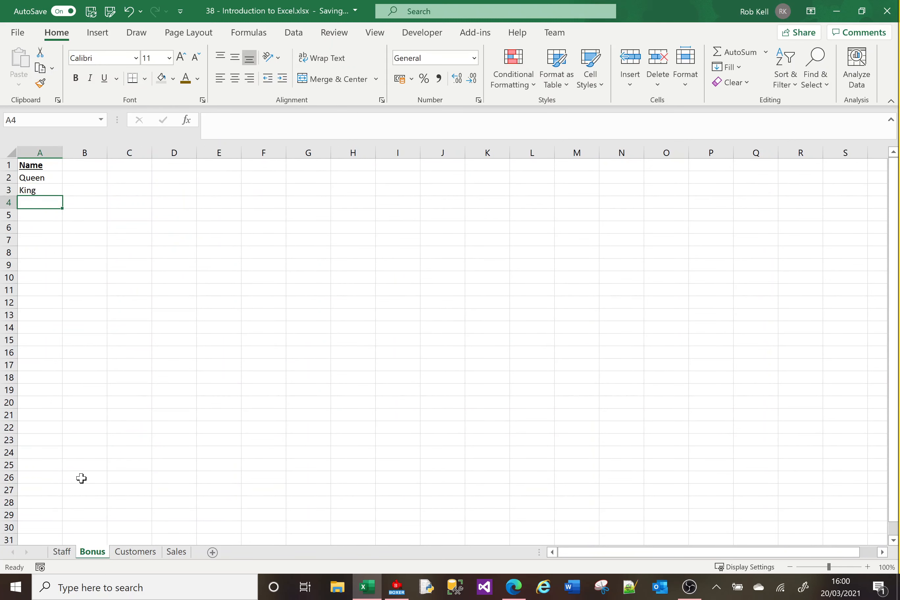
type("=")
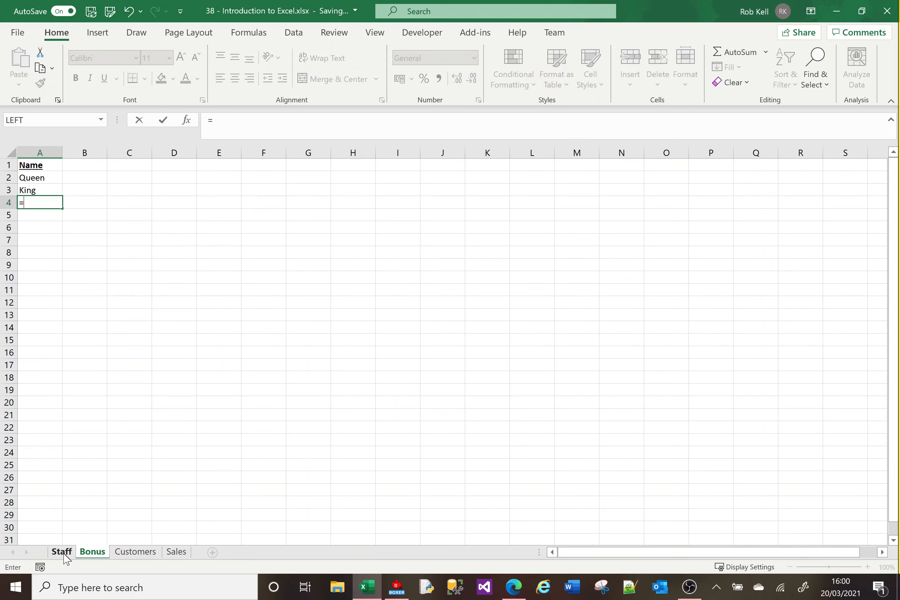
left_click(62, 553)
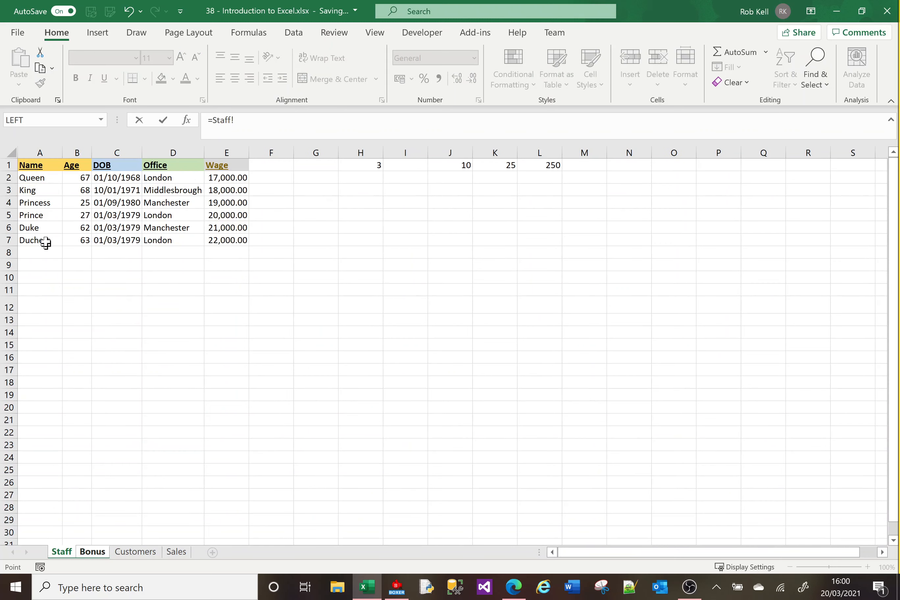
left_click(45, 205)
key("Return")
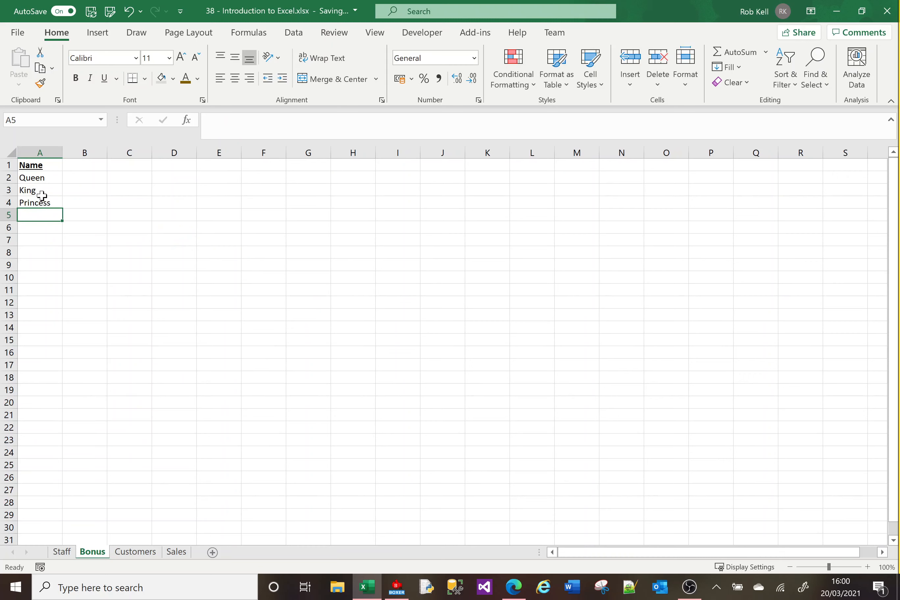
left_click(40, 202)
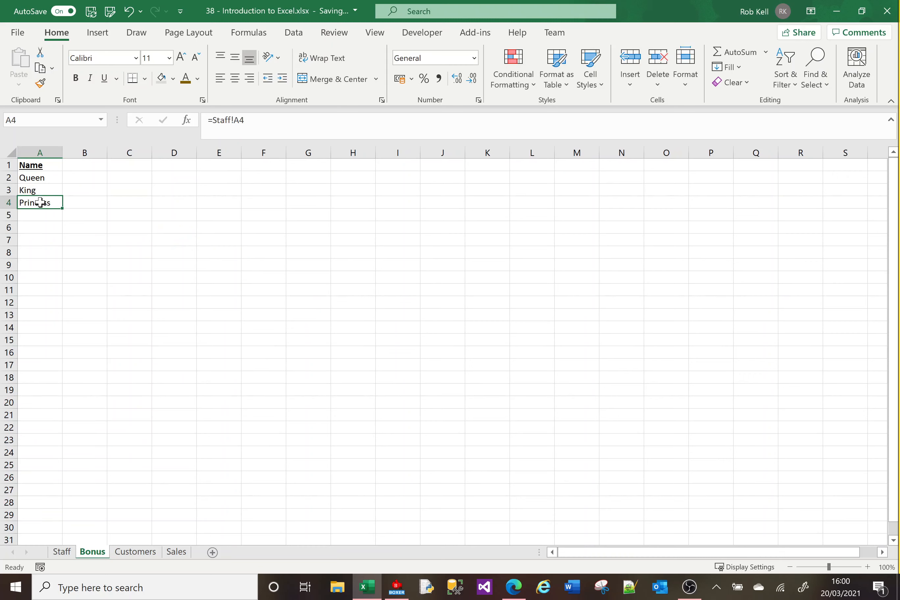
Change the name in A2 of the Staff sheet to Queens and check the linked A2 on the Bonus sheet.
left_click(45, 179)
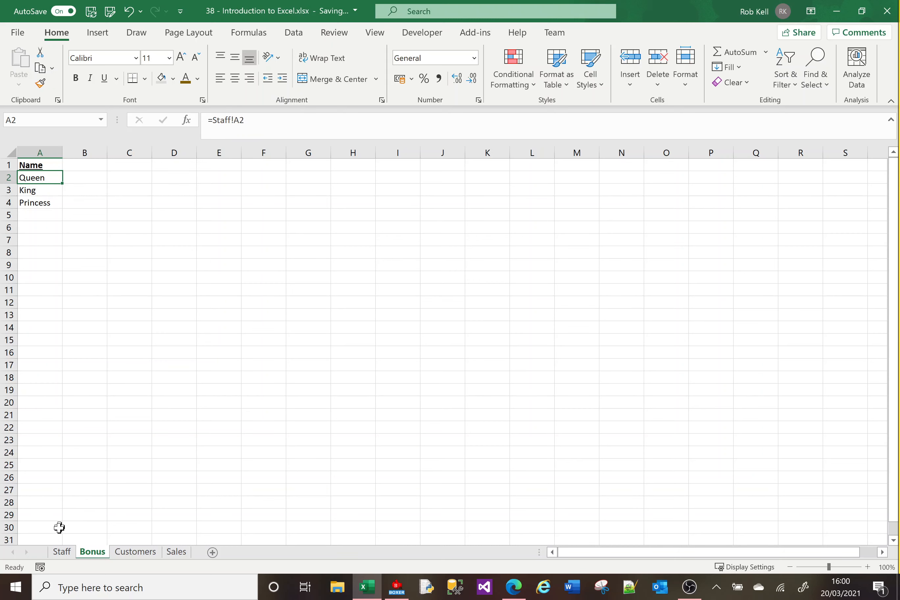
left_click(62, 552)
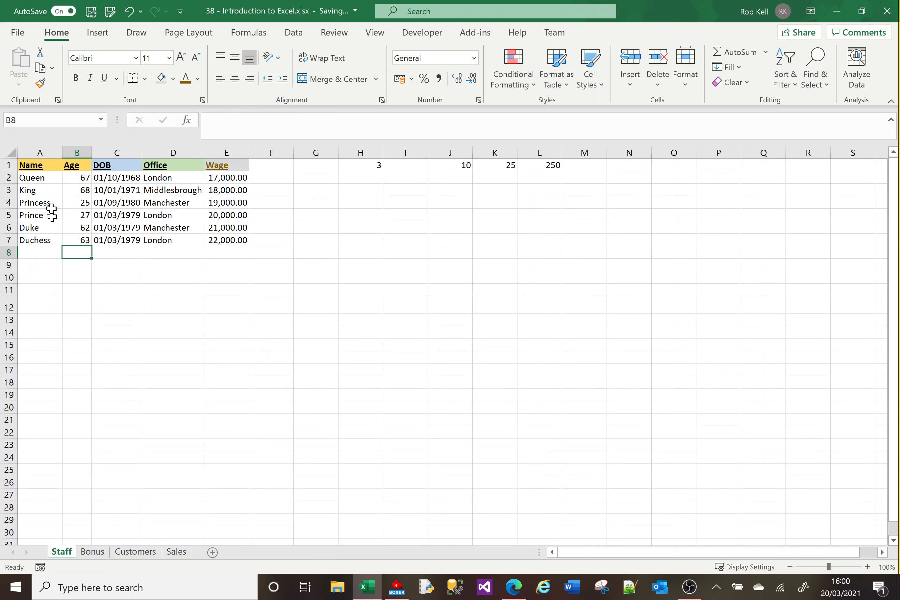
left_click(45, 178)
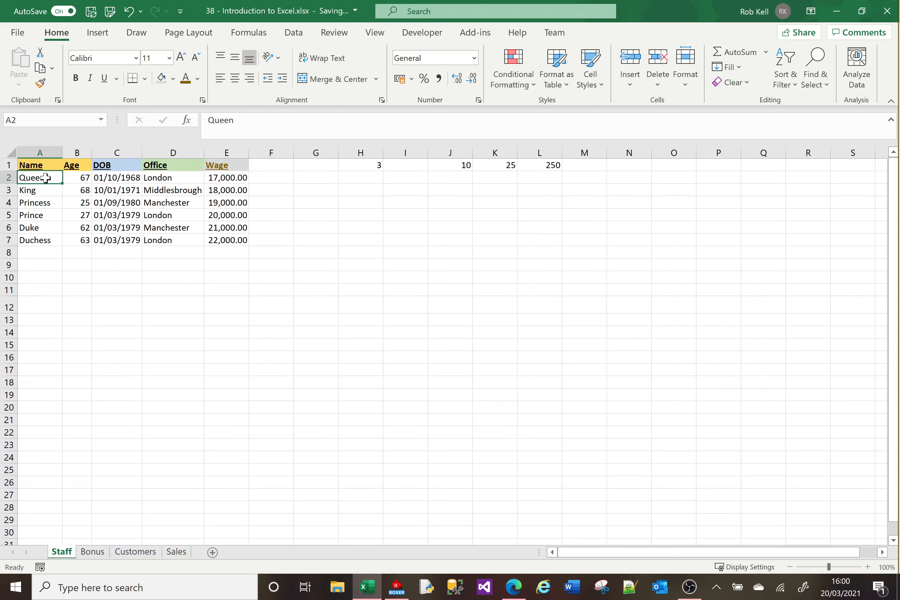
left_click(245, 124)
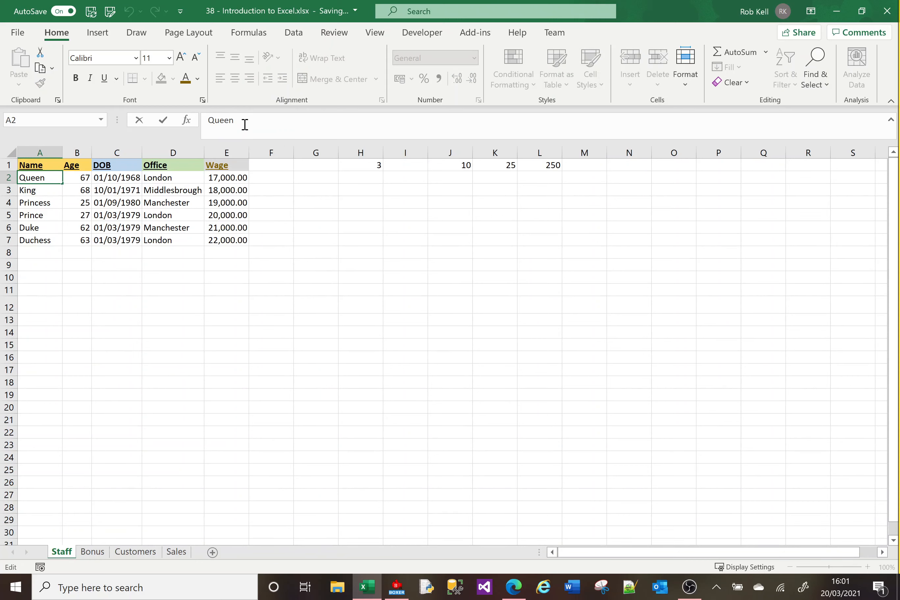
type("s")
key("Return")
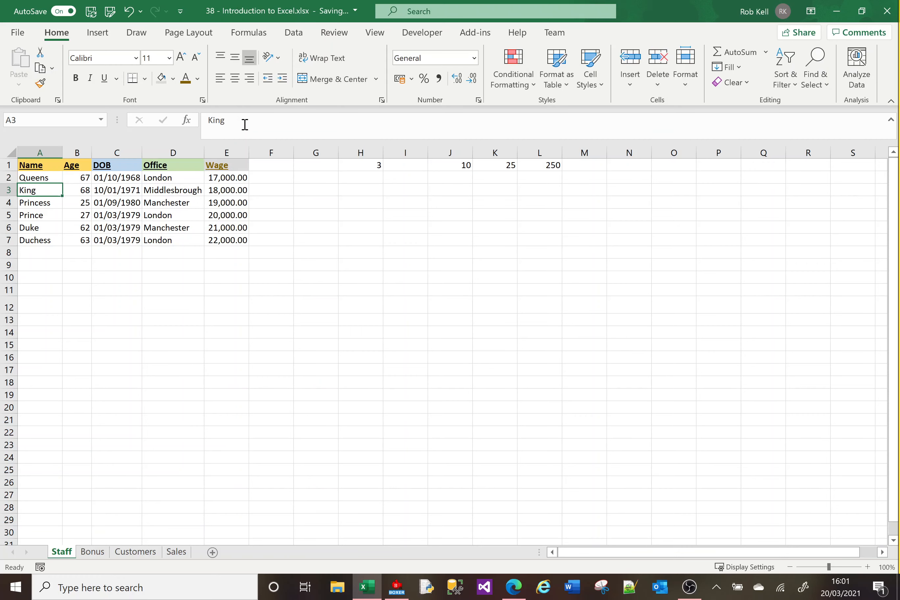
left_click(36, 175)
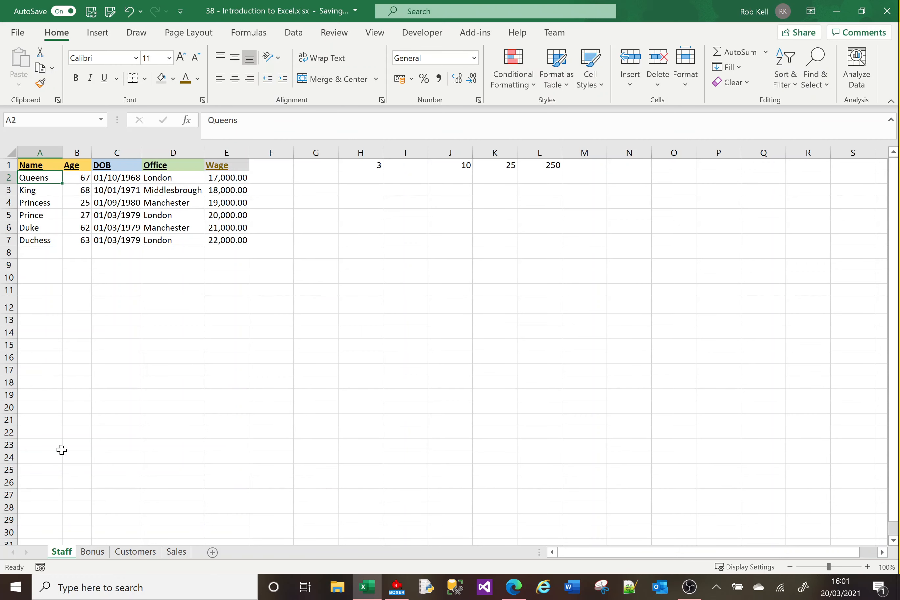
left_click(93, 551)
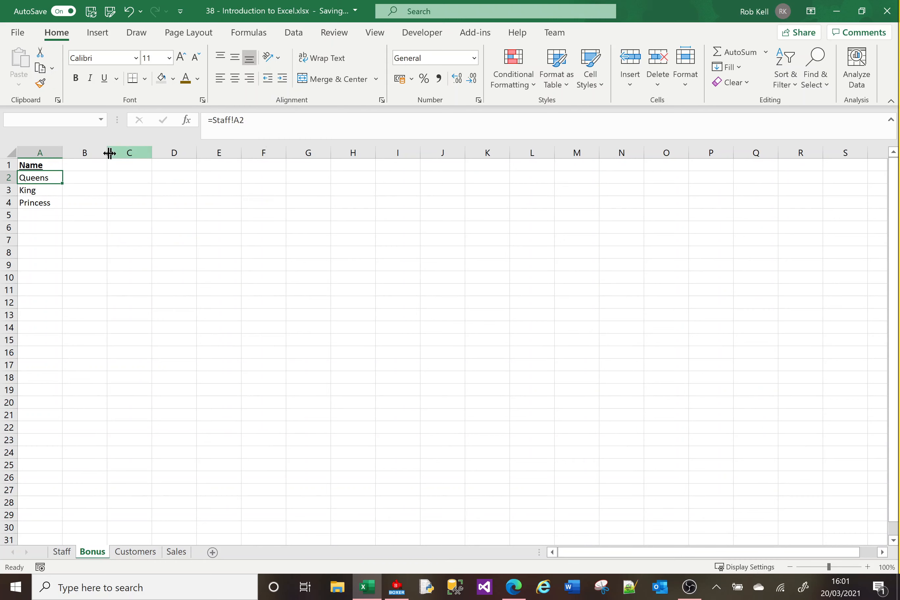
Enter the headers Year in B1 and Bonus in C1 of the Bonus sheet.
left_click(91, 167)
type("Bonus")
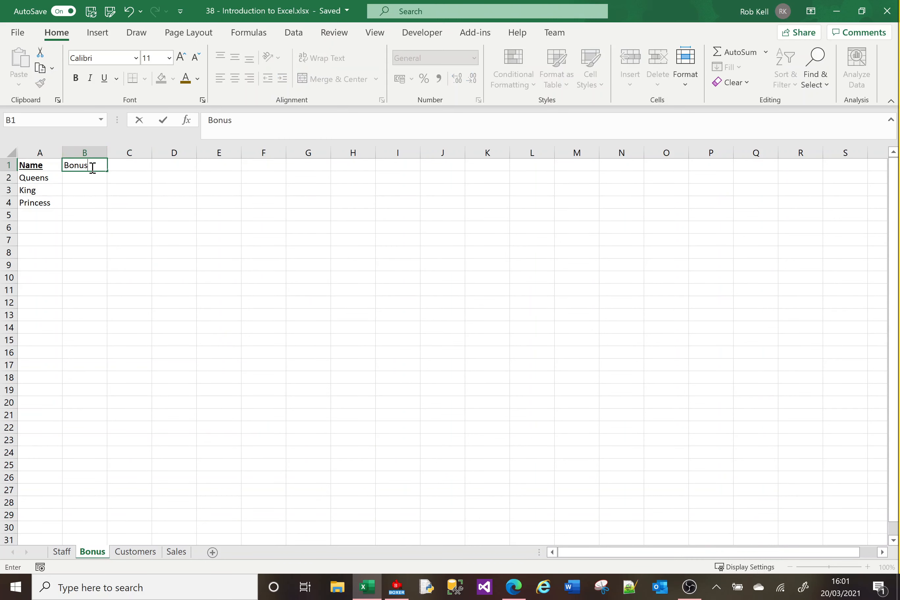
key("BackSpace")
key("BackSpace")
key("BackSpace")
key("BackSpace")
key("BackSpace")
type("Year")
key("Tab")
type("Bonus")
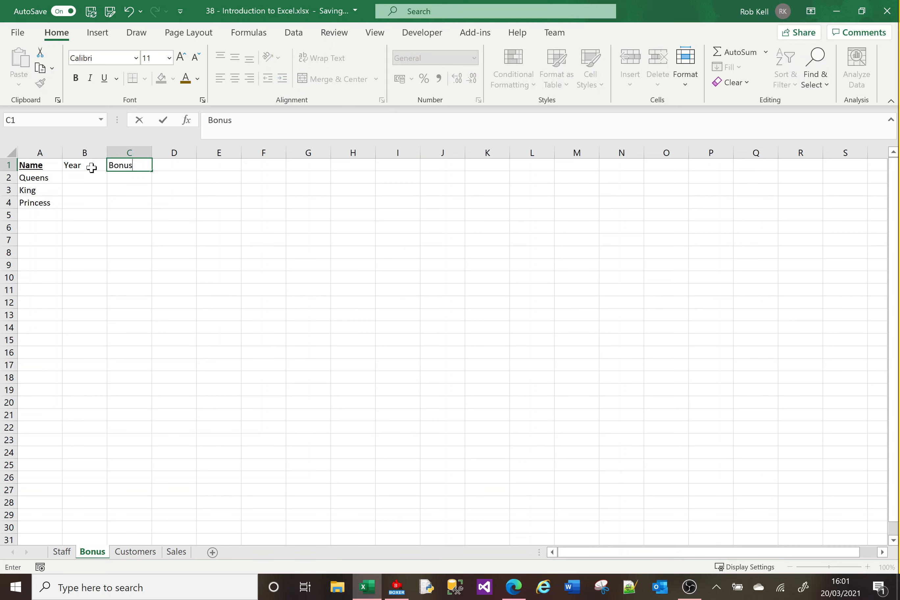
key("Tab")
Copy the Name header's formatting from A1 to the Year and Bonus headers in B1:C1 with Format Painter.
left_click(90, 167)
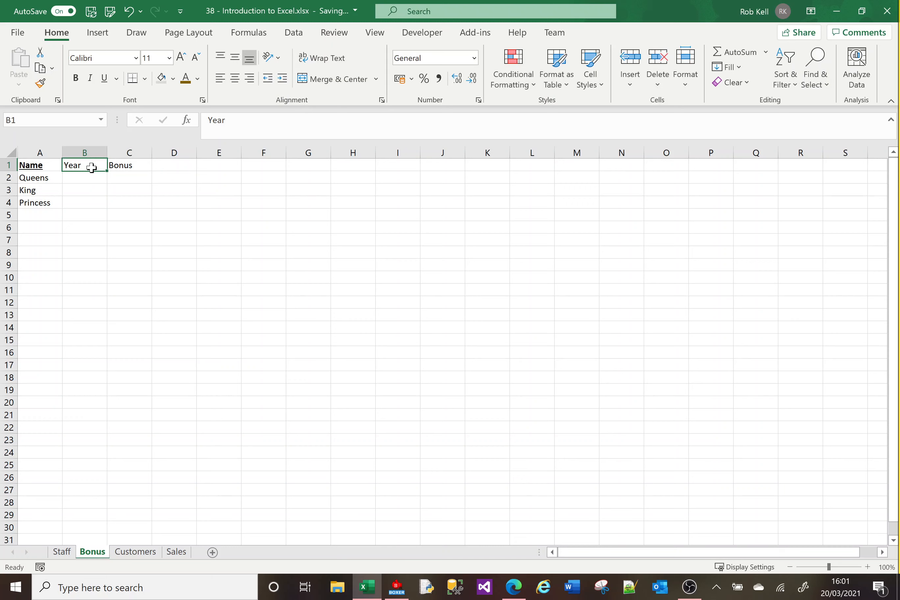
left_click(34, 164)
left_click(41, 85)
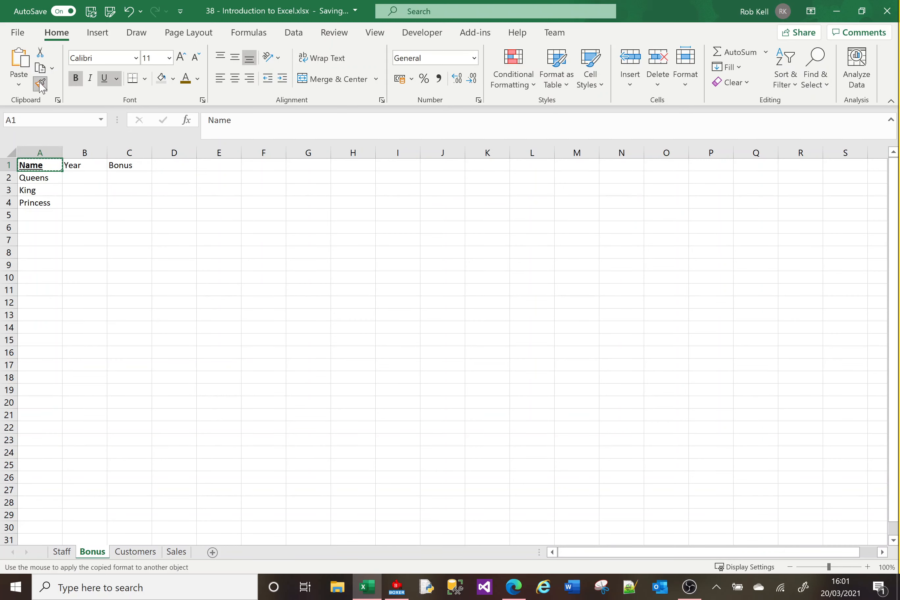
left_click(94, 167)
left_click_drag(94, 167, 132, 167)
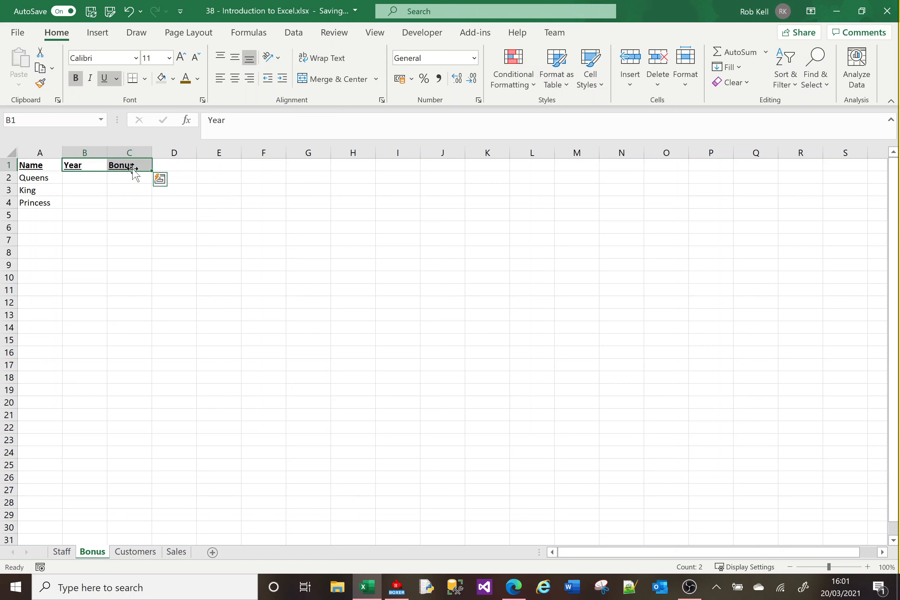
left_click(124, 202)
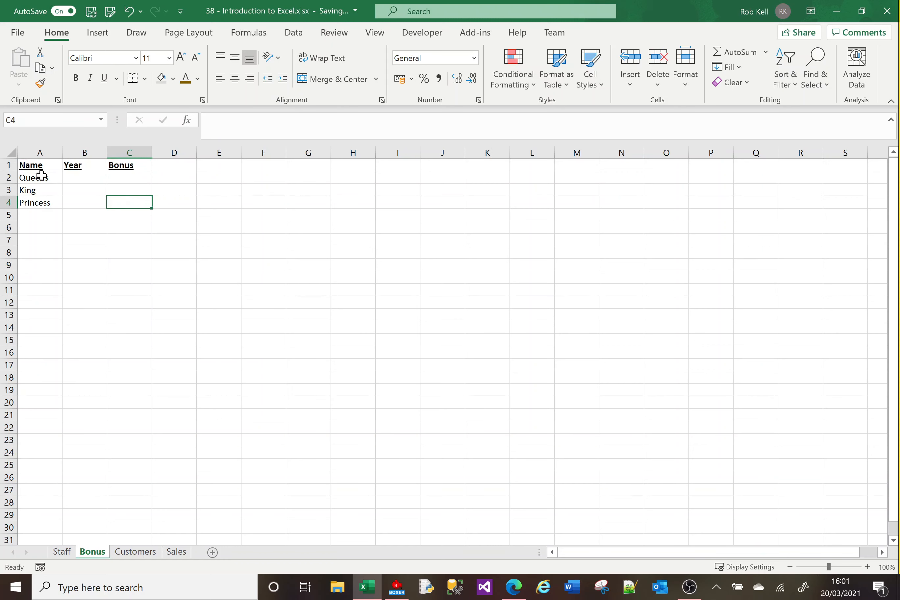
Fill in the first staff row with year 2021 in B2 and bonus 1000 in C2.
left_click(76, 180)
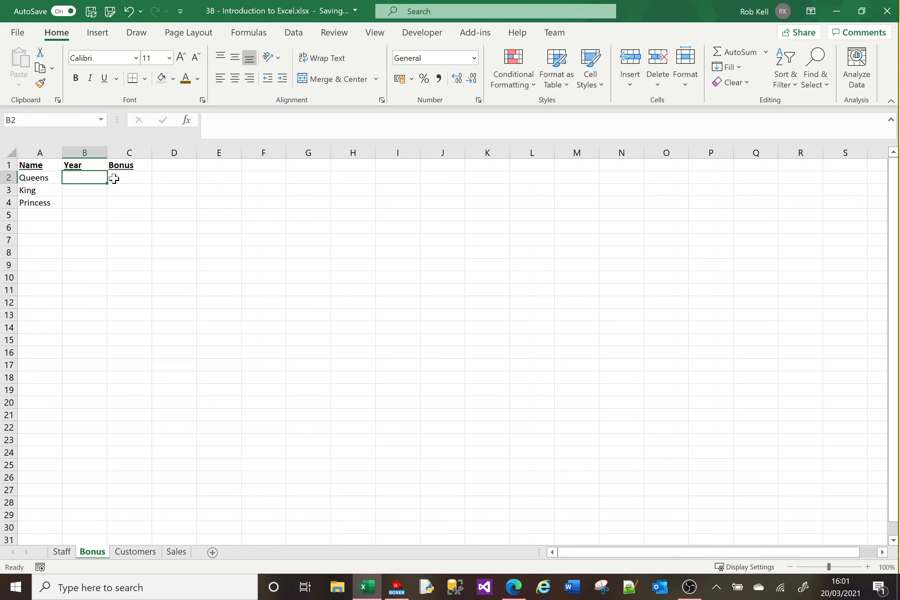
type("2021")
key("Tab")
type("100")
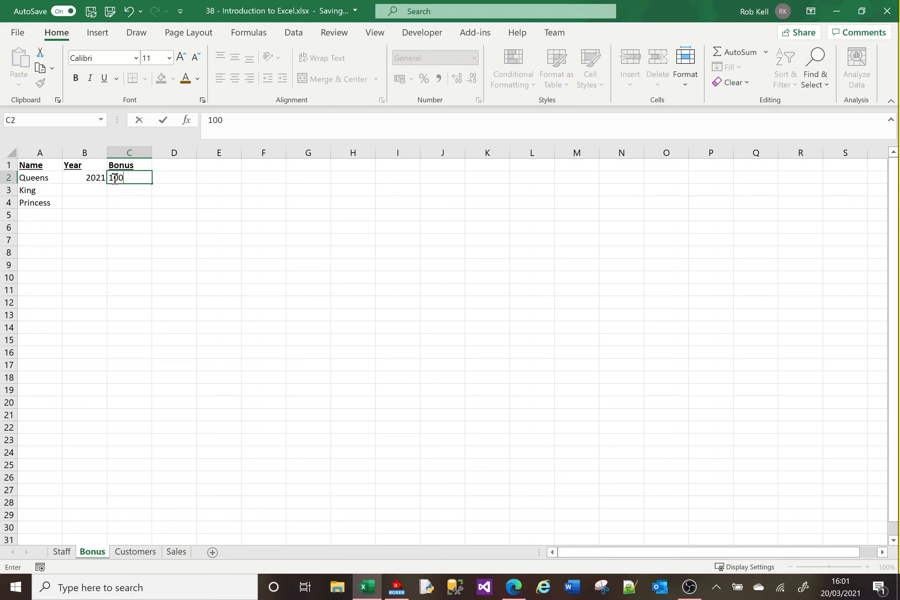
type("0")
key("Return")
Format the bonus in C2 as a Number with the 1000 separator and 0 decimal places.
left_click(134, 177)
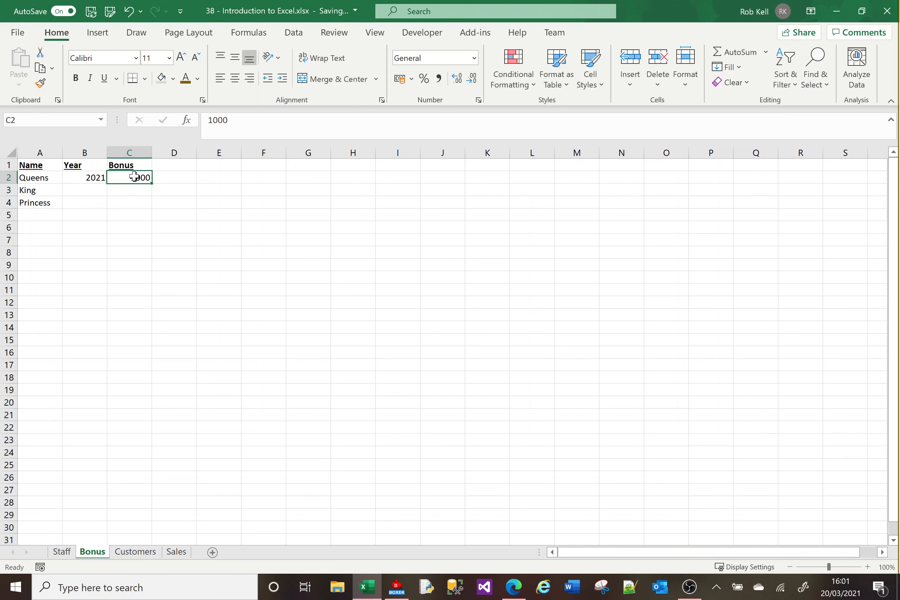
left_click(439, 78)
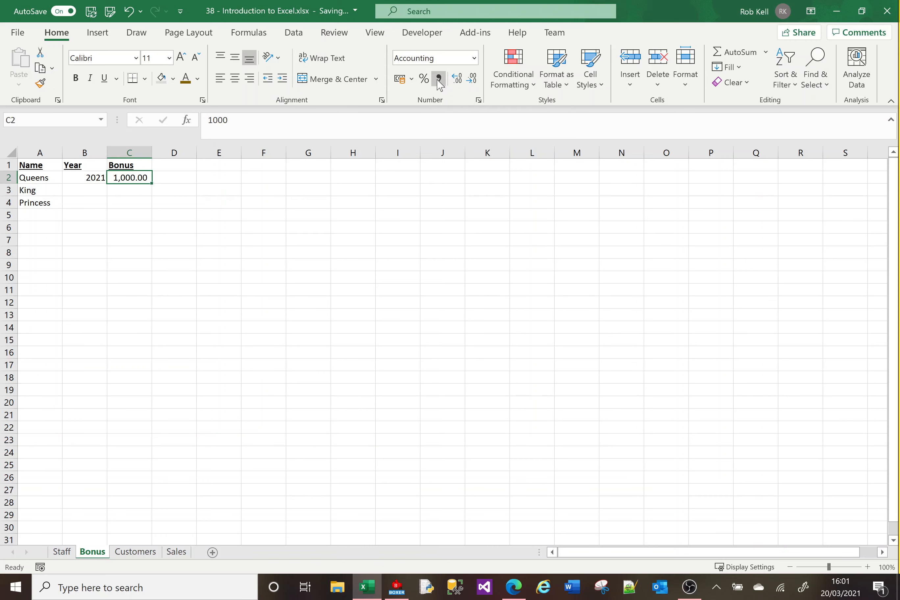
left_click(479, 101)
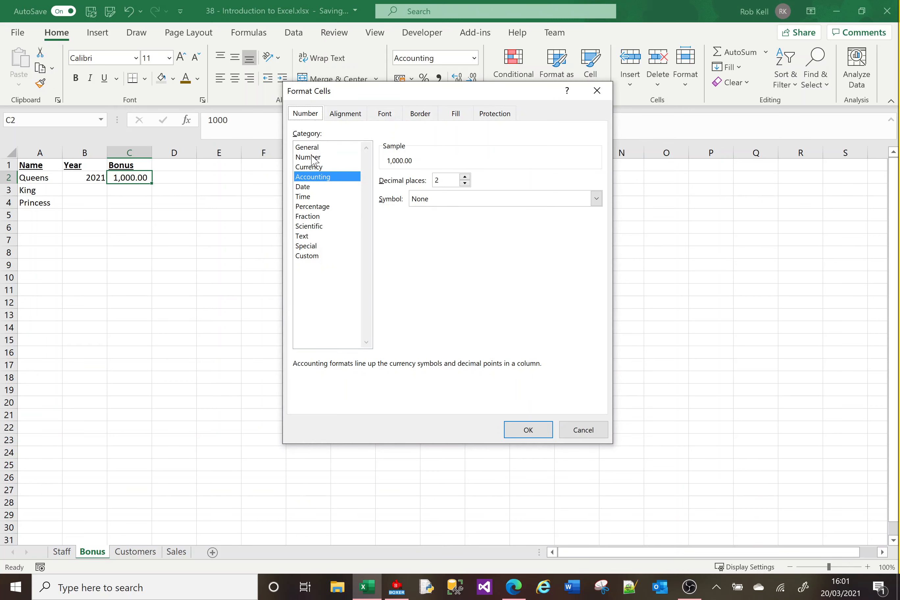
left_click(333, 156)
left_click(465, 183)
left_click(465, 184)
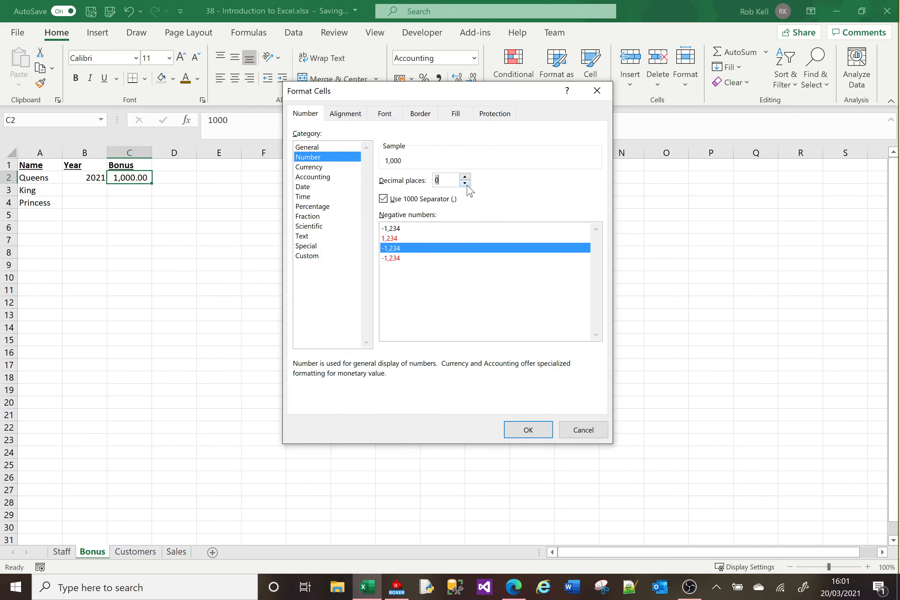
left_click(523, 430)
left_click(175, 329)
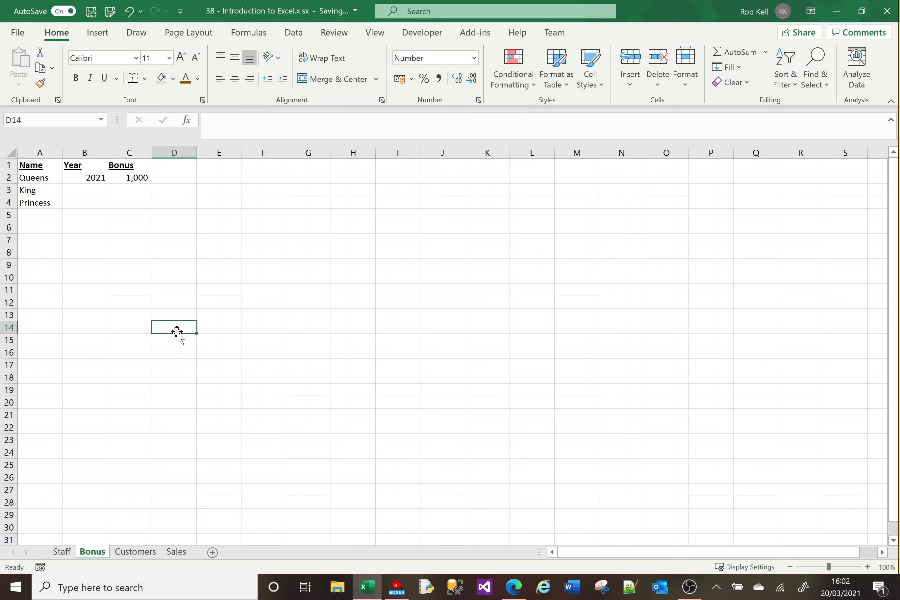
Return to the Staff sheet.
left_click(64, 552)
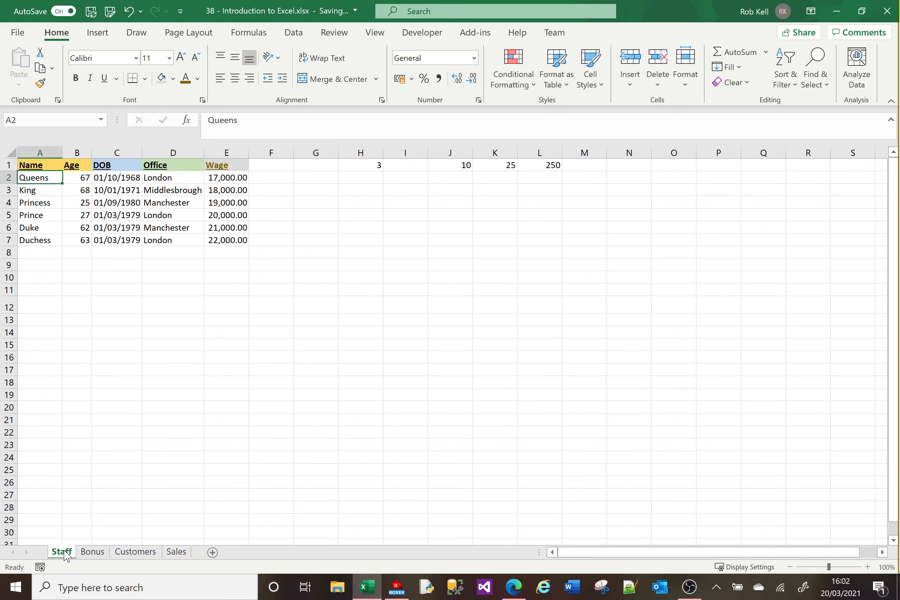